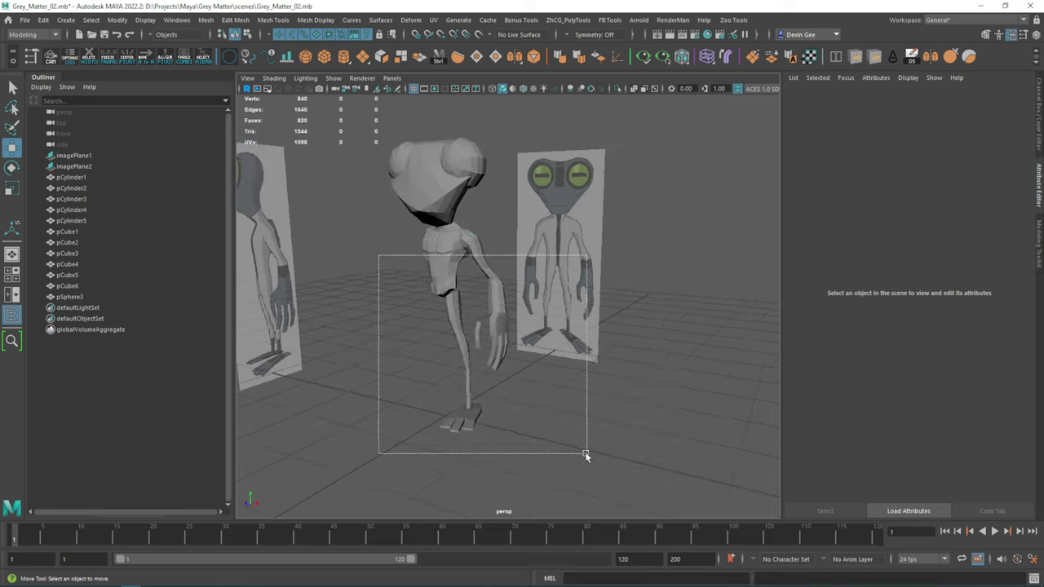
# Hide the body cylinders and cubes so only the alien's head remains visible.
pyautogui.hotkey('ctrl', 'h')
pyautogui.click(487, 363)
pyautogui.moveTo(508, 347)
pyautogui.keyDown('alt'); pyautogui.mouseDown()
pyautogui.moveTo(487, 362)
pyautogui.moveTo(485, 408)
pyautogui.mouseUp(); pyautogui.keyUp('alt')
pyautogui.press('space')
# Select the pSphere3 head mesh and make it a live surface for retopology.
pyautogui.press('space')
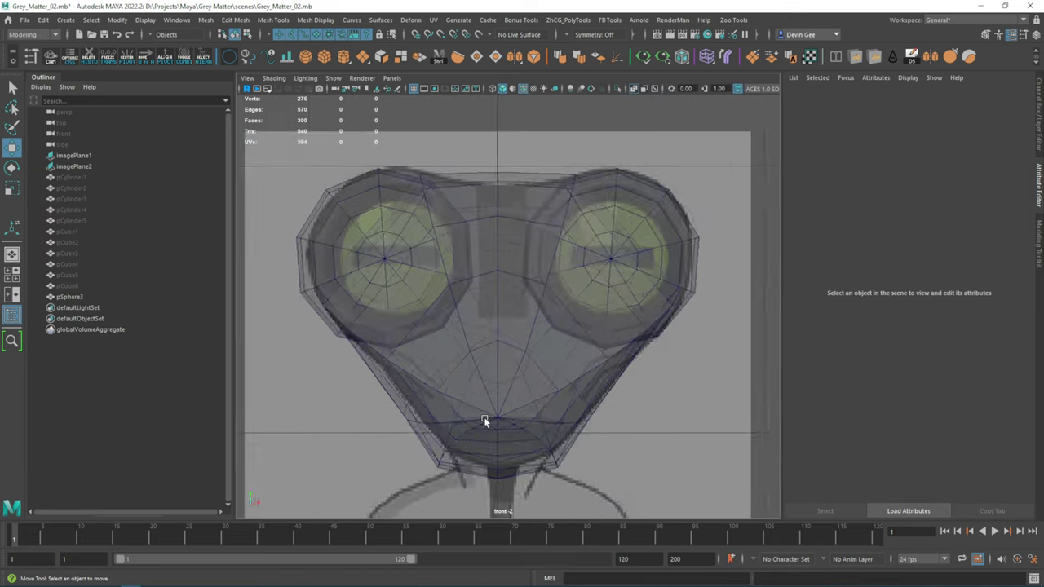
pyautogui.scroll(-2, 518, 358)
pyautogui.click(515, 362)
pyautogui.press('space')
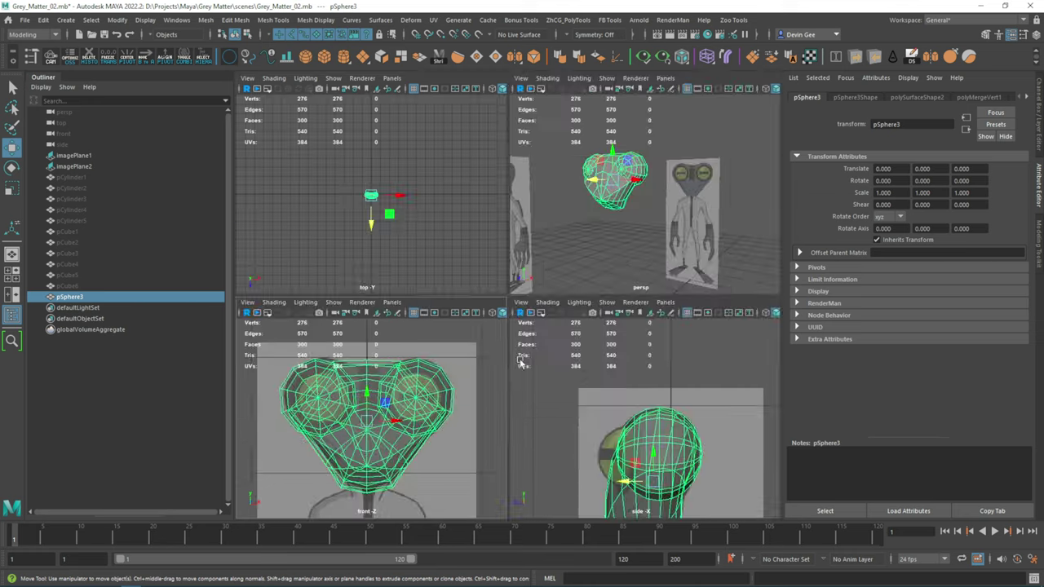
pyautogui.press('space')
pyautogui.keyDown('alt'); pyautogui.moveTo(522, 269); pyautogui.dragTo(538, 261); pyautogui.keyUp('alt')
pyautogui.click(480, 36)
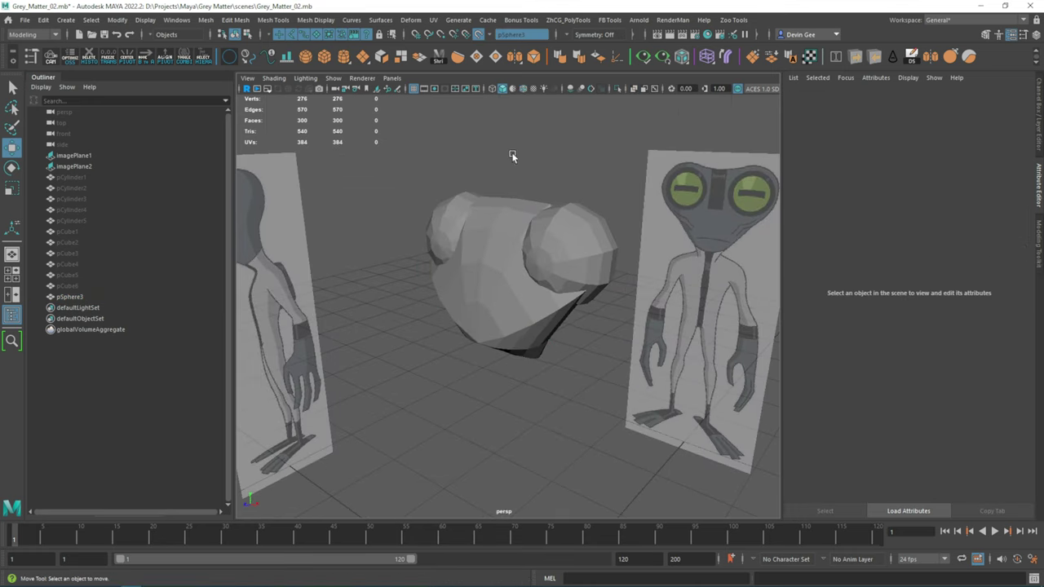
pyautogui.moveTo(769, 361)
pyautogui.keyDown('alt'); pyautogui.mouseDown()
pyautogui.moveTo(534, 293)
pyautogui.moveTo(537, 304)
pyautogui.mouseUp(); pyautogui.keyUp('alt')
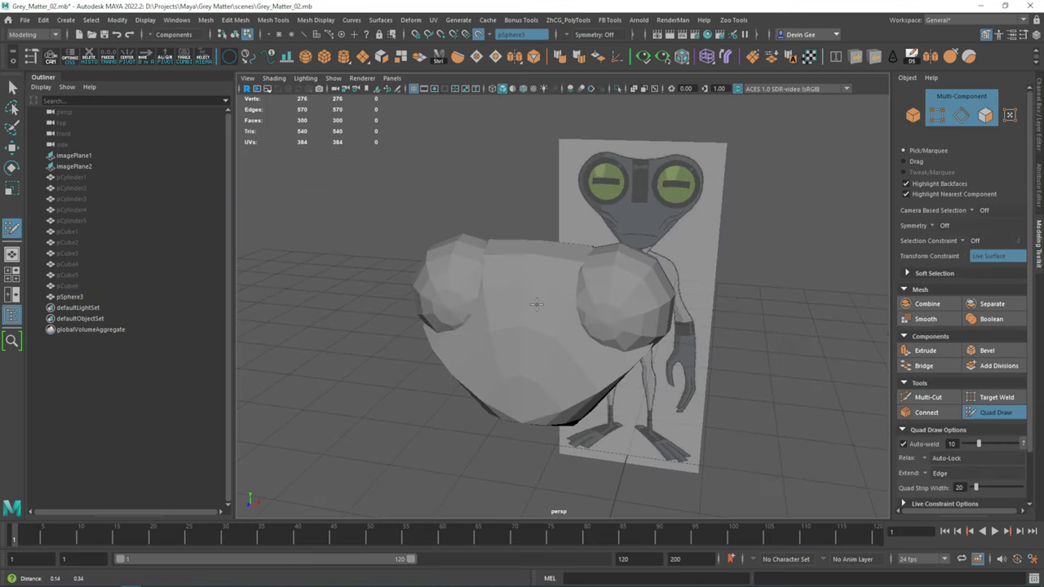
# Place the first quad on the forehead and align its edge to the centre line.
pyautogui.keyDown('alt'); pyautogui.moveTo(538, 305); pyautogui.dragTo(522, 244, button='right'); pyautogui.keyUp('alt')
pyautogui.keyDown('shift'); pyautogui.click(534, 259); pyautogui.keyUp('shift')
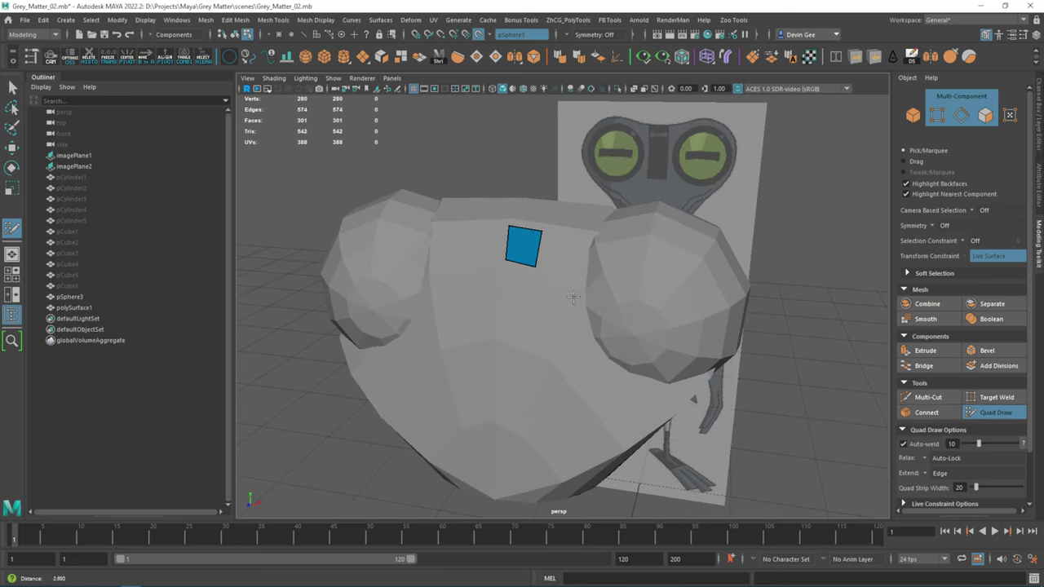
pyautogui.press('space')
pyautogui.scroll(2, 479, 329)
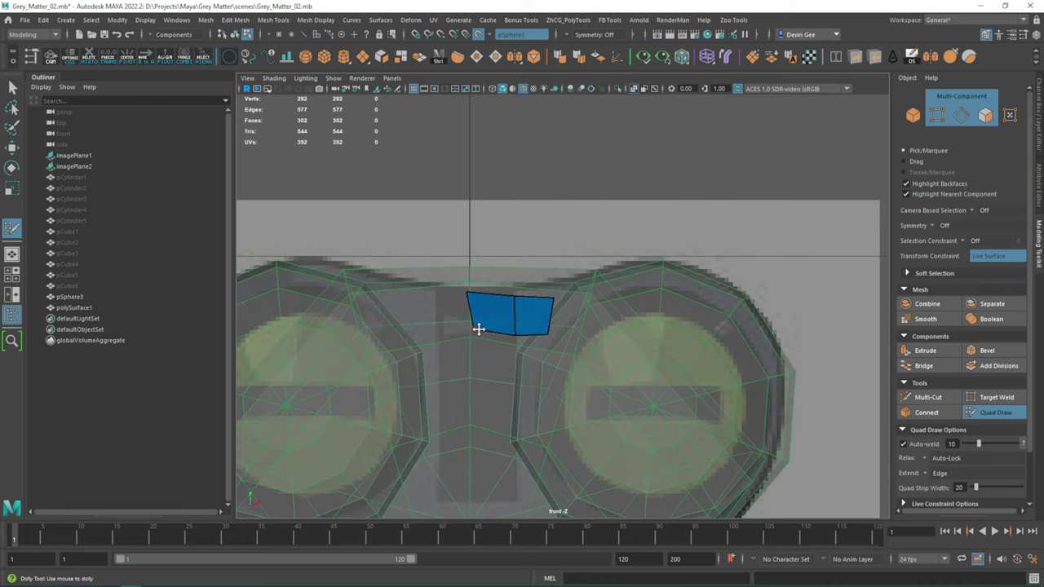
pyautogui.moveTo(478, 329); pyautogui.dragTo(471, 334)
pyautogui.moveTo(549, 334)
pyautogui.mouseDown()
pyautogui.moveTo(531, 341)
pyautogui.moveTo(666, 267)
pyautogui.mouseUp()
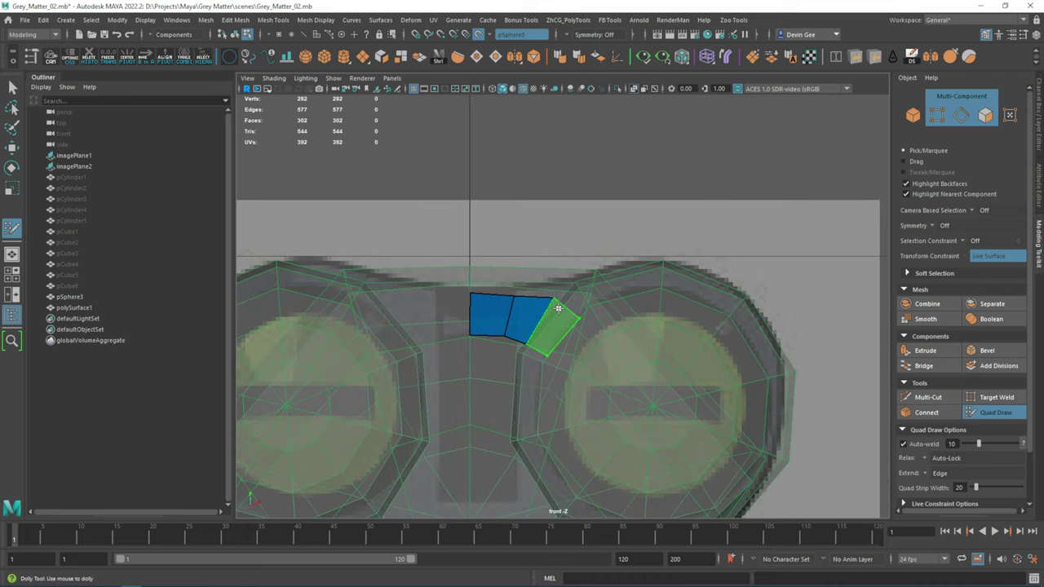
# Add a quad to the right, weld it onto the strip, and pull the strip end up.
pyautogui.keyDown('shift'); pyautogui.click(667, 284); pyautogui.keyUp('shift')
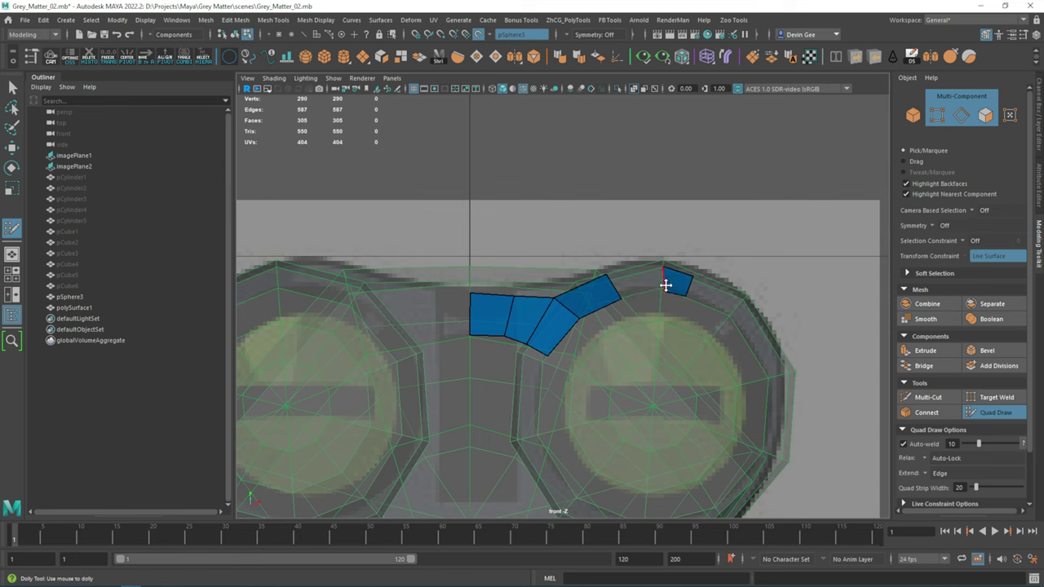
pyautogui.moveTo(665, 282)
pyautogui.mouseDown()
pyautogui.moveTo(622, 297)
pyautogui.moveTo(620, 271)
pyautogui.moveTo(665, 266)
pyautogui.moveTo(585, 378)
pyautogui.moveTo(571, 342)
pyautogui.mouseUp()
pyautogui.press('space')
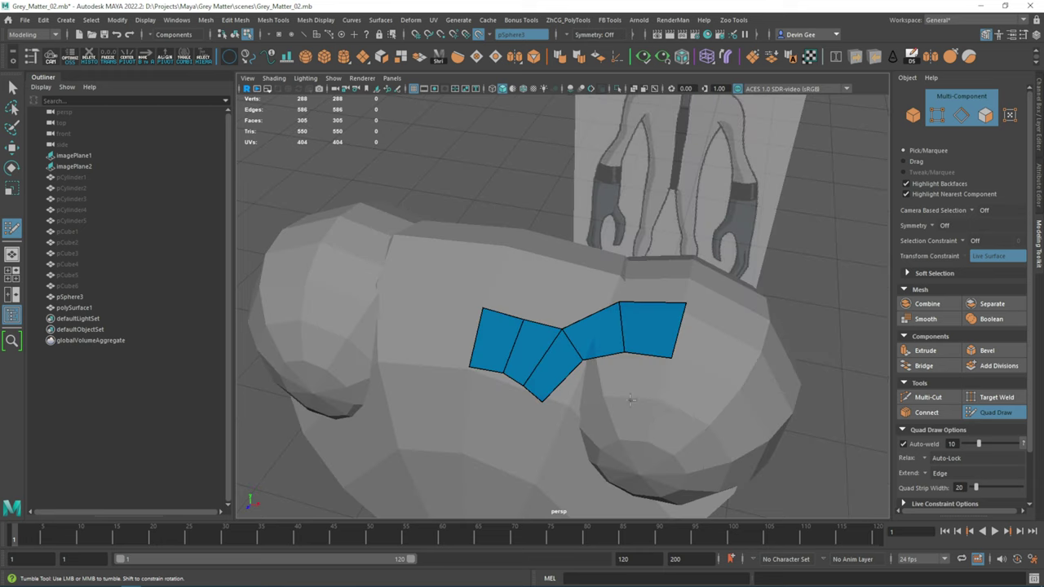
pyautogui.press('space')
pyautogui.moveTo(632, 260); pyautogui.dragTo(626, 244)
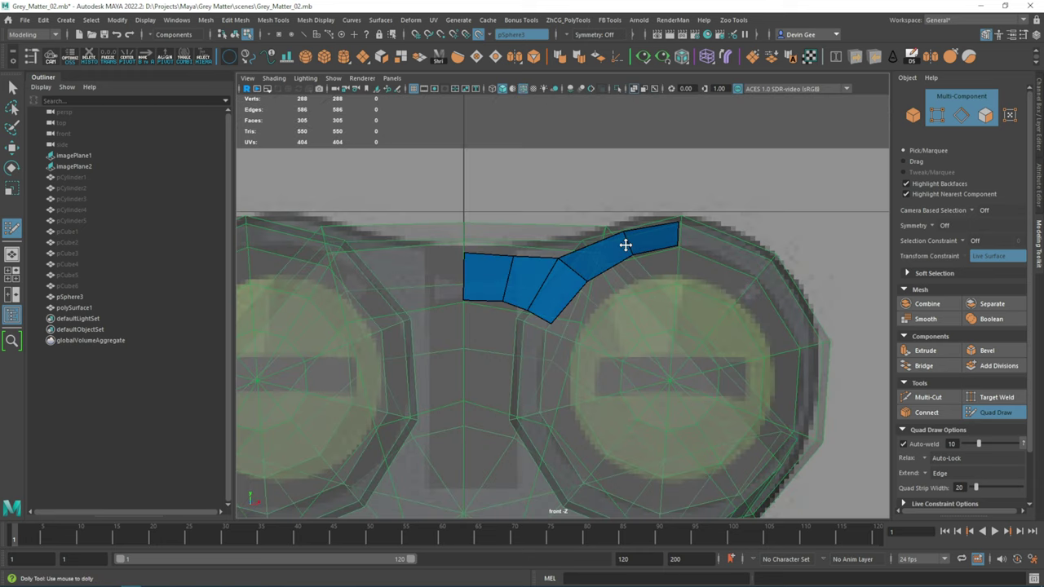
pyautogui.keyDown('alt'); pyautogui.moveTo(626, 245); pyautogui.dragTo(672, 168, button='middle'); pyautogui.keyUp('alt')
# Extend the strip down beside and under the eye, then place a first quad at the mouth.
pyautogui.keyDown('shift'); pyautogui.click(581, 286); pyautogui.keyUp('shift')
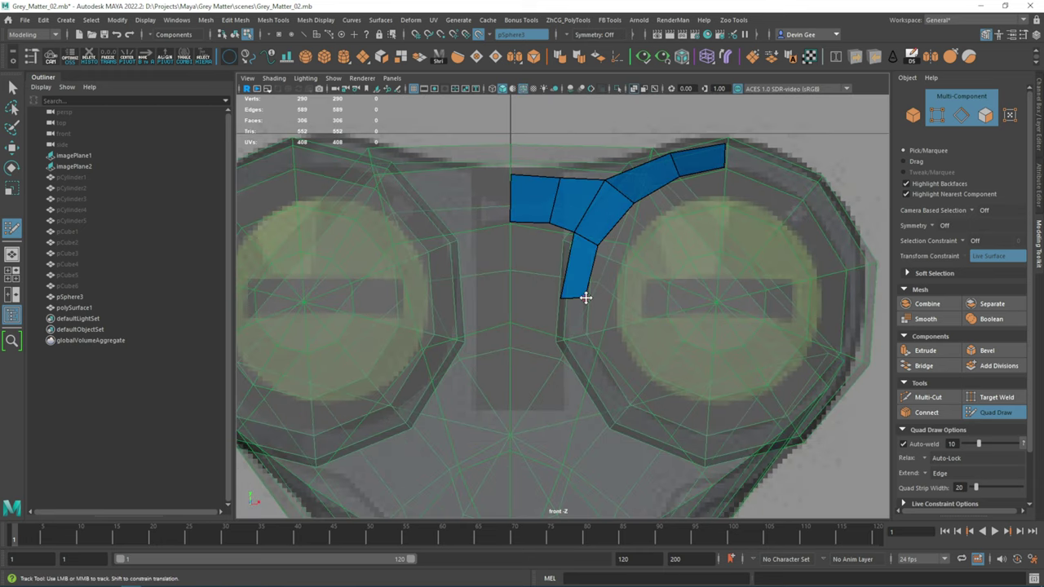
pyautogui.moveTo(586, 298); pyautogui.dragTo(585, 359)
pyautogui.keyDown('alt'); pyautogui.moveTo(586, 359); pyautogui.dragTo(574, 312, button='middle'); pyautogui.keyUp('alt')
pyautogui.moveTo(574, 312); pyautogui.dragTo(608, 363)
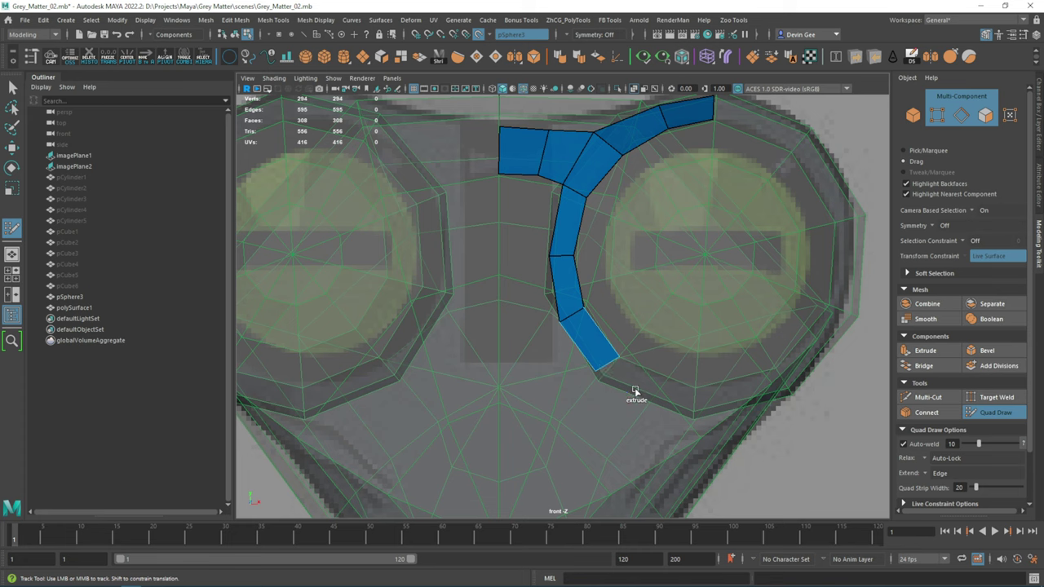
pyautogui.keyDown('alt'); pyautogui.moveTo(635, 392); pyautogui.dragTo(587, 340, button='middle'); pyautogui.keyUp('alt')
pyautogui.moveTo(587, 339); pyautogui.dragTo(645, 353)
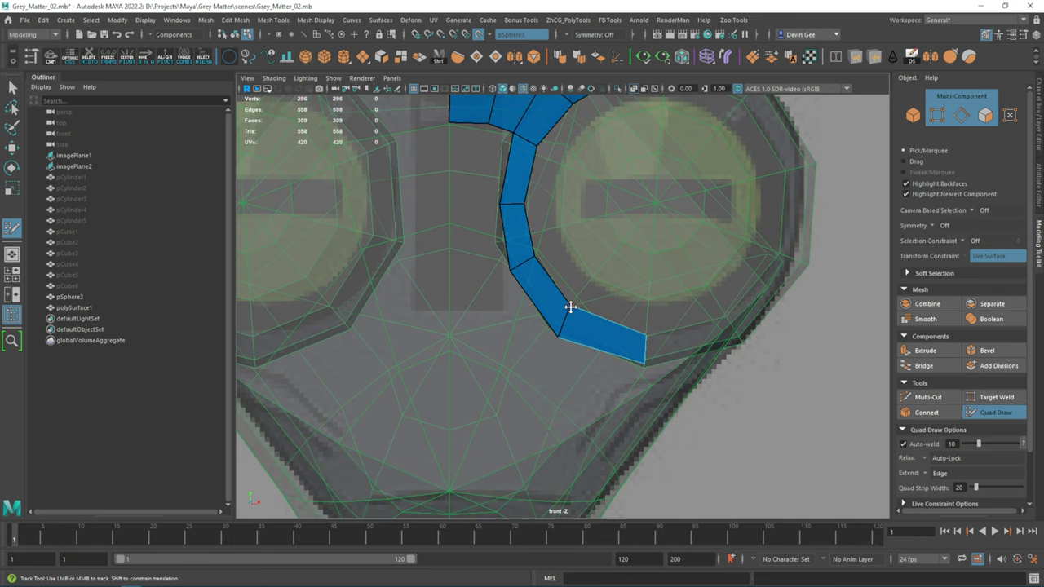
pyautogui.keyDown('alt'); pyautogui.moveTo(570, 307); pyautogui.dragTo(487, 309, button='right'); pyautogui.keyUp('alt')
pyautogui.keyDown('shift'); pyautogui.click(499, 335); pyautogui.keyUp('shift')
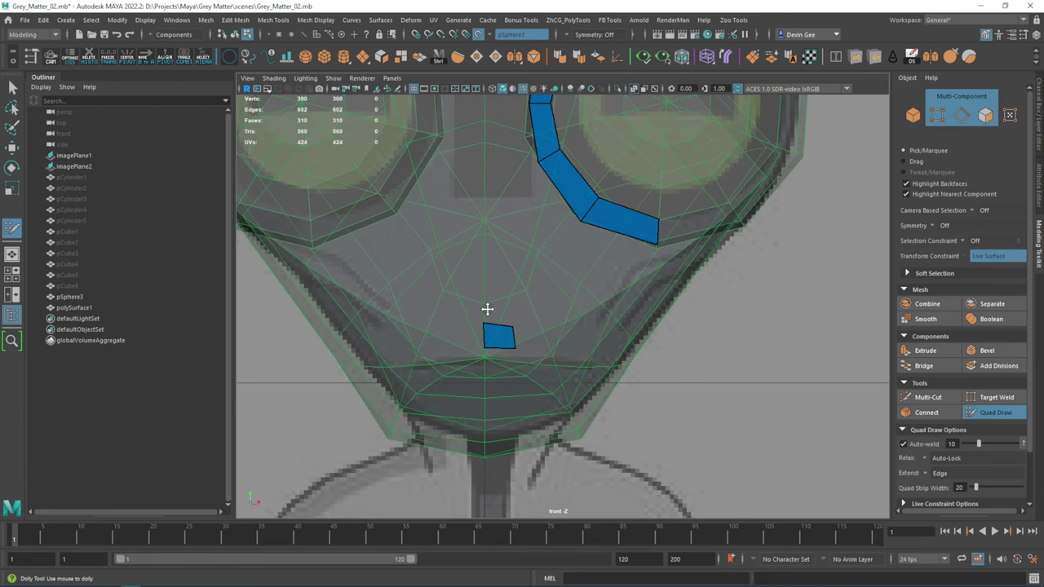
# Add a second mouth quad and extend the strip around the corner along the lower lip.
pyautogui.keyDown('shift'); pyautogui.click(505, 308); pyautogui.keyUp('shift')
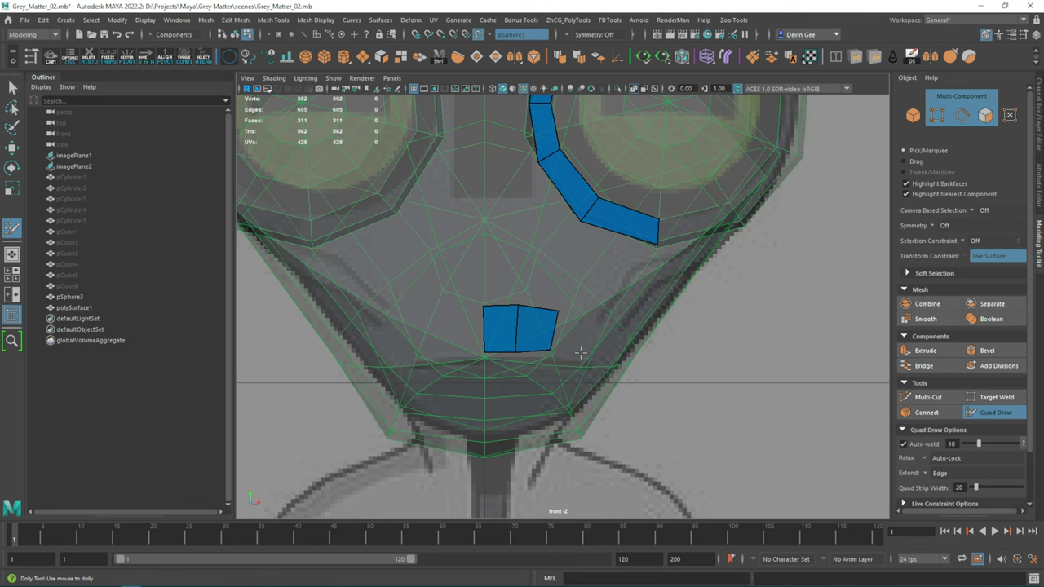
pyautogui.keyDown('alt'); pyautogui.moveTo(580, 353); pyautogui.dragTo(526, 327, button='middle'); pyautogui.keyUp('alt')
pyautogui.moveTo(526, 327)
pyautogui.mouseDown()
pyautogui.moveTo(535, 367)
pyautogui.moveTo(403, 400)
pyautogui.mouseUp()
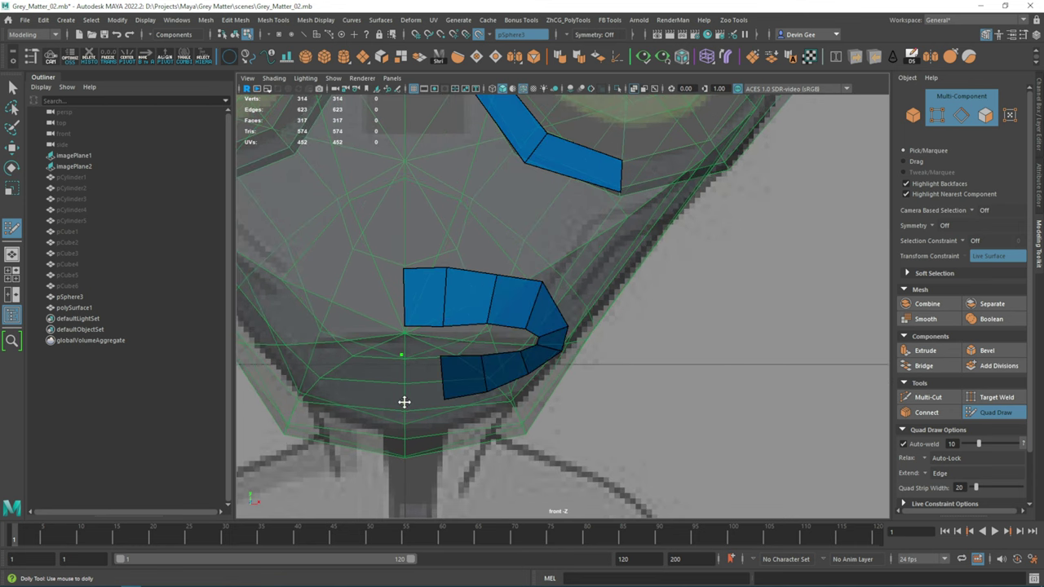
pyautogui.keyDown('alt'); pyautogui.moveTo(403, 400); pyautogui.dragTo(461, 321, button='middle'); pyautogui.keyUp('alt')
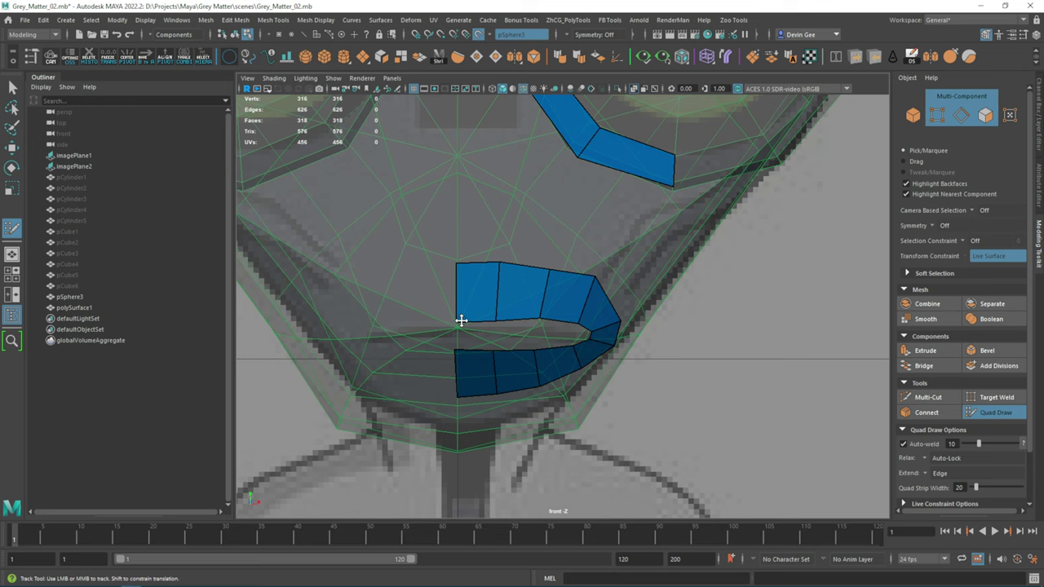
# Raise the lower lip's top-left corner and insert edge loops splitting both lip strips.
pyautogui.scroll(5, 381, 311)
pyautogui.moveTo(344, 323); pyautogui.dragTo(351, 293)
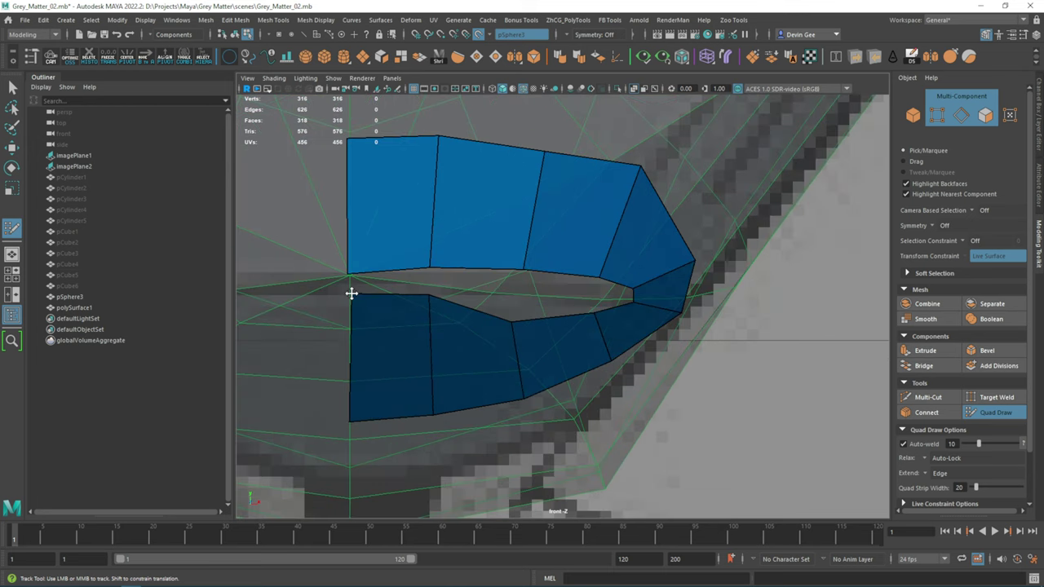
pyautogui.keyDown('ctrl'); pyautogui.click(629, 217); pyautogui.keyUp('ctrl')
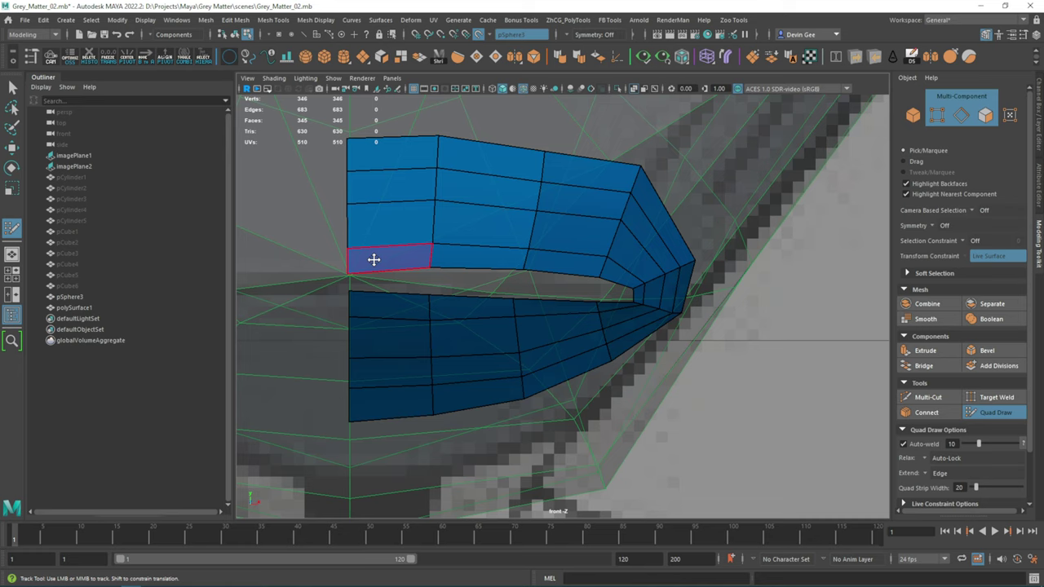
pyautogui.scroll(-5, 374, 259)
pyautogui.scroll(-5, 625, 299)
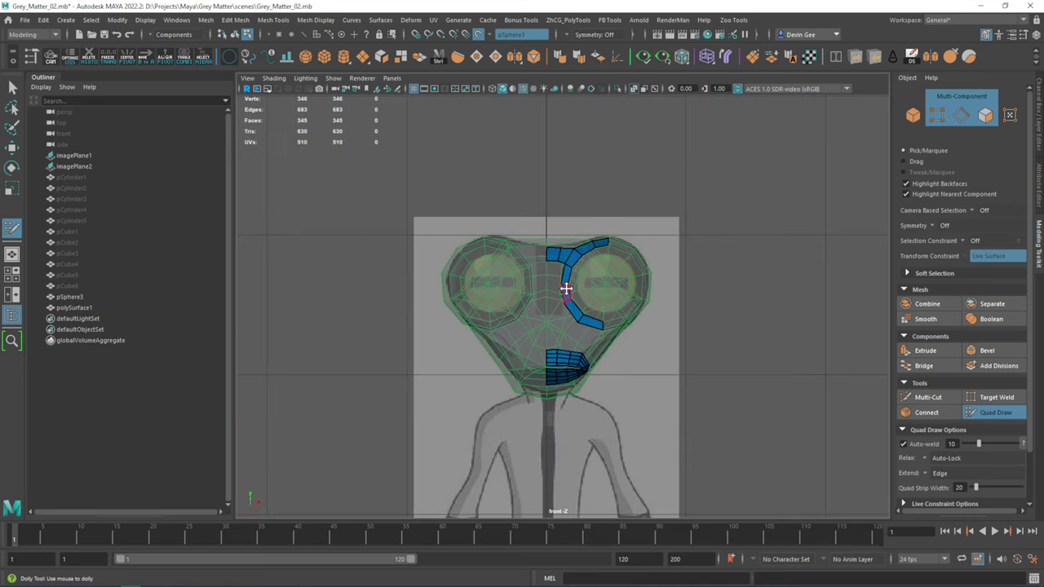
# Extend the strip down the centre line and fill the gap above the lip block.
pyautogui.scroll(5, 567, 288)
pyautogui.keyDown('alt'); pyautogui.moveTo(645, 378); pyautogui.dragTo(549, 272, button='middle'); pyautogui.keyUp('alt')
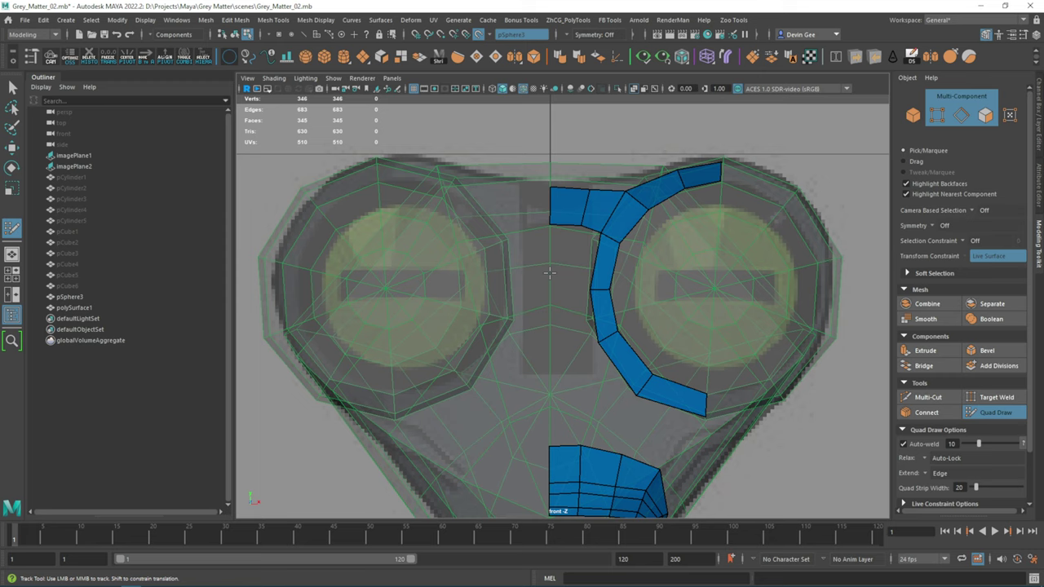
pyautogui.scroll(1, 549, 272)
pyautogui.keyDown('ctrl'); pyautogui.keyDown('shift'); pyautogui.moveTo(563, 225); pyautogui.dragTo(553, 320); pyautogui.keyUp('shift'); pyautogui.keyUp('ctrl')
pyautogui.keyDown('alt'); pyautogui.moveTo(595, 384); pyautogui.dragTo(567, 261, button='middle'); pyautogui.keyUp('alt')
pyautogui.scroll(1, 581, 348)
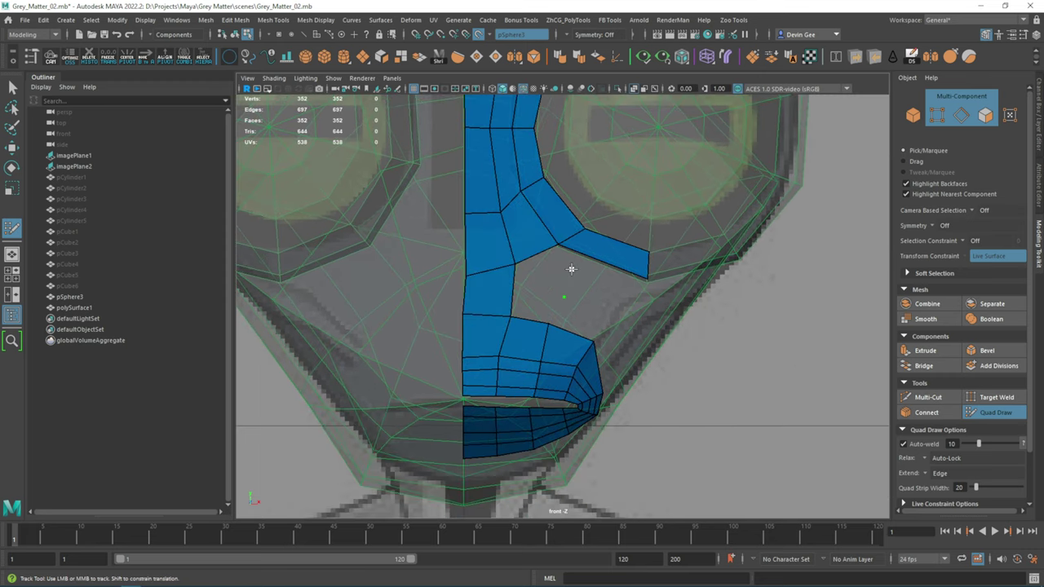
pyautogui.keyDown('ctrl'); pyautogui.keyDown('shift'); pyautogui.moveTo(566, 261); pyautogui.dragTo(531, 306); pyautogui.keyUp('shift'); pyautogui.keyUp('ctrl')
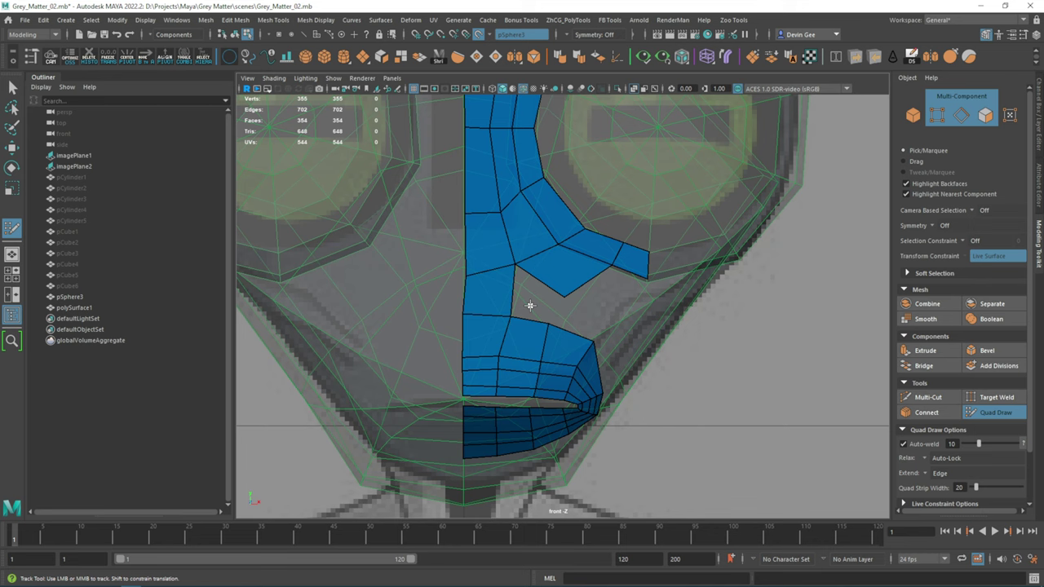
pyautogui.keyDown('shift'); pyautogui.click(530, 306); pyautogui.keyUp('shift')
# Extend the quad arc over the right-hand eye.
pyautogui.moveTo(530, 306)
pyautogui.keyDown('alt'); pyautogui.mouseDown(button='middle')
pyautogui.moveTo(522, 176)
pyautogui.moveTo(497, 218)
pyautogui.mouseUp(button='middle'); pyautogui.keyUp('alt')
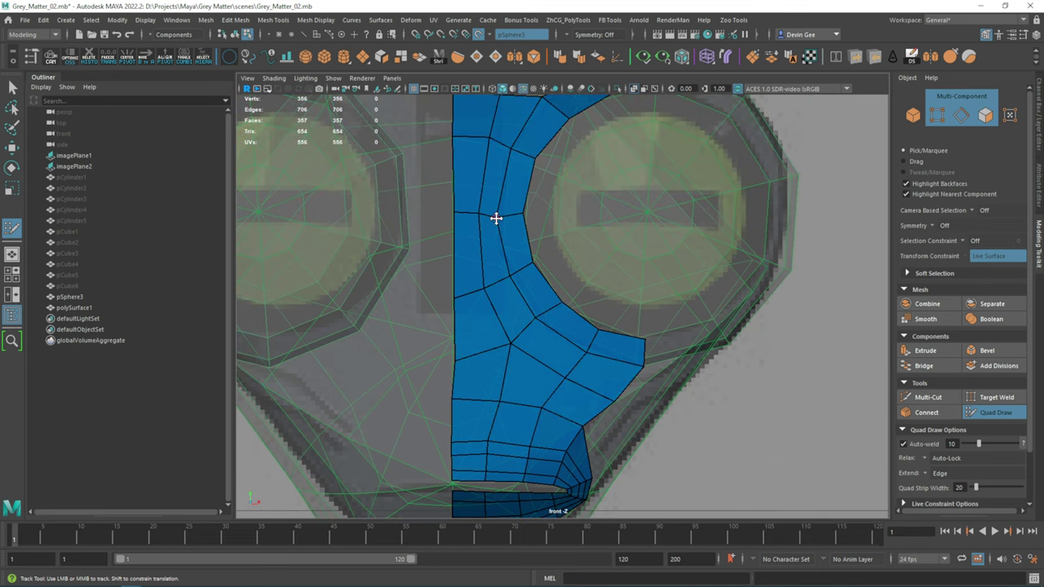
pyautogui.scroll(-5, 528, 315)
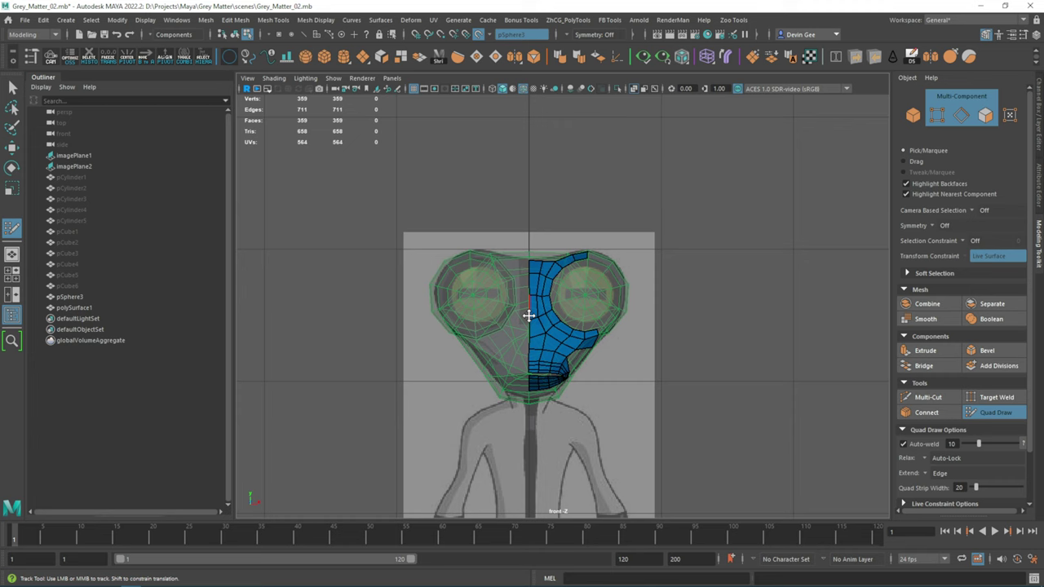
pyautogui.scroll(5, 528, 315)
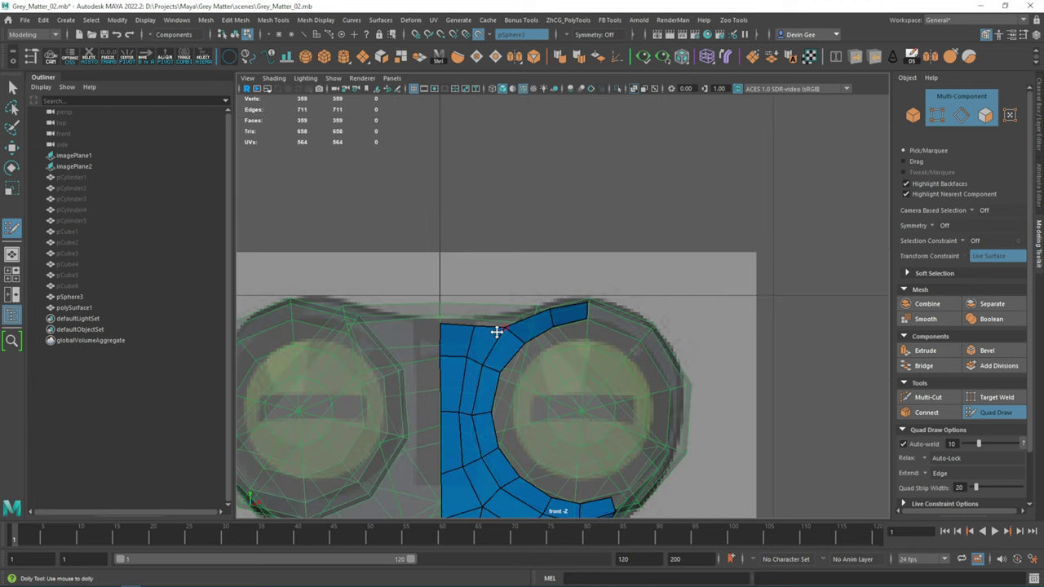
pyautogui.scroll(2, 497, 332)
pyautogui.keyDown('shift'); pyautogui.click(539, 288); pyautogui.keyUp('shift')
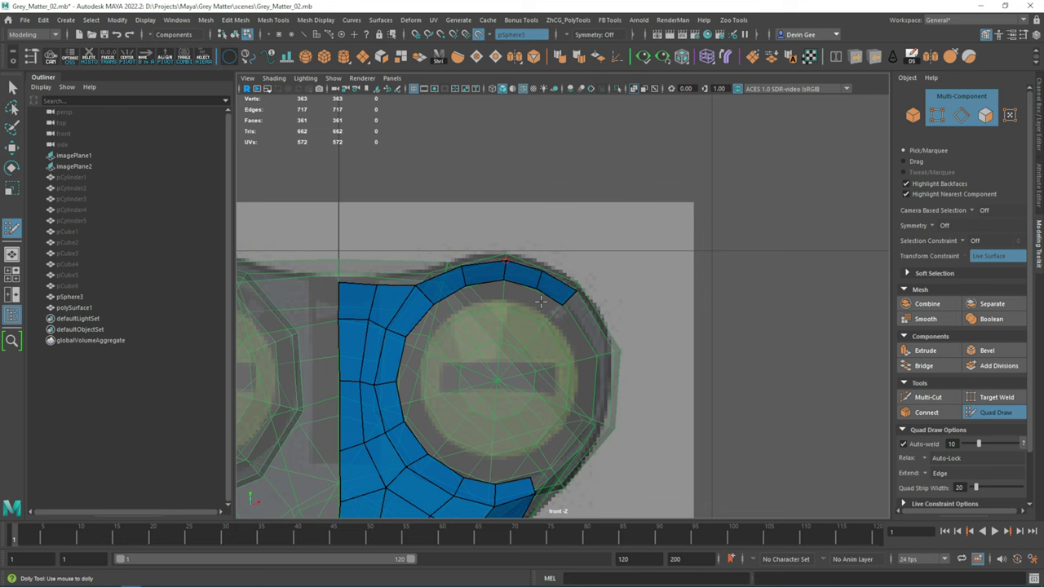
pyautogui.keyDown('shift'); pyautogui.click(591, 322); pyautogui.keyUp('shift')
# Continue the strip around the eye's outer rim, filling its gap, reaching 368 faces.
pyautogui.scroll(2, 541, 302)
pyautogui.keyDown('alt'); pyautogui.moveTo(541, 302); pyautogui.dragTo(443, 157, button='middle'); pyautogui.keyUp('alt')
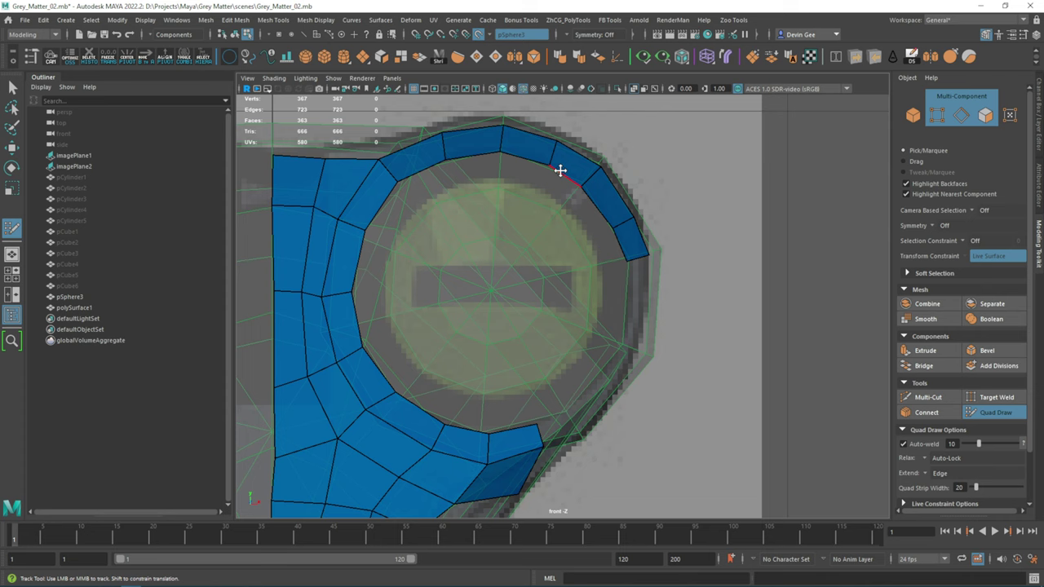
pyautogui.keyDown('shift'); pyautogui.click(560, 170); pyautogui.keyUp('shift')
pyautogui.scroll(1, 572, 255)
pyautogui.keyDown('shift'); pyautogui.click(572, 254); pyautogui.keyUp('shift')
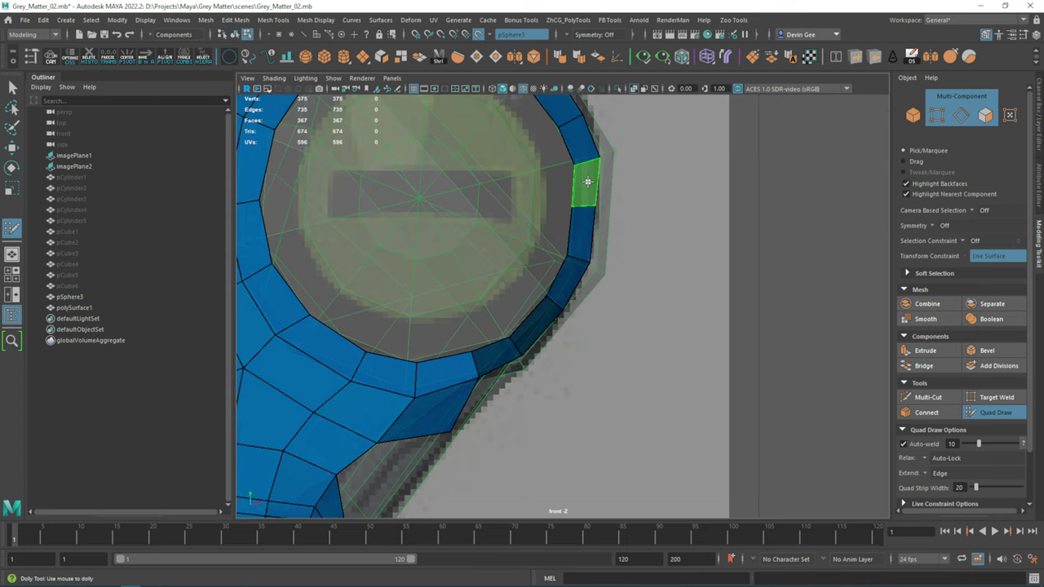
pyautogui.keyDown('shift'); pyautogui.click(587, 181); pyautogui.keyUp('shift')
pyautogui.press('space')
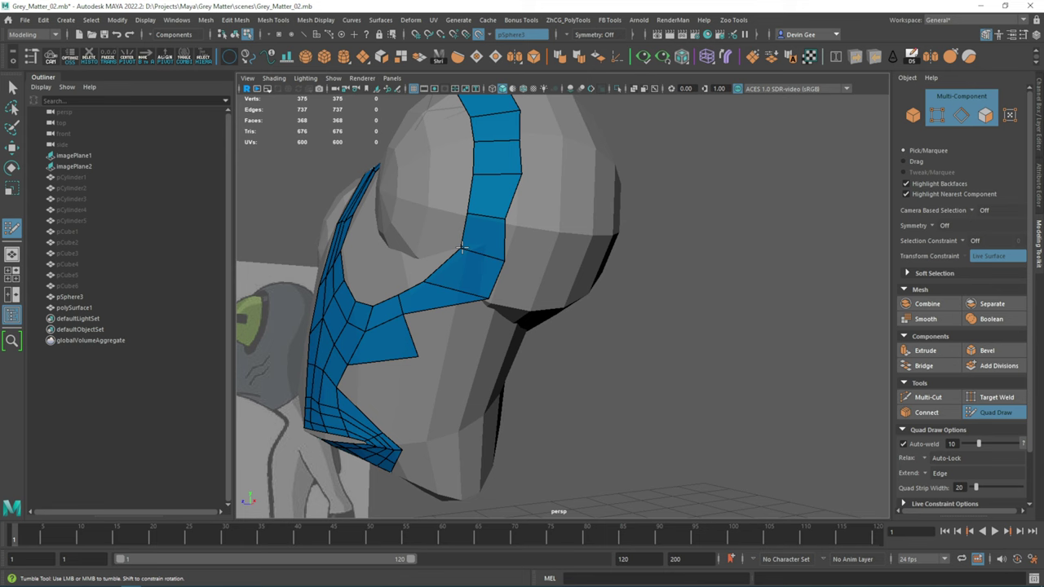
# Add two more quads to the brow strip so it wraps into a ring around the eye.
pyautogui.keyDown('alt'); pyautogui.moveTo(462, 246); pyautogui.dragTo(504, 244); pyautogui.keyUp('alt')
pyautogui.scroll(-1, 504, 243)
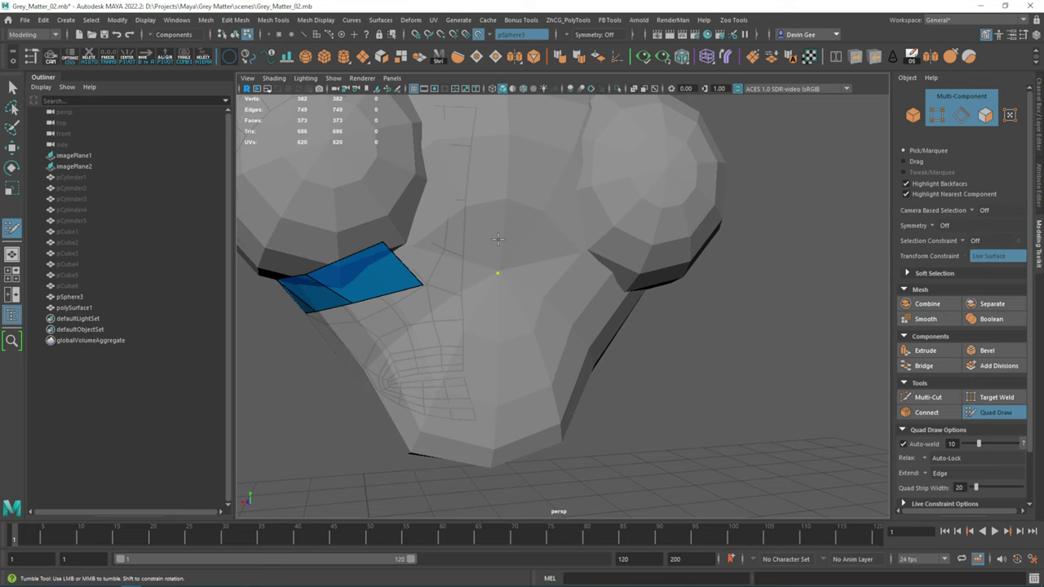
pyautogui.moveTo(498, 238); pyautogui.dragTo(448, 271)
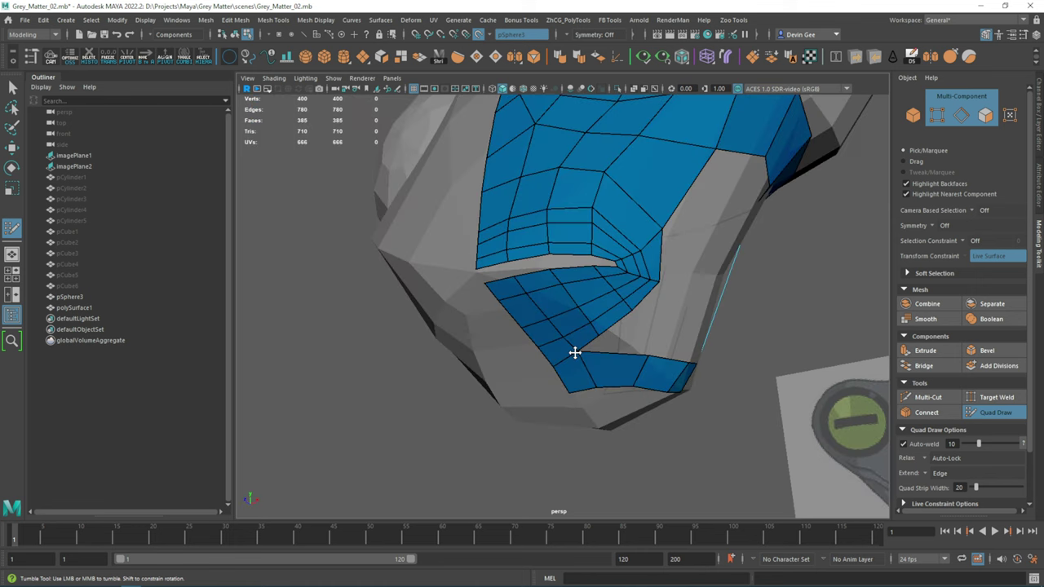
pyautogui.keyDown('alt'); pyautogui.moveTo(575, 353); pyautogui.dragTo(587, 393); pyautogui.keyUp('alt')
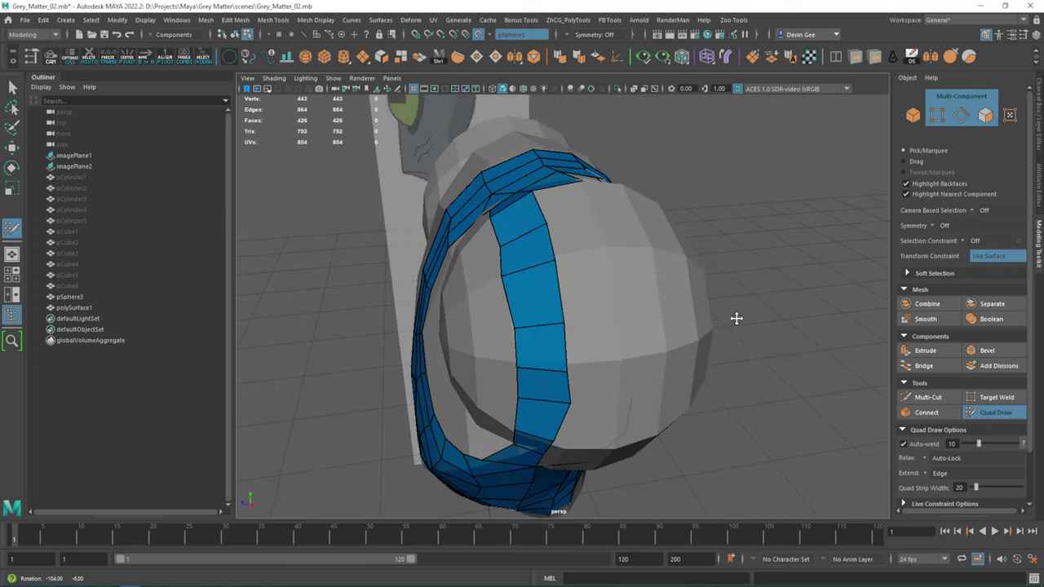
# Bring the top-of-head strip into frontal view for its extra quad, reaching 427 faces.
pyautogui.keyDown('alt'); pyautogui.moveTo(736, 318); pyautogui.dragTo(601, 253); pyautogui.keyUp('alt')
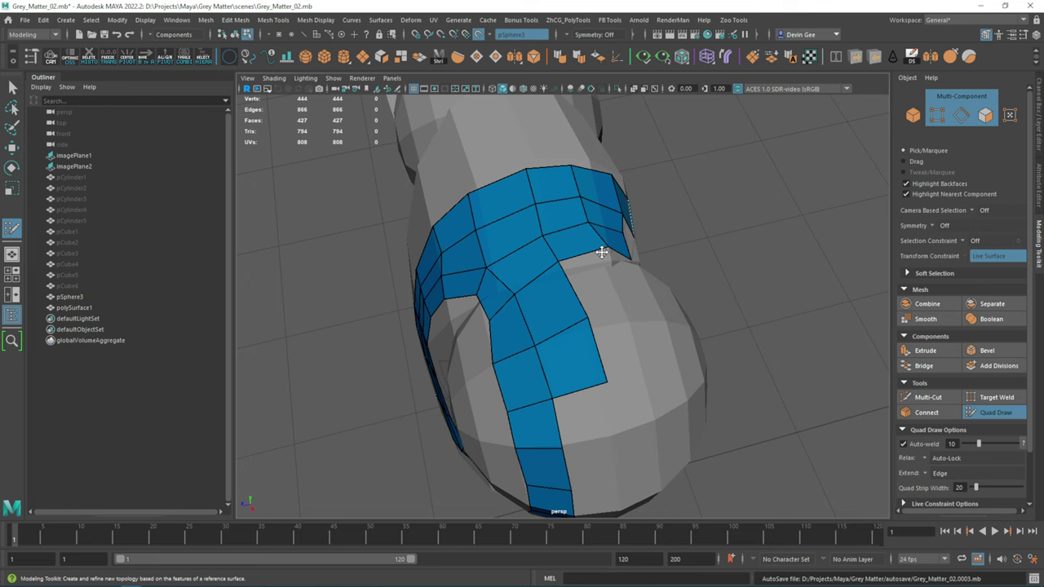
# Add quads along the top edge of the face strip.
pyautogui.keyDown('alt'); pyautogui.moveTo(602, 252); pyautogui.dragTo(576, 293); pyautogui.keyUp('alt')
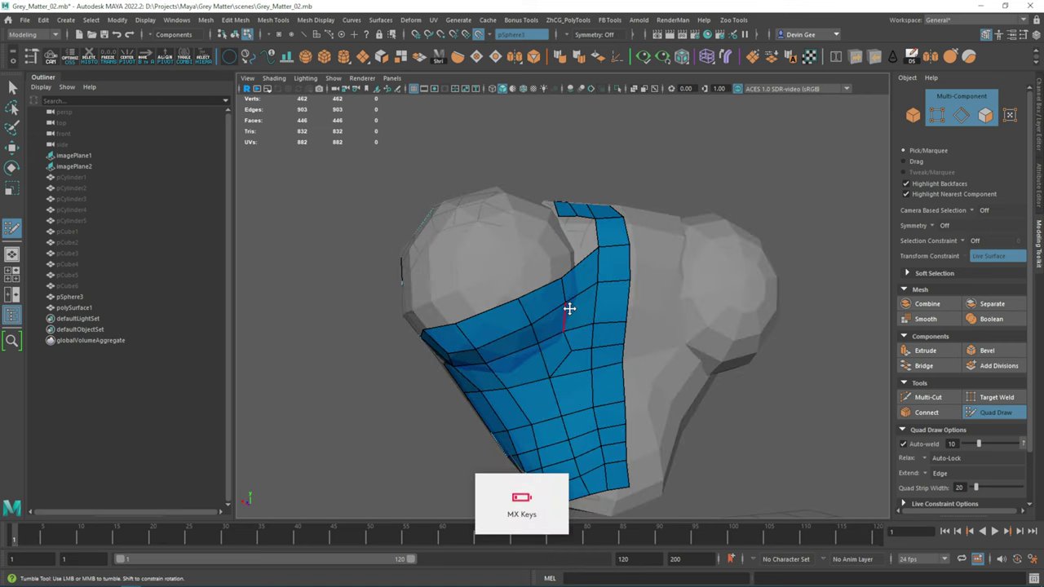
pyautogui.keyDown('alt'); pyautogui.moveTo(569, 308); pyautogui.dragTo(547, 340); pyautogui.keyUp('alt')
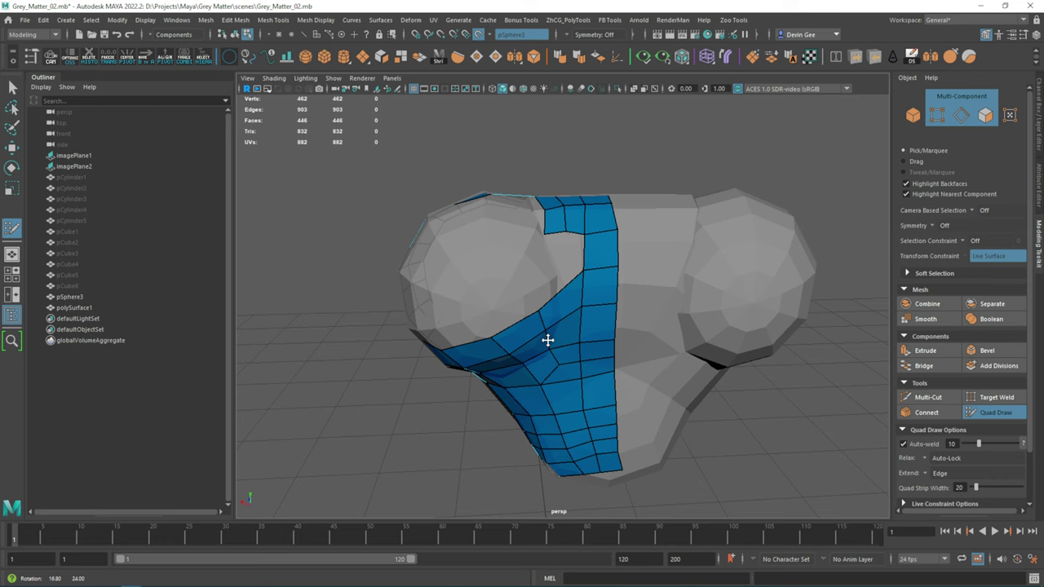
pyautogui.keyDown('alt'); pyautogui.moveTo(548, 340); pyautogui.dragTo(568, 260); pyautogui.keyUp('alt')
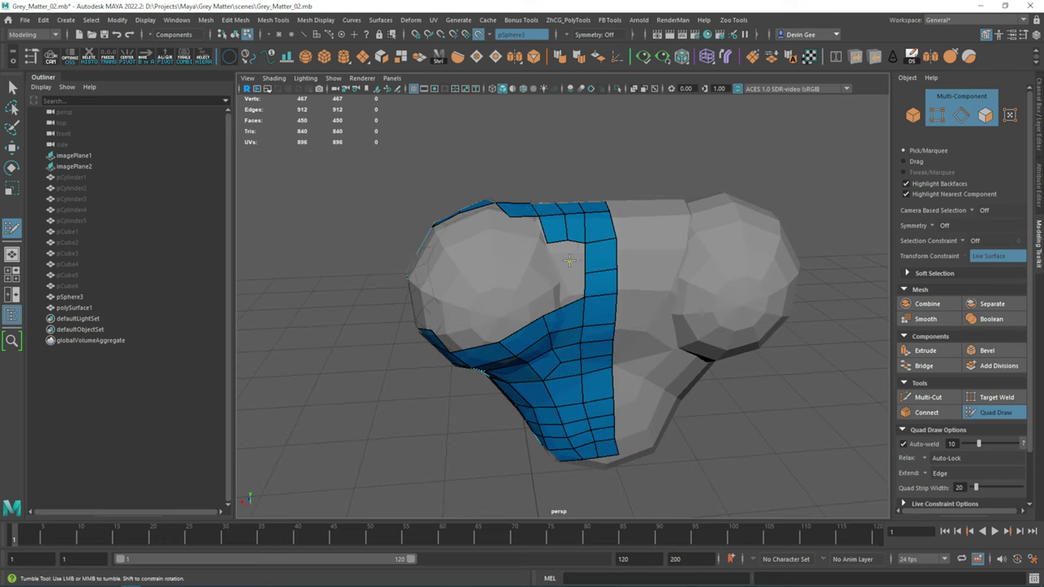
pyautogui.keyDown('shift'); pyautogui.click(569, 277); pyautogui.keyUp('shift')
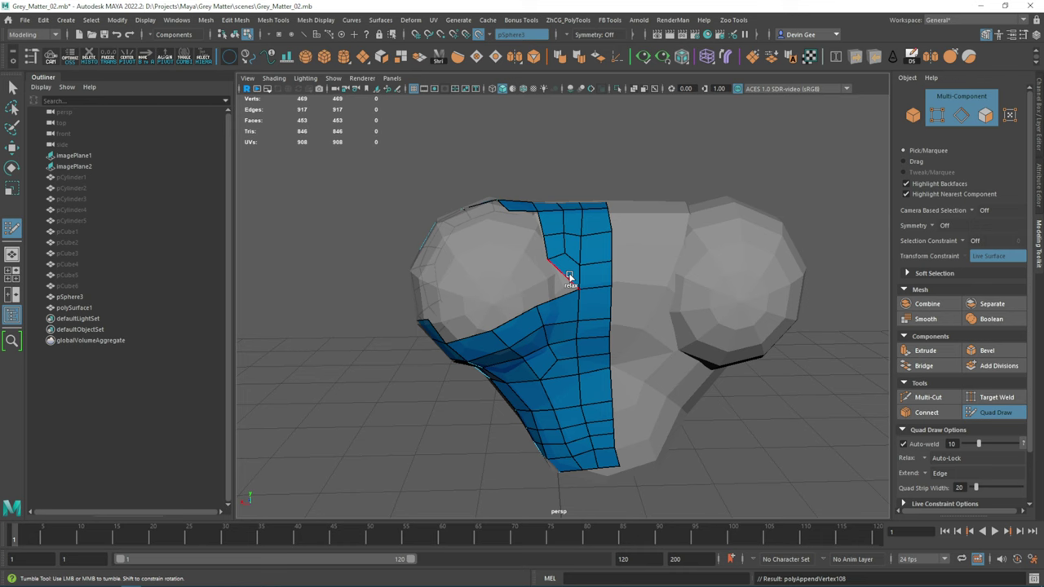
# Fill the notch in the eye opening, bringing the mesh to 502 faces.
pyautogui.keyDown('alt'); pyautogui.moveTo(570, 278); pyautogui.dragTo(573, 344); pyautogui.keyUp('alt')
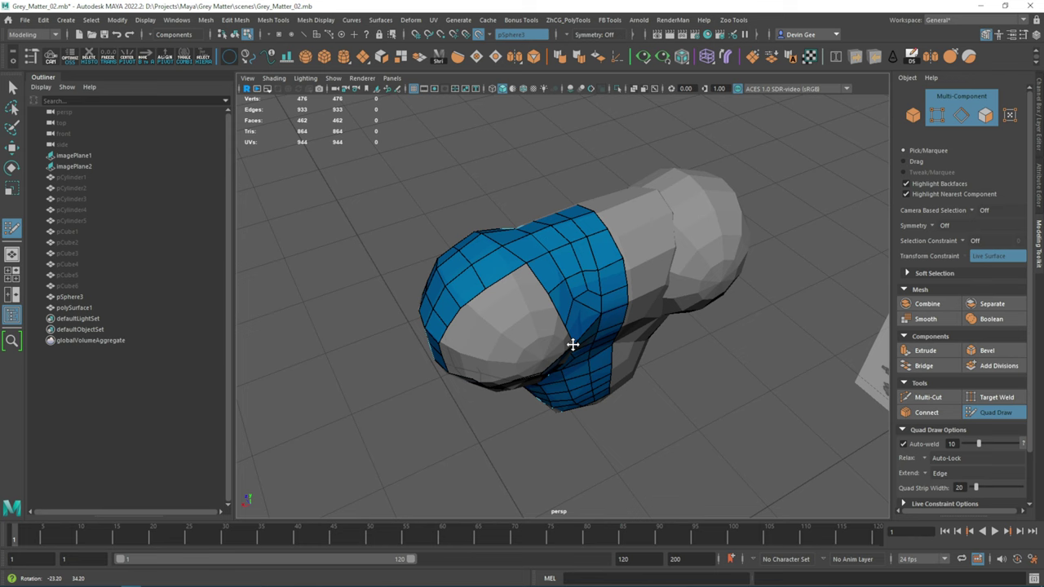
pyautogui.keyDown('alt'); pyautogui.moveTo(573, 344); pyautogui.dragTo(573, 263); pyautogui.keyUp('alt')
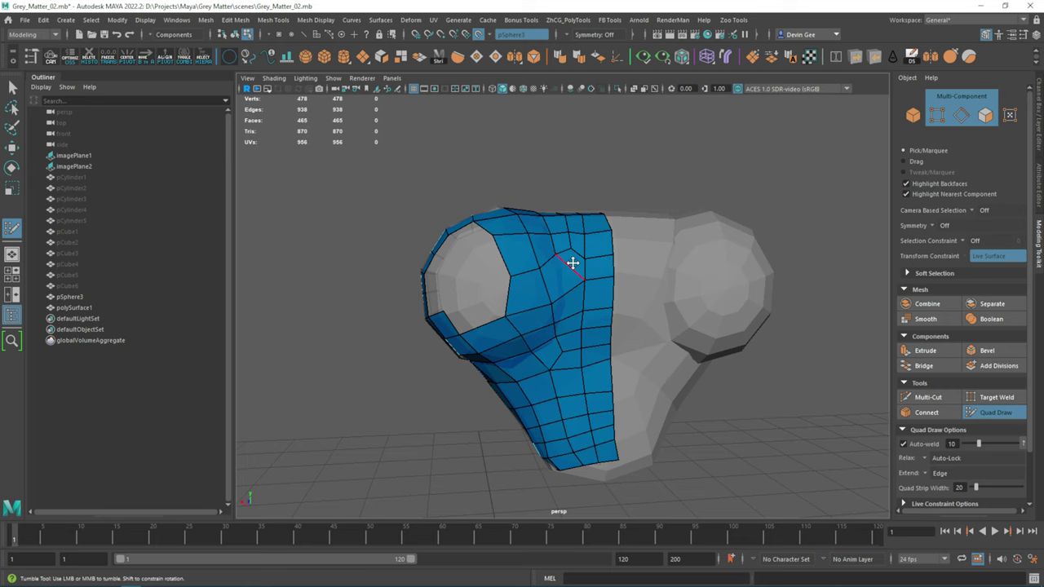
pyautogui.keyDown('alt'); pyautogui.moveTo(572, 262); pyautogui.dragTo(494, 297); pyautogui.keyUp('alt')
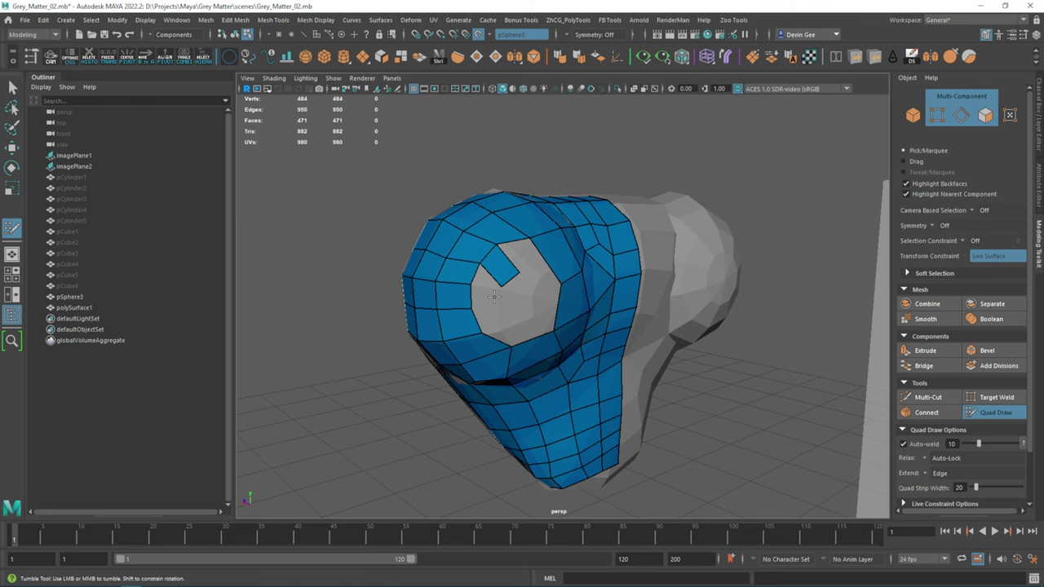
pyautogui.keyDown('shift'); pyautogui.click(494, 297); pyautogui.keyUp('shift')
pyautogui.keyDown('alt'); pyautogui.moveTo(494, 297); pyautogui.dragTo(504, 277); pyautogui.keyUp('alt')
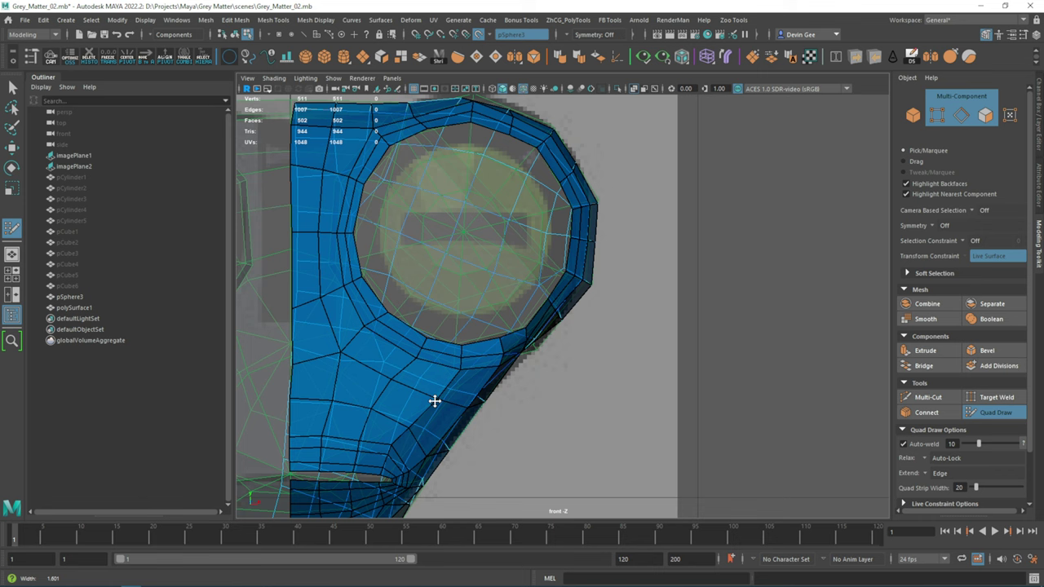
# Insert an extra quad loop around the eye hole, bringing the mesh to 520 faces.
pyautogui.scroll(2, 435, 400)
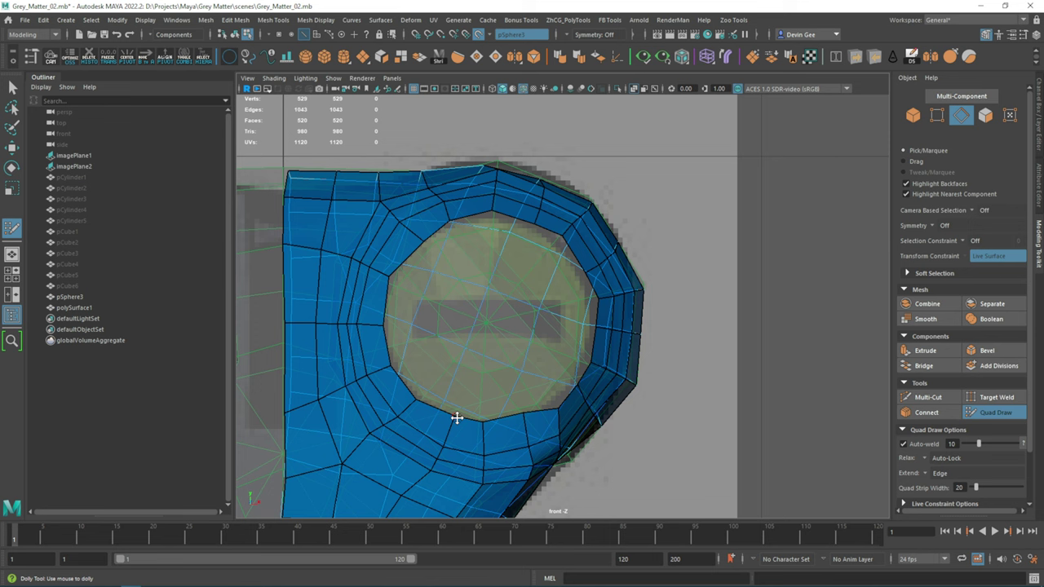
pyautogui.keyDown('alt'); pyautogui.moveTo(457, 417); pyautogui.dragTo(502, 334, button='middle'); pyautogui.keyUp('alt')
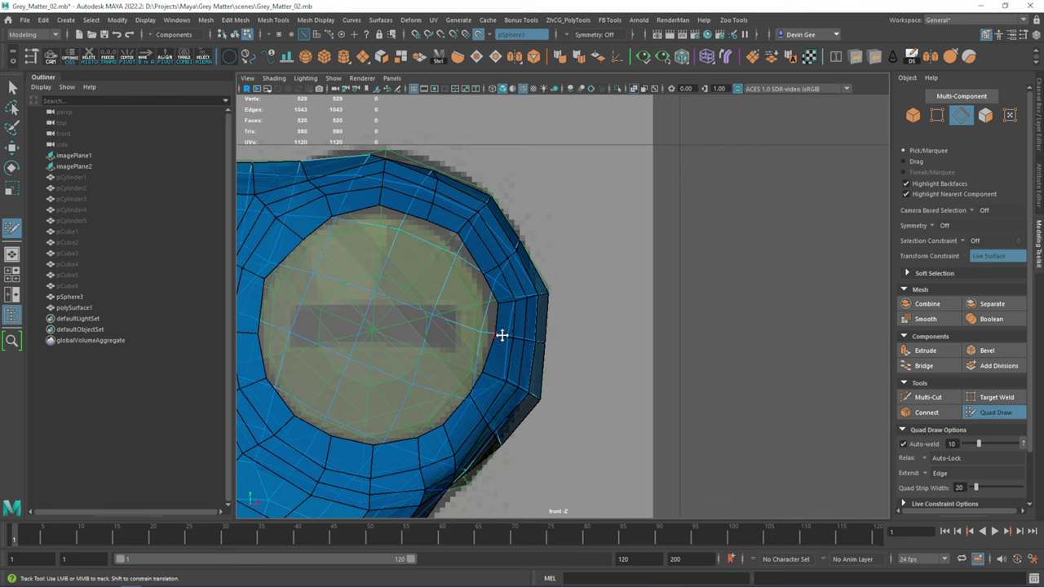
pyautogui.keyDown('alt'); pyautogui.moveTo(502, 335); pyautogui.dragTo(617, 204); pyautogui.keyUp('alt')
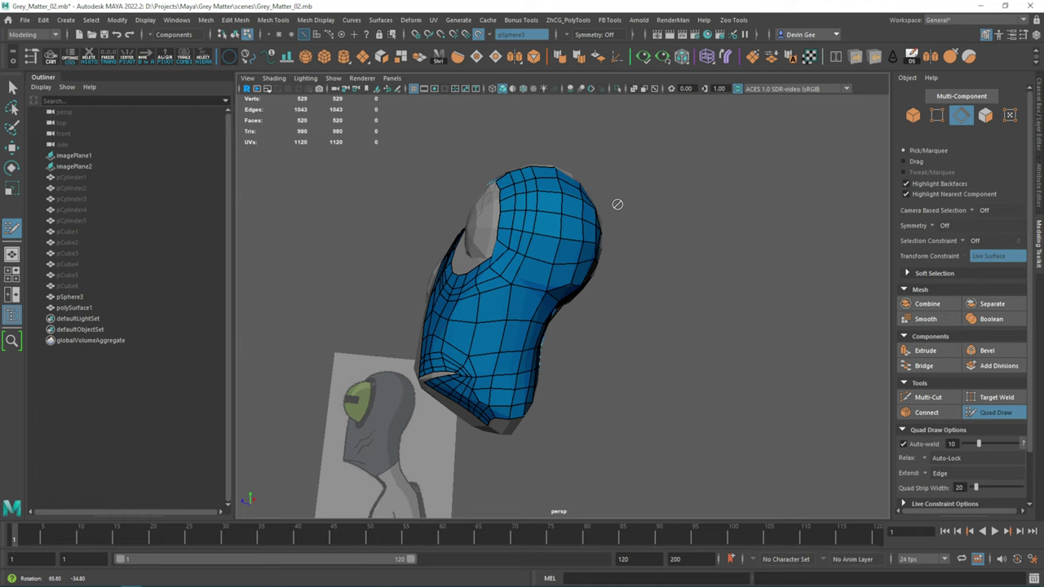
# Add a cube pCube7, smooth it to 96 faces, and place it in the eye socket.
pyautogui.keyDown('alt'); pyautogui.moveTo(618, 204); pyautogui.dragTo(435, 302, button='right'); pyautogui.keyUp('alt')
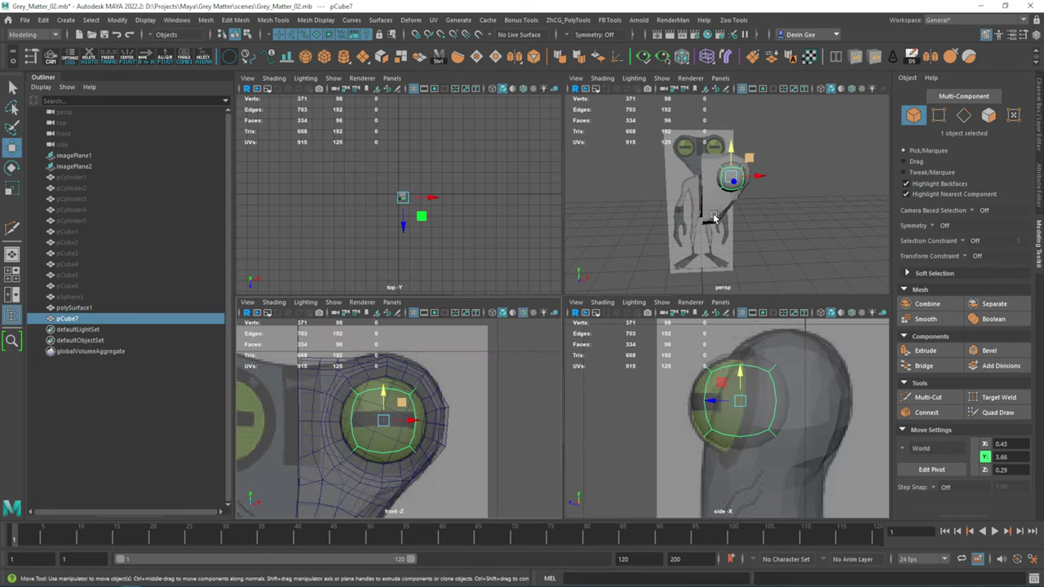
# Return to the single perspective view and orbit to see the eyeball in its socket.
pyautogui.click(236, 19)
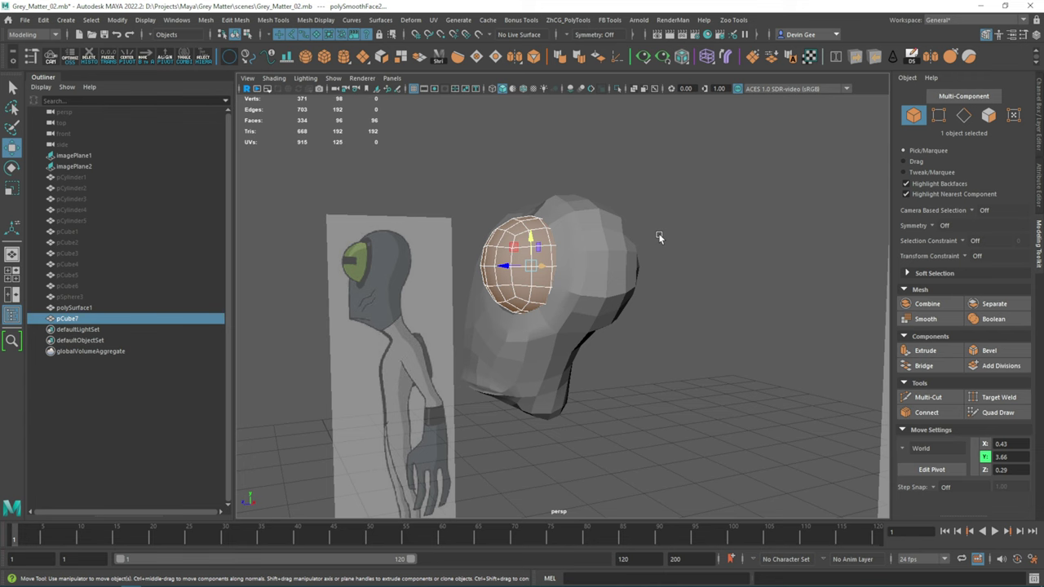
pyautogui.keyDown('alt'); pyautogui.moveTo(659, 237); pyautogui.dragTo(594, 251); pyautogui.keyUp('alt')
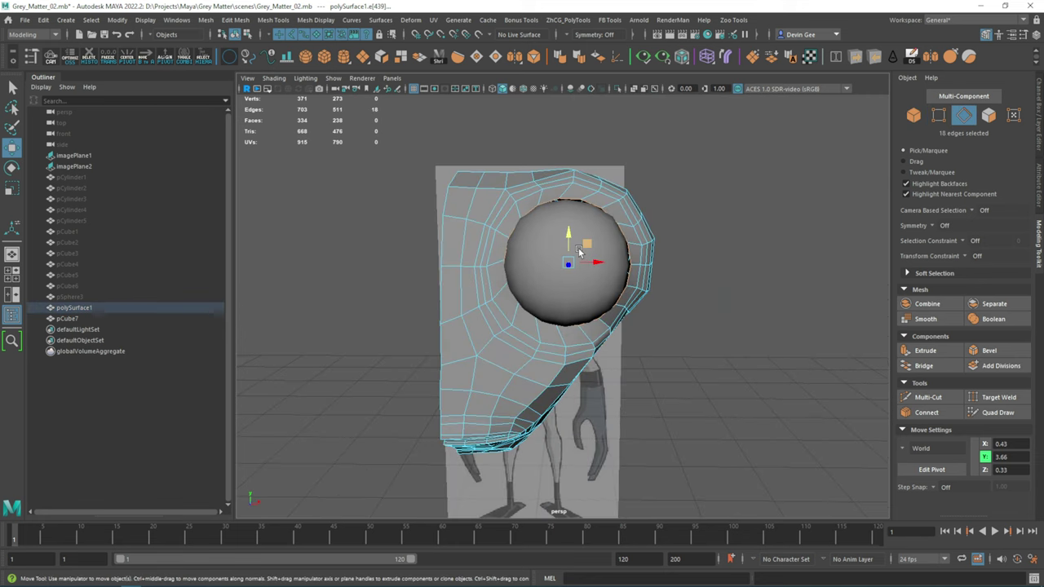
# Orbit toward the eye and begin a Multi-Cut line across the quad beside the eye hole.
pyautogui.keyDown('alt'); pyautogui.moveTo(579, 251); pyautogui.dragTo(607, 255); pyautogui.keyUp('alt')
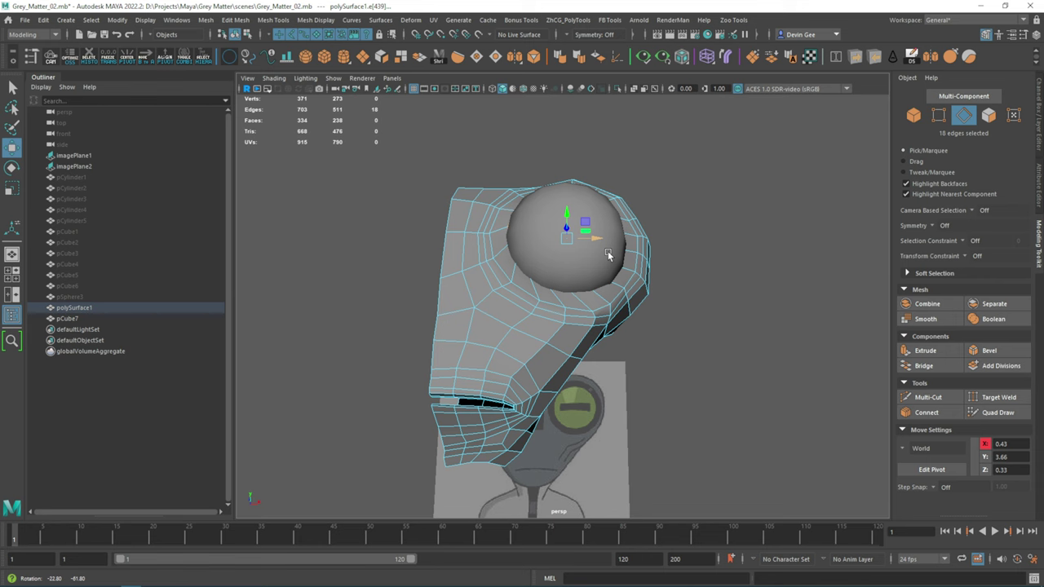
pyautogui.keyDown('alt'); pyautogui.moveTo(608, 256); pyautogui.dragTo(592, 319); pyautogui.keyUp('alt')
pyautogui.press('r')
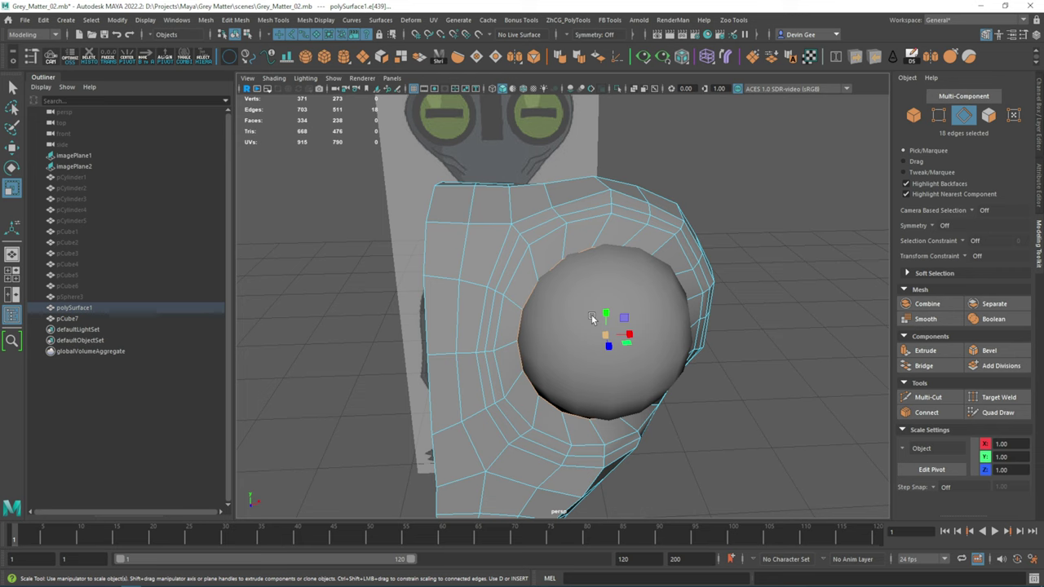
pyautogui.keyDown('shift'); pyautogui.moveTo(593, 319); pyautogui.dragTo(571, 327, button='right'); pyautogui.keyUp('shift')
pyautogui.keyDown('alt'); pyautogui.moveTo(571, 326); pyautogui.dragTo(560, 324); pyautogui.keyUp('alt')
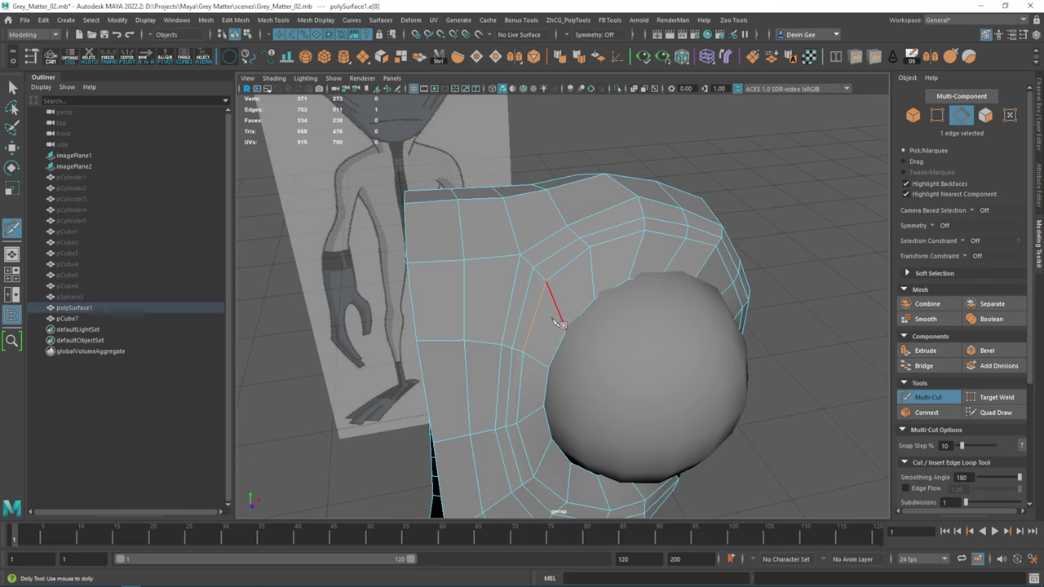
# Commit the Multi-Cut along the eye rim and return to the Move tool.
pyautogui.click(562, 324)
pyautogui.press('w')
pyautogui.keyDown('alt'); pyautogui.moveTo(561, 324); pyautogui.dragTo(527, 305); pyautogui.keyUp('alt')
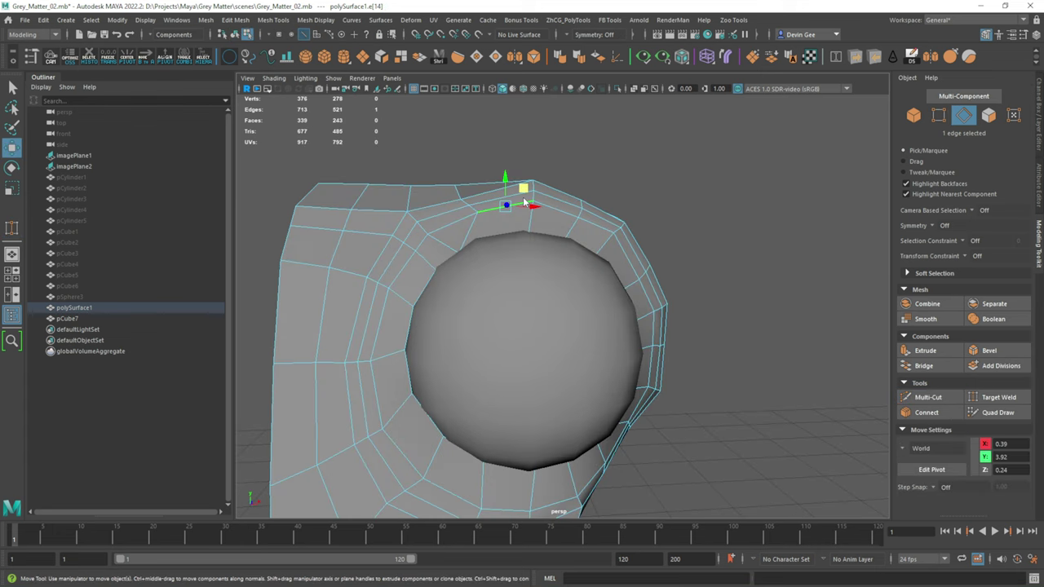
# Switch to edge mode and select the 19-edge loop around the eye socket rim.
pyautogui.rightClick(512, 265)
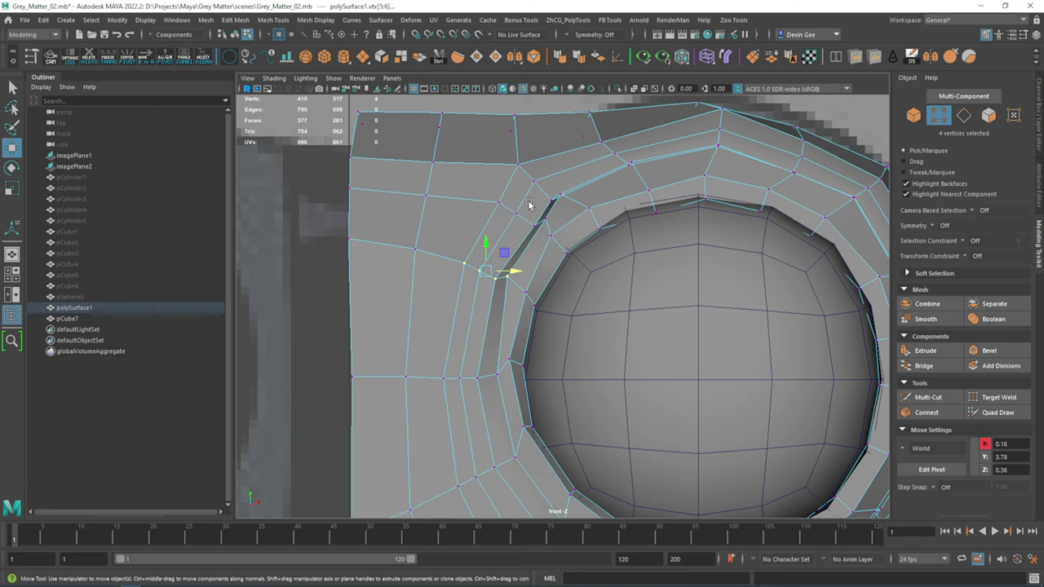
pyautogui.click(528, 204)
pyautogui.scroll(3, 733, 302)
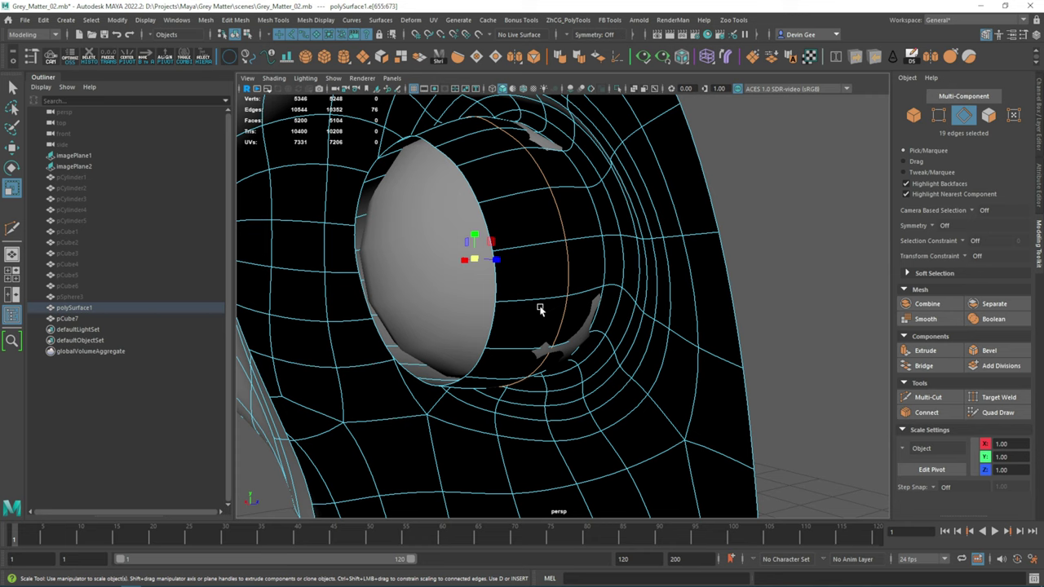
# Orbit around the eye socket, then isolate the retopology socket mesh with Ctrl+1.
pyautogui.keyDown('alt'); pyautogui.moveTo(540, 309); pyautogui.dragTo(481, 328); pyautogui.keyUp('alt')
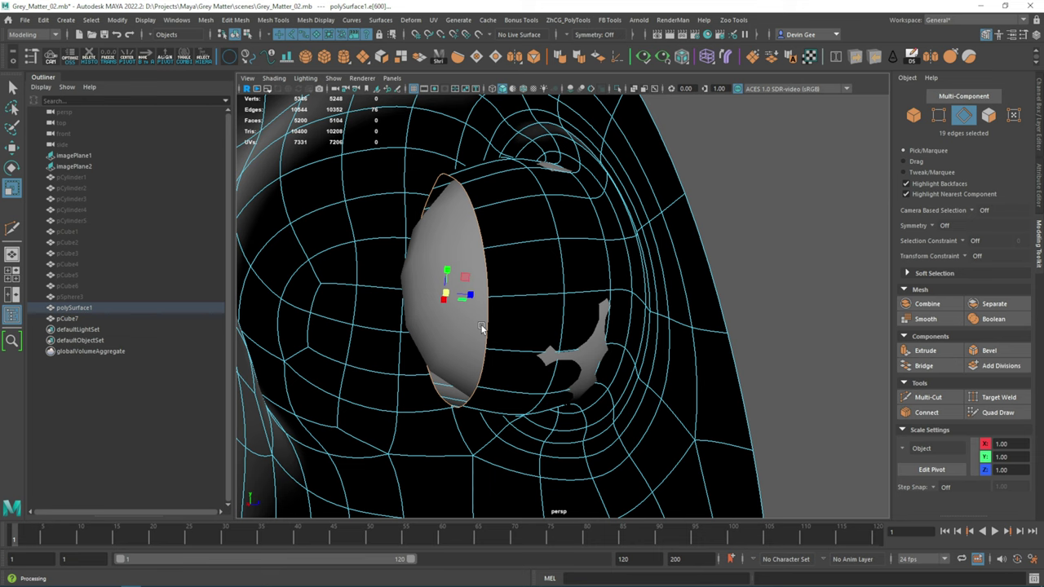
pyautogui.hotkey('ctrl', '1')
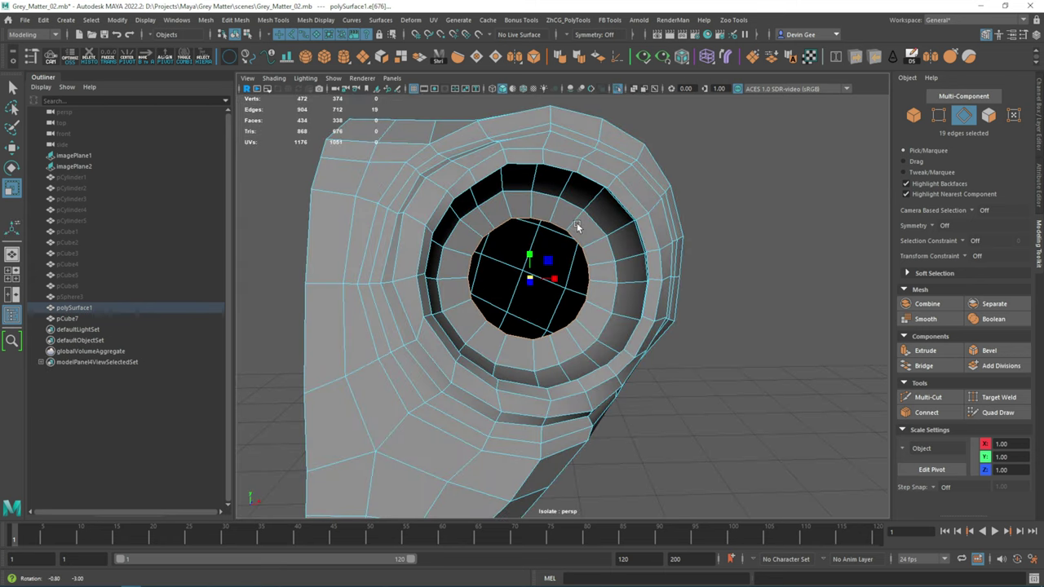
# Zoom out and undo the recent socket-mesh edits with Ctrl+Z.
pyautogui.scroll(-4, 577, 227)
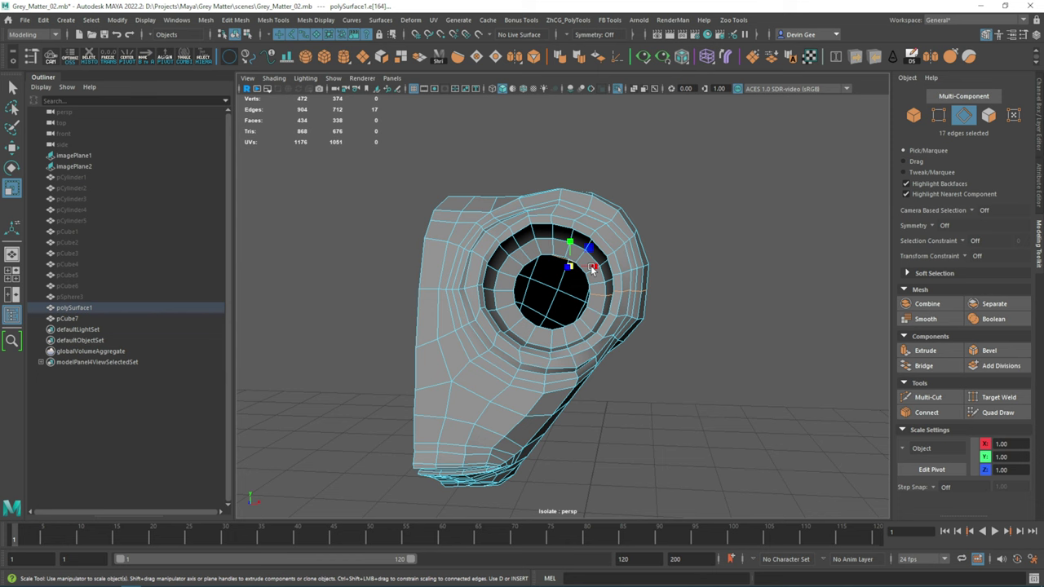
pyautogui.hotkey('ctrl', 'z')
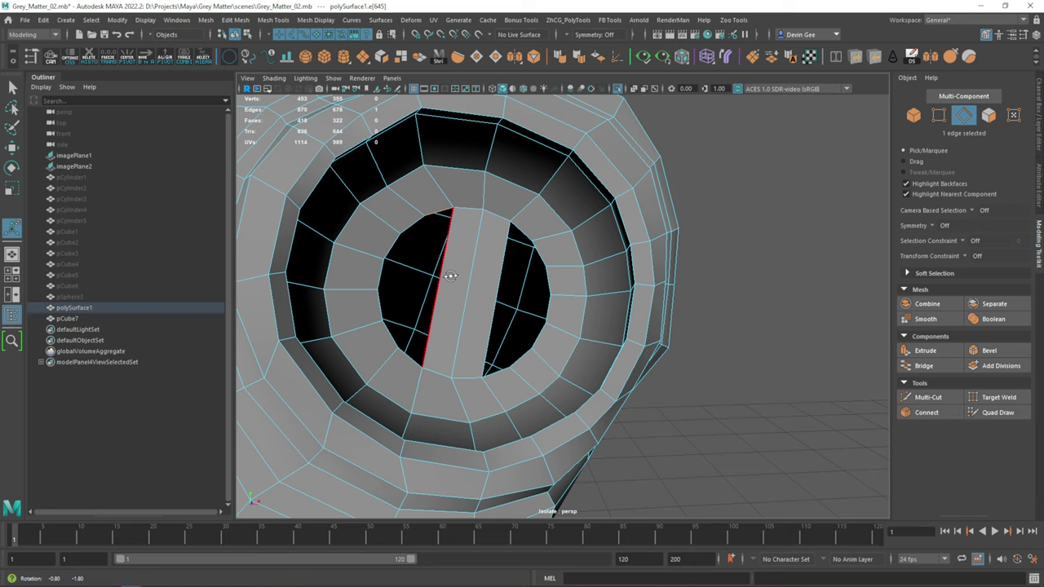
# Connect the strip edges with 3 segments across the eye hole, then adjust it with Move and Scale.
pyautogui.keyDown('shift'); pyautogui.moveTo(451, 275); pyautogui.dragTo(407, 247, button='right'); pyautogui.keyUp('shift')
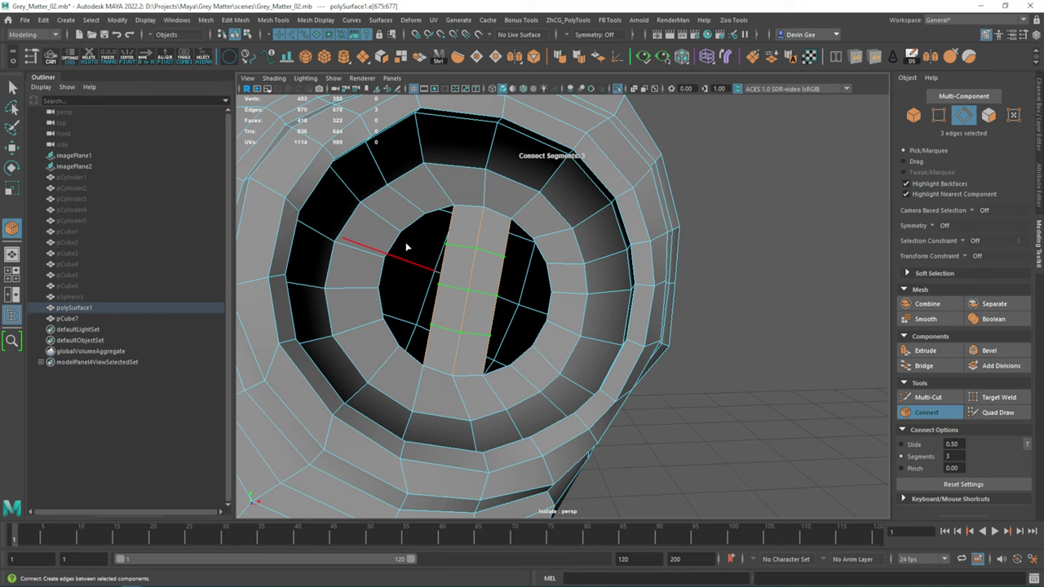
pyautogui.press('Return')
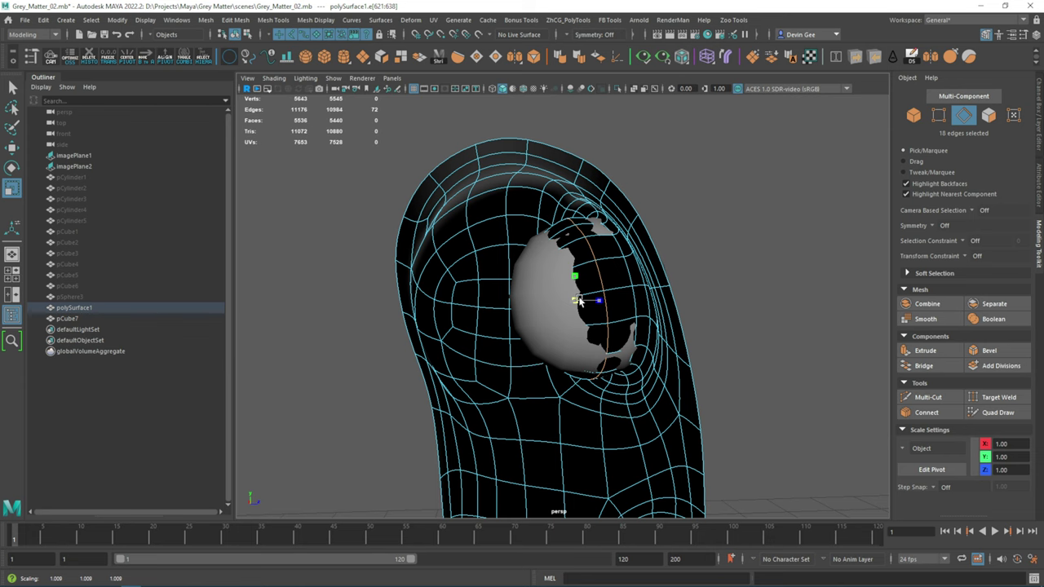
pyautogui.press('w')
pyautogui.keyDown('alt'); pyautogui.moveTo(577, 301); pyautogui.dragTo(549, 278); pyautogui.keyUp('alt')
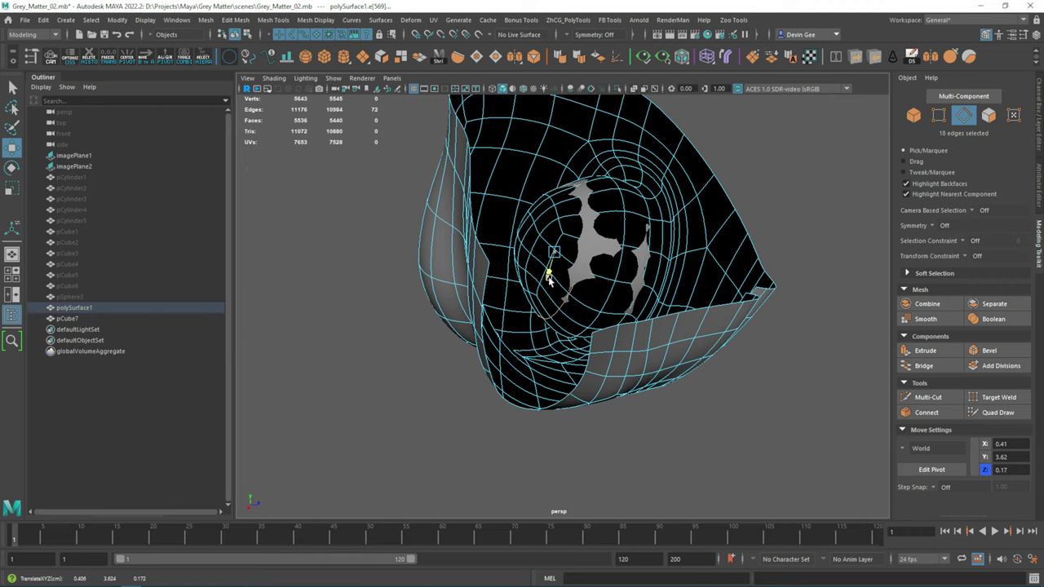
pyautogui.press('r')
pyautogui.keyDown('alt'); pyautogui.moveTo(549, 277); pyautogui.dragTo(575, 324); pyautogui.keyUp('alt')
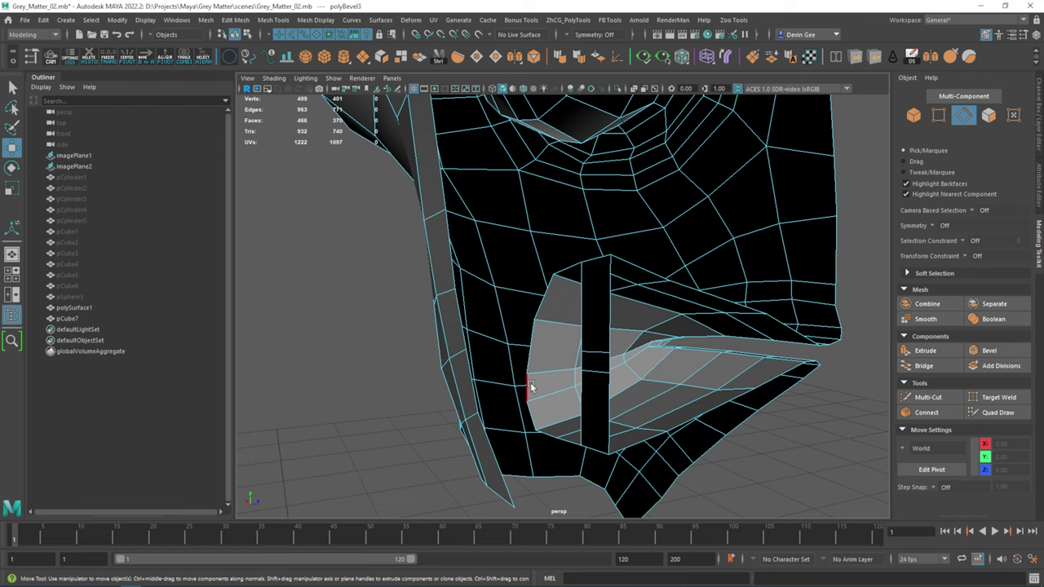
# Bridge the two open border edges of the flap and switch to face selection.
pyautogui.keyDown('alt'); pyautogui.moveTo(530, 385); pyautogui.dragTo(598, 352); pyautogui.keyUp('alt')
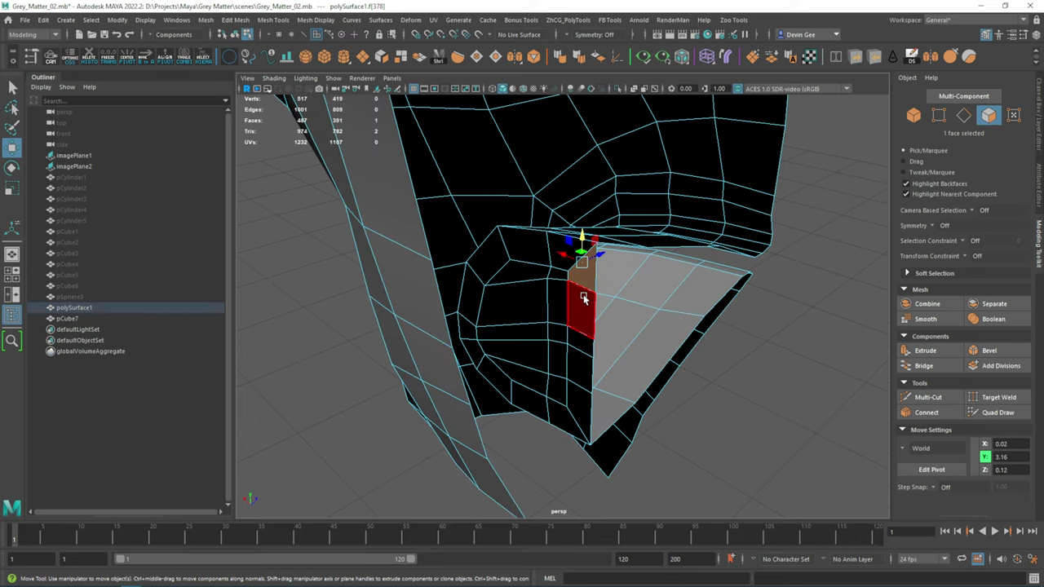
pyautogui.moveTo(550, 277); pyautogui.dragTo(549, 307, button='right')
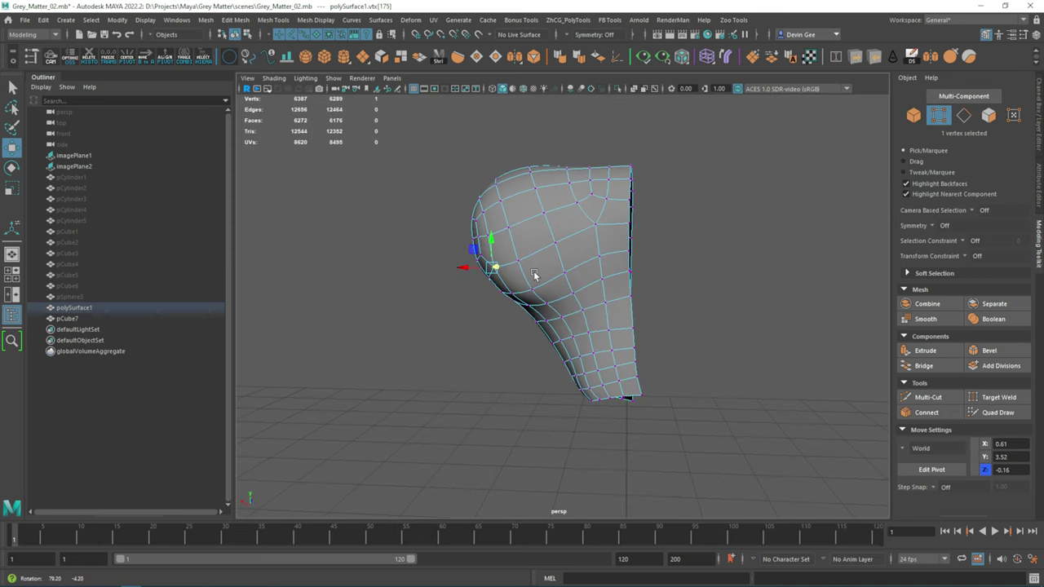
# Orbit the view to compare the head shell against the character reference.
pyautogui.keyDown('alt'); pyautogui.moveTo(534, 275); pyautogui.dragTo(464, 245); pyautogui.keyUp('alt')
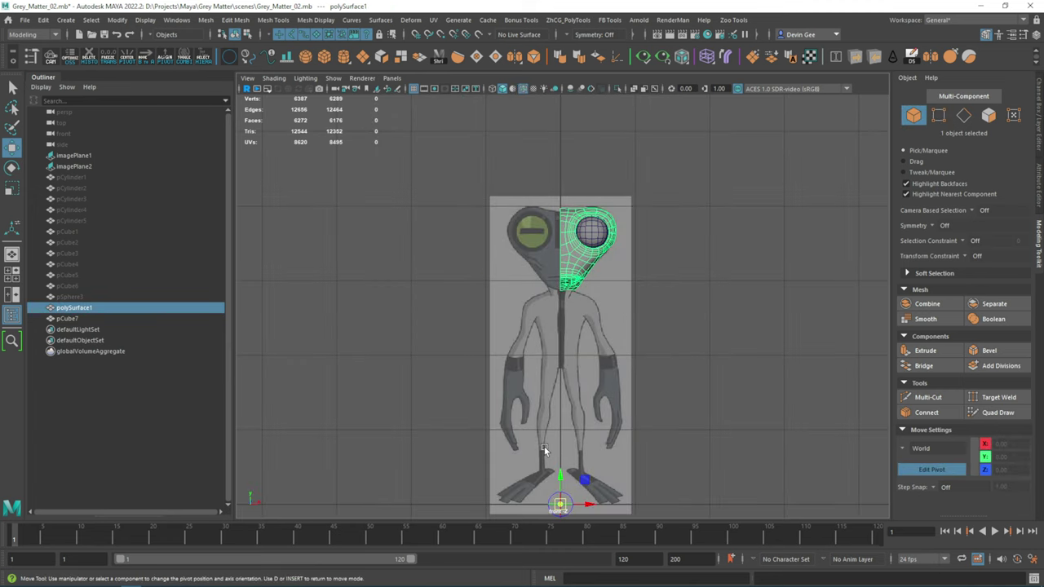
# Frame the half-head mesh in view and exit pivot-editing mode.
pyautogui.press('d')
pyautogui.press('f')
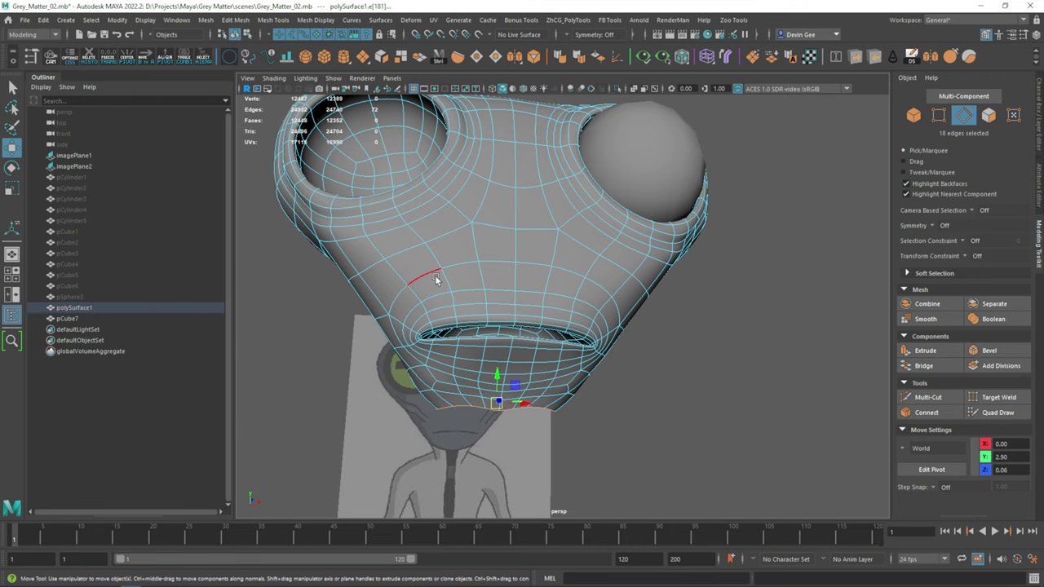
# Scale the bottom edge loop, extrude it, and move the new loop up and forward into a neck.
pyautogui.click(235, 19)
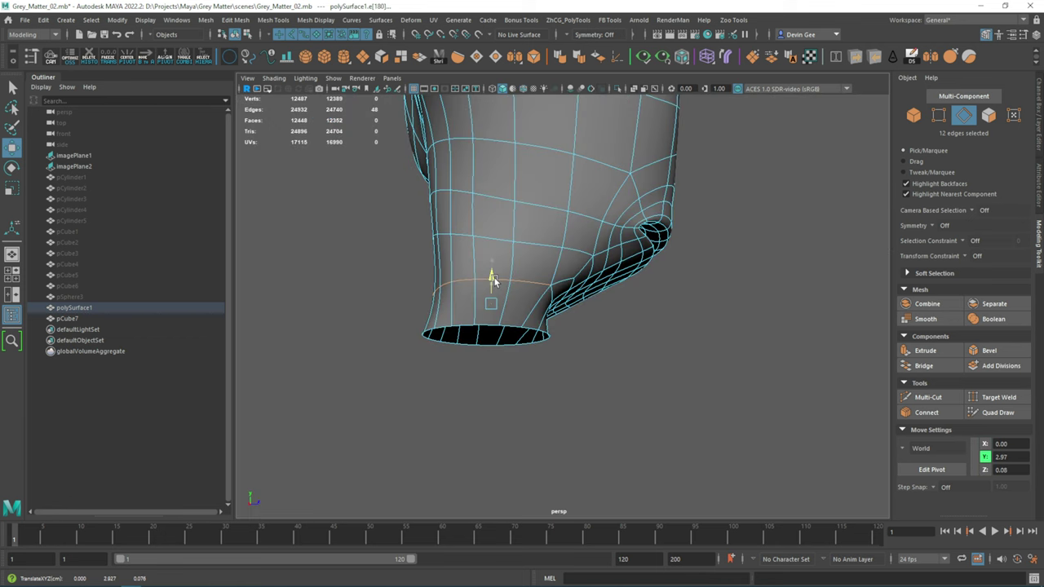
pyautogui.press('r')
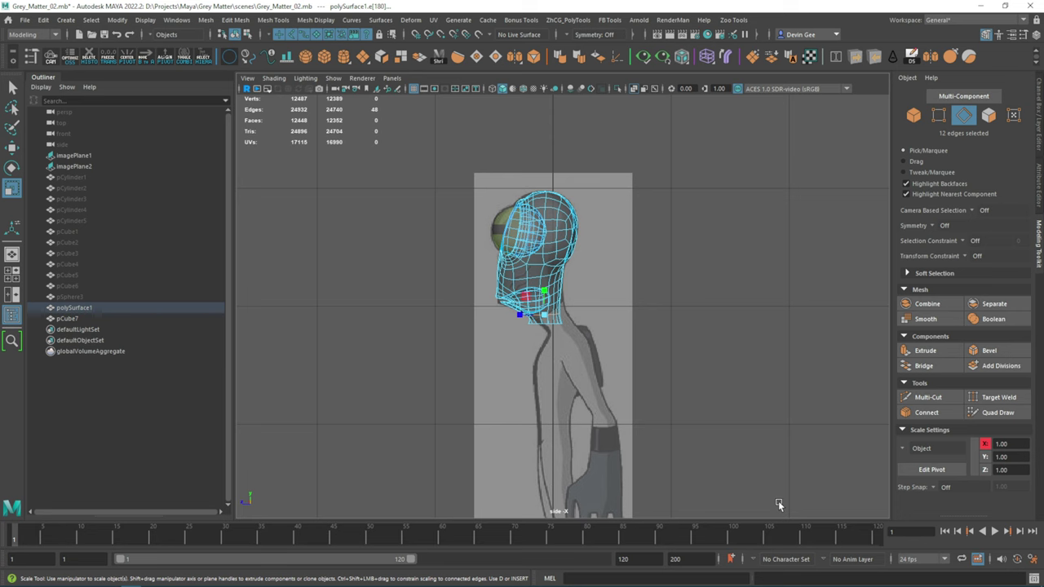
pyautogui.press('w')
pyautogui.press('f')
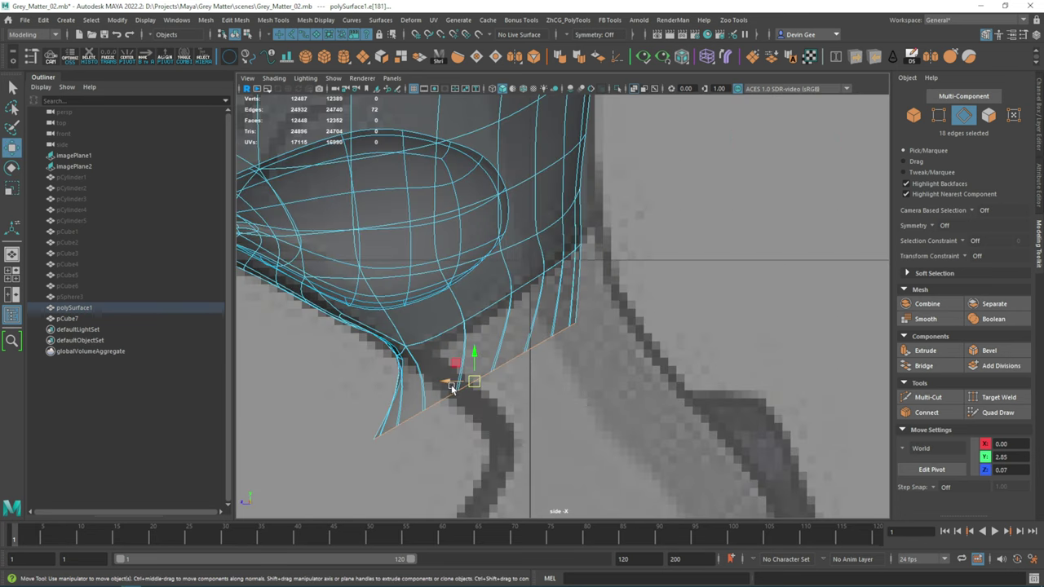
pyautogui.moveTo(451, 388); pyautogui.dragTo(504, 295)
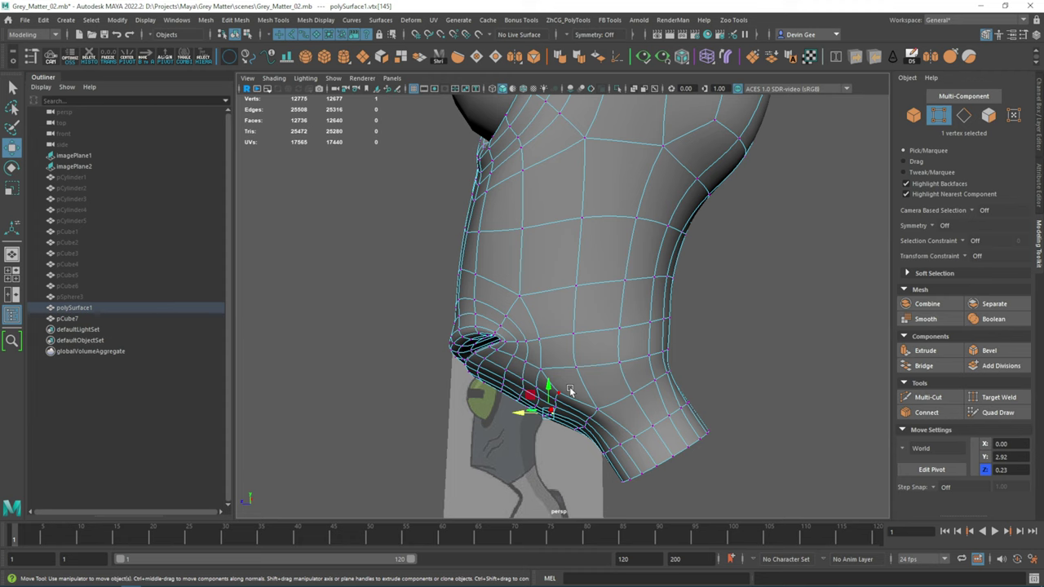
# Orbit and zoom in to inspect the neck opening on the head's underside.
pyautogui.keyDown('alt'); pyautogui.moveTo(570, 391); pyautogui.dragTo(658, 397); pyautogui.keyUp('alt')
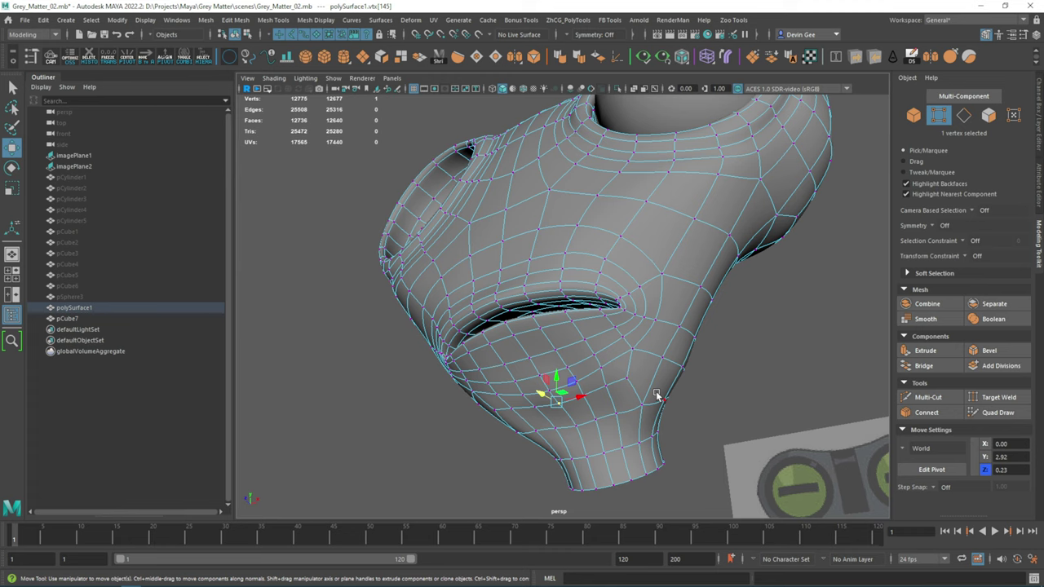
pyautogui.scroll(3, 626, 366)
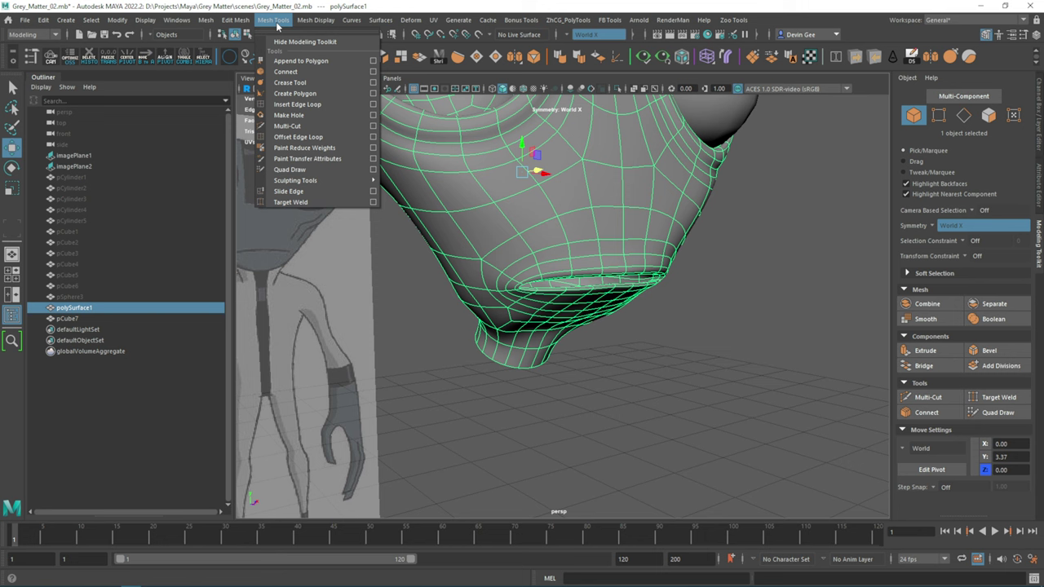
pyautogui.moveTo(318, 180)
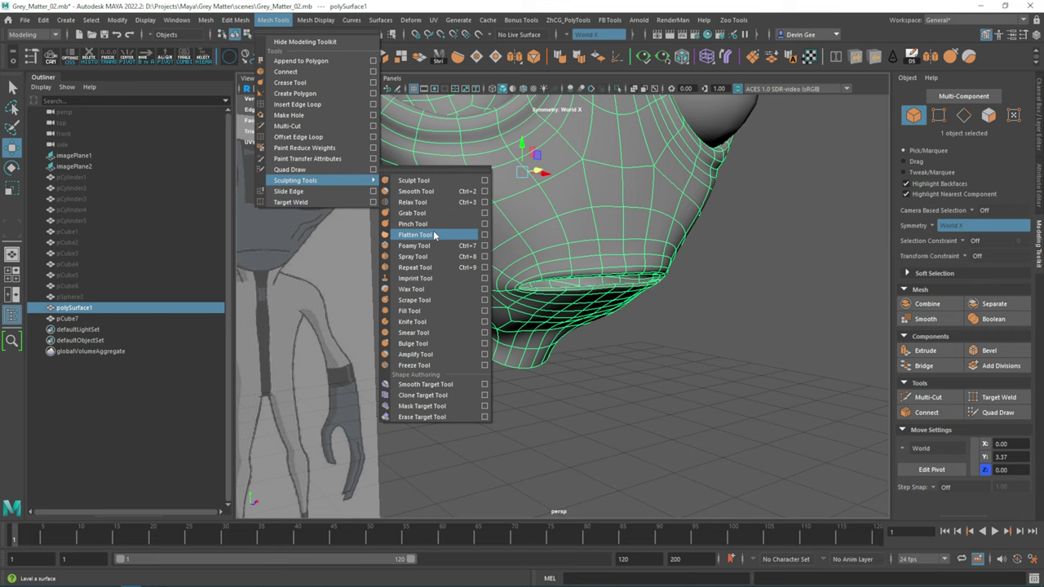
# With the Grab brush, pull the mouth lip and the head's underside around the neck into shape.
pyautogui.click(412, 213)
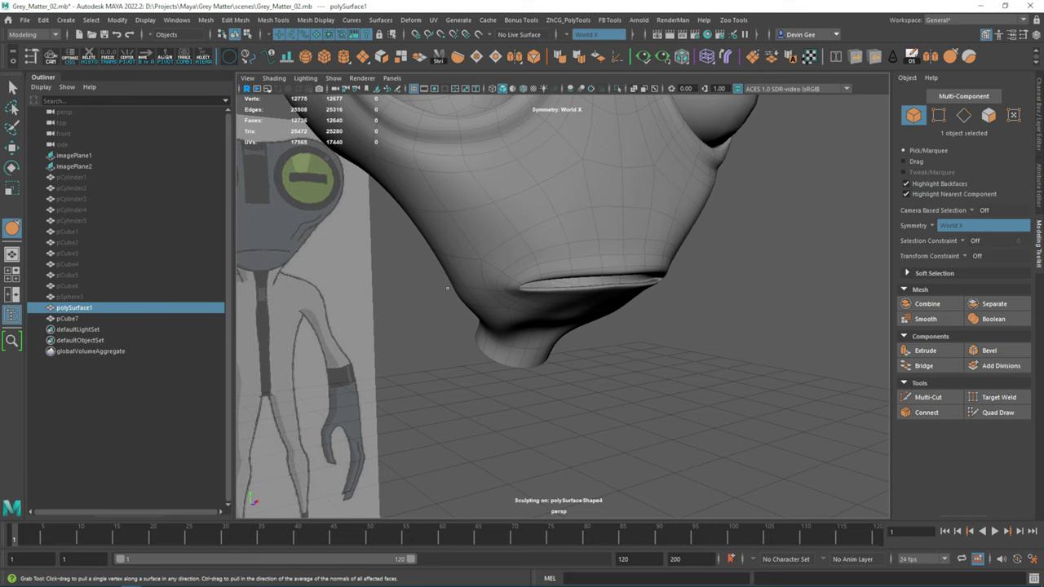
pyautogui.moveTo(447, 288)
pyautogui.keyDown('alt'); pyautogui.mouseDown()
pyautogui.moveTo(501, 307)
pyautogui.moveTo(522, 279)
pyautogui.mouseUp(); pyautogui.keyUp('alt')
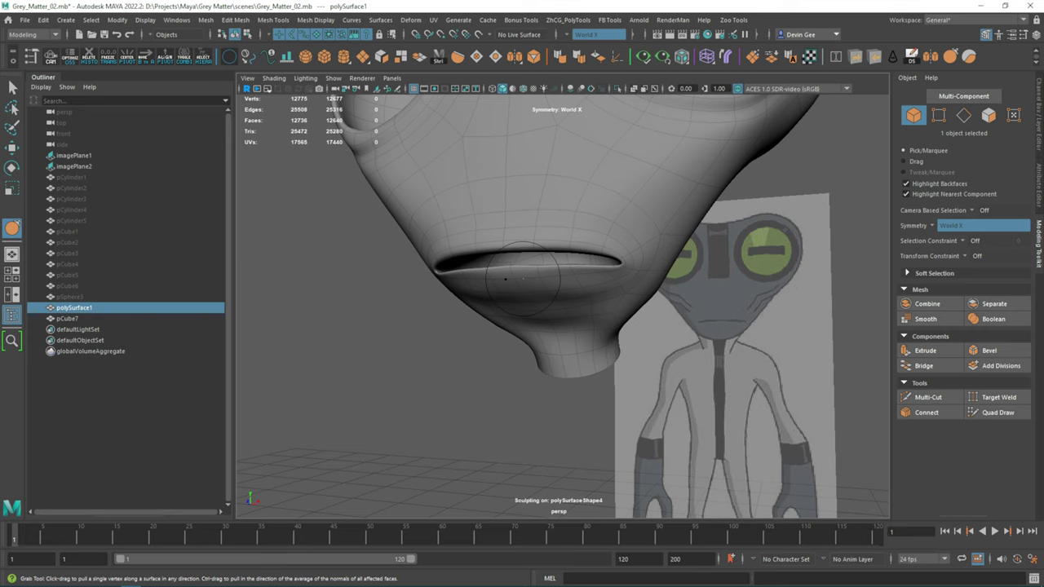
pyautogui.moveTo(523, 277)
pyautogui.keyDown('alt'); pyautogui.mouseDown()
pyautogui.moveTo(569, 334)
pyautogui.moveTo(530, 327)
pyautogui.mouseUp(); pyautogui.keyUp('alt')
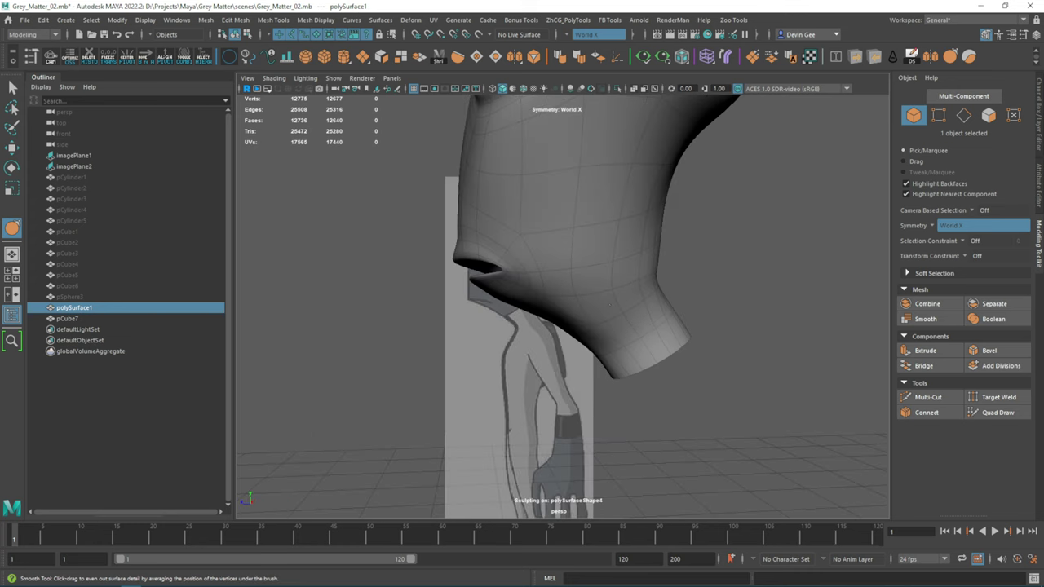
pyautogui.keyDown('alt'); pyautogui.moveTo(607, 304); pyautogui.dragTo(602, 287); pyautogui.keyUp('alt')
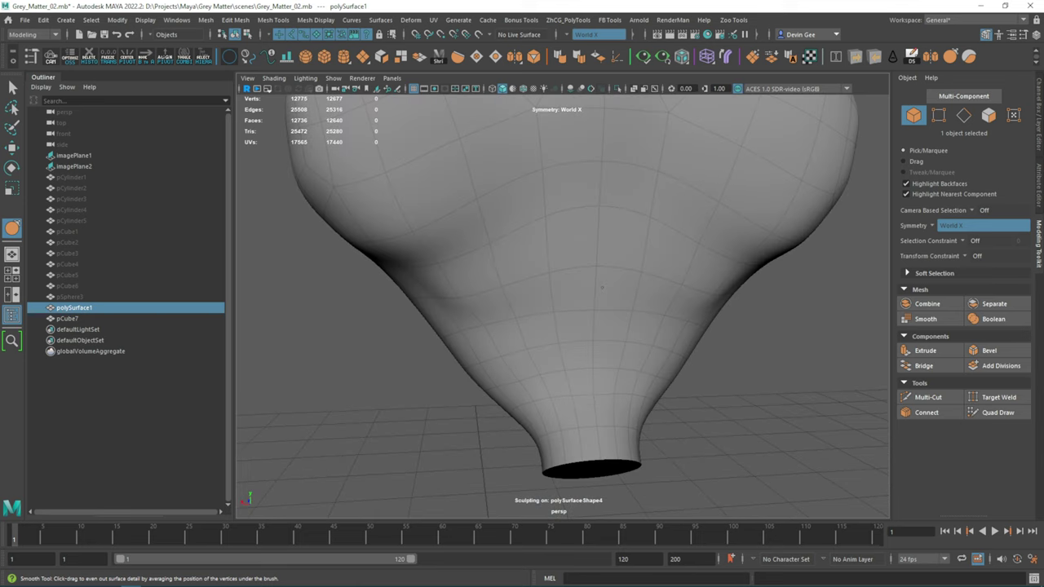
pyautogui.keyDown('alt'); pyautogui.moveTo(602, 287); pyautogui.dragTo(550, 279, button='middle'); pyautogui.keyUp('alt')
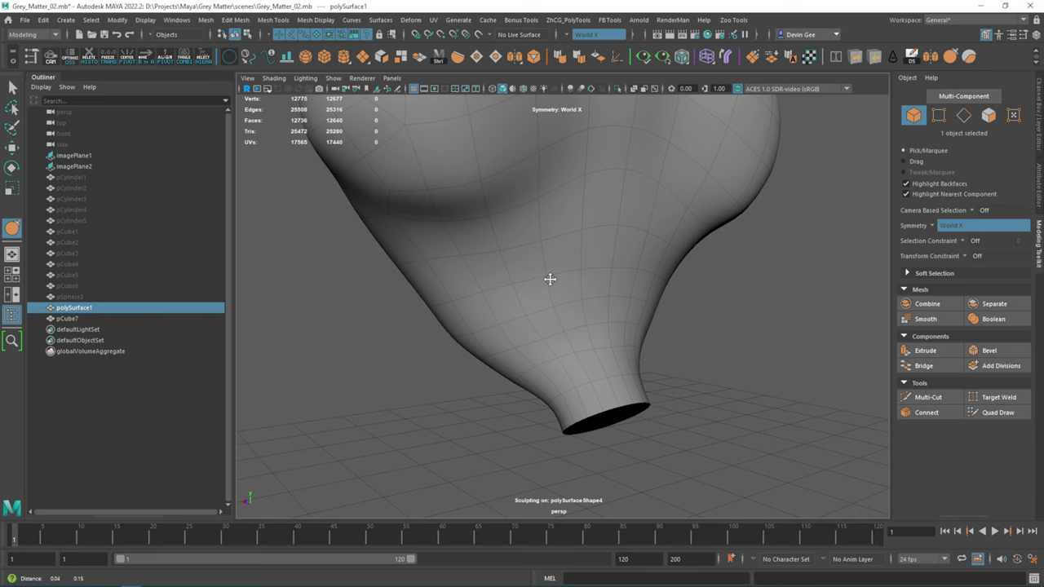
pyautogui.moveTo(550, 279)
pyautogui.keyDown('alt'); pyautogui.mouseDown()
pyautogui.moveTo(348, 261)
pyautogui.moveTo(487, 254)
pyautogui.mouseUp(); pyautogui.keyUp('alt')
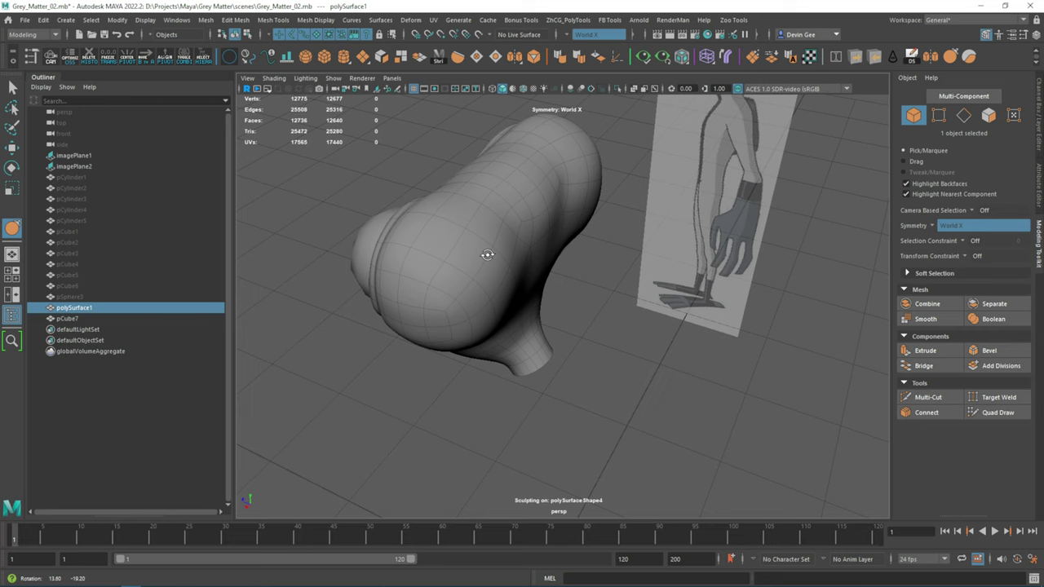
pyautogui.moveTo(487, 255)
pyautogui.keyDown('alt'); pyautogui.mouseDown()
pyautogui.moveTo(620, 269)
pyautogui.moveTo(558, 231)
pyautogui.mouseUp(); pyautogui.keyUp('alt')
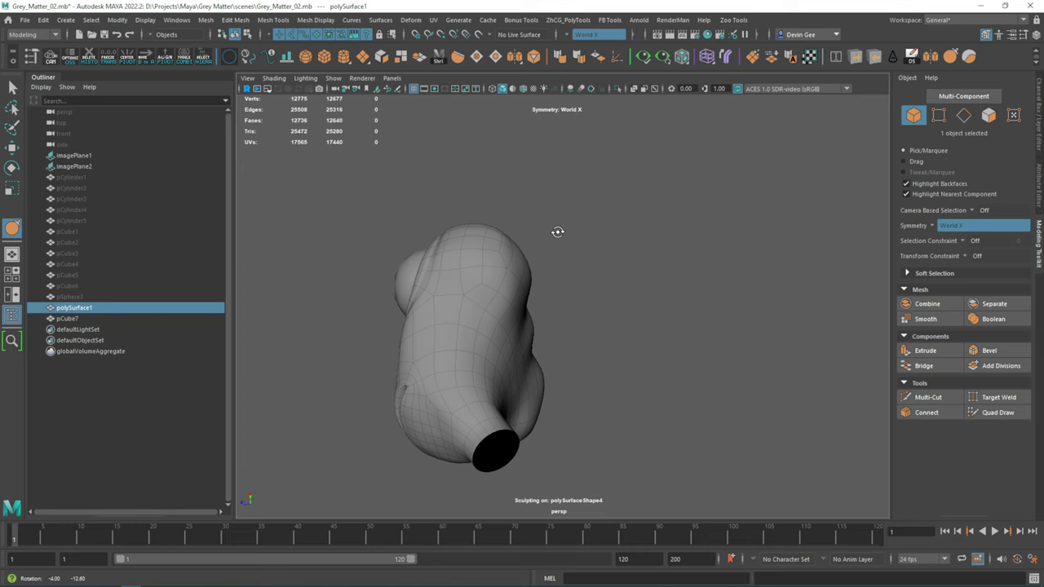
pyautogui.moveTo(558, 232)
pyautogui.keyDown('alt'); pyautogui.mouseDown()
pyautogui.moveTo(538, 308)
pyautogui.moveTo(457, 301)
pyautogui.mouseUp(); pyautogui.keyUp('alt')
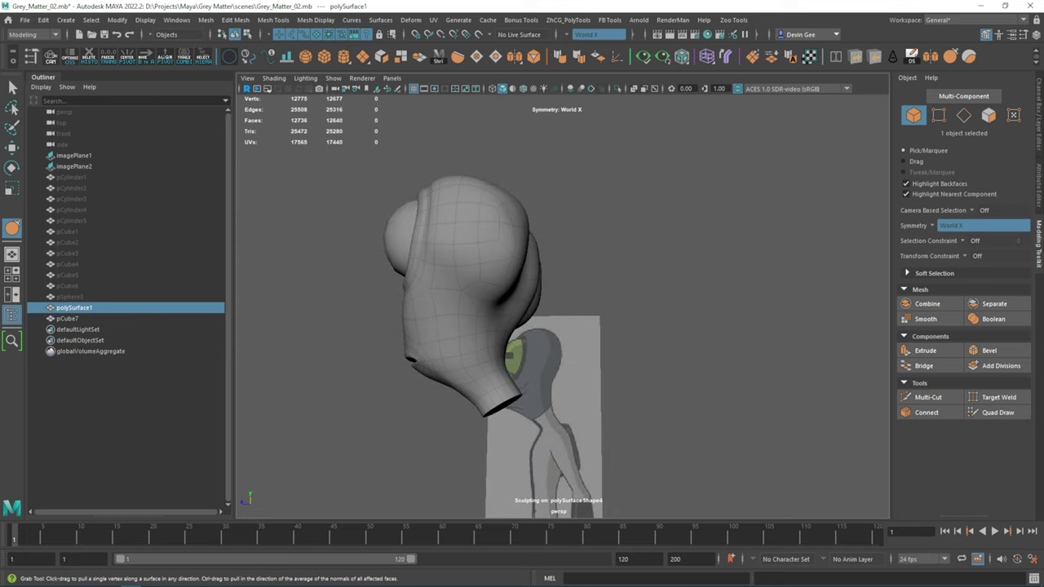
pyautogui.moveTo(457, 302)
pyautogui.keyDown('alt'); pyautogui.mouseDown()
pyautogui.moveTo(552, 298)
pyautogui.moveTo(470, 275)
pyautogui.mouseUp(); pyautogui.keyUp('alt')
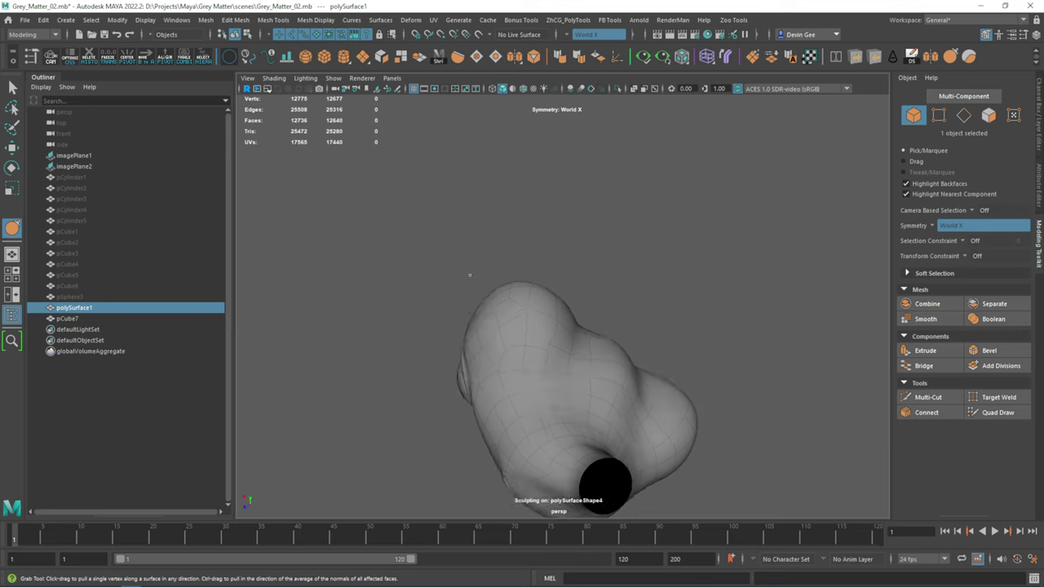
pyautogui.moveTo(470, 275)
pyautogui.keyDown('alt'); pyautogui.mouseDown()
pyautogui.moveTo(488, 225)
pyautogui.moveTo(416, 233)
pyautogui.mouseUp(); pyautogui.keyUp('alt')
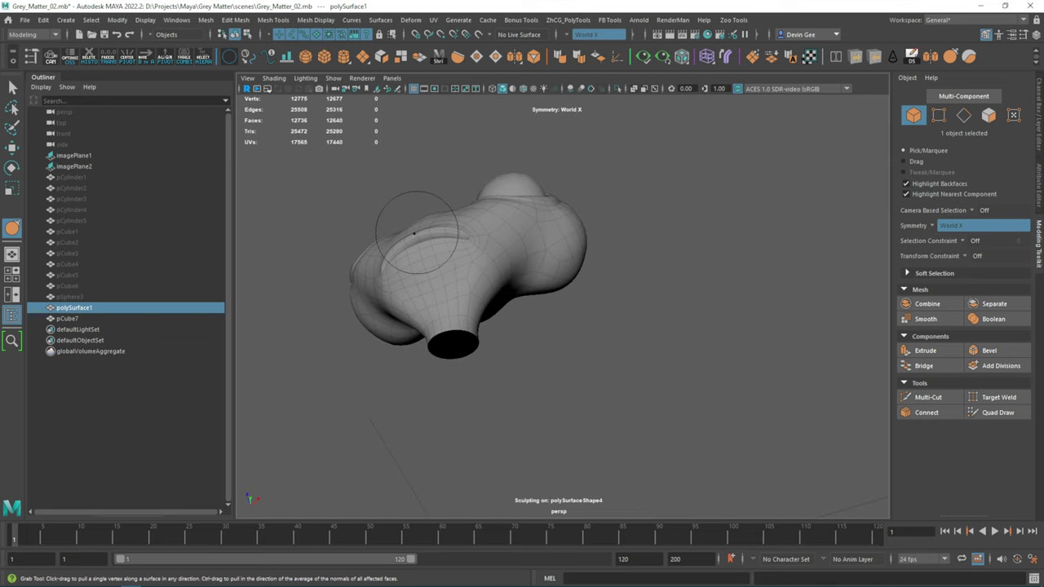
pyautogui.keyDown('alt'); pyautogui.moveTo(415, 234); pyautogui.dragTo(471, 340); pyautogui.keyUp('alt')
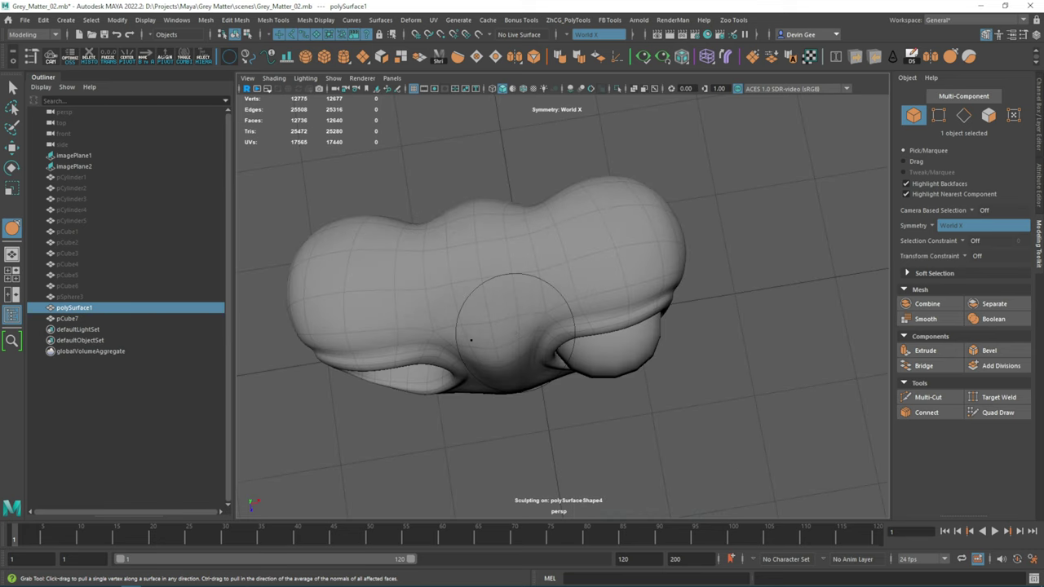
pyautogui.moveTo(471, 340)
pyautogui.keyDown('alt'); pyautogui.mouseDown()
pyautogui.moveTo(587, 247)
pyautogui.moveTo(645, 249)
pyautogui.mouseUp(); pyautogui.keyUp('alt')
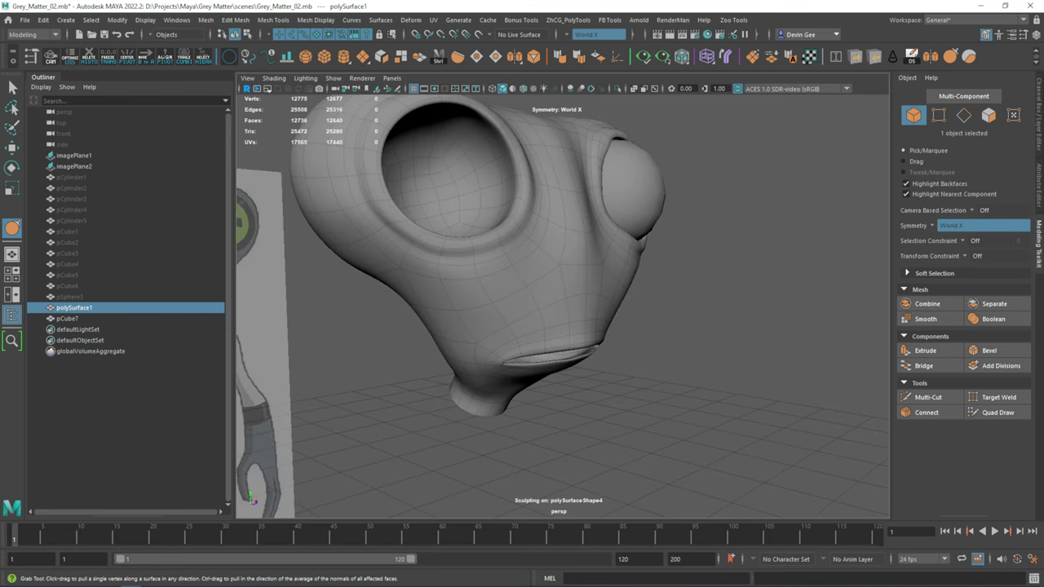
# Undo the last Grab stroke that bulged out the back of the head.
pyautogui.moveTo(644, 249)
pyautogui.keyDown('alt'); pyautogui.mouseDown()
pyautogui.moveTo(545, 166)
pyautogui.moveTo(527, 163)
pyautogui.mouseUp(); pyautogui.keyUp('alt')
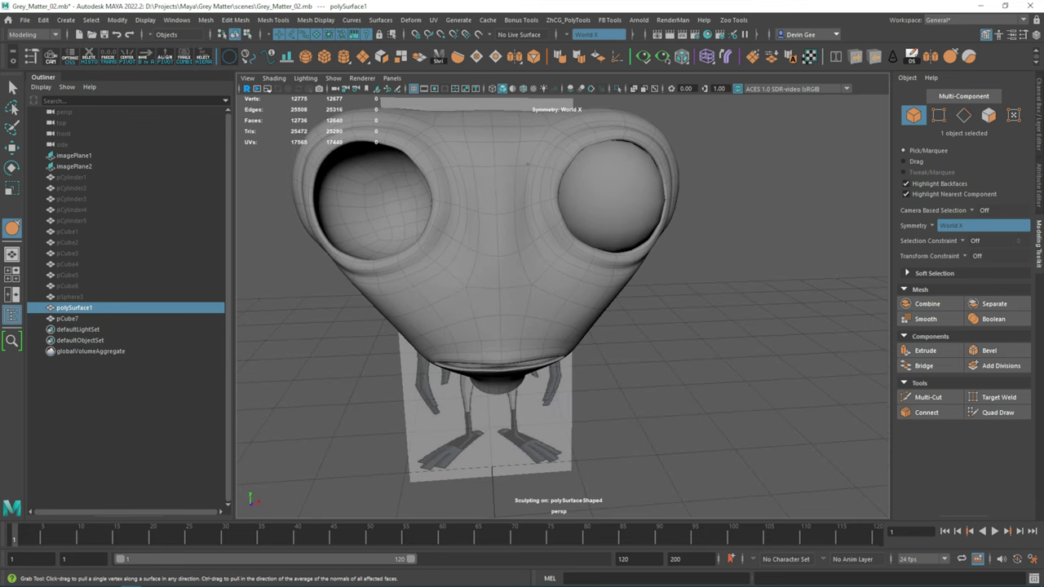
pyautogui.moveTo(528, 162)
pyautogui.keyDown('alt'); pyautogui.mouseDown()
pyautogui.moveTo(589, 186)
pyautogui.moveTo(580, 257)
pyautogui.mouseUp(); pyautogui.keyUp('alt')
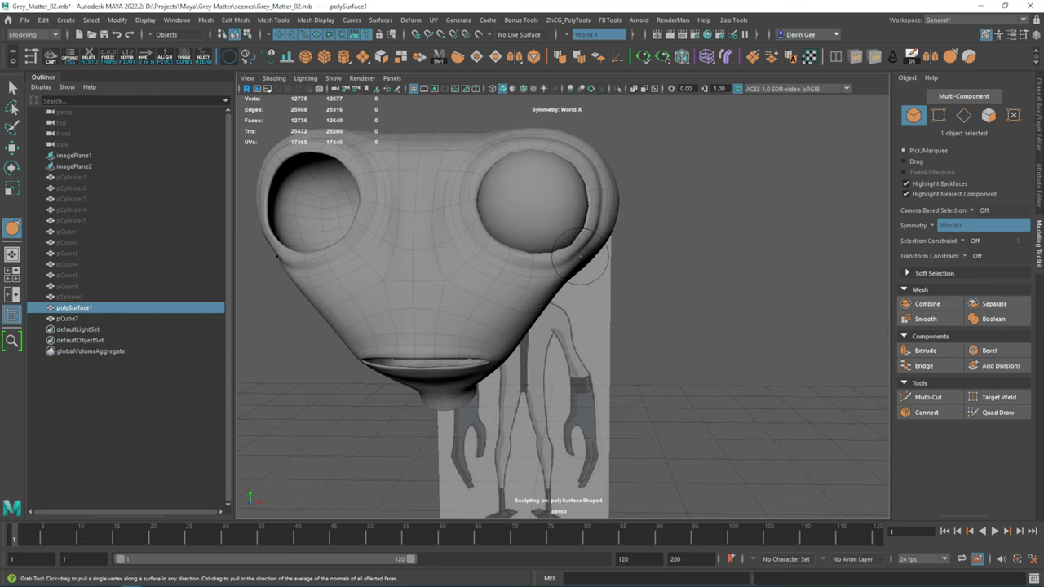
pyautogui.moveTo(580, 257)
pyautogui.keyDown('alt'); pyautogui.mouseDown()
pyautogui.moveTo(569, 327)
pyautogui.moveTo(596, 308)
pyautogui.mouseUp(); pyautogui.keyUp('alt')
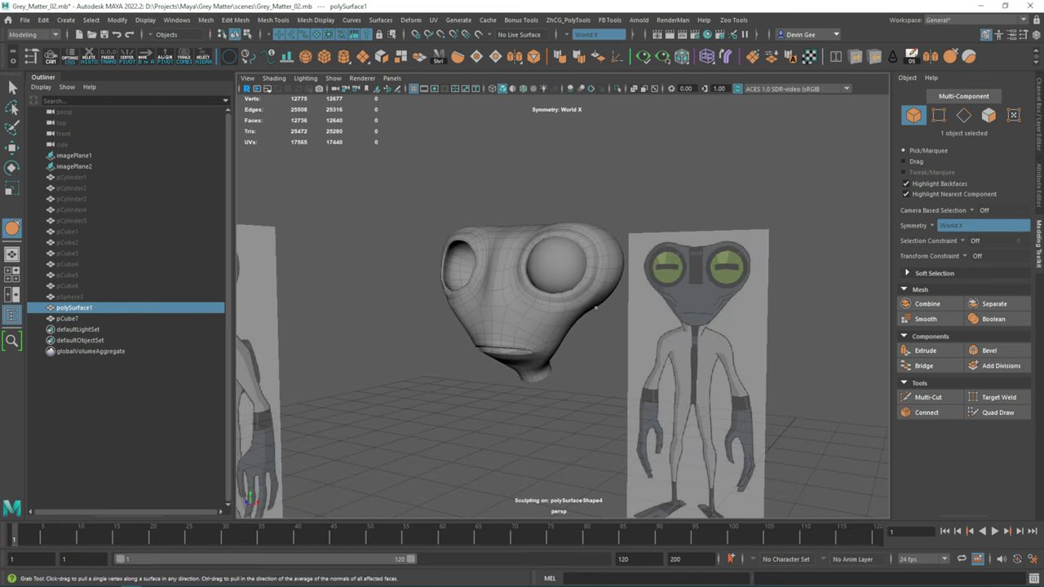
pyautogui.moveTo(597, 307); pyautogui.dragTo(662, 402)
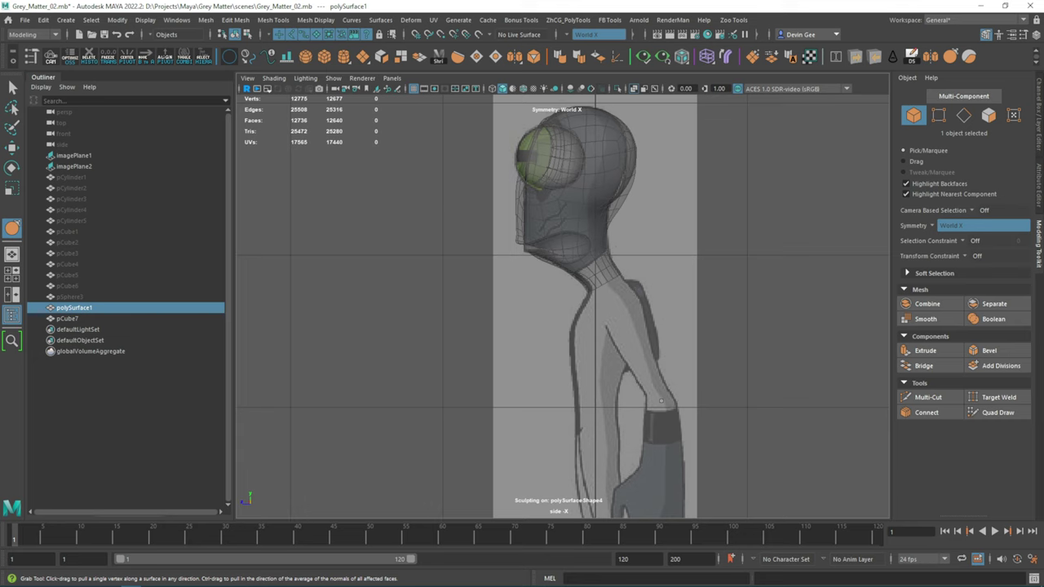
pyautogui.scroll(3, 655, 309)
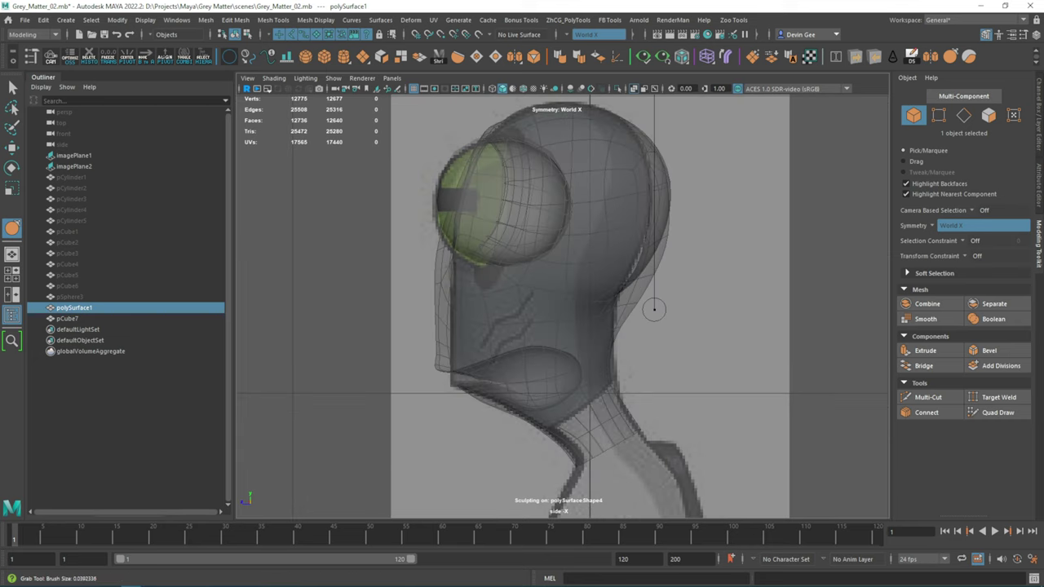
pyautogui.hotkey('ctrl', 'z')
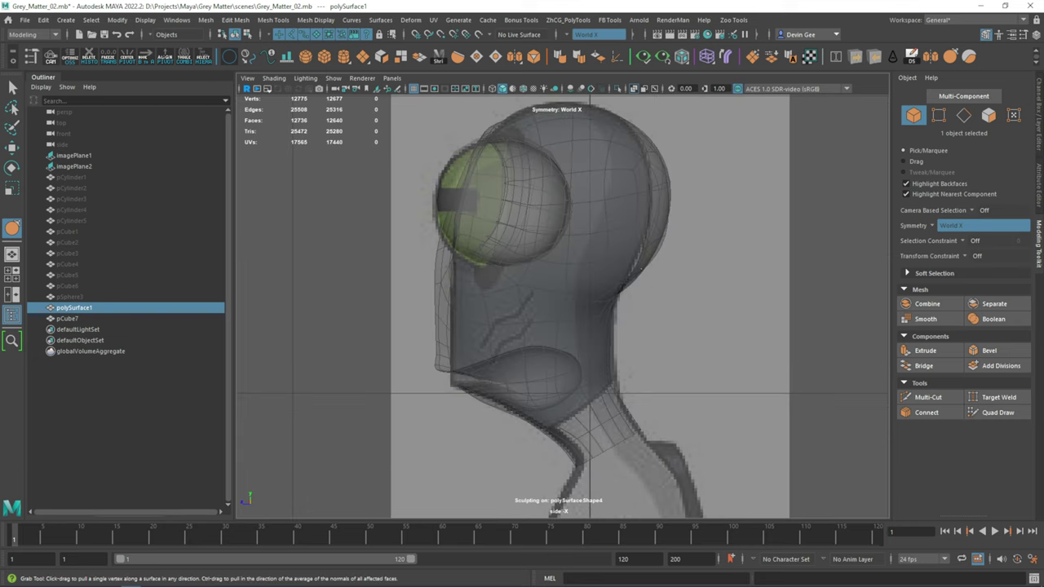
# Orbit around the head and return to the side view to check its profile.
pyautogui.keyDown('alt'); pyautogui.moveTo(563, 253); pyautogui.dragTo(588, 258); pyautogui.keyUp('alt')
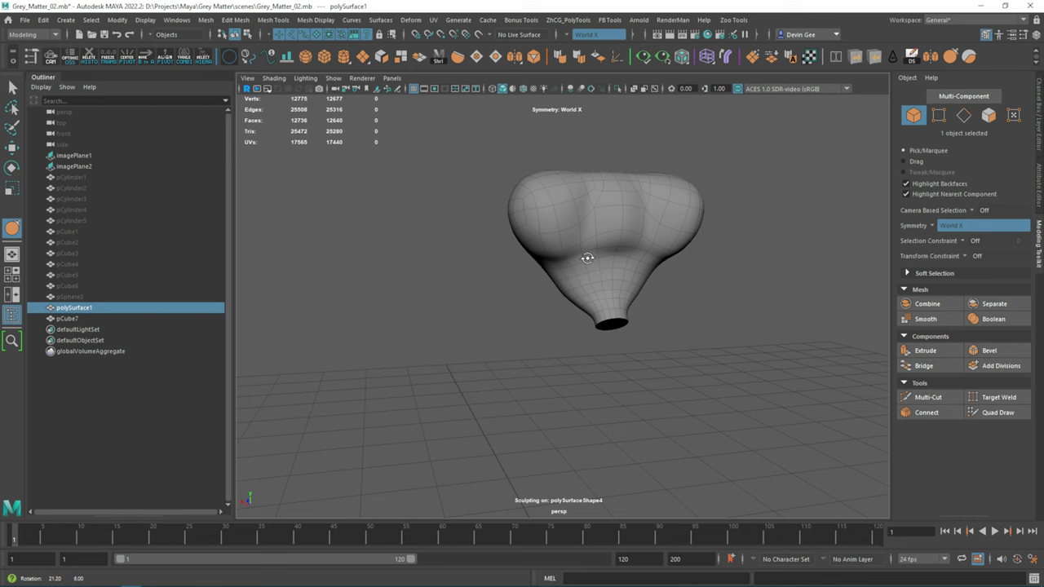
pyautogui.moveTo(588, 258)
pyautogui.keyDown('alt'); pyautogui.mouseDown()
pyautogui.moveTo(665, 305)
pyautogui.moveTo(495, 245)
pyautogui.mouseUp(); pyautogui.keyUp('alt')
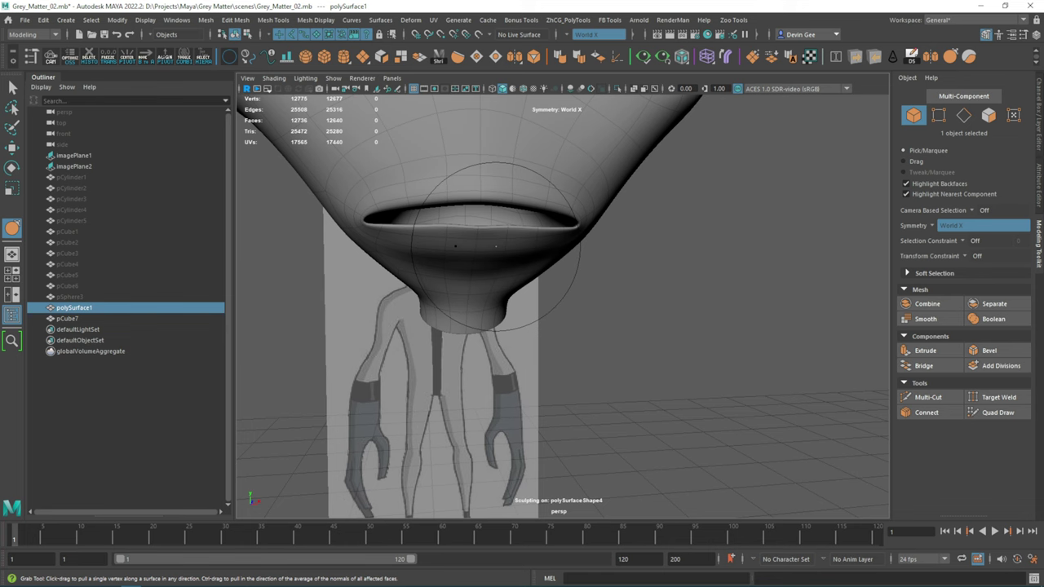
pyautogui.moveTo(495, 245); pyautogui.dragTo(599, 135)
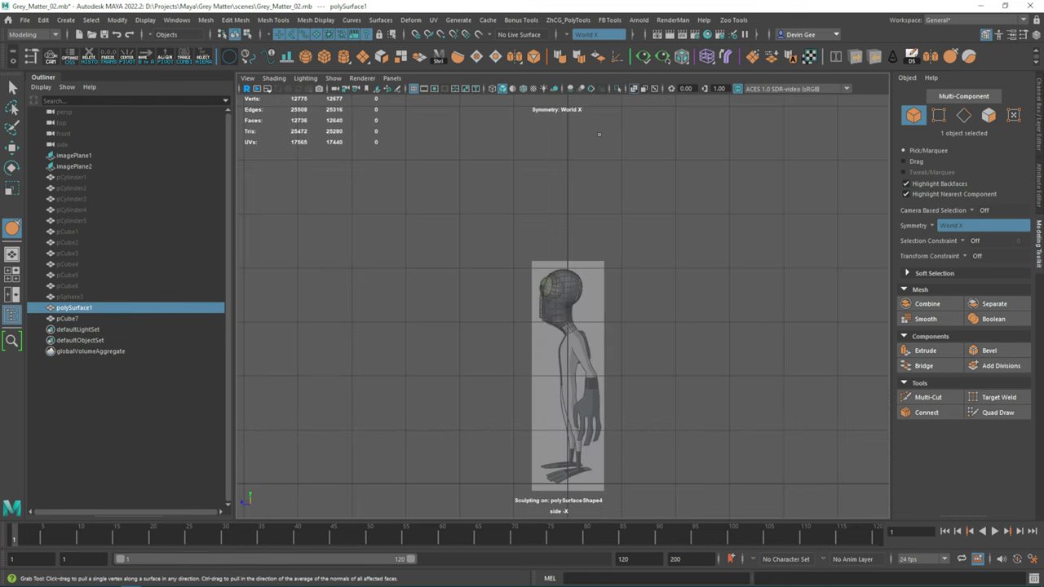
# Rename the head mesh grey_matter_head_geo and the eyes mesh grey_matter_eyes_geo.
pyautogui.doubleClick(74, 307)
pyautogui.write('Gr')
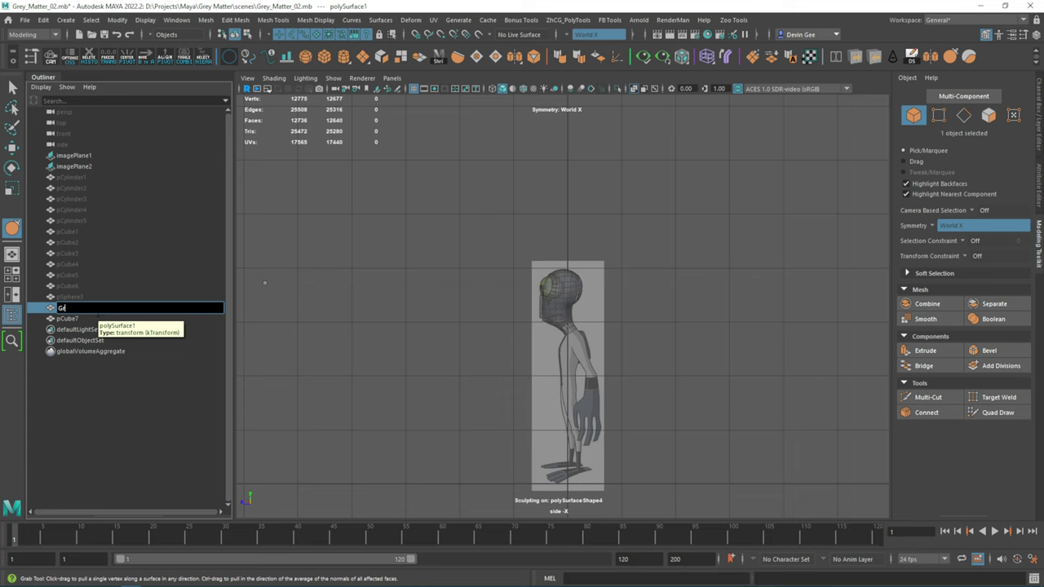
pyautogui.write('ey_Matter_head_geo')
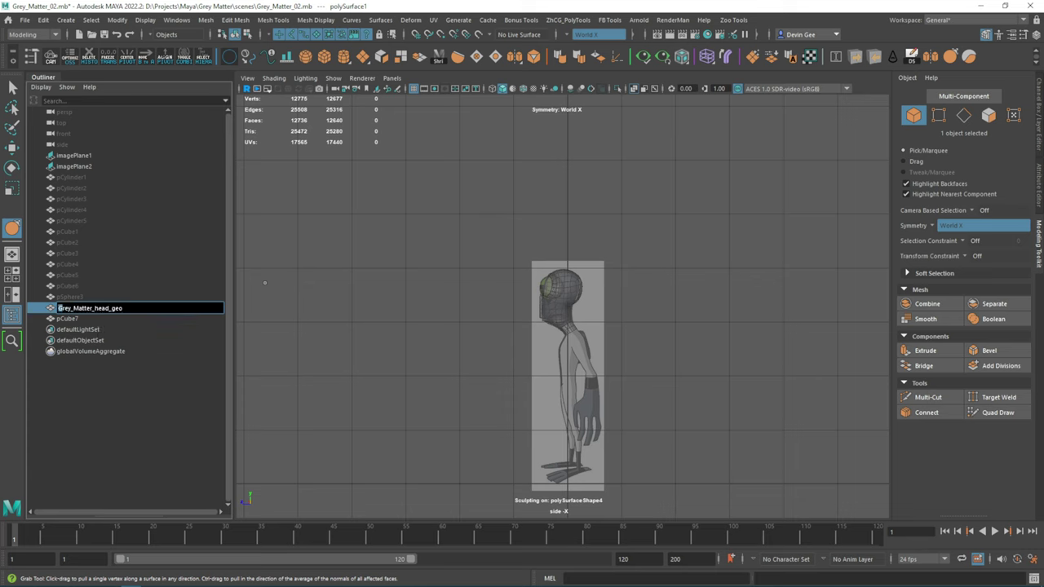
pyautogui.hotkey('ctrl', 'z')
pyautogui.moveTo(539, 269)
pyautogui.keyDown('alt'); pyautogui.mouseDown()
pyautogui.moveTo(623, 234)
pyautogui.moveTo(559, 238)
pyautogui.mouseUp(); pyautogui.keyUp('alt')
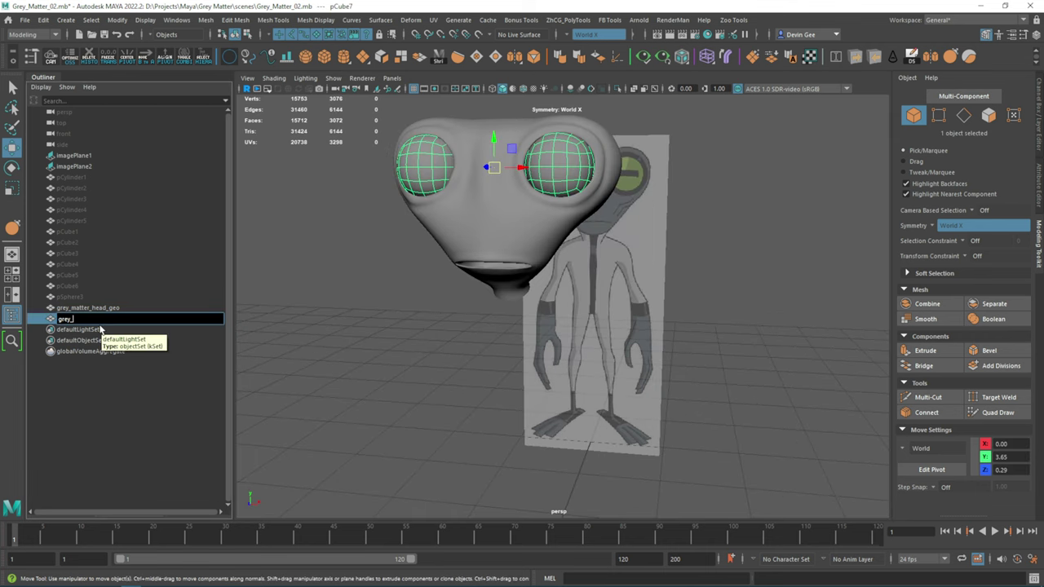
pyautogui.write('matter_eyes_geo')
pyautogui.press('Return')
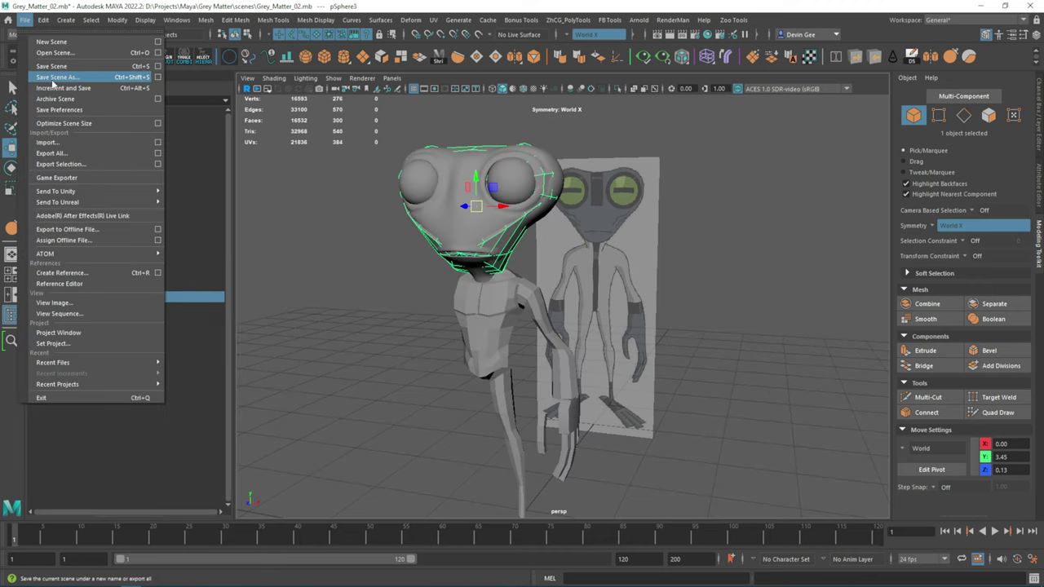
# Save the scene as Grey_Matter_03.mb.
pyautogui.click(53, 78)
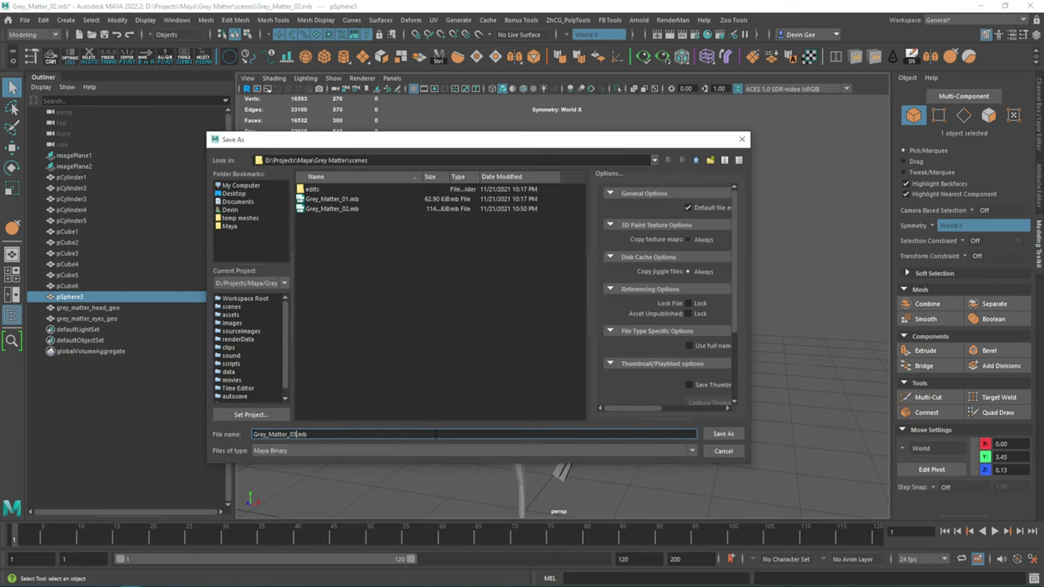
pyautogui.press('BackSpace')
pyautogui.write('2')
pyautogui.press('Return')
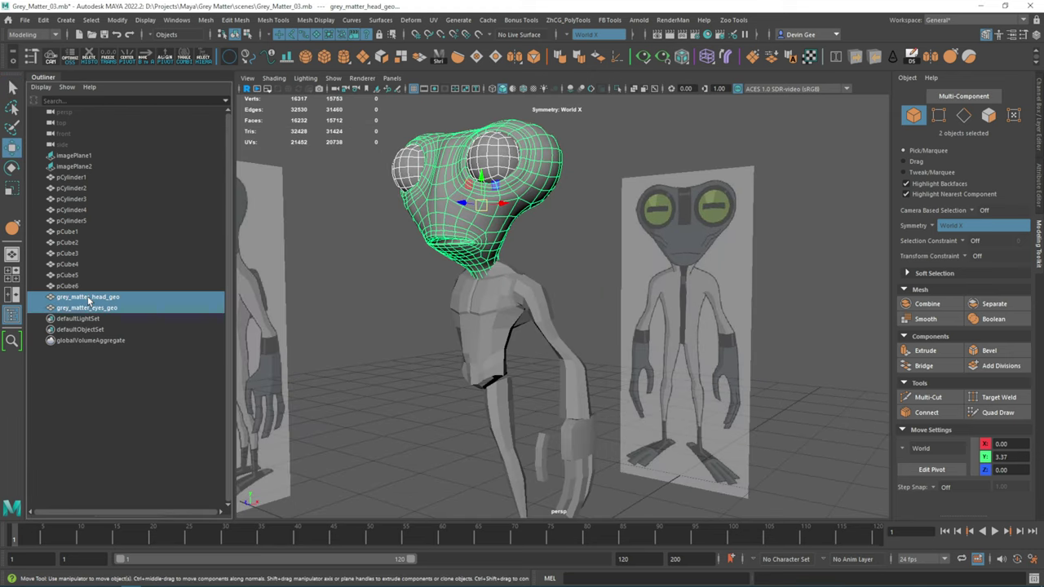
# Group the head and eyes meshes with Ctrl+G and name the group grey_matter_grp.
pyautogui.hotkey('ctrl', 'g')
pyautogui.doubleClick(89, 297)
pyautogui.write('grey_matter_grp')
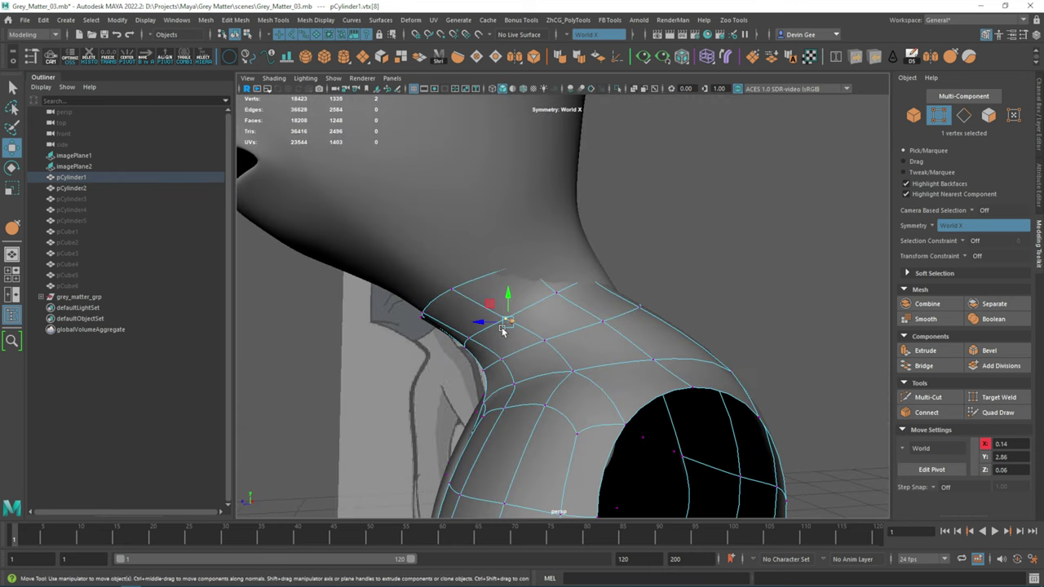
# Raise the torso's neck vertices so they tuck under the head, checking in the front view.
pyautogui.keyDown('alt'); pyautogui.moveTo(504, 329); pyautogui.dragTo(580, 337); pyautogui.keyUp('alt')
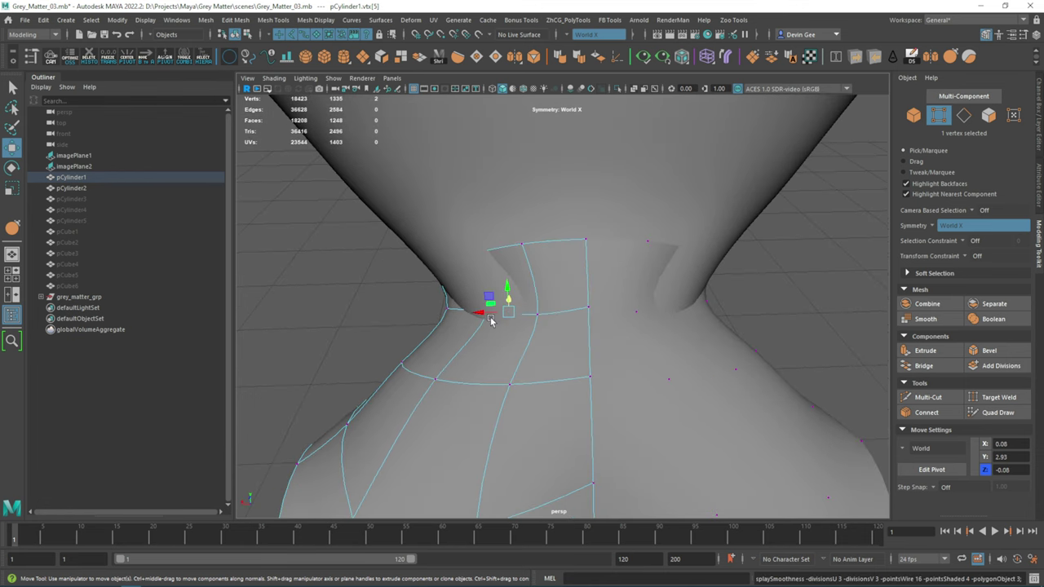
pyautogui.moveTo(490, 320); pyautogui.dragTo(457, 307)
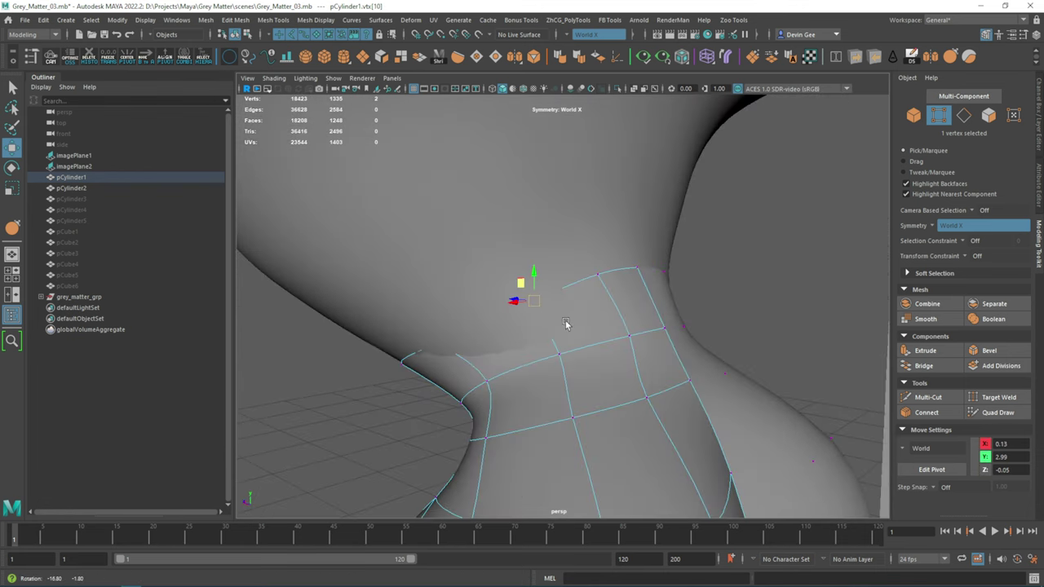
pyautogui.keyDown('alt'); pyautogui.moveTo(566, 324); pyautogui.dragTo(519, 350); pyautogui.keyUp('alt')
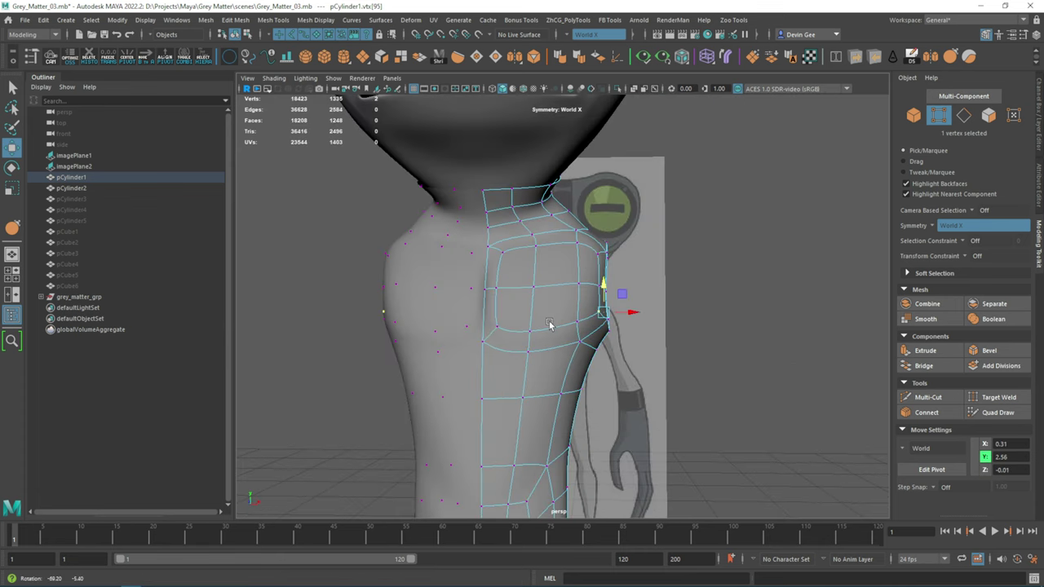
pyautogui.keyDown('alt'); pyautogui.moveTo(549, 325); pyautogui.dragTo(524, 347); pyautogui.keyUp('alt')
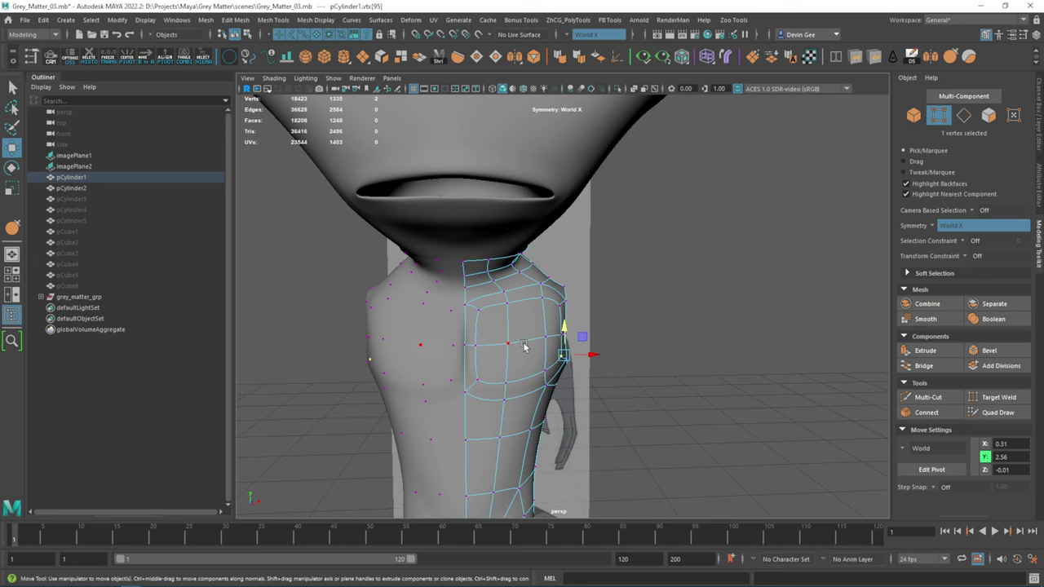
pyautogui.press('space')
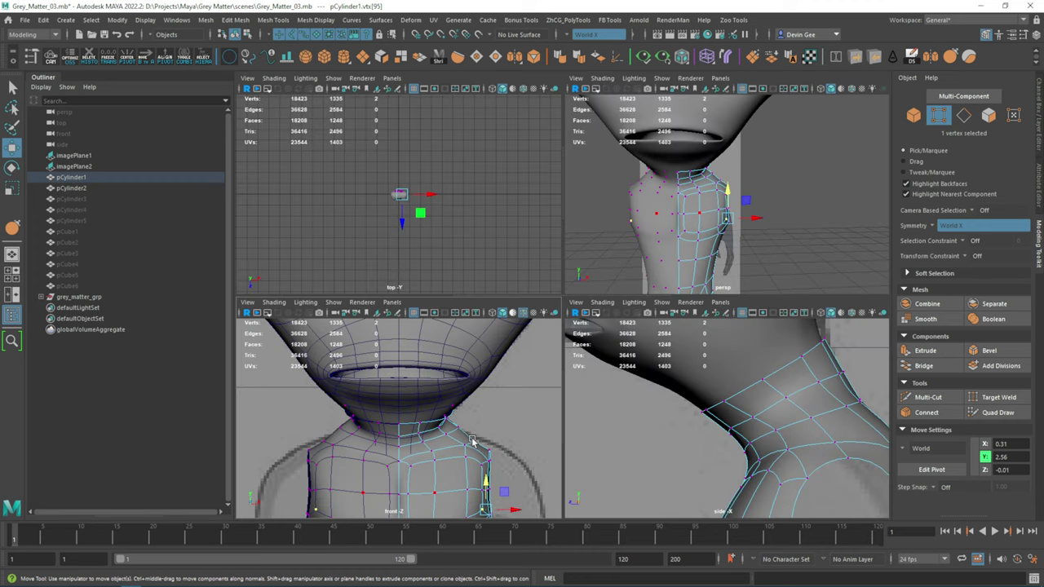
pyautogui.press('space')
pyautogui.moveTo(584, 335); pyautogui.dragTo(520, 372)
pyautogui.moveTo(541, 336); pyautogui.dragTo(543, 308)
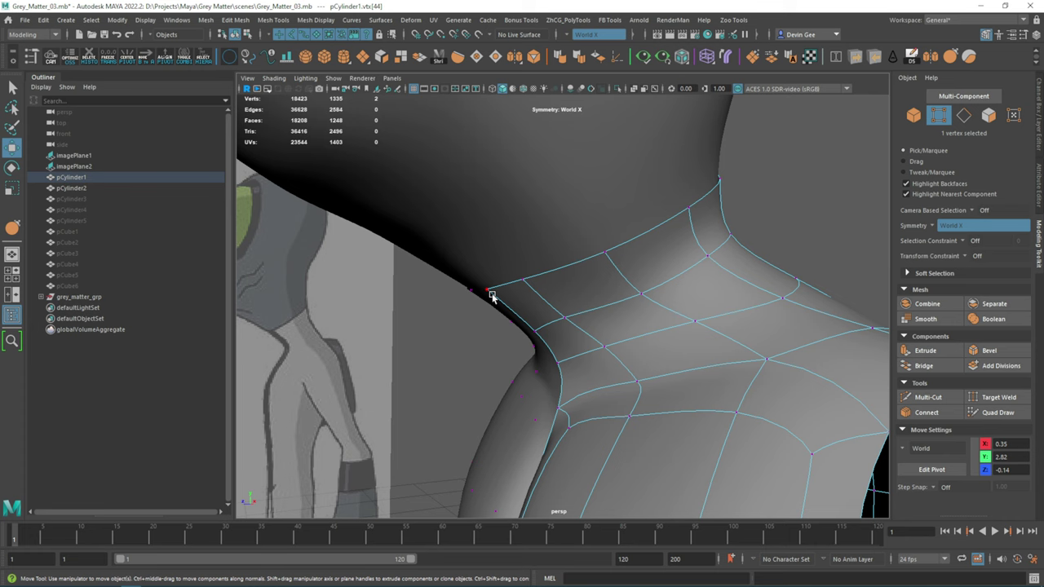
pyautogui.keyDown('alt'); pyautogui.moveTo(492, 296); pyautogui.dragTo(572, 278); pyautogui.keyUp('alt')
# Extrude the neck opening's edge loop into a collar with some thickness.
pyautogui.press('F10')
pyautogui.doubleClick(578, 272)
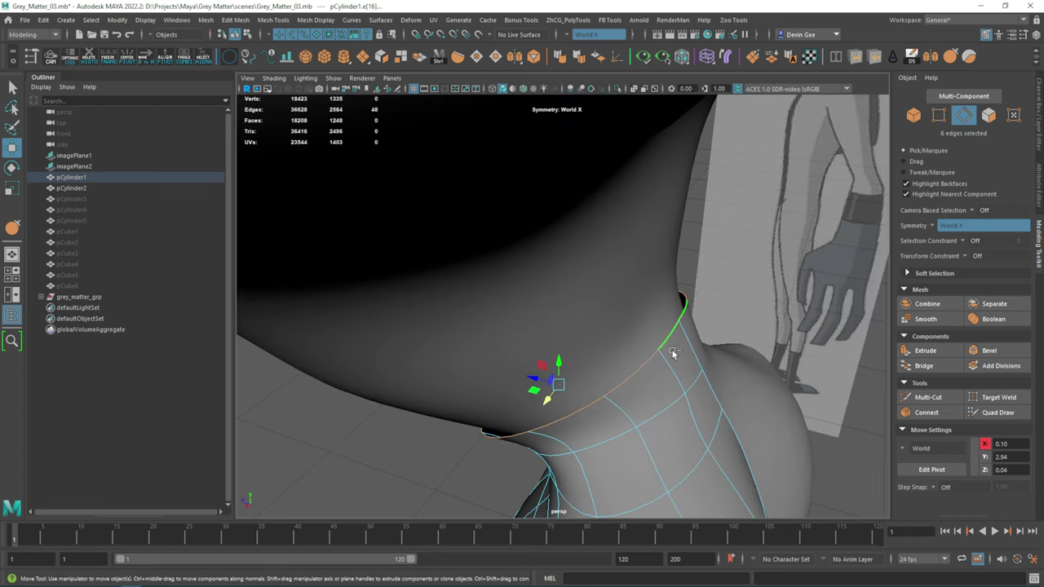
pyautogui.hotkey('ctrl', 'e')
pyautogui.press('1')
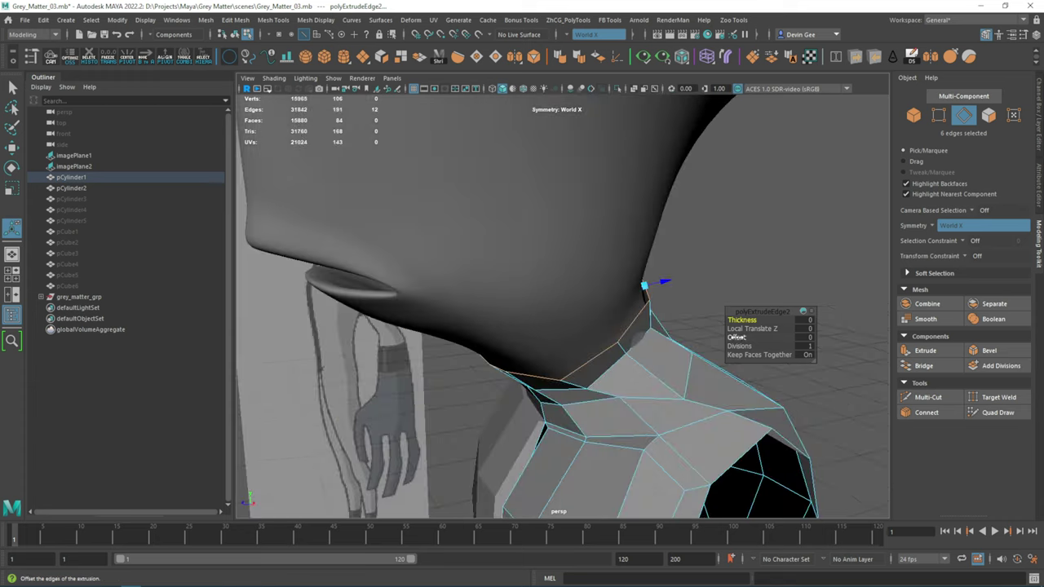
pyautogui.moveTo(654, 352); pyautogui.dragTo(738, 319, button='middle')
pyautogui.press('w')
pyautogui.moveTo(742, 320)
pyautogui.keyDown('alt'); pyautogui.mouseDown()
pyautogui.moveTo(478, 363)
pyautogui.moveTo(523, 371)
pyautogui.moveTo(494, 374)
pyautogui.moveTo(576, 352)
pyautogui.moveTo(514, 371)
pyautogui.moveTo(566, 349)
pyautogui.moveTo(559, 379)
pyautogui.moveTo(609, 361)
pyautogui.moveTo(656, 275)
pyautogui.mouseUp(); pyautogui.keyUp('alt')
# Bevel the edge loop around the neck and preview the smoothed result.
pyautogui.click(478, 362)
pyautogui.click(494, 374)
pyautogui.press('F9')
pyautogui.click(514, 371)
pyautogui.press('F10')
pyautogui.doubleClick(576, 318)
pyautogui.hotkey('ctrl', 'b')
pyautogui.press('3')
pyautogui.press('1')
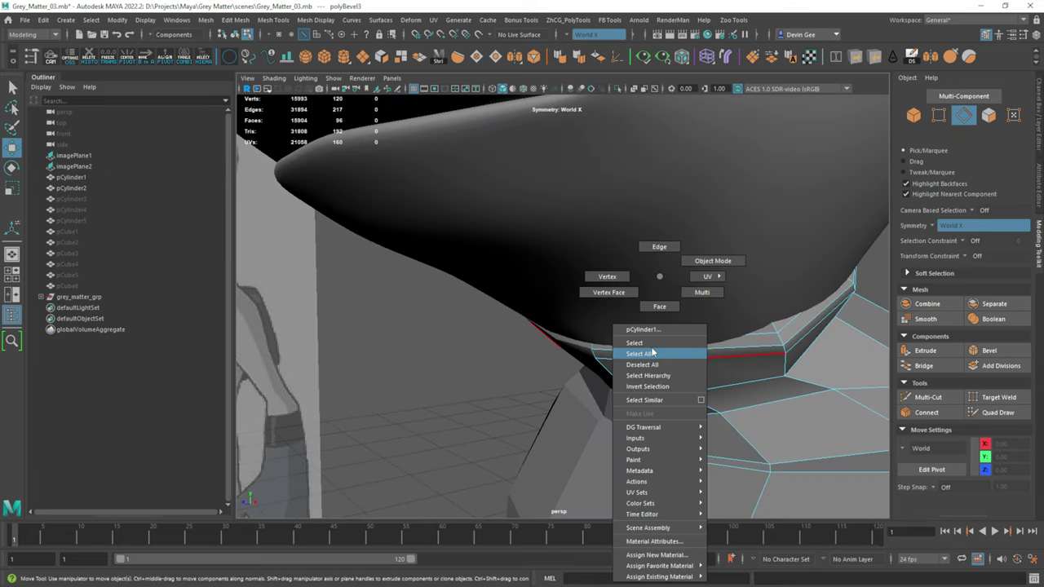
# Select three collar edges and nudge them into position.
pyautogui.moveTo(656, 275); pyautogui.dragTo(560, 372, button='right')
pyautogui.moveTo(561, 372)
pyautogui.keyDown('alt'); pyautogui.mouseDown()
pyautogui.moveTo(516, 278)
pyautogui.moveTo(546, 310)
pyautogui.moveTo(490, 299)
pyautogui.moveTo(617, 288)
pyautogui.moveTo(657, 227)
pyautogui.mouseUp(); pyautogui.keyUp('alt')
pyautogui.keyDown('ctrl'); pyautogui.moveTo(657, 227); pyautogui.dragTo(526, 316, button='right'); pyautogui.keyUp('ctrl')
pyautogui.scroll(3, 526, 316)
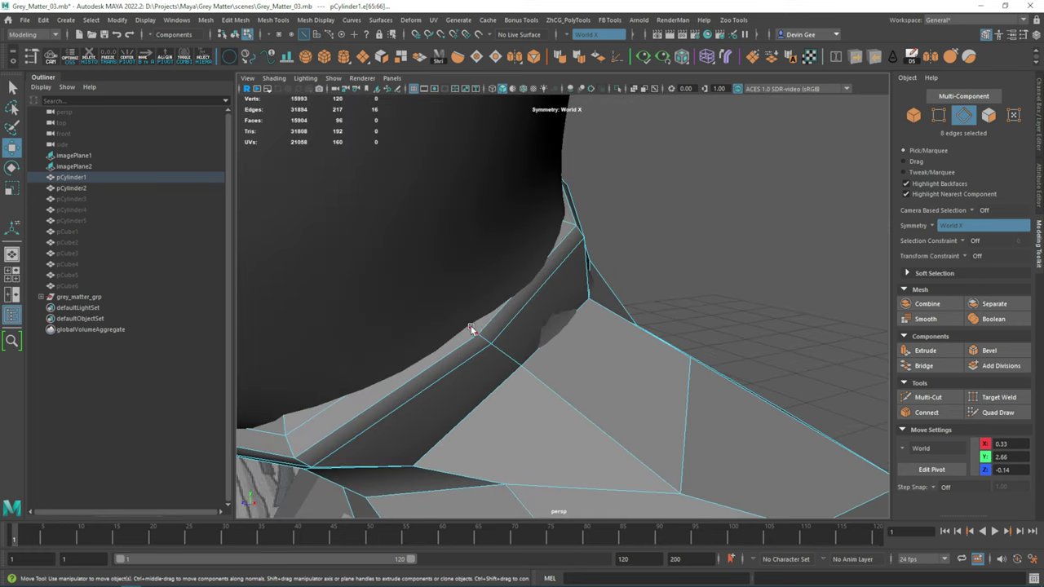
pyautogui.click(586, 282)
pyautogui.moveTo(471, 329)
pyautogui.keyDown('alt'); pyautogui.mouseDown()
pyautogui.moveTo(581, 290)
pyautogui.moveTo(606, 294)
pyautogui.moveTo(560, 268)
pyautogui.moveTo(541, 275)
pyautogui.moveTo(549, 287)
pyautogui.moveTo(611, 280)
pyautogui.mouseUp(); pyautogui.keyUp('alt')
pyautogui.scroll(1, 560, 267)
pyautogui.keyDown('shift'); pyautogui.click(549, 288); pyautogui.keyUp('shift')
pyautogui.moveTo(611, 280); pyautogui.dragTo(611, 245, button='right')
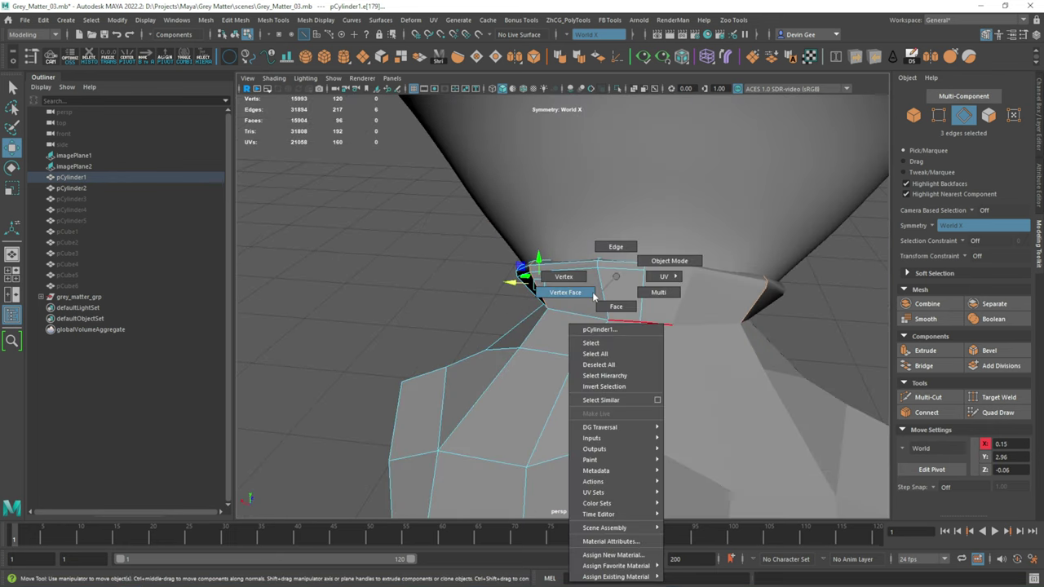
pyautogui.click(596, 309)
# Select neck vertices, then move two neck faces to refine the collar.
pyautogui.moveTo(596, 308)
pyautogui.keyDown('alt'); pyautogui.mouseDown()
pyautogui.moveTo(563, 318)
pyautogui.moveTo(562, 304)
pyautogui.moveTo(541, 327)
pyautogui.moveTo(547, 319)
pyautogui.moveTo(498, 331)
pyautogui.moveTo(522, 326)
pyautogui.moveTo(480, 354)
pyautogui.mouseUp(); pyautogui.keyUp('alt')
pyautogui.click(563, 318)
pyautogui.click(549, 314)
pyautogui.moveTo(608, 274); pyautogui.dragTo(581, 241, button='right')
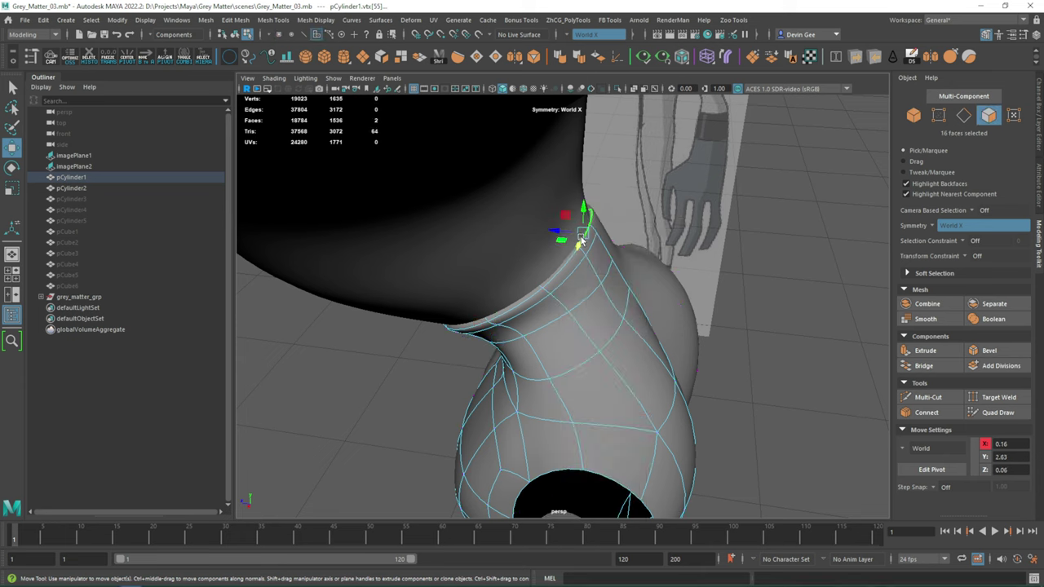
pyautogui.click(580, 241)
pyautogui.moveTo(581, 241)
pyautogui.keyDown('alt'); pyautogui.mouseDown()
pyautogui.moveTo(562, 256)
pyautogui.moveTo(611, 280)
pyautogui.mouseUp(); pyautogui.keyUp('alt')
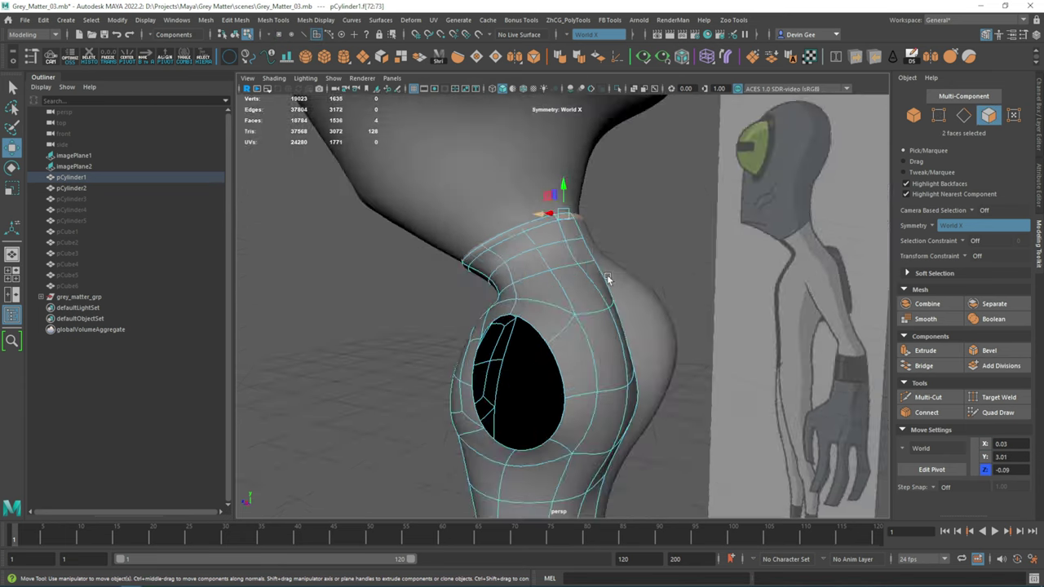
# Shift the torso-bottom vertex and scale edges at the front of the torso.
pyautogui.moveTo(612, 280); pyautogui.dragTo(541, 298, button='right')
pyautogui.click(531, 269)
pyautogui.moveTo(531, 269)
pyautogui.keyDown('alt'); pyautogui.mouseDown()
pyautogui.moveTo(465, 285)
pyautogui.moveTo(559, 240)
pyautogui.moveTo(540, 252)
pyautogui.moveTo(444, 216)
pyautogui.moveTo(522, 270)
pyautogui.mouseUp(); pyautogui.keyUp('alt')
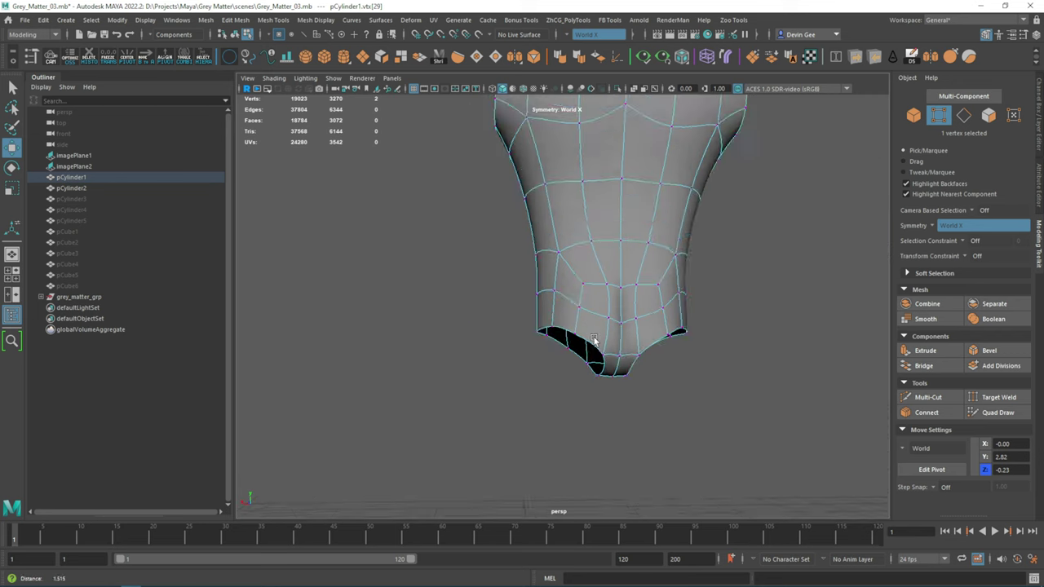
pyautogui.click(552, 299)
pyautogui.moveTo(552, 310)
pyautogui.mouseDown()
pyautogui.moveTo(541, 322)
pyautogui.moveTo(550, 280)
pyautogui.moveTo(506, 233)
pyautogui.mouseUp()
pyautogui.doubleClick(522, 296)
pyautogui.click(507, 311)
pyautogui.moveTo(522, 296)
pyautogui.keyDown('alt'); pyautogui.mouseDown()
pyautogui.moveTo(506, 311)
pyautogui.moveTo(528, 299)
pyautogui.moveTo(489, 296)
pyautogui.moveTo(627, 310)
pyautogui.moveTo(373, 391)
pyautogui.mouseUp(); pyautogui.keyUp('alt')
pyautogui.click(525, 303)
pyautogui.press('r')
pyautogui.click(497, 300)
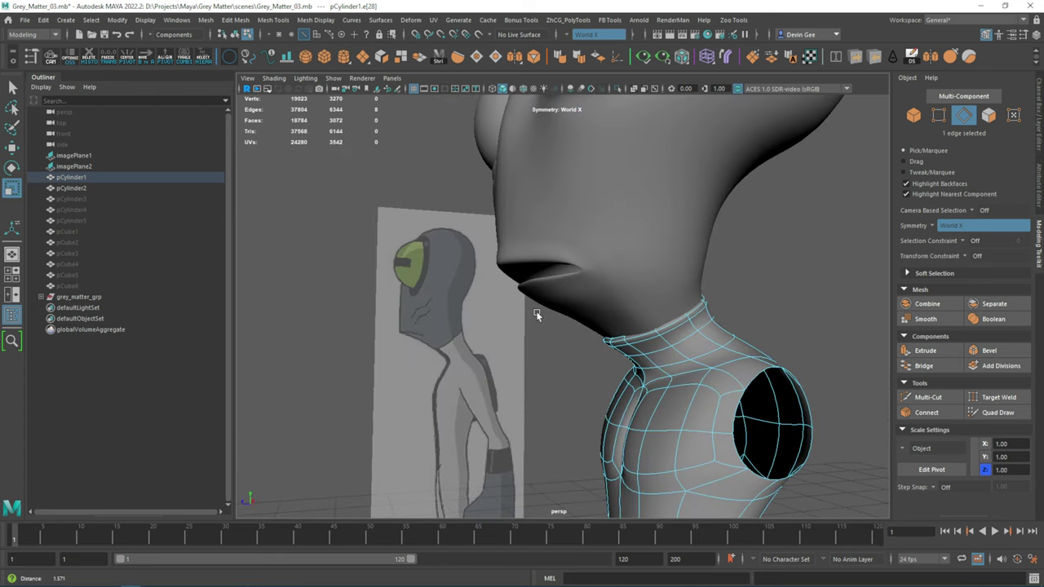
pyautogui.keyDown('alt'); pyautogui.moveTo(373, 392); pyautogui.dragTo(507, 399, button='right'); pyautogui.keyUp('alt')
pyautogui.moveTo(507, 399)
pyautogui.keyDown('alt'); pyautogui.mouseDown()
pyautogui.moveTo(550, 338)
pyautogui.moveTo(501, 396)
pyautogui.mouseUp(); pyautogui.keyUp('alt')
# Back in object mode, isolate and select the pCylinder2 collar, then show all and deselect.
pyautogui.press('F8')
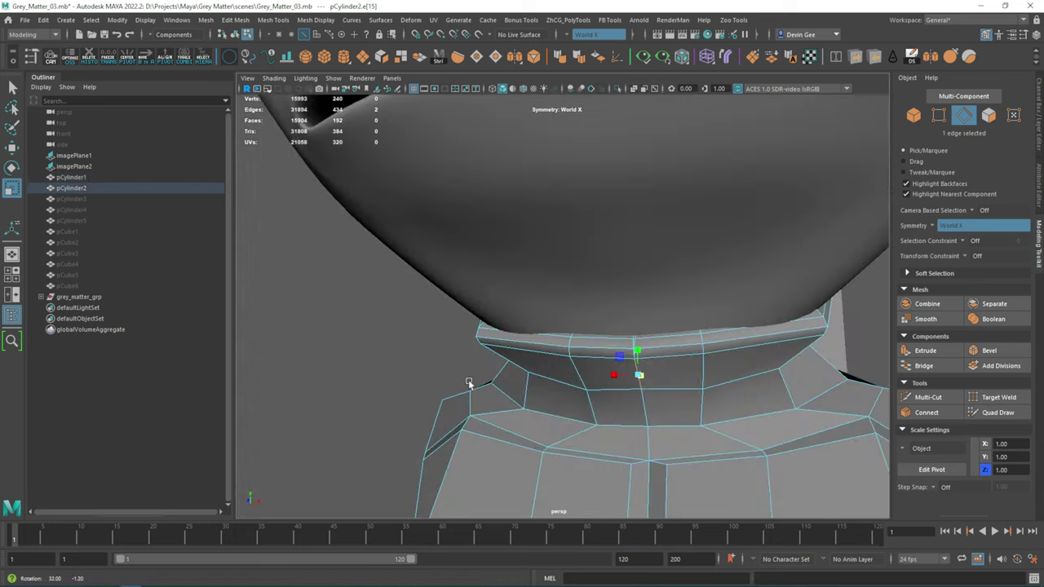
pyautogui.hotkey('ctrl', '1')
pyautogui.moveTo(487, 221)
pyautogui.keyDown('alt'); pyautogui.mouseDown()
pyautogui.moveTo(583, 242)
pyautogui.moveTo(522, 221)
pyautogui.moveTo(531, 205)
pyautogui.moveTo(517, 177)
pyautogui.moveTo(526, 206)
pyautogui.mouseUp(); pyautogui.keyUp('alt')
pyautogui.click(583, 242)
pyautogui.hotkey('ctrl', '1')
pyautogui.click(583, 268)
pyautogui.scroll(-5, 583, 267)
pyautogui.click(478, 292)
# Unhide all the hidden body parts, including the torso and arm.
pyautogui.keyDown('alt'); pyautogui.moveTo(478, 291); pyautogui.dragTo(540, 267); pyautogui.keyUp('alt')
pyautogui.click(99, 198)
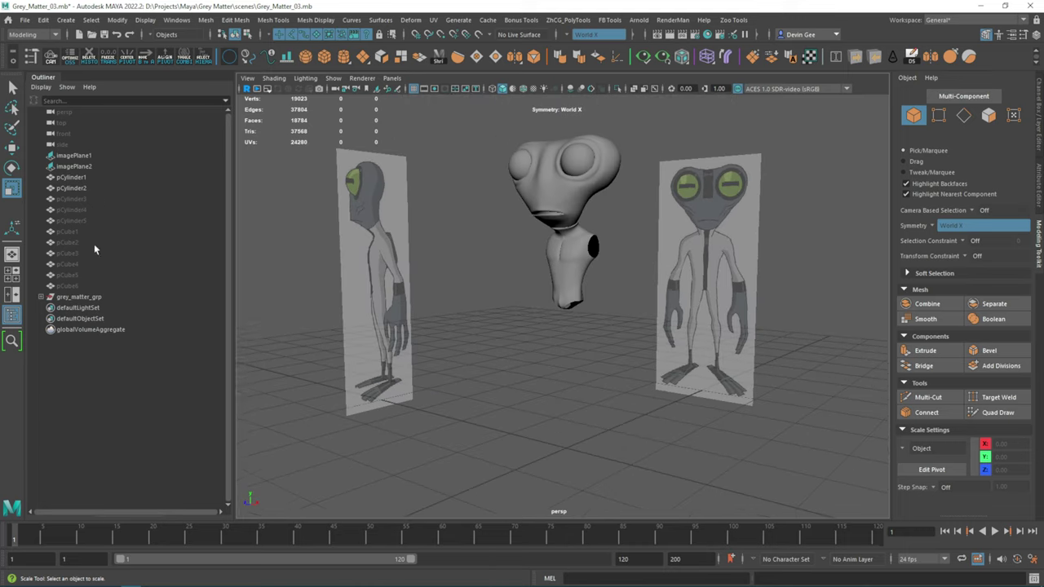
pyautogui.hotkey('ctrl', 'shift', 'h')
pyautogui.click(603, 267)
pyautogui.keyDown('alt'); pyautogui.moveTo(604, 267); pyautogui.dragTo(467, 102); pyautogui.keyUp('alt')
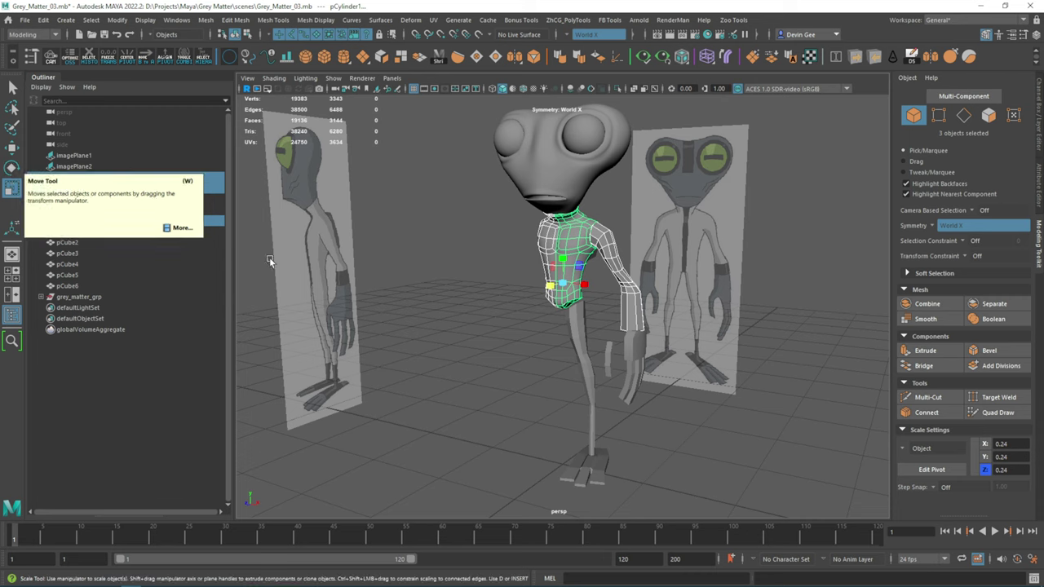
pyautogui.moveTo(506, 187)
pyautogui.keyDown('alt'); pyautogui.mouseDown()
pyautogui.moveTo(576, 183)
pyautogui.moveTo(522, 245)
pyautogui.mouseUp(); pyautogui.keyUp('alt')
pyautogui.keyDown('shift'); pyautogui.click(531, 154); pyautogui.keyUp('shift')
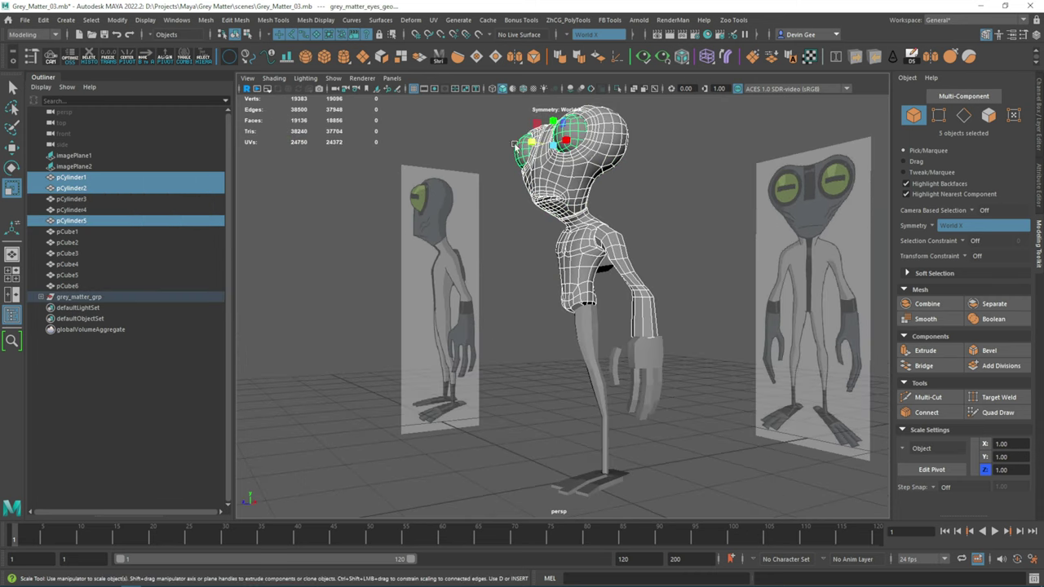
pyautogui.moveTo(490, 407)
pyautogui.keyDown('alt'); pyautogui.mouseDown()
pyautogui.moveTo(548, 450)
pyautogui.moveTo(347, 279)
pyautogui.mouseUp(); pyautogui.keyUp('alt')
# Hide the leg and feet pieces, then select the arm and torso.
pyautogui.click(548, 450)
pyautogui.hotkey('ctrl', 'h')
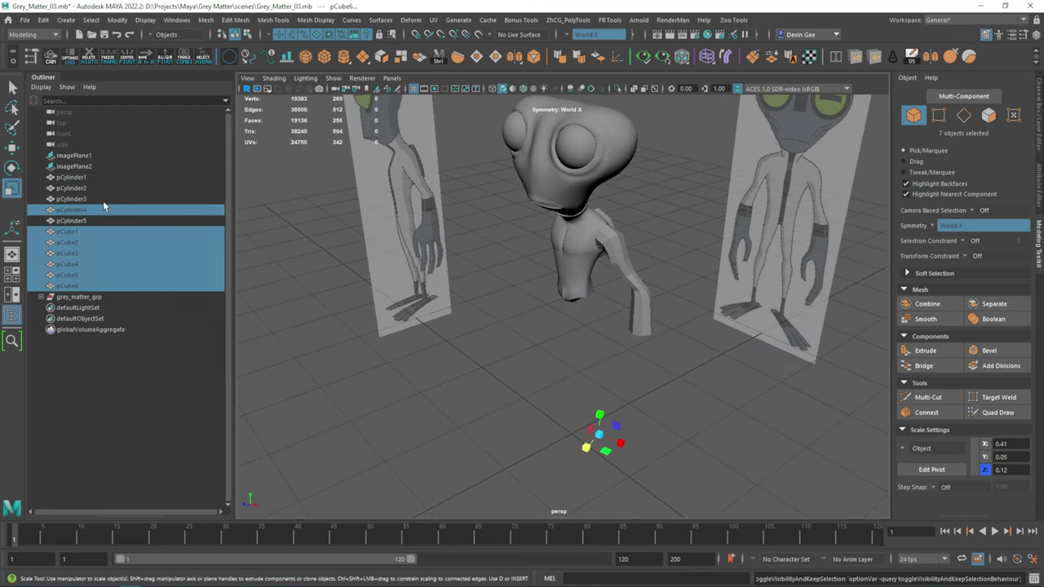
pyautogui.click(128, 239)
pyautogui.press('f')
pyautogui.moveTo(272, 287)
pyautogui.keyDown('alt'); pyautogui.mouseDown()
pyautogui.moveTo(342, 269)
pyautogui.moveTo(609, 289)
pyautogui.moveTo(493, 347)
pyautogui.moveTo(542, 367)
pyautogui.moveTo(533, 284)
pyautogui.moveTo(559, 282)
pyautogui.mouseUp(); pyautogui.keyUp('alt')
pyautogui.hotkey('ctrl', 'h')
pyautogui.click(609, 288)
pyautogui.press('f')
pyautogui.keyDown('shift'); pyautogui.click(540, 285); pyautogui.keyUp('shift')
# Inspect the arm's shoulder edges and select the edge loop at the top of the arm.
pyautogui.rightClick(541, 269)
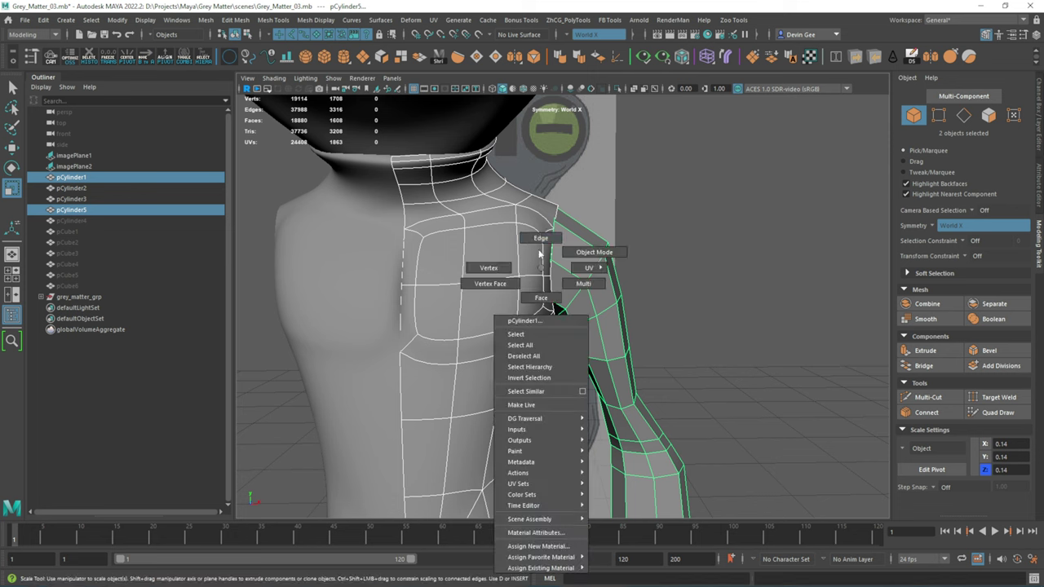
pyautogui.click(541, 238)
pyautogui.click(560, 268)
pyautogui.press('w')
pyautogui.moveTo(559, 268)
pyautogui.keyDown('alt'); pyautogui.mouseDown()
pyautogui.moveTo(519, 253)
pyautogui.moveTo(547, 252)
pyautogui.moveTo(480, 249)
pyautogui.mouseUp(); pyautogui.keyUp('alt')
pyautogui.rightClick(493, 249)
pyautogui.click(563, 244)
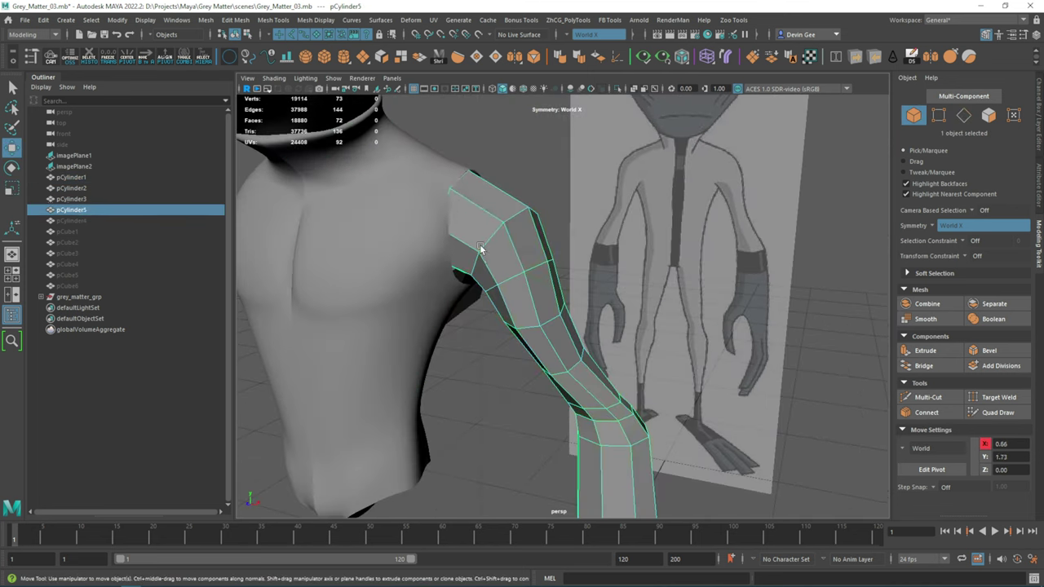
pyautogui.moveTo(479, 249); pyautogui.dragTo(480, 219, button='right')
pyautogui.doubleClick(479, 214)
pyautogui.keyDown('alt'); pyautogui.moveTo(480, 214); pyautogui.dragTo(521, 236); pyautogui.keyUp('alt')
pyautogui.keyDown('alt'); pyautogui.moveTo(418, 279); pyautogui.dragTo(490, 269); pyautogui.keyUp('alt')
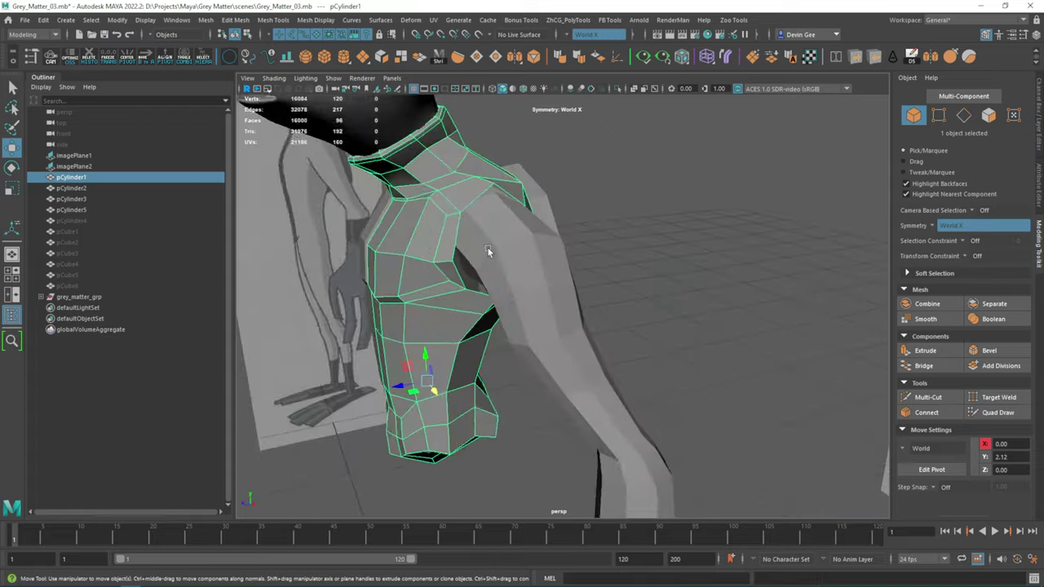
pyautogui.click(575, 245)
pyautogui.moveTo(575, 244)
pyautogui.keyDown('alt'); pyautogui.mouseDown()
pyautogui.moveTo(586, 217)
pyautogui.moveTo(511, 227)
pyautogui.moveTo(528, 142)
pyautogui.mouseUp(); pyautogui.keyUp('alt')
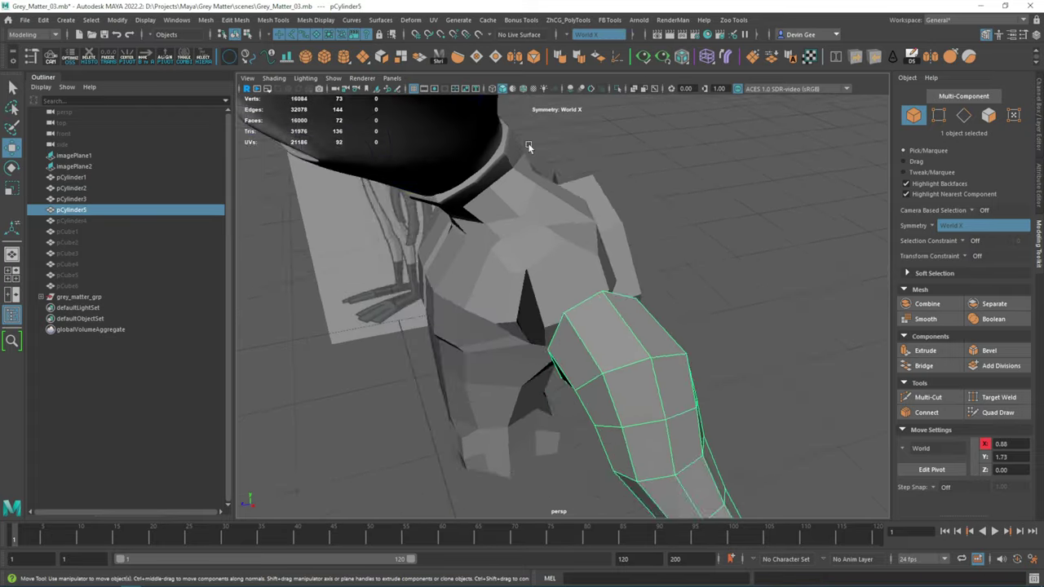
# Select the border edges of the torso's shoulder opening, then reselect the arm.
pyautogui.click(523, 202)
pyautogui.press('F10')
pyautogui.keyDown('alt'); pyautogui.moveTo(523, 201); pyautogui.dragTo(571, 245); pyautogui.keyUp('alt')
pyautogui.doubleClick(593, 194)
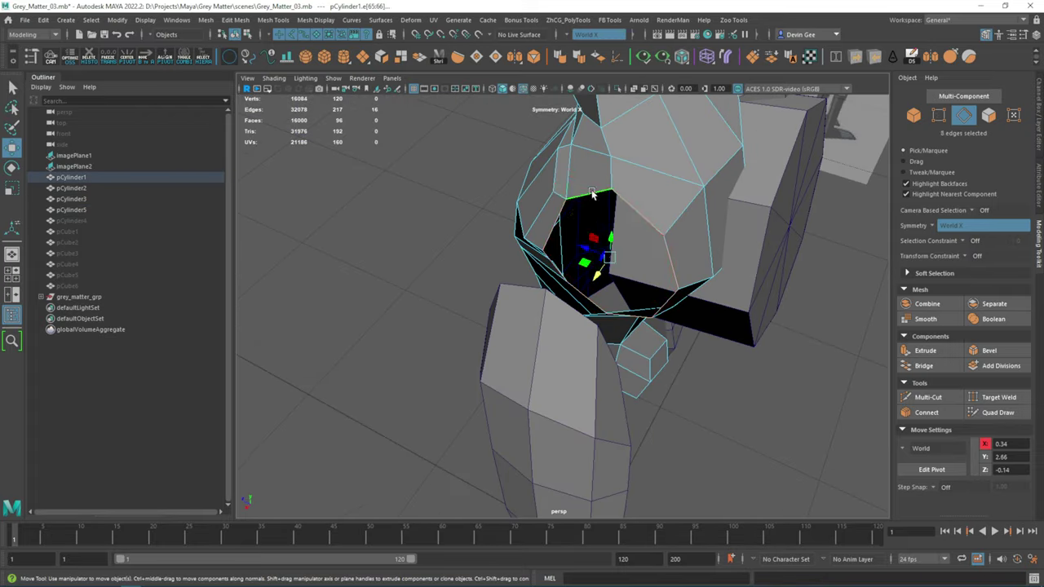
pyautogui.keyDown('shift'); pyautogui.click(672, 297); pyautogui.keyUp('shift')
pyautogui.keyDown('alt'); pyautogui.moveTo(672, 297); pyautogui.dragTo(587, 335); pyautogui.keyUp('alt')
pyautogui.keyDown('alt'); pyautogui.moveTo(508, 258); pyautogui.dragTo(525, 280); pyautogui.keyUp('alt')
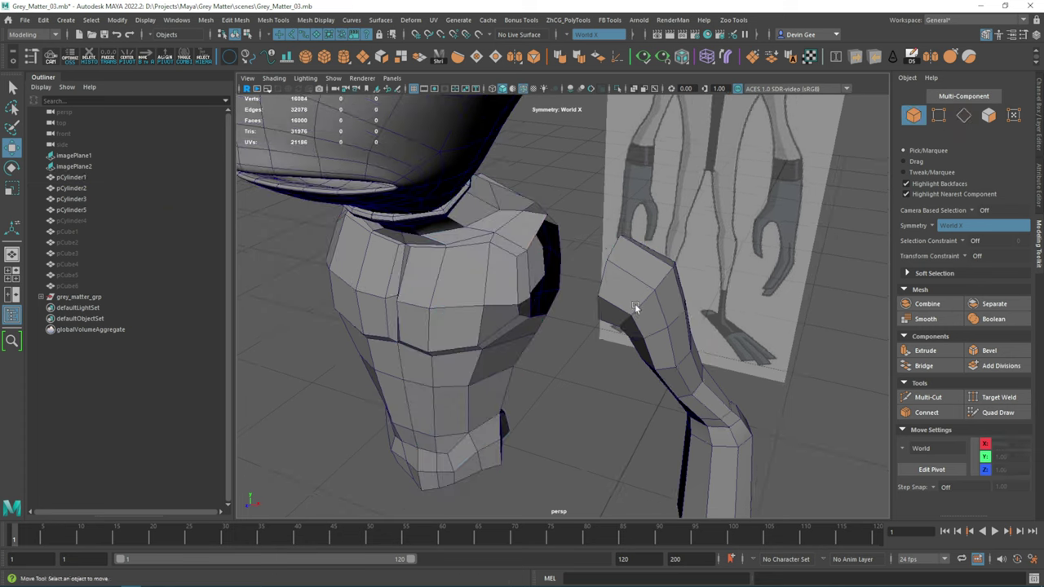
pyautogui.click(634, 303)
# In the front view, slide the arm to Translate X 0.657 against the shoulder.
pyautogui.press('Return')
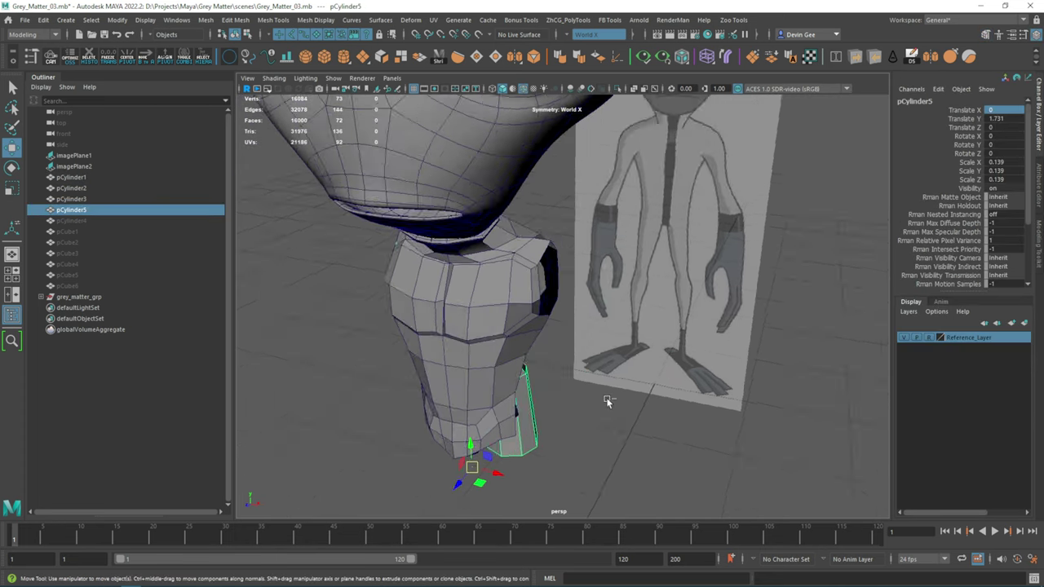
pyautogui.press('space')
pyautogui.scroll(3, 434, 321)
pyautogui.moveTo(681, 422)
pyautogui.mouseDown()
pyautogui.moveTo(694, 422)
pyautogui.moveTo(583, 337)
pyautogui.mouseUp()
pyautogui.press('space')
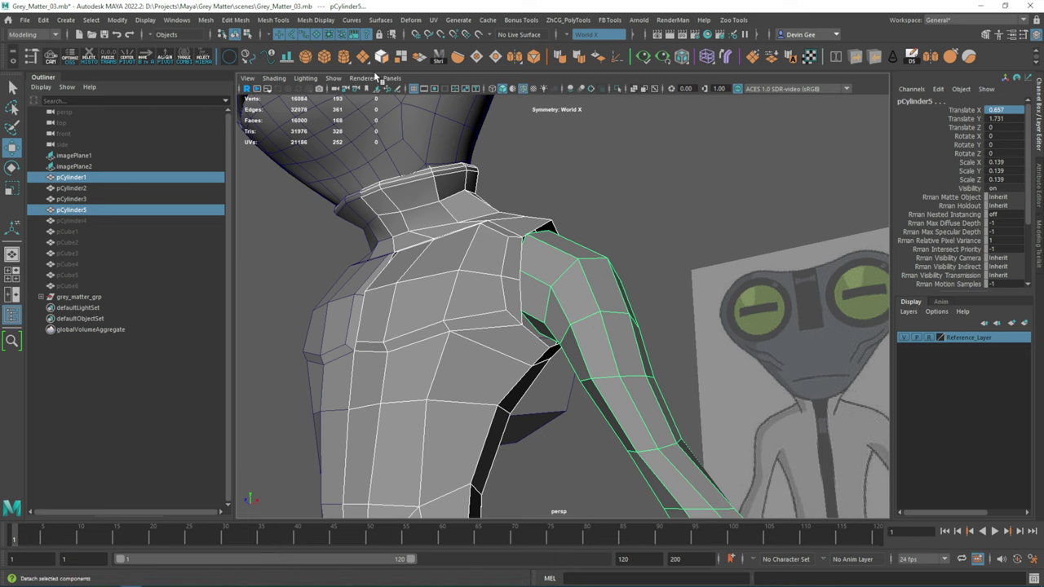
# Combine the arm and torso into pCylinder6 and pick the Target Weld tool.
pyautogui.click(220, 62)
pyautogui.keyDown('alt'); pyautogui.moveTo(572, 245); pyautogui.dragTo(557, 198); pyautogui.keyUp('alt')
pyautogui.click(587, 237)
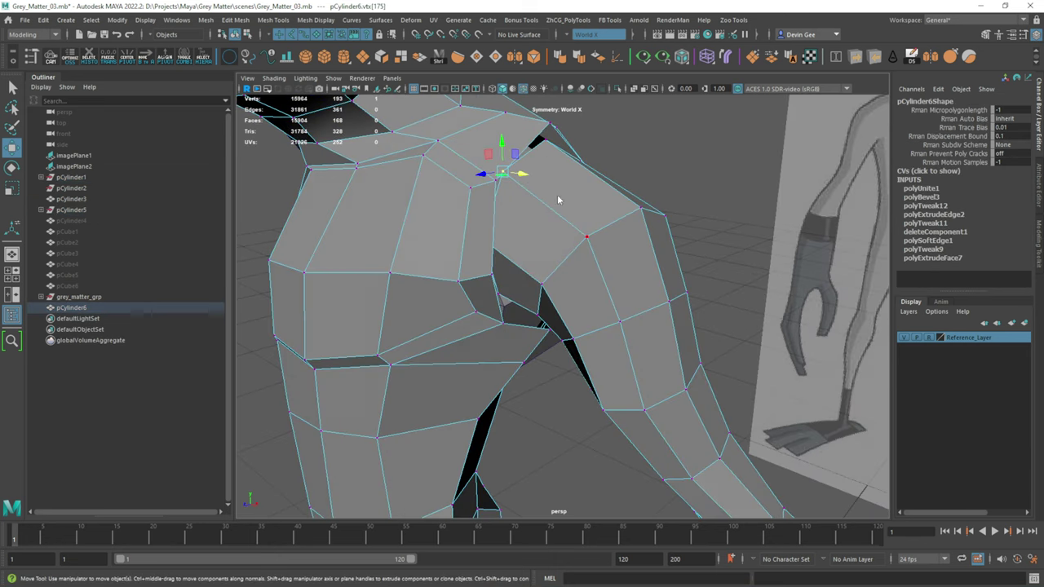
pyautogui.click(653, 147)
pyautogui.click(921, 337)
pyautogui.keyDown('shift'); pyautogui.moveTo(501, 174); pyautogui.dragTo(545, 233, button='right'); pyautogui.keyUp('shift')
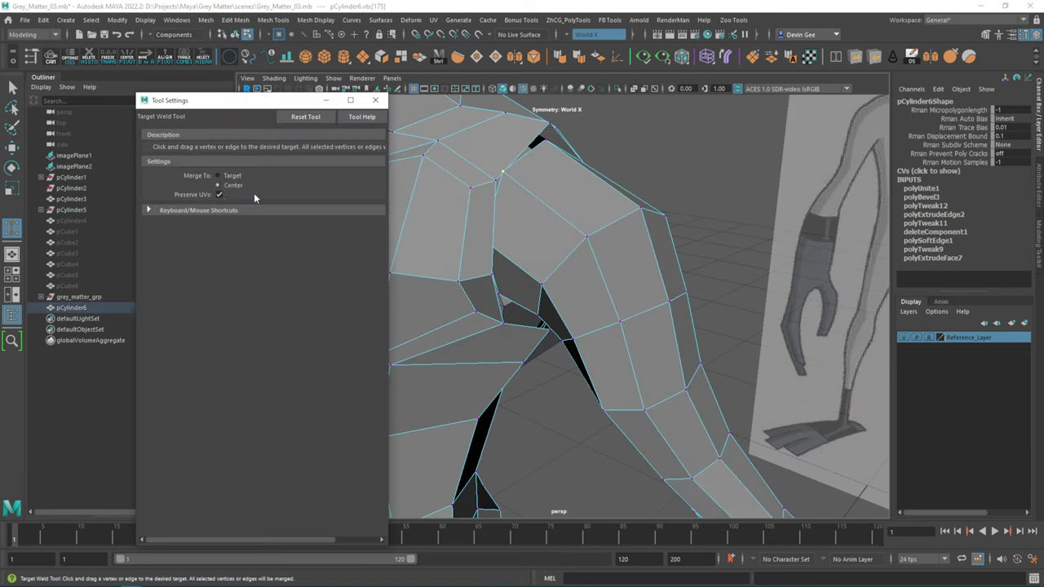
pyautogui.click(375, 100)
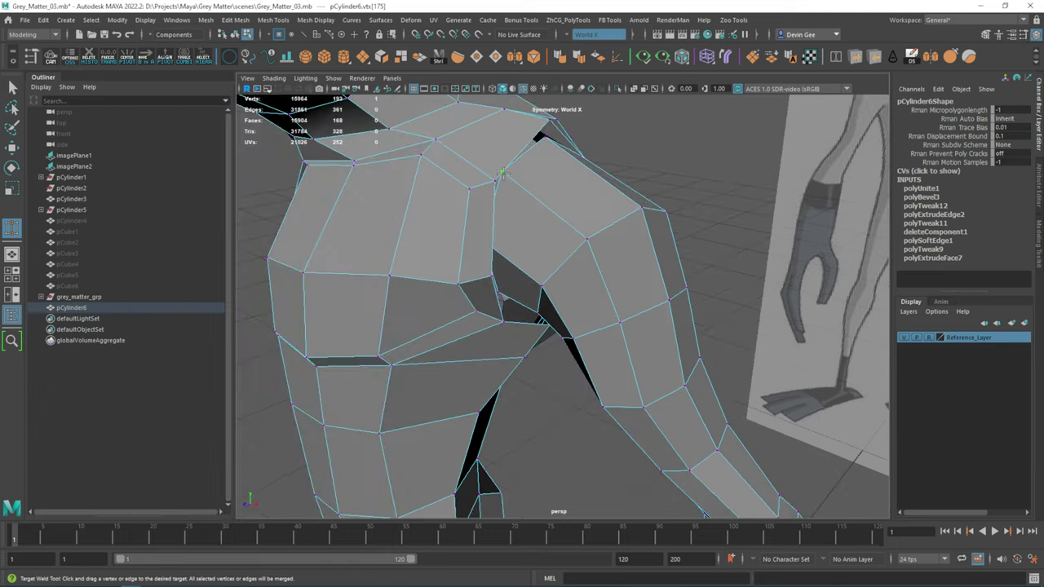
# Weld several pairs of arm and torso shoulder vertices in wireframe, checking the seam shaded.
pyautogui.moveTo(571, 327)
pyautogui.keyDown('alt'); pyautogui.mouseDown()
pyautogui.moveTo(491, 292)
pyautogui.moveTo(527, 215)
pyautogui.moveTo(577, 198)
pyautogui.moveTo(531, 270)
pyautogui.moveTo(456, 269)
pyautogui.mouseUp(); pyautogui.keyUp('alt')
pyautogui.press('4')
pyautogui.moveTo(457, 269)
pyautogui.mouseDown()
pyautogui.moveTo(451, 327)
pyautogui.moveTo(441, 244)
pyautogui.moveTo(454, 239)
pyautogui.mouseUp()
pyautogui.moveTo(453, 238)
pyautogui.keyDown('alt'); pyautogui.mouseDown()
pyautogui.moveTo(466, 234)
pyautogui.moveTo(497, 263)
pyautogui.moveTo(576, 269)
pyautogui.moveTo(560, 326)
pyautogui.mouseUp(); pyautogui.keyUp('alt')
pyautogui.press('5')
pyautogui.keyDown('alt'); pyautogui.moveTo(560, 327); pyautogui.dragTo(524, 345, button='right'); pyautogui.keyUp('alt')
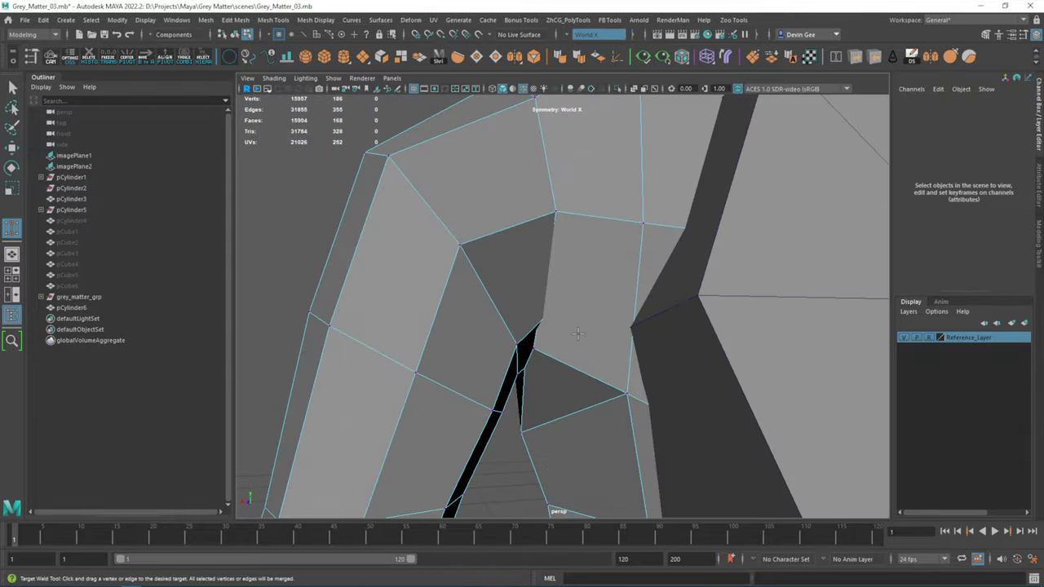
pyautogui.press('4')
pyautogui.moveTo(566, 326)
pyautogui.keyDown('alt'); pyautogui.mouseDown()
pyautogui.moveTo(755, 289)
pyautogui.moveTo(585, 322)
pyautogui.mouseUp(); pyautogui.keyUp('alt')
pyautogui.press('5')
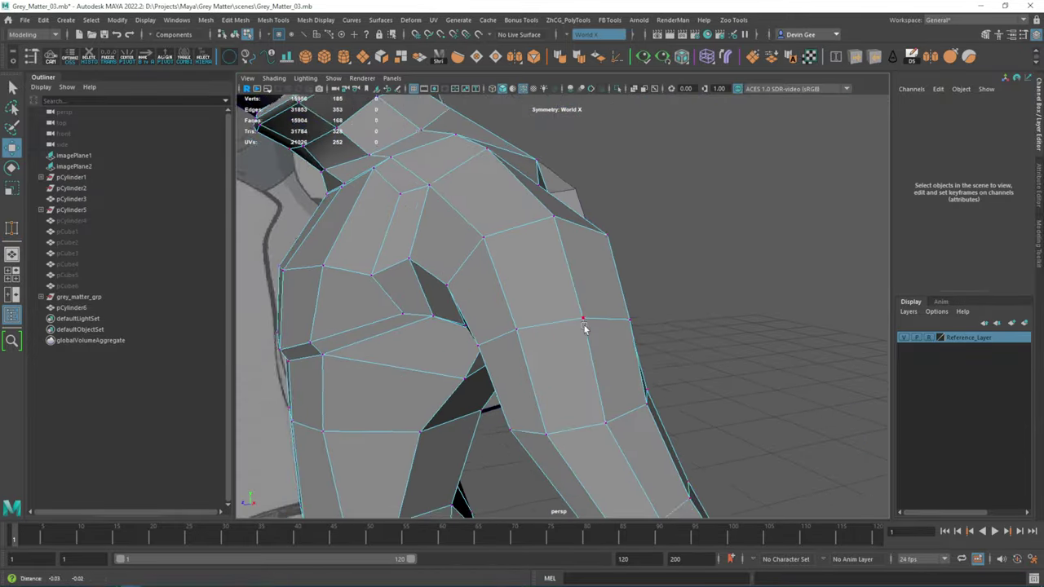
pyautogui.moveTo(470, 260)
pyautogui.mouseDown()
pyautogui.moveTo(470, 235)
pyautogui.moveTo(571, 256)
pyautogui.moveTo(416, 291)
pyautogui.mouseUp()
pyautogui.moveTo(416, 291)
pyautogui.mouseDown()
pyautogui.moveTo(377, 295)
pyautogui.moveTo(579, 298)
pyautogui.moveTo(628, 217)
pyautogui.moveTo(430, 272)
pyautogui.moveTo(501, 337)
pyautogui.mouseUp()
# Select further shoulder vertices around the front and back of the seam.
pyautogui.click(552, 298)
pyautogui.moveTo(552, 299)
pyautogui.keyDown('alt'); pyautogui.mouseDown()
pyautogui.moveTo(574, 350)
pyautogui.moveTo(547, 257)
pyautogui.moveTo(514, 270)
pyautogui.moveTo(555, 234)
pyautogui.moveTo(586, 229)
pyautogui.moveTo(543, 245)
pyautogui.mouseUp(); pyautogui.keyUp('alt')
pyautogui.click(550, 247)
pyautogui.scroll(3, 531, 249)
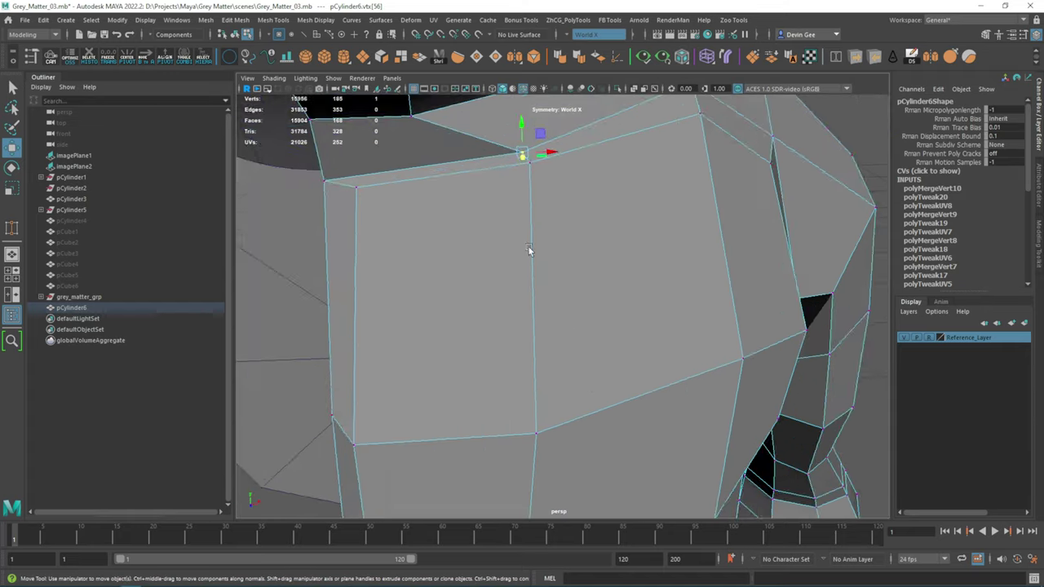
pyautogui.scroll(2, 536, 198)
pyautogui.scroll(-4, 536, 198)
pyautogui.click(541, 198)
pyautogui.moveTo(522, 202)
pyautogui.keyDown('alt'); pyautogui.mouseDown()
pyautogui.moveTo(459, 261)
pyautogui.moveTo(532, 251)
pyautogui.moveTo(538, 214)
pyautogui.moveTo(526, 189)
pyautogui.mouseUp(); pyautogui.keyUp('alt')
# Select shoulder and arm vertices and check the joint in smooth preview.
pyautogui.click(532, 250)
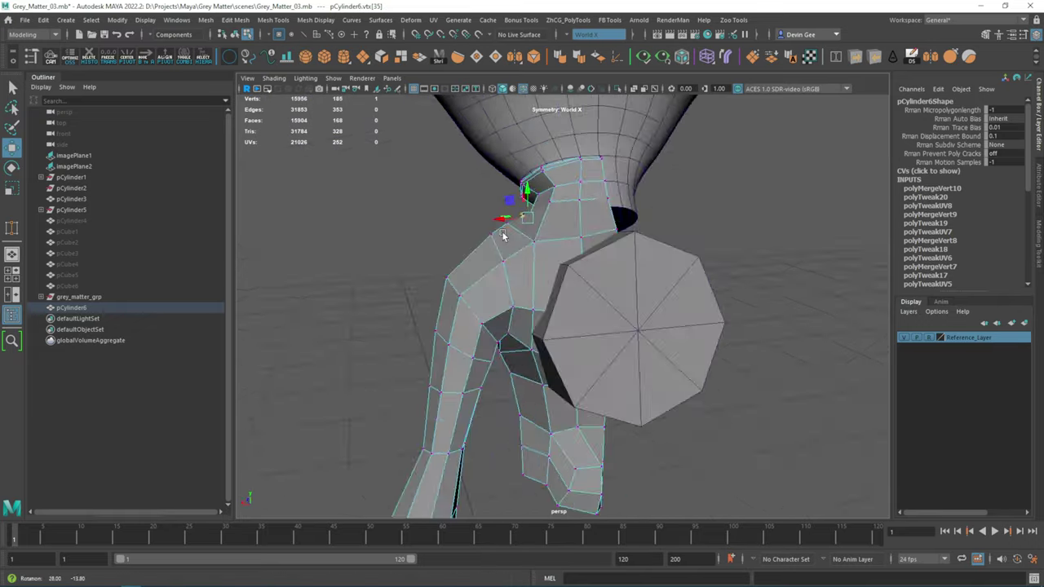
pyautogui.press('3')
pyautogui.moveTo(599, 263)
pyautogui.keyDown('alt'); pyautogui.mouseDown()
pyautogui.moveTo(636, 275)
pyautogui.moveTo(514, 306)
pyautogui.moveTo(535, 258)
pyautogui.mouseUp(); pyautogui.keyUp('alt')
pyautogui.press('1')
pyautogui.click(555, 298)
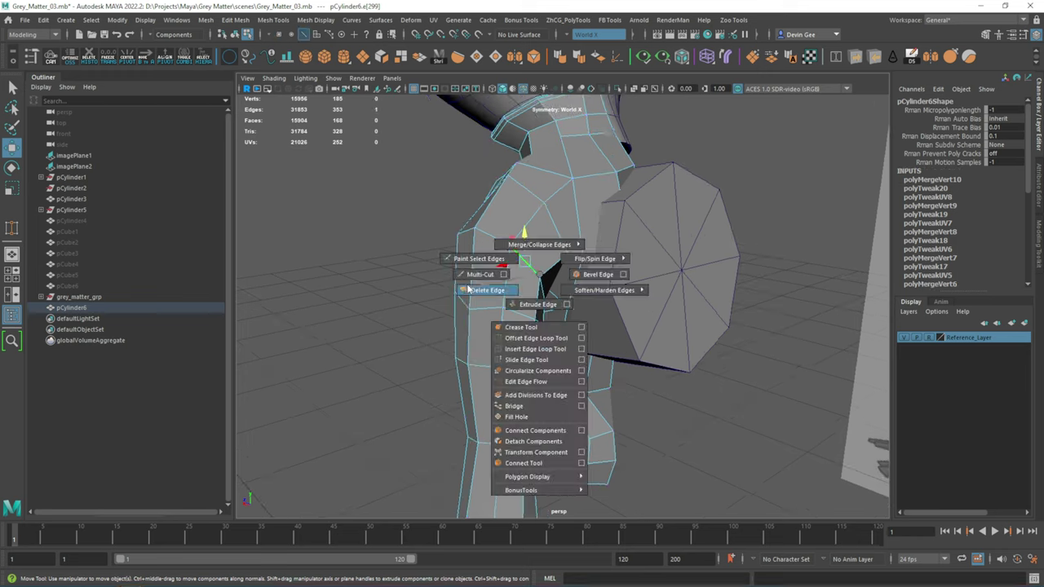
pyautogui.moveTo(514, 310)
pyautogui.keyDown('alt'); pyautogui.mouseDown()
pyautogui.moveTo(604, 318)
pyautogui.moveTo(544, 296)
pyautogui.moveTo(592, 292)
pyautogui.moveTo(510, 298)
pyautogui.moveTo(560, 274)
pyautogui.moveTo(574, 303)
pyautogui.moveTo(514, 294)
pyautogui.moveTo(590, 307)
pyautogui.moveTo(534, 273)
pyautogui.moveTo(629, 303)
pyautogui.moveTo(532, 266)
pyautogui.mouseUp(); pyautogui.keyUp('alt')
# Undo the recent edge splits and delete the extra edge loop on the chest.
pyautogui.hotkey('ctrl', 'z')
pyautogui.hotkey('ctrl', 'z')
pyautogui.hotkey('ctrl', 'z')
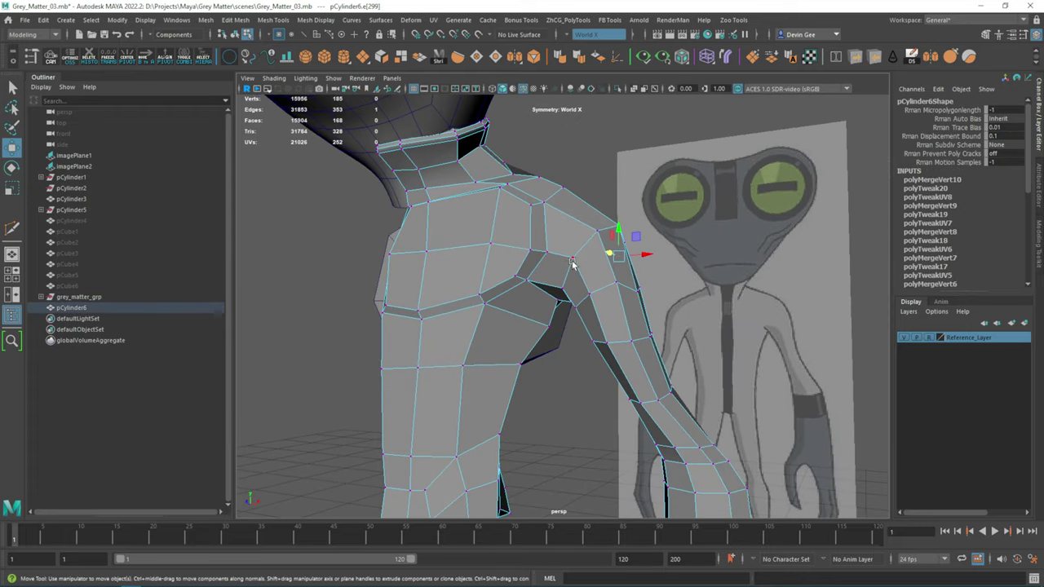
pyautogui.moveTo(595, 296)
pyautogui.keyDown('alt'); pyautogui.mouseDown()
pyautogui.moveTo(589, 281)
pyautogui.moveTo(525, 256)
pyautogui.moveTo(490, 310)
pyautogui.mouseUp(); pyautogui.keyUp('alt')
pyautogui.rightClick(524, 257)
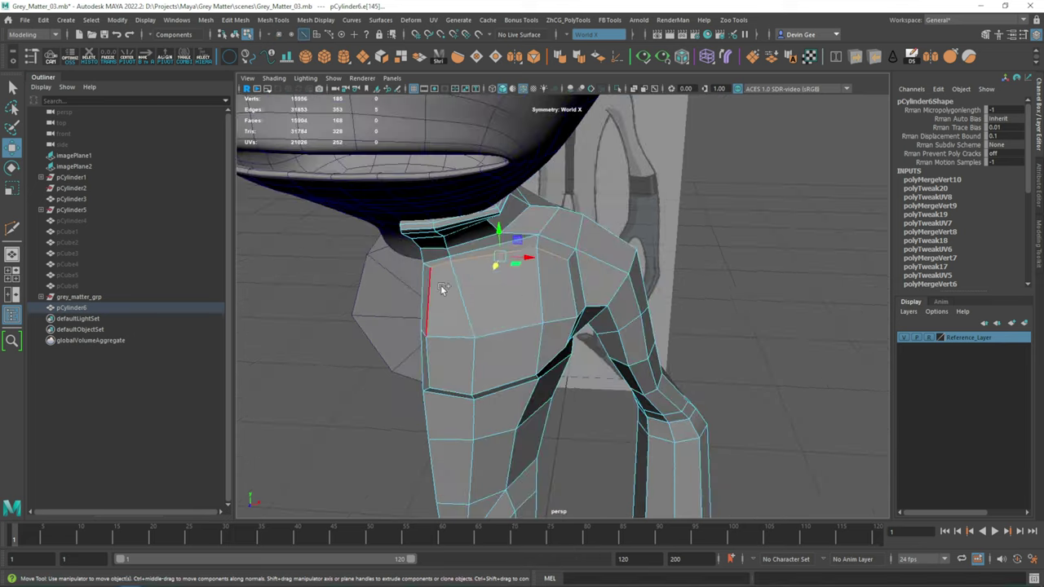
pyautogui.click(485, 312)
pyautogui.press('Delete')
# Select the armpit vertices, collapse the extra edge on the arm, and pick a shoulder vertex.
pyautogui.moveTo(545, 276)
pyautogui.keyDown('alt'); pyautogui.mouseDown()
pyautogui.moveTo(501, 222)
pyautogui.moveTo(517, 221)
pyautogui.moveTo(569, 284)
pyautogui.mouseUp(); pyautogui.keyUp('alt')
pyautogui.rightClick(547, 269)
pyautogui.click(568, 284)
pyautogui.keyDown('alt'); pyautogui.moveTo(569, 284); pyautogui.dragTo(568, 286, button='right'); pyautogui.keyUp('alt')
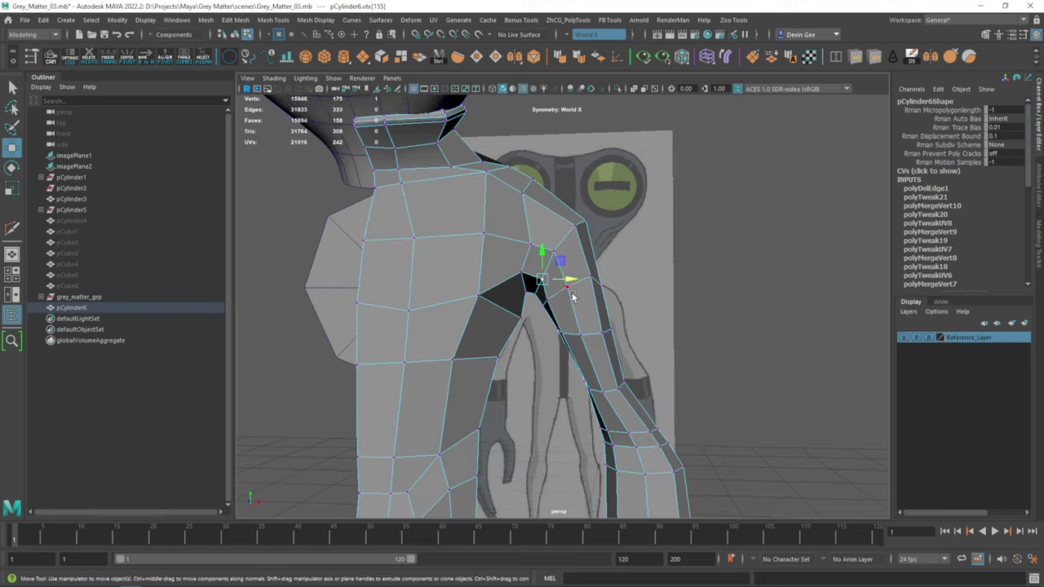
pyautogui.click(571, 297)
pyautogui.moveTo(572, 297)
pyautogui.keyDown('alt'); pyautogui.mouseDown()
pyautogui.moveTo(547, 301)
pyautogui.moveTo(539, 266)
pyautogui.moveTo(472, 275)
pyautogui.moveTo(552, 234)
pyautogui.moveTo(550, 246)
pyautogui.moveTo(523, 257)
pyautogui.moveTo(578, 167)
pyautogui.mouseUp(); pyautogui.keyUp('alt')
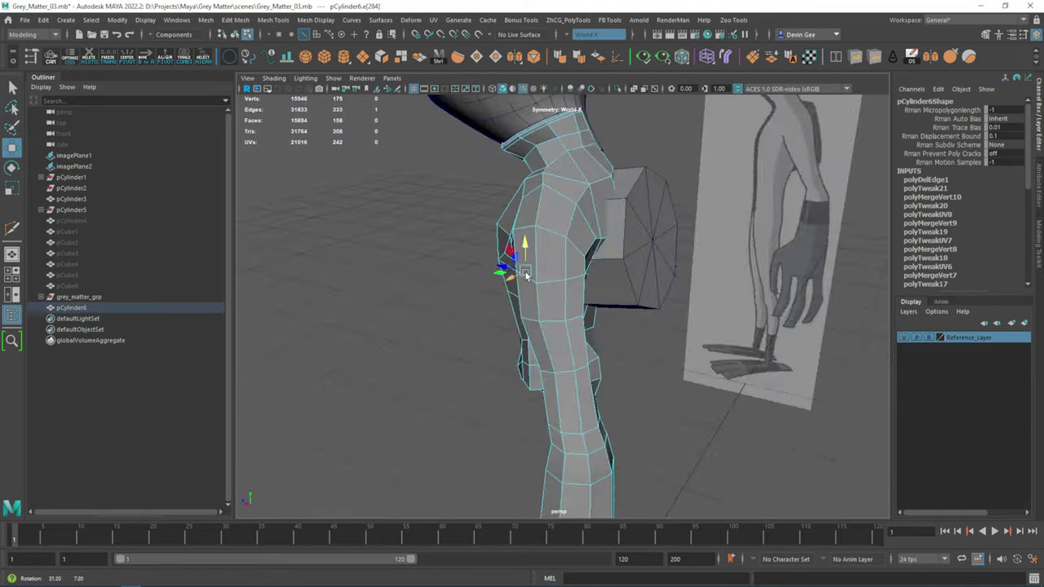
pyautogui.keyDown('alt'); pyautogui.moveTo(594, 261); pyautogui.dragTo(548, 281); pyautogui.keyUp('alt')
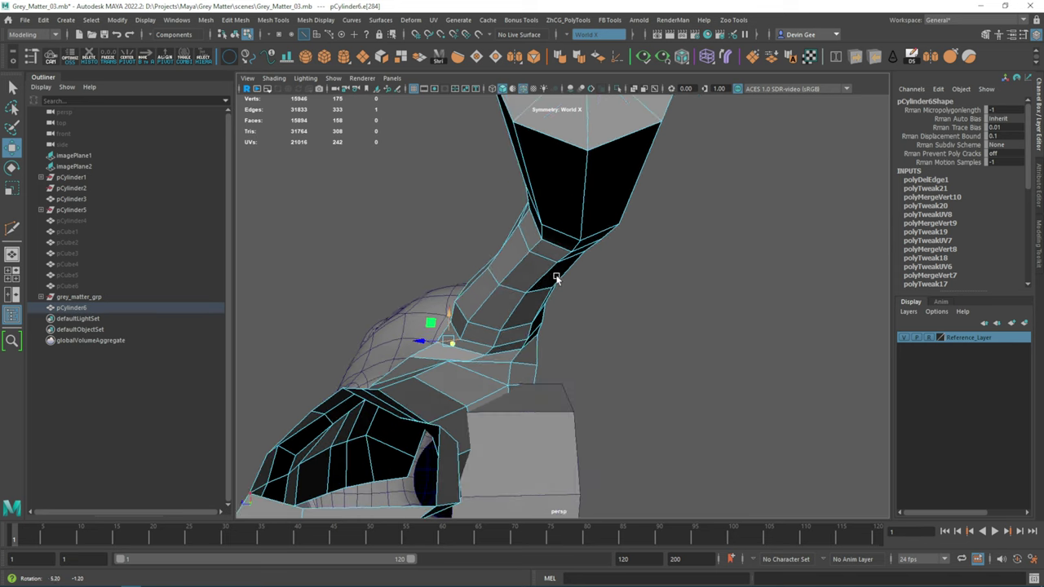
pyautogui.keyDown('alt'); pyautogui.moveTo(539, 333); pyautogui.dragTo(543, 200); pyautogui.keyUp('alt')
pyautogui.keyDown('shift'); pyautogui.moveTo(542, 196); pyautogui.dragTo(510, 210, button='right'); pyautogui.keyUp('shift')
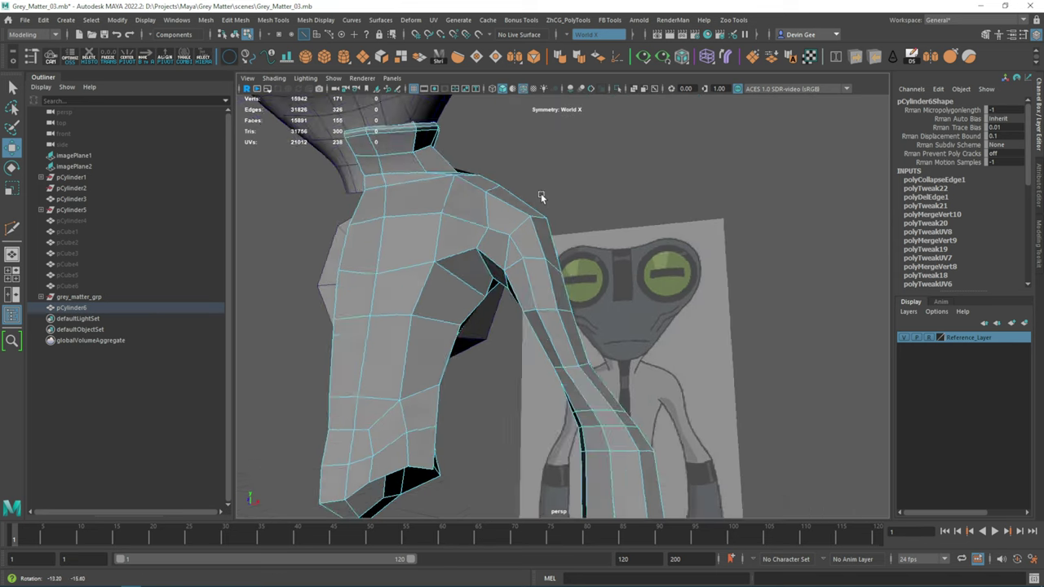
pyautogui.moveTo(510, 211)
pyautogui.keyDown('alt'); pyautogui.mouseDown()
pyautogui.moveTo(537, 203)
pyautogui.moveTo(400, 228)
pyautogui.moveTo(478, 297)
pyautogui.moveTo(563, 291)
pyautogui.moveTo(579, 277)
pyautogui.moveTo(502, 297)
pyautogui.moveTo(490, 269)
pyautogui.moveTo(389, 296)
pyautogui.mouseUp(); pyautogui.keyUp('alt')
pyautogui.click(478, 296)
# Select the band of shoulder faces and extrude them outward with a 0.02 offset.
pyautogui.click(490, 269)
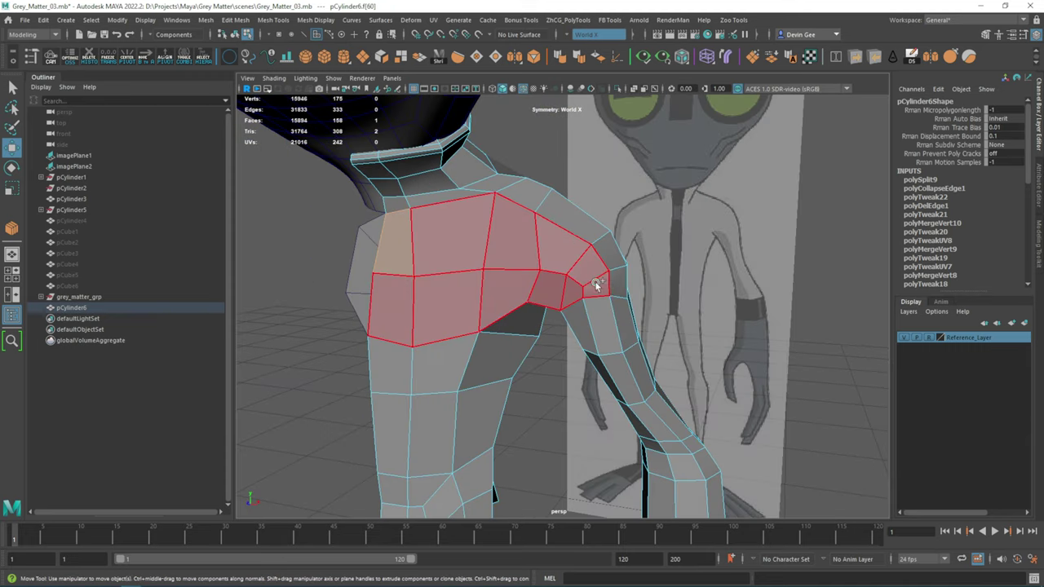
pyautogui.moveTo(597, 285)
pyautogui.keyDown('alt'); pyautogui.mouseDown()
pyautogui.moveTo(489, 296)
pyautogui.moveTo(569, 285)
pyautogui.moveTo(515, 242)
pyautogui.moveTo(544, 260)
pyautogui.moveTo(683, 231)
pyautogui.moveTo(593, 235)
pyautogui.mouseUp(); pyautogui.keyUp('alt')
pyautogui.click(568, 285)
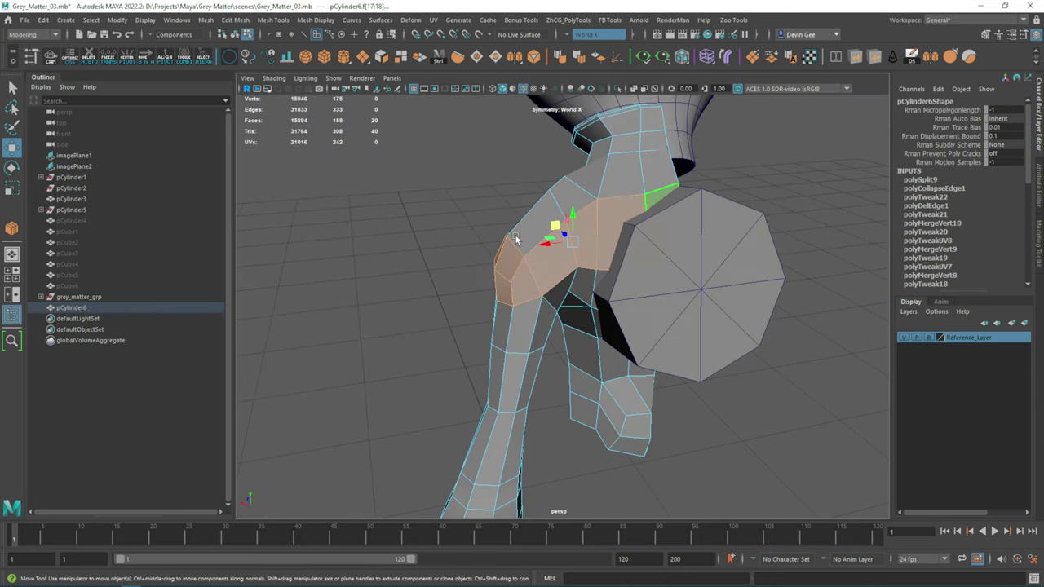
pyautogui.moveTo(515, 238)
pyautogui.keyDown('alt'); pyautogui.mouseDown()
pyautogui.moveTo(661, 224)
pyautogui.moveTo(636, 220)
pyautogui.moveTo(661, 212)
pyautogui.moveTo(789, 322)
pyautogui.mouseUp(); pyautogui.keyUp('alt')
pyautogui.hotkey('ctrl', 'e')
pyautogui.moveTo(563, 290)
pyautogui.keyDown('alt'); pyautogui.mouseDown()
pyautogui.moveTo(621, 226)
pyautogui.moveTo(585, 293)
pyautogui.mouseUp(); pyautogui.keyUp('alt')
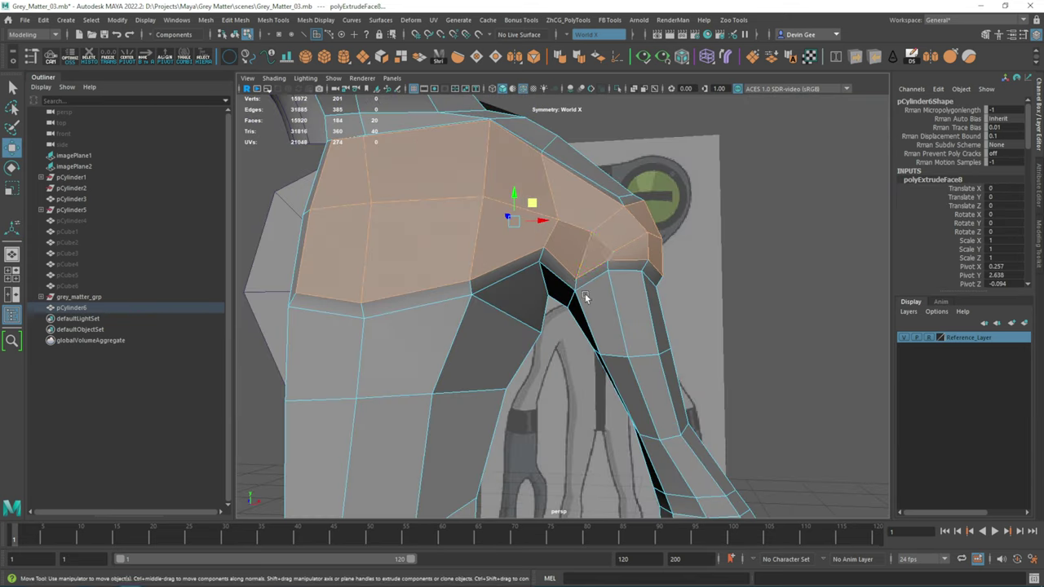
pyautogui.press('F9')
pyautogui.click(567, 253)
pyautogui.moveTo(567, 253)
pyautogui.keyDown('alt'); pyautogui.mouseDown()
pyautogui.moveTo(529, 256)
pyautogui.moveTo(522, 280)
pyautogui.moveTo(602, 250)
pyautogui.moveTo(582, 303)
pyautogui.moveTo(531, 345)
pyautogui.moveTo(545, 354)
pyautogui.mouseUp(); pyautogui.keyUp('alt')
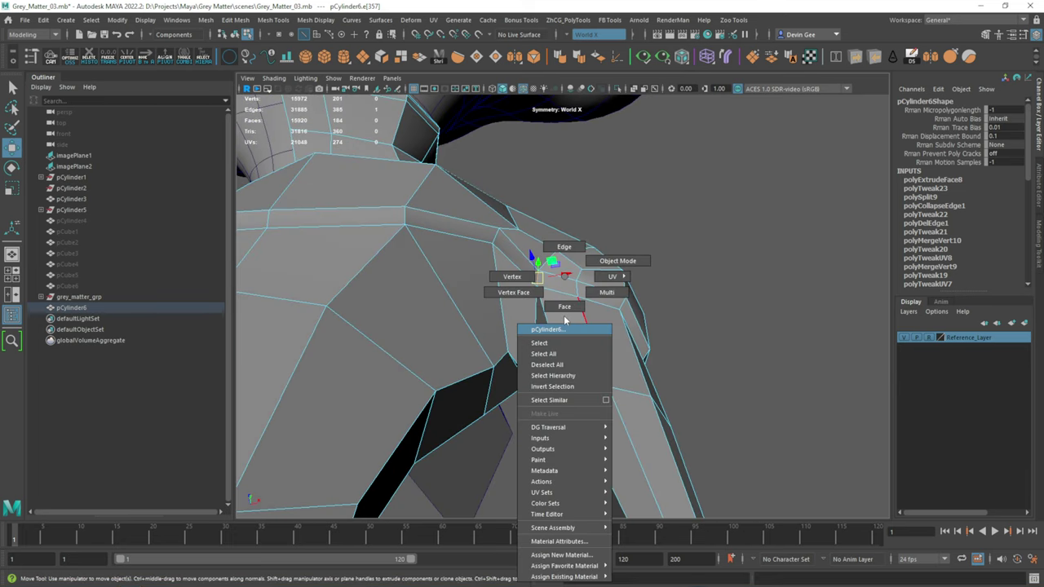
# Use Multi-Cut to add a new cut across the armpit under the shoulder pad.
pyautogui.moveTo(565, 320); pyautogui.dragTo(564, 310, button='right')
pyautogui.moveTo(601, 343)
pyautogui.keyDown('alt'); pyautogui.mouseDown()
pyautogui.moveTo(513, 362)
pyautogui.moveTo(478, 350)
pyautogui.moveTo(547, 286)
pyautogui.moveTo(533, 302)
pyautogui.moveTo(612, 290)
pyautogui.moveTo(528, 296)
pyautogui.moveTo(506, 354)
pyautogui.moveTo(534, 252)
pyautogui.moveTo(563, 250)
pyautogui.moveTo(633, 281)
pyautogui.moveTo(652, 198)
pyautogui.moveTo(674, 241)
pyautogui.moveTo(624, 298)
pyautogui.moveTo(617, 332)
pyautogui.moveTo(649, 310)
pyautogui.moveTo(664, 340)
pyautogui.moveTo(460, 364)
pyautogui.moveTo(517, 379)
pyautogui.moveTo(629, 314)
pyautogui.moveTo(544, 372)
pyautogui.moveTo(576, 322)
pyautogui.mouseUp(); pyautogui.keyUp('alt')
pyautogui.click(488, 380)
pyautogui.press('w')
# Select the armpit and arm-seam vertices, then an edge along the shoulder.
pyautogui.press('F10')
pyautogui.press('F9')
pyautogui.click(650, 310)
pyautogui.click(655, 308)
pyautogui.click(607, 280)
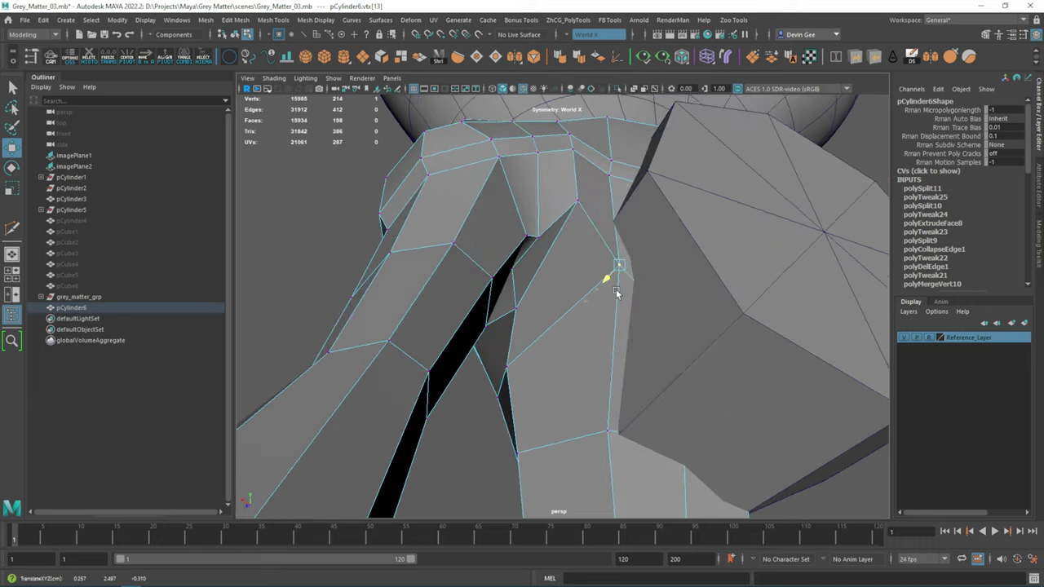
pyautogui.moveTo(606, 280)
pyautogui.keyDown('alt'); pyautogui.mouseDown()
pyautogui.moveTo(625, 373)
pyautogui.moveTo(568, 270)
pyautogui.moveTo(629, 315)
pyautogui.moveTo(660, 305)
pyautogui.moveTo(653, 269)
pyautogui.mouseUp(); pyautogui.keyUp('alt')
pyautogui.rightClick(569, 270)
pyautogui.click(613, 289)
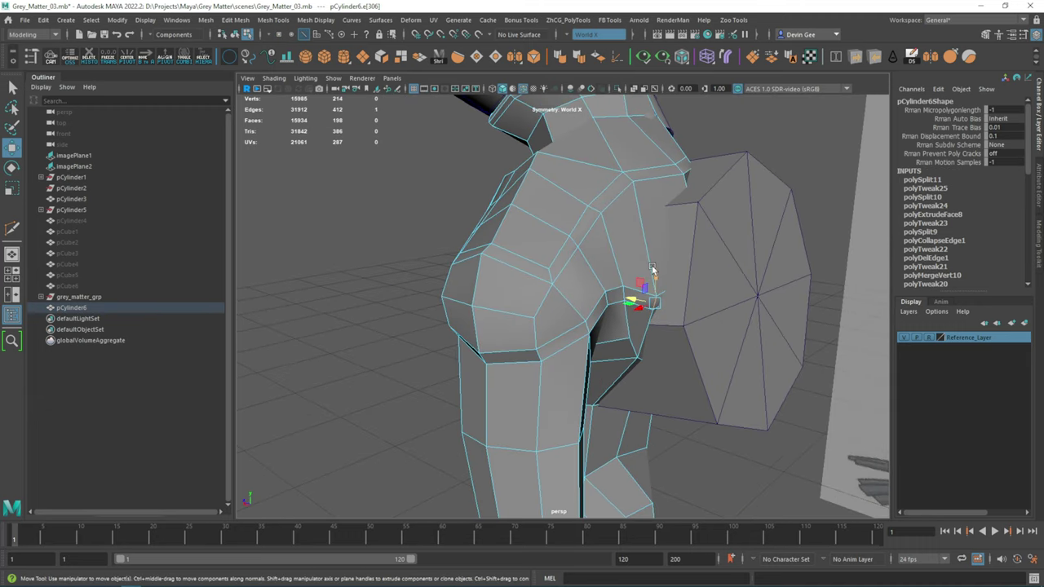
# Isolate the body-and-arm mesh and select a shoulder vertex.
pyautogui.click(618, 88)
pyautogui.keyDown('alt'); pyautogui.moveTo(618, 92); pyautogui.dragTo(633, 259); pyautogui.keyUp('alt')
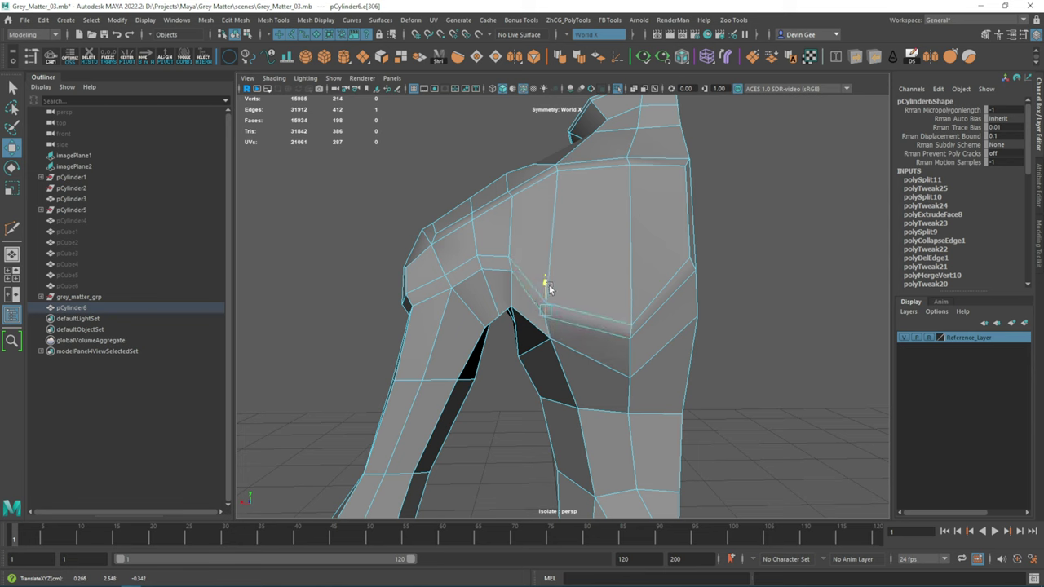
pyautogui.keyDown('alt'); pyautogui.moveTo(549, 288); pyautogui.dragTo(620, 228); pyautogui.keyUp('alt')
pyautogui.moveTo(596, 332)
pyautogui.keyDown('alt'); pyautogui.mouseDown()
pyautogui.moveTo(598, 251)
pyautogui.moveTo(614, 321)
pyautogui.mouseUp(); pyautogui.keyUp('alt')
pyautogui.click(597, 252)
# With smooth preview on, nudge the shoulder and armpit vertices to round the arm joint.
pyautogui.press('3')
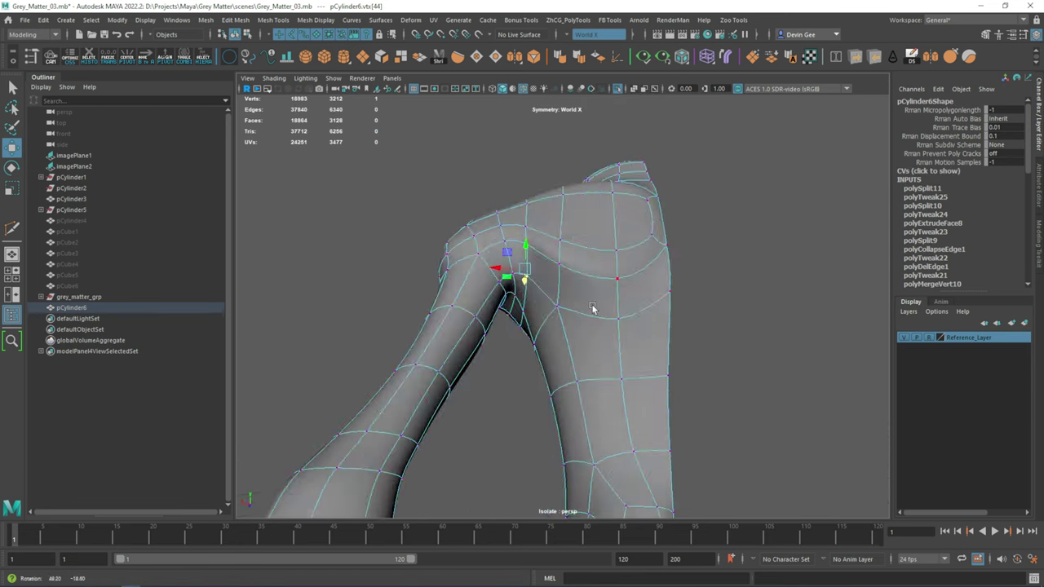
pyautogui.click(663, 307)
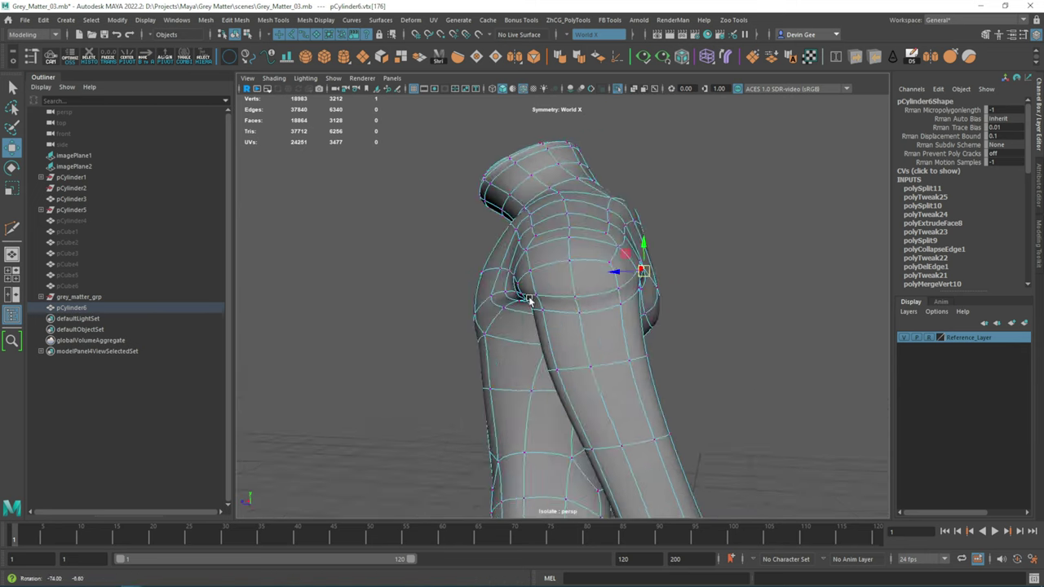
pyautogui.keyDown('alt'); pyautogui.moveTo(512, 267); pyautogui.dragTo(576, 317); pyautogui.keyUp('alt')
pyautogui.moveTo(576, 317)
pyautogui.keyDown('alt'); pyautogui.mouseDown(button='right')
pyautogui.moveTo(699, 399)
pyautogui.moveTo(648, 252)
pyautogui.mouseUp(button='right'); pyautogui.keyUp('alt')
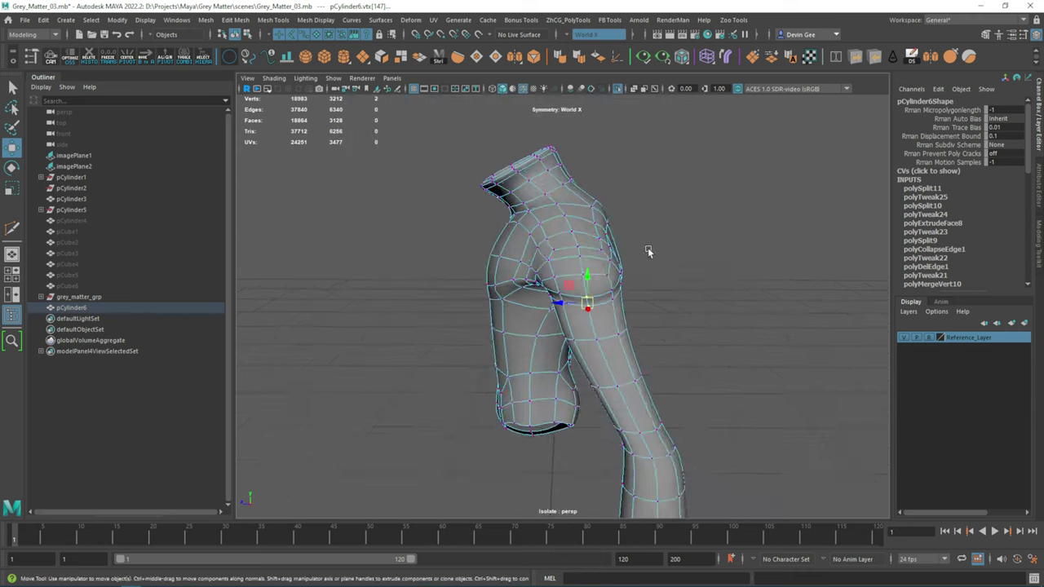
pyautogui.click(600, 279)
pyautogui.press('f')
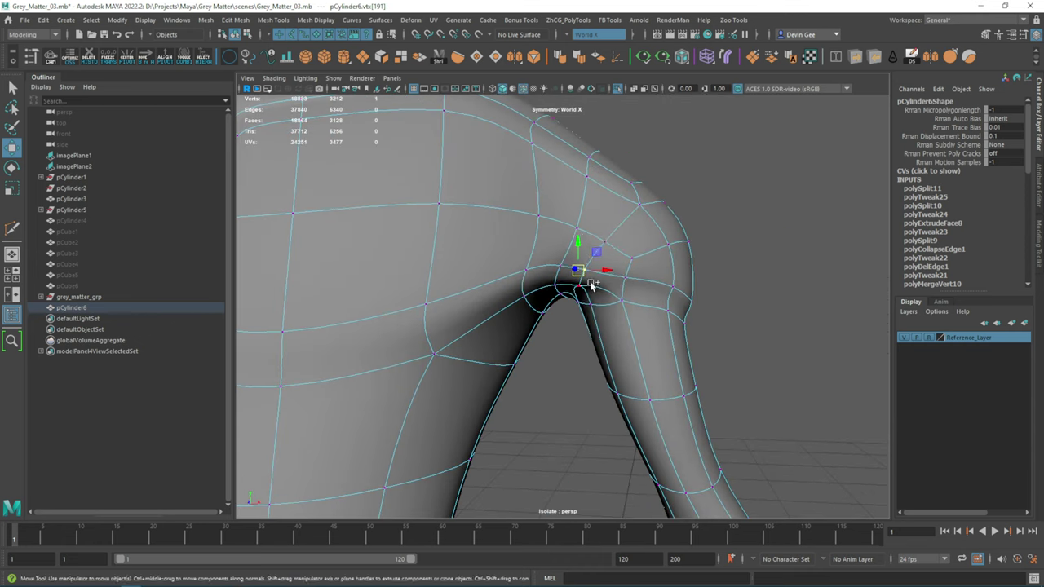
pyautogui.moveTo(573, 257)
pyautogui.keyDown('alt'); pyautogui.mouseDown()
pyautogui.moveTo(454, 250)
pyautogui.moveTo(385, 296)
pyautogui.moveTo(571, 310)
pyautogui.mouseUp(); pyautogui.keyUp('alt')
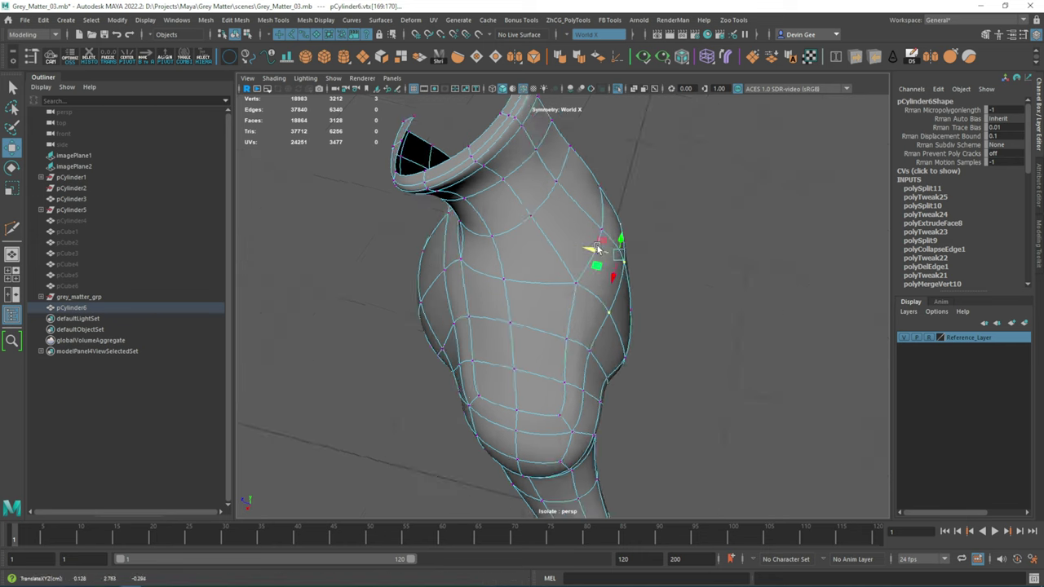
pyautogui.keyDown('alt'); pyautogui.moveTo(597, 247); pyautogui.dragTo(697, 285); pyautogui.keyUp('alt')
# Back in the cage view, adjust the armpit vertices where the arm meets the shoulder.
pyautogui.keyDown('alt'); pyautogui.moveTo(697, 285); pyautogui.dragTo(667, 326, button='right'); pyautogui.keyUp('alt')
pyautogui.press('1')
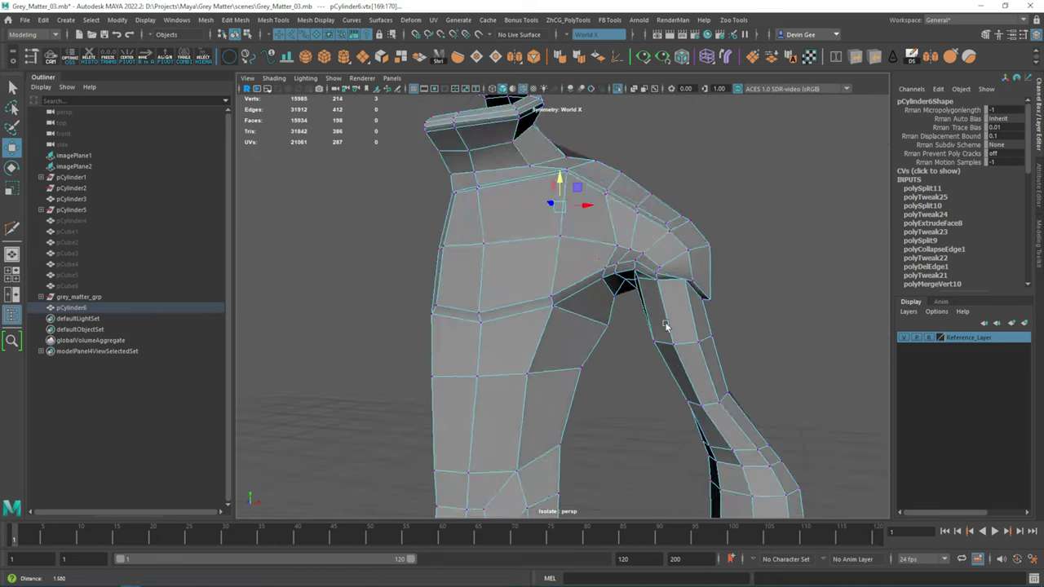
pyautogui.click(666, 326)
pyautogui.press('f')
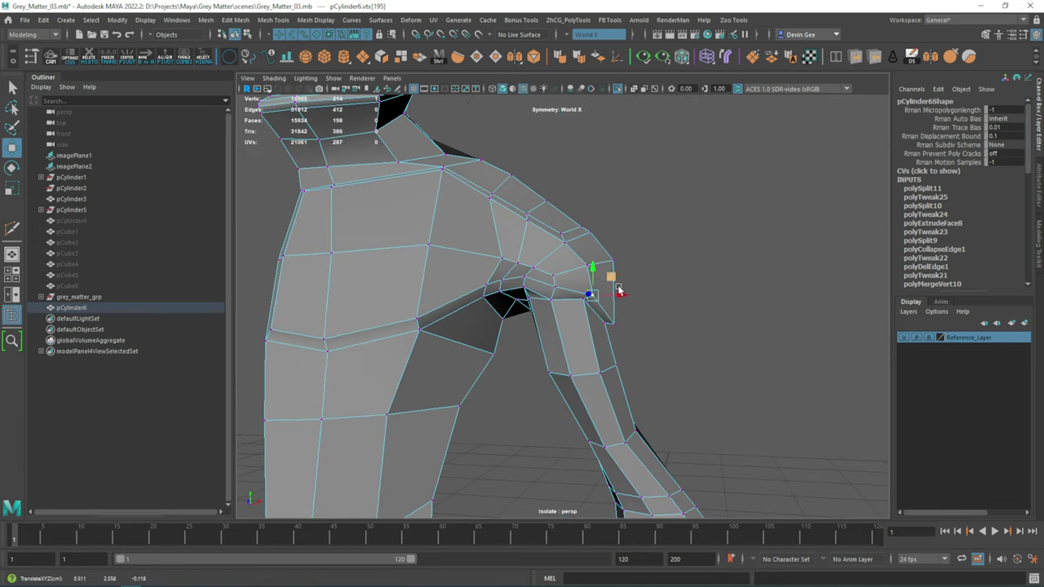
pyautogui.moveTo(641, 302)
pyautogui.keyDown('alt'); pyautogui.mouseDown()
pyautogui.moveTo(555, 319)
pyautogui.moveTo(529, 290)
pyautogui.moveTo(532, 326)
pyautogui.moveTo(419, 333)
pyautogui.mouseUp(); pyautogui.keyUp('alt')
pyautogui.click(529, 290)
pyautogui.click(527, 262)
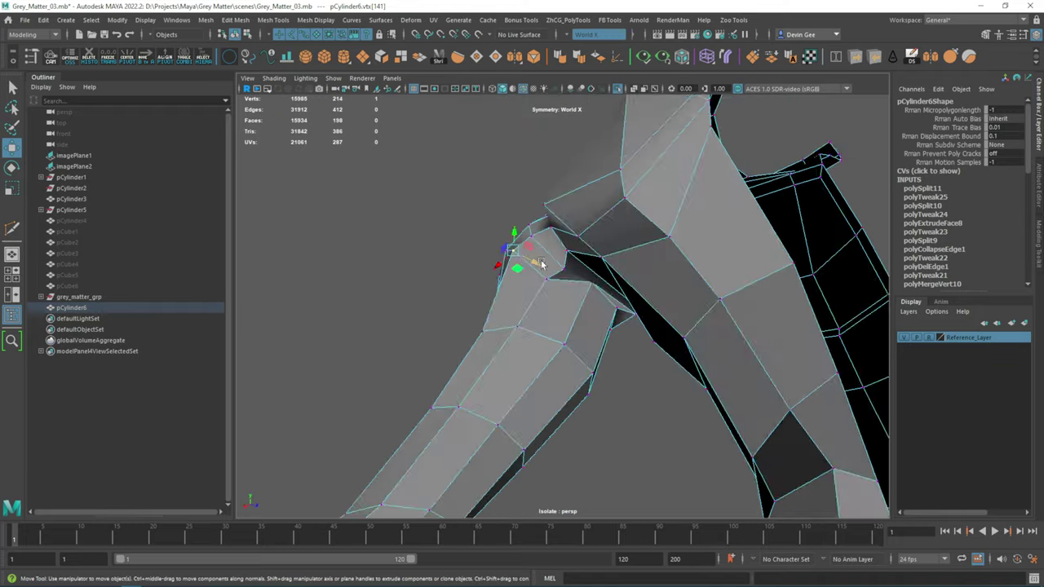
pyautogui.moveTo(526, 263)
pyautogui.keyDown('alt'); pyautogui.mouseDown()
pyautogui.moveTo(617, 329)
pyautogui.moveTo(577, 325)
pyautogui.moveTo(517, 294)
pyautogui.moveTo(496, 305)
pyautogui.moveTo(610, 341)
pyautogui.moveTo(506, 331)
pyautogui.moveTo(479, 357)
pyautogui.moveTo(560, 252)
pyautogui.moveTo(701, 298)
pyautogui.moveTo(540, 331)
pyautogui.moveTo(451, 310)
pyautogui.moveTo(612, 233)
pyautogui.moveTo(571, 269)
pyautogui.moveTo(545, 276)
pyautogui.moveTo(616, 257)
pyautogui.mouseUp(); pyautogui.keyUp('alt')
# Select the whole body-and-arm object and review it with smooth preview.
pyautogui.moveTo(616, 257); pyautogui.dragTo(618, 208, button='right')
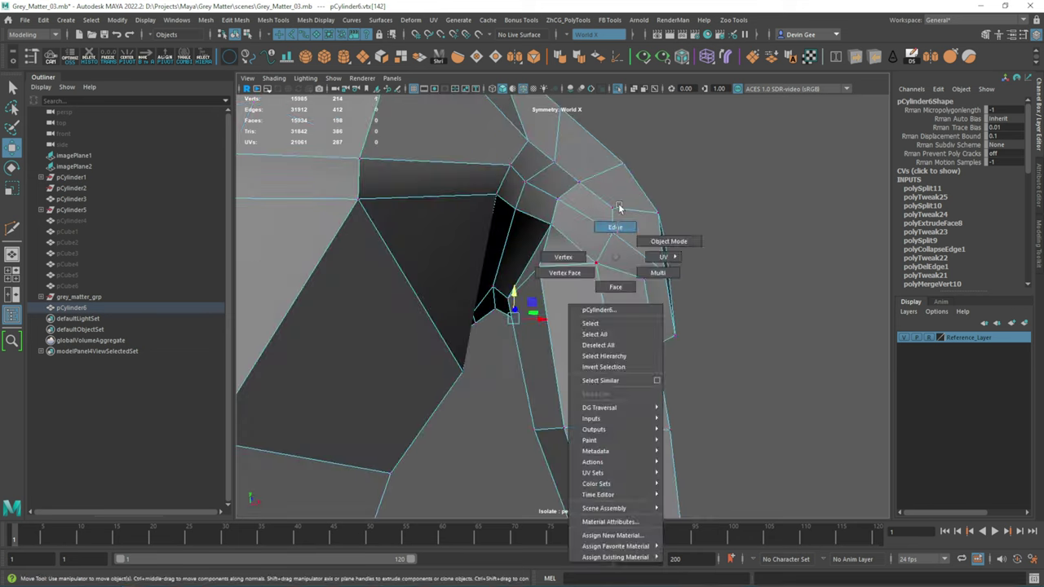
pyautogui.keyDown('alt'); pyautogui.moveTo(653, 291); pyautogui.dragTo(573, 264); pyautogui.keyUp('alt')
pyautogui.press('w')
pyautogui.press('F8')
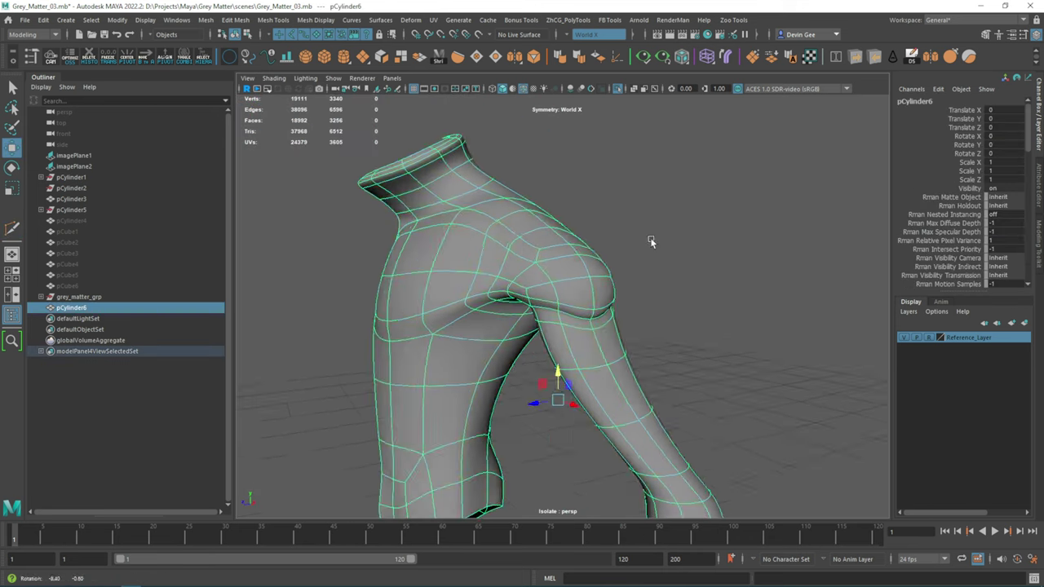
pyautogui.moveTo(650, 237)
pyautogui.keyDown('alt'); pyautogui.mouseDown()
pyautogui.moveTo(587, 248)
pyautogui.moveTo(582, 291)
pyautogui.moveTo(545, 280)
pyautogui.moveTo(561, 221)
pyautogui.moveTo(517, 264)
pyautogui.moveTo(558, 292)
pyautogui.moveTo(633, 317)
pyautogui.moveTo(548, 249)
pyautogui.mouseUp(); pyautogui.keyUp('alt')
# Slice a new Multi-Cut edge across the shoulder faces of pCylinder6.
pyautogui.keyDown('shift'); pyautogui.click(564, 293); pyautogui.keyUp('shift')
pyautogui.moveTo(540, 256); pyautogui.dragTo(509, 255, button='right')
pyautogui.keyDown('alt'); pyautogui.moveTo(509, 255); pyautogui.dragTo(534, 204); pyautogui.keyUp('alt')
pyautogui.click(523, 214)
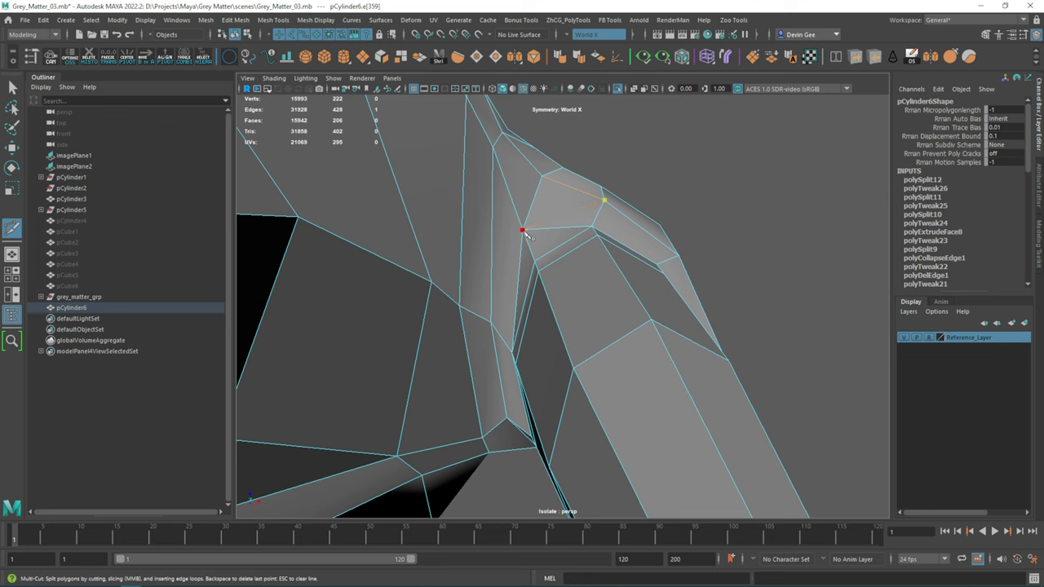
pyautogui.click(557, 230)
pyautogui.moveTo(558, 230)
pyautogui.keyDown('alt'); pyautogui.mouseDown()
pyautogui.moveTo(517, 286)
pyautogui.moveTo(382, 294)
pyautogui.moveTo(537, 275)
pyautogui.moveTo(653, 233)
pyautogui.moveTo(620, 263)
pyautogui.moveTo(608, 297)
pyautogui.moveTo(523, 278)
pyautogui.moveTo(652, 300)
pyautogui.mouseUp(); pyautogui.keyUp('alt')
pyautogui.click(620, 262)
pyautogui.click(653, 258)
pyautogui.click(608, 297)
pyautogui.click(653, 300)
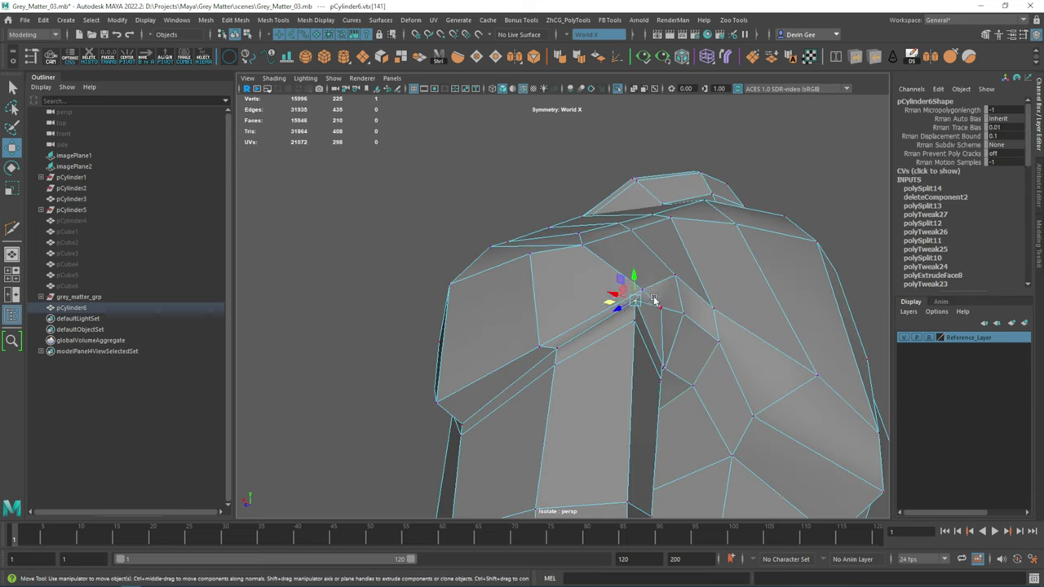
# Select the shoulder vertices near the armpit and delete the stray armpit edge.
pyautogui.moveTo(691, 261)
pyautogui.keyDown('alt'); pyautogui.mouseDown()
pyautogui.moveTo(543, 275)
pyautogui.moveTo(520, 300)
pyautogui.moveTo(660, 292)
pyautogui.mouseUp(); pyautogui.keyUp('alt')
pyautogui.click(519, 300)
pyautogui.click(558, 315)
pyautogui.moveTo(534, 314)
pyautogui.keyDown('alt'); pyautogui.mouseDown()
pyautogui.moveTo(558, 315)
pyautogui.moveTo(501, 327)
pyautogui.mouseUp(); pyautogui.keyUp('alt')
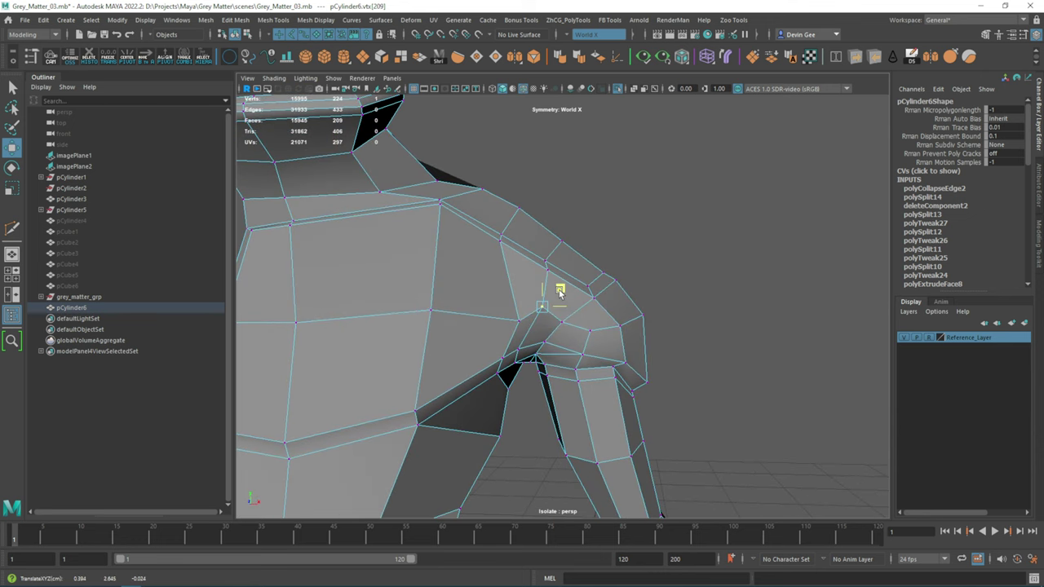
pyautogui.moveTo(532, 290)
pyautogui.keyDown('alt'); pyautogui.mouseDown()
pyautogui.moveTo(478, 284)
pyautogui.moveTo(501, 307)
pyautogui.mouseUp(); pyautogui.keyUp('alt')
pyautogui.scroll(5, 501, 308)
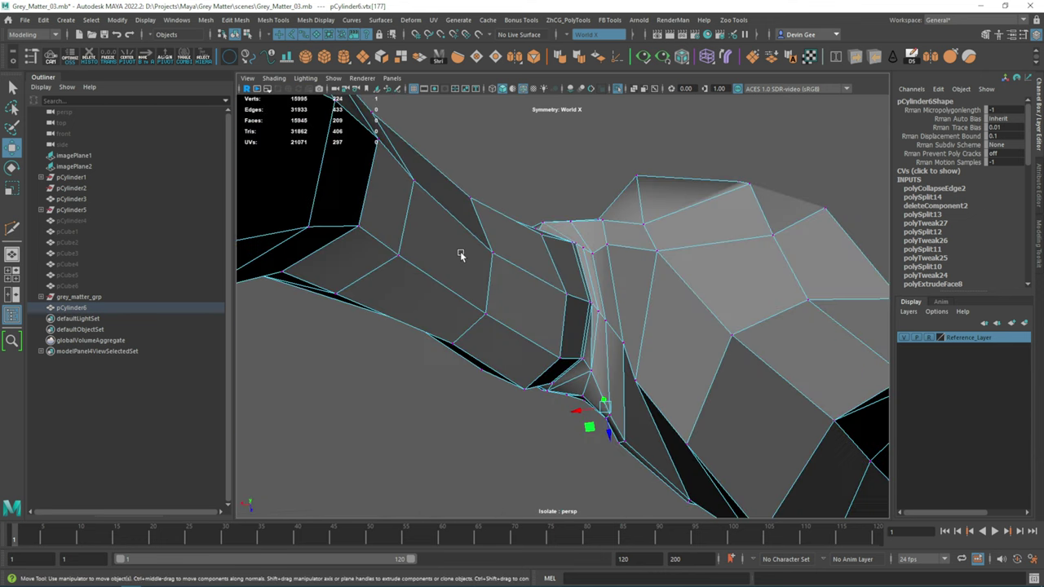
pyautogui.moveTo(593, 271); pyautogui.dragTo(598, 235, button='right')
pyautogui.scroll(-3, 585, 310)
pyautogui.press('Delete')
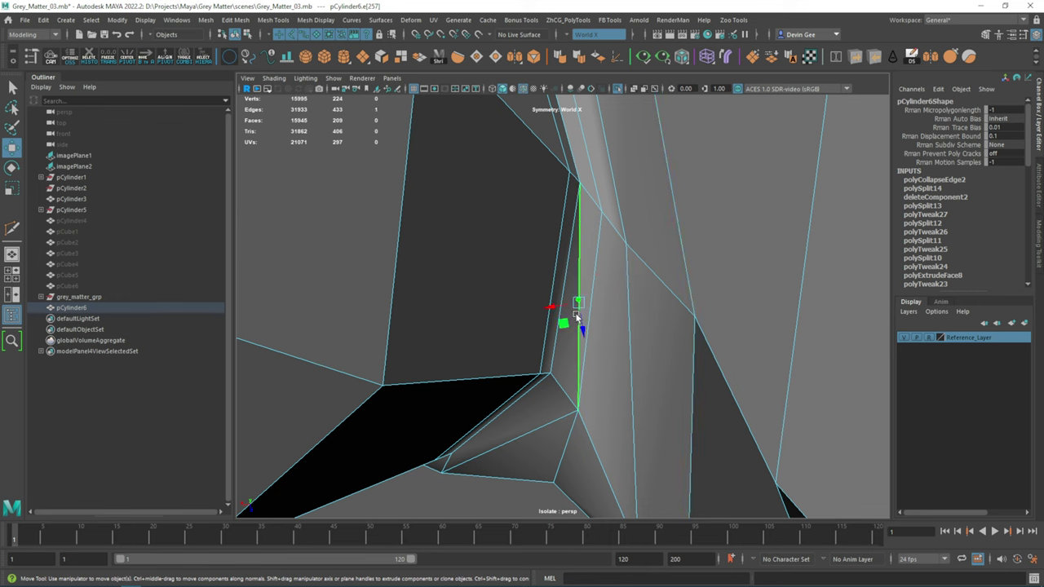
# Cut another edge along the shoulder toward the armpit.
pyautogui.moveTo(586, 320)
pyautogui.keyDown('alt'); pyautogui.mouseDown()
pyautogui.moveTo(546, 293)
pyautogui.moveTo(707, 312)
pyautogui.mouseUp(); pyautogui.keyUp('alt')
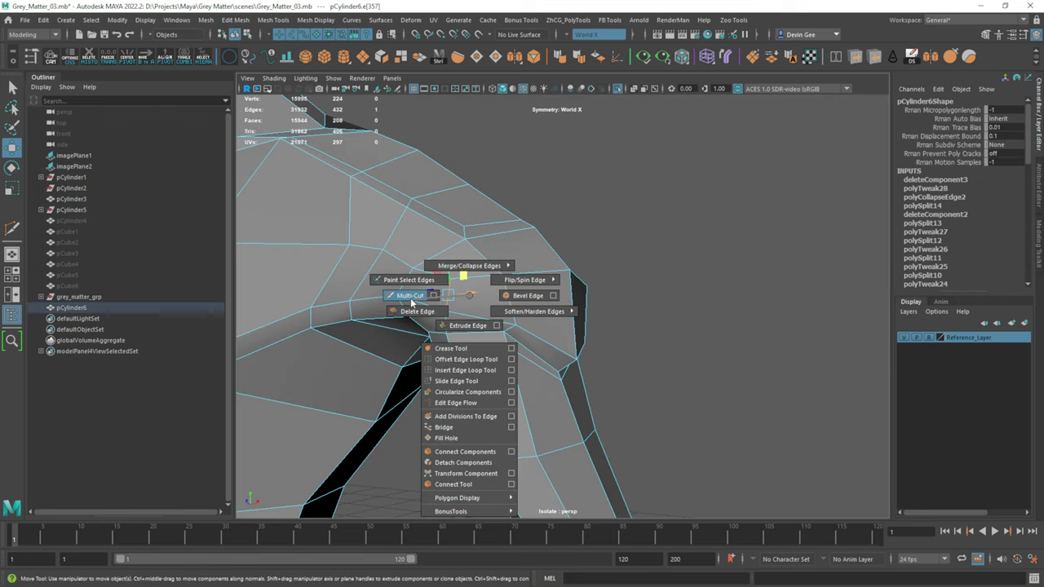
pyautogui.keyDown('shift'); pyautogui.moveTo(438, 297); pyautogui.dragTo(396, 303, button='right'); pyautogui.keyUp('shift')
pyautogui.click(445, 293)
pyautogui.moveTo(445, 293)
pyautogui.keyDown('alt'); pyautogui.mouseDown()
pyautogui.moveTo(553, 323)
pyautogui.moveTo(522, 317)
pyautogui.moveTo(424, 335)
pyautogui.moveTo(471, 304)
pyautogui.mouseUp(); pyautogui.keyUp('alt')
pyautogui.click(522, 317)
pyautogui.click(494, 326)
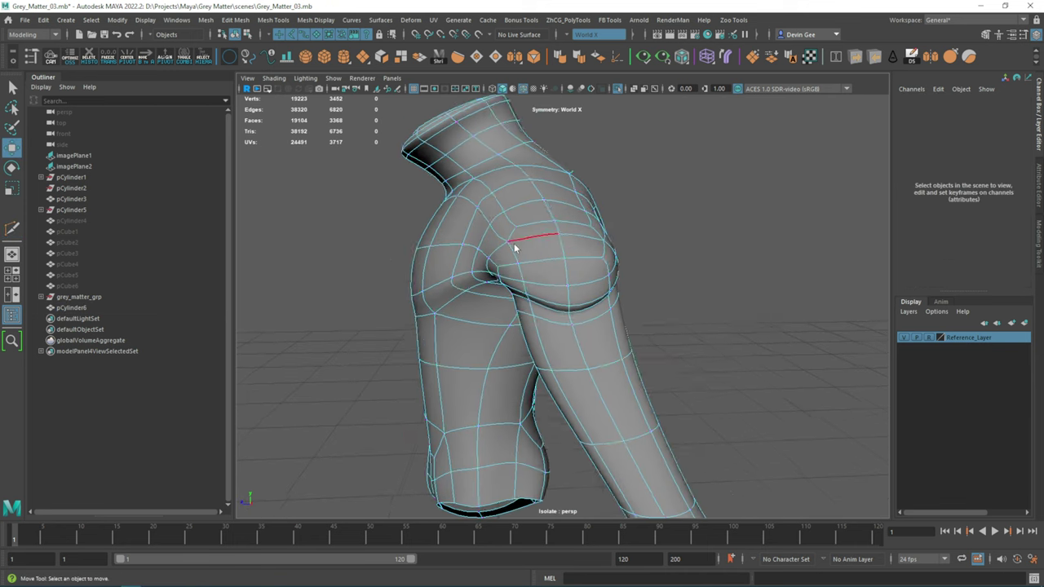
# Pick a vertex on the new edge and switch pCylinder6 to the Grab sculpt brush.
pyautogui.press('F9')
pyautogui.click(526, 257)
pyautogui.keyDown('alt'); pyautogui.moveTo(552, 237); pyautogui.dragTo(454, 93); pyautogui.keyUp('alt')
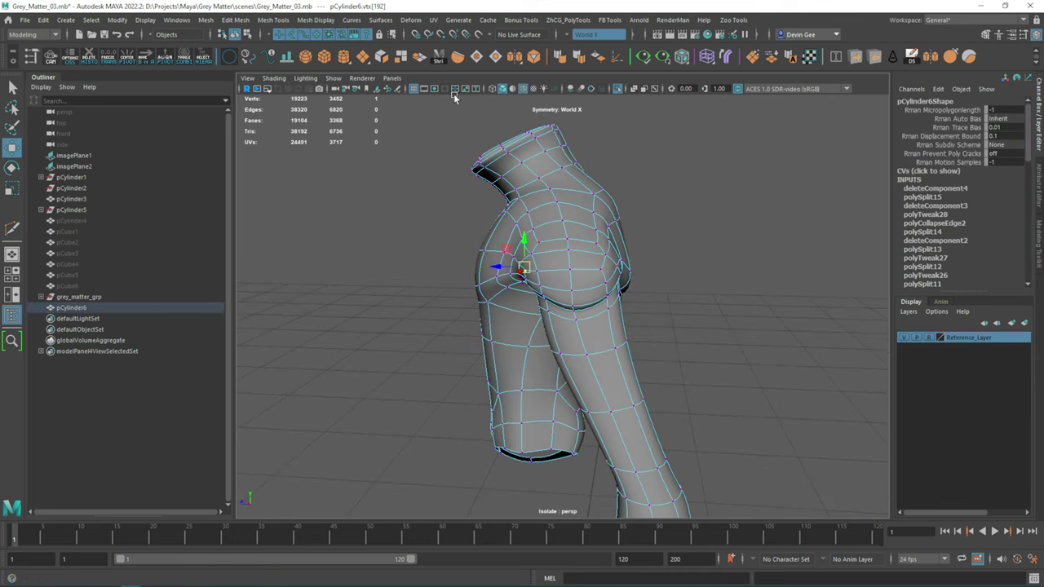
pyautogui.click(280, 24)
pyautogui.moveTo(295, 181)
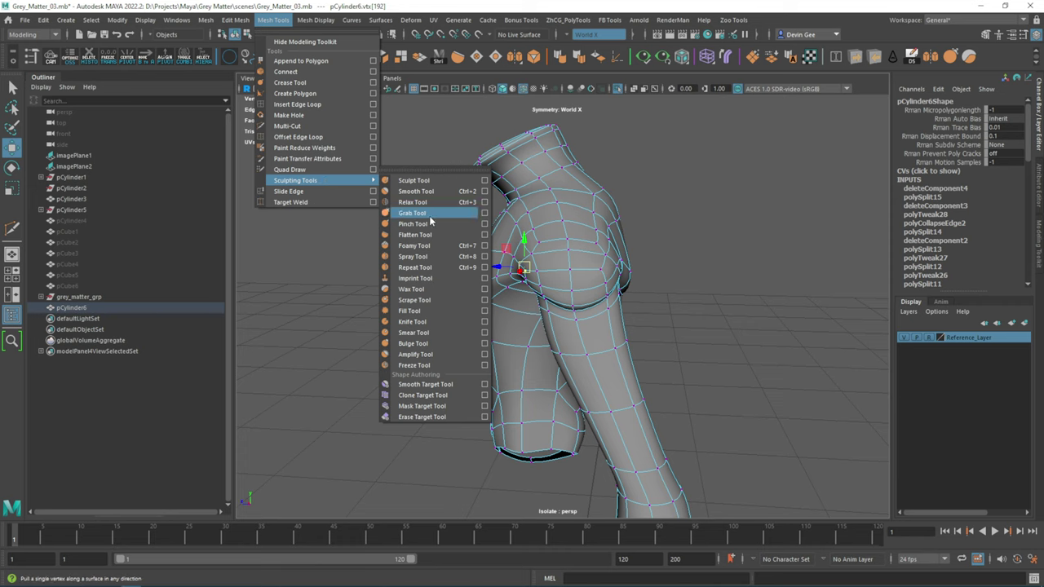
pyautogui.click(424, 214)
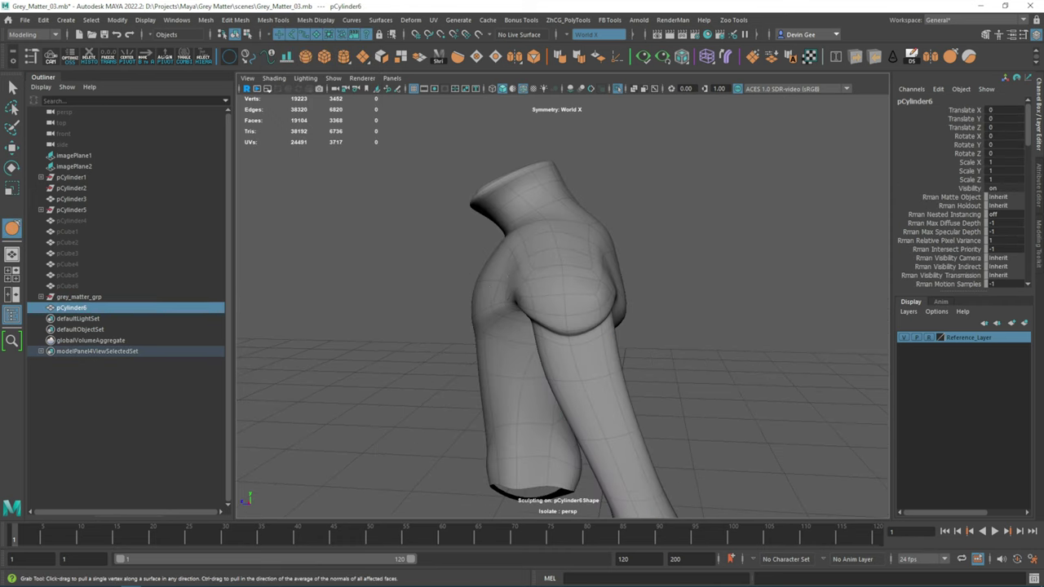
pyautogui.keyDown('alt'); pyautogui.moveTo(490, 287); pyautogui.dragTo(535, 302); pyautogui.keyUp('alt')
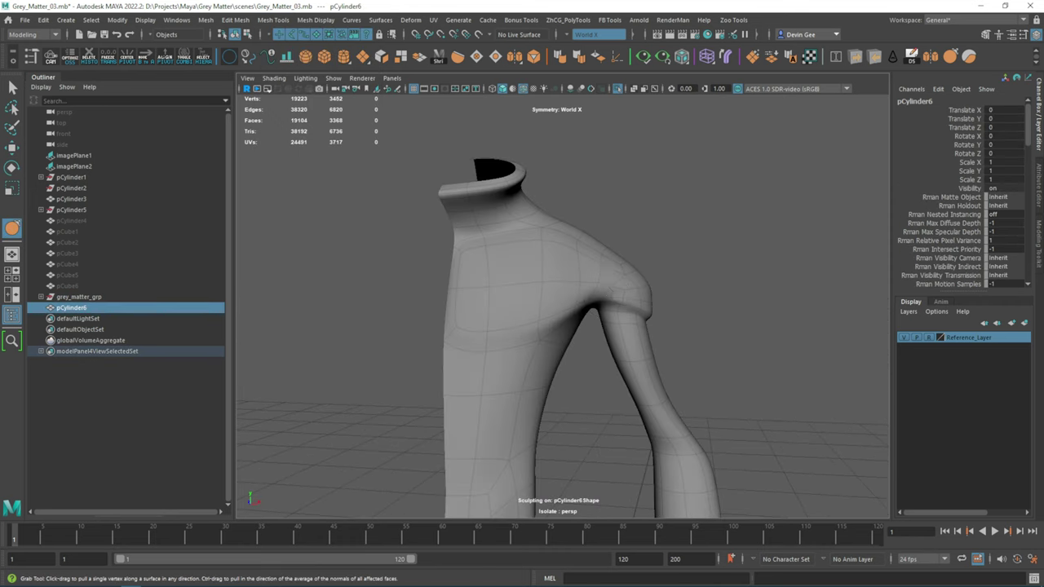
pyautogui.moveTo(608, 277)
pyautogui.keyDown('alt'); pyautogui.mouseDown()
pyautogui.moveTo(610, 303)
pyautogui.moveTo(624, 290)
pyautogui.mouseUp(); pyautogui.keyUp('alt')
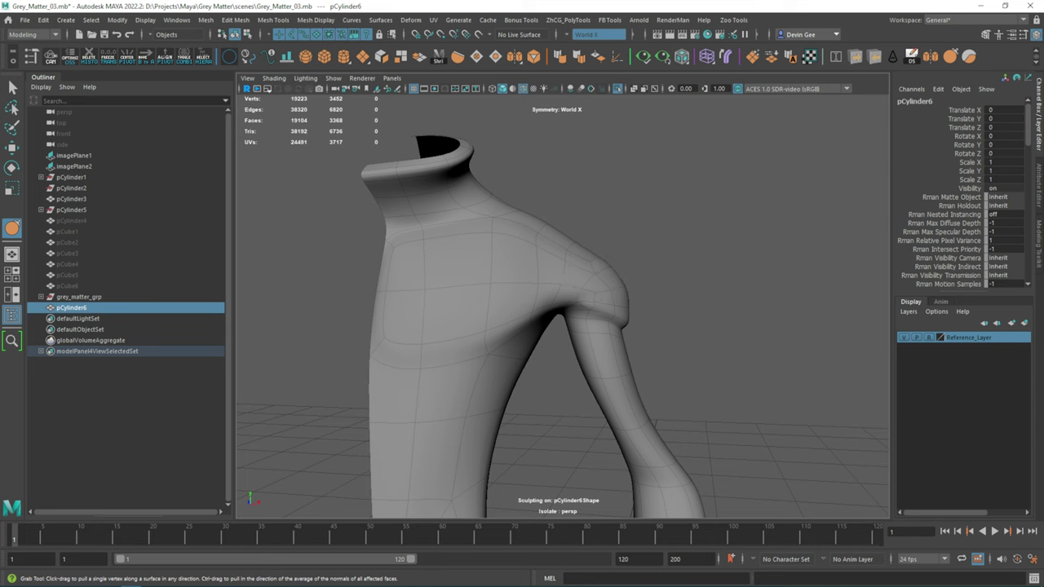
pyautogui.scroll(-3, 625, 287)
# Grab-sculpt the shoulder into a rounded bulge, checking the front, side and perspective views.
pyautogui.press('space')
pyautogui.press('space')
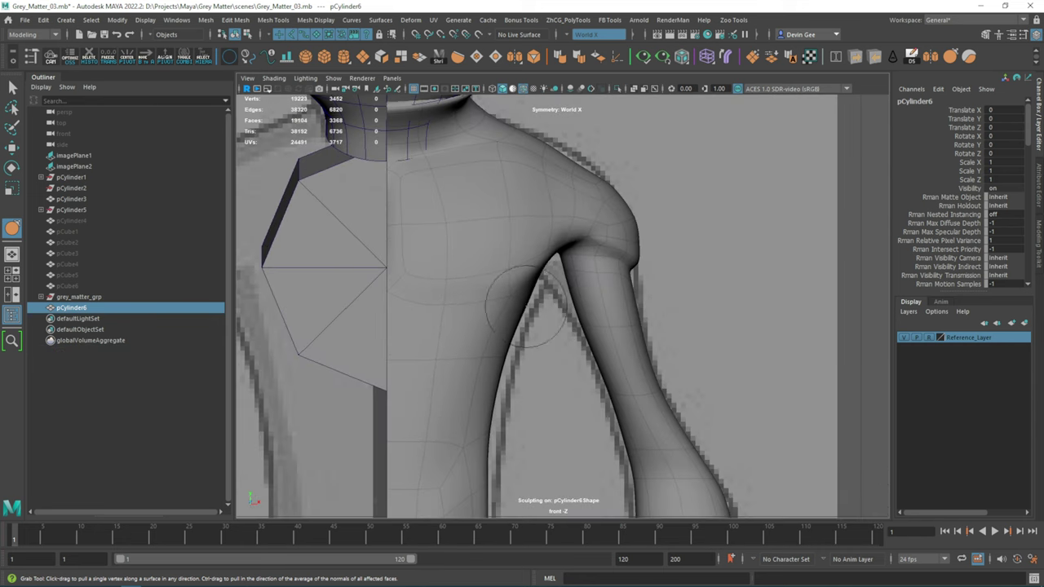
pyautogui.scroll(-3, 526, 306)
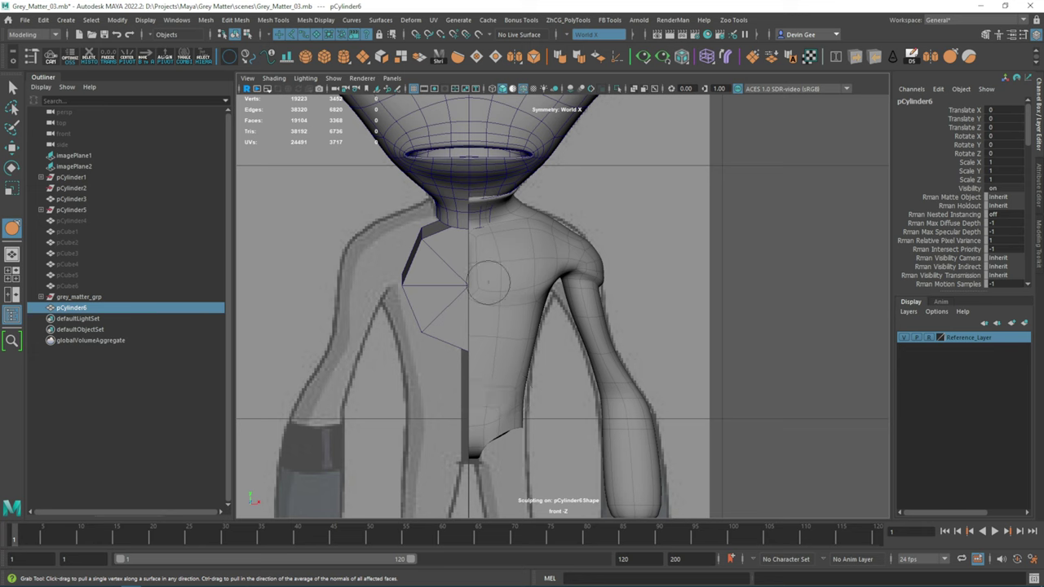
pyautogui.scroll(1, 488, 282)
pyautogui.scroll(1, 497, 280)
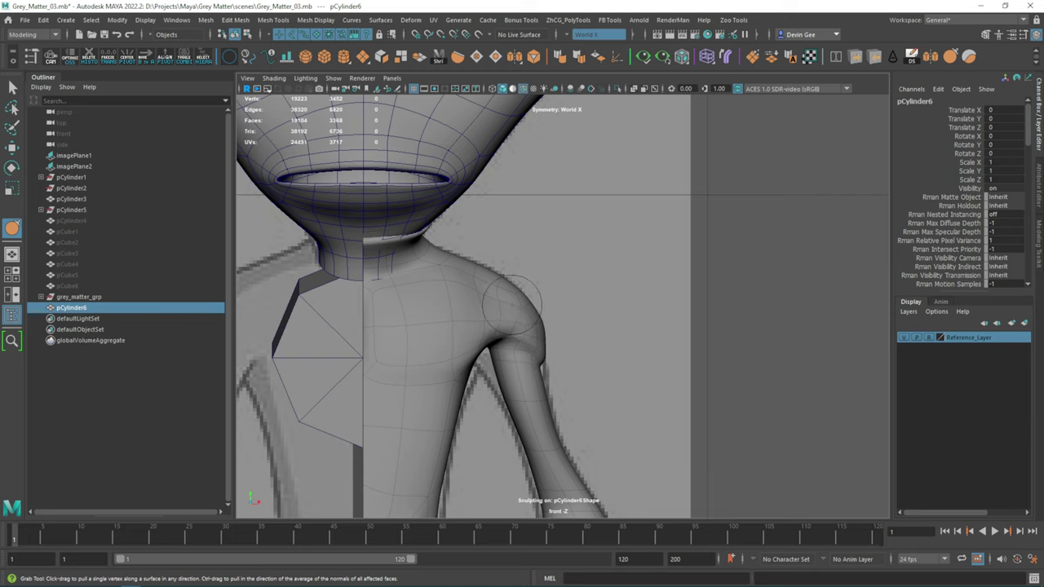
pyautogui.press('space')
pyautogui.press('space')
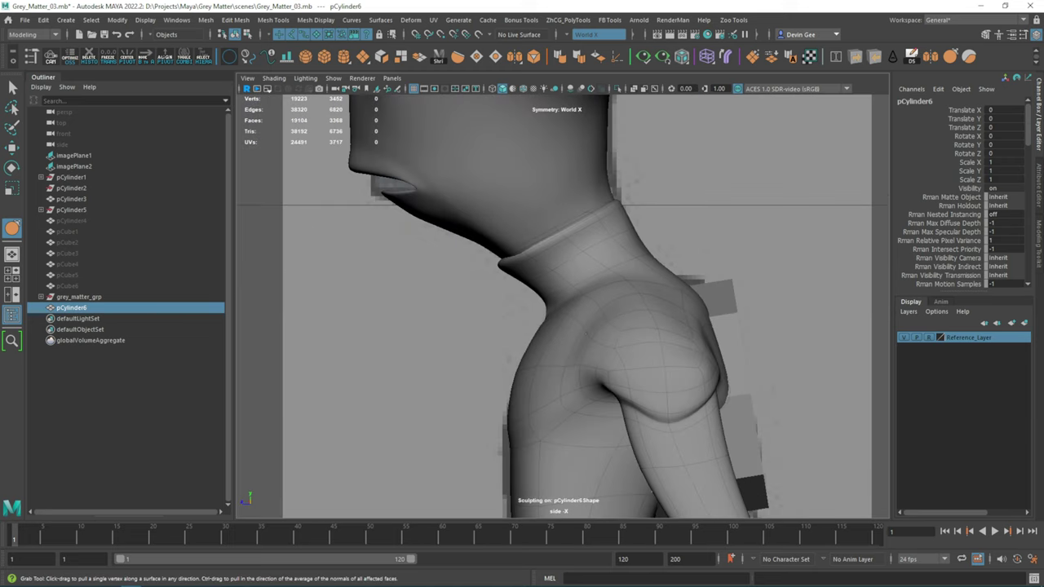
pyautogui.keyDown('alt'); pyautogui.moveTo(719, 320); pyautogui.dragTo(621, 326, button='middle'); pyautogui.keyUp('alt')
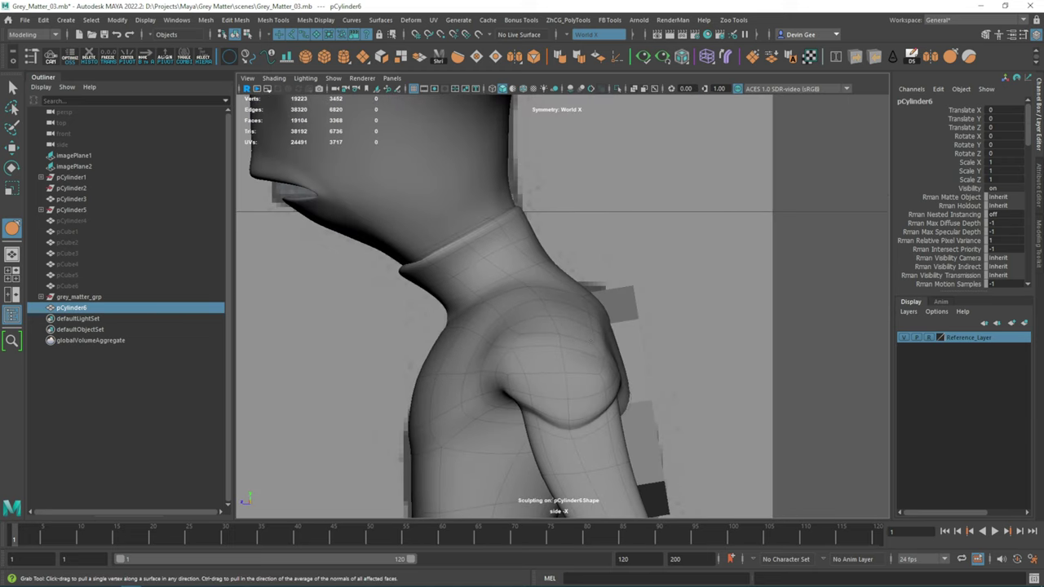
pyautogui.press('space')
pyautogui.press('space')
pyautogui.keyDown('alt'); pyautogui.moveTo(681, 252); pyautogui.dragTo(590, 304); pyautogui.keyUp('alt')
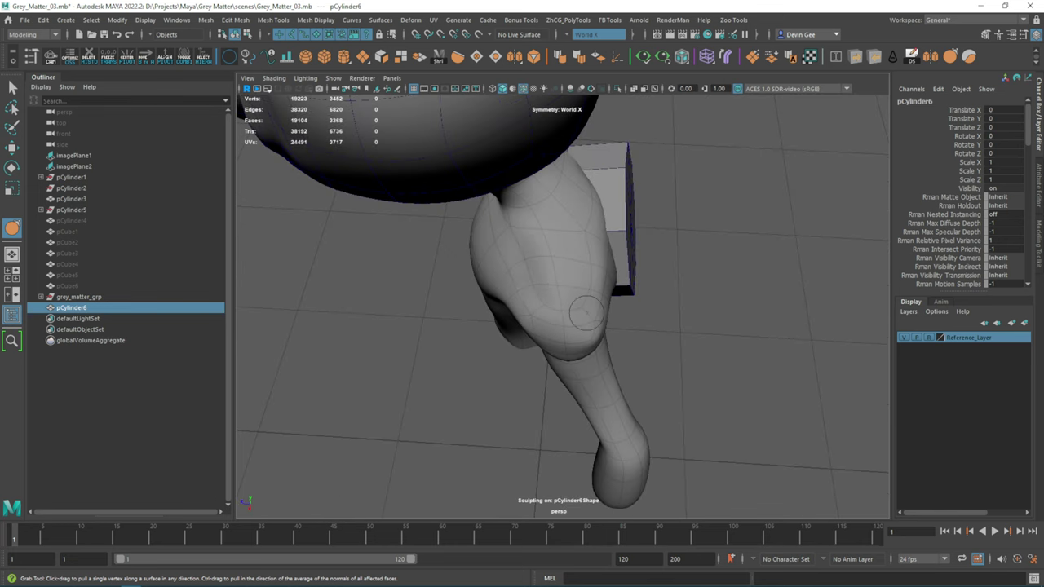
pyautogui.moveTo(641, 323)
pyautogui.keyDown('alt'); pyautogui.mouseDown()
pyautogui.moveTo(578, 261)
pyautogui.moveTo(588, 273)
pyautogui.moveTo(548, 263)
pyautogui.mouseUp(); pyautogui.keyUp('alt')
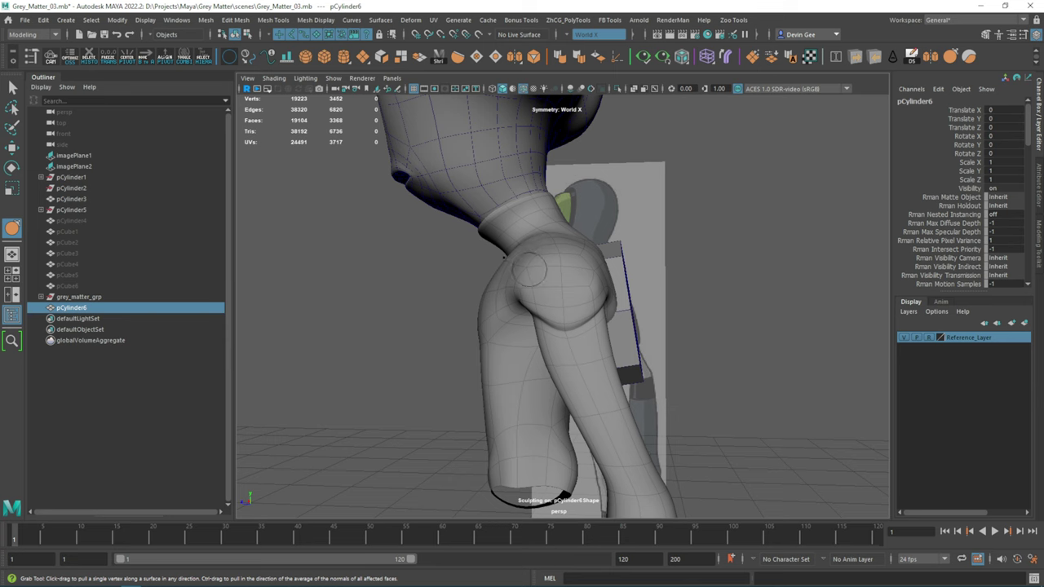
pyautogui.moveTo(650, 325)
pyautogui.keyDown('alt'); pyautogui.mouseDown()
pyautogui.moveTo(732, 256)
pyautogui.moveTo(633, 368)
pyautogui.moveTo(628, 275)
pyautogui.moveTo(607, 249)
pyautogui.mouseUp(); pyautogui.keyUp('alt')
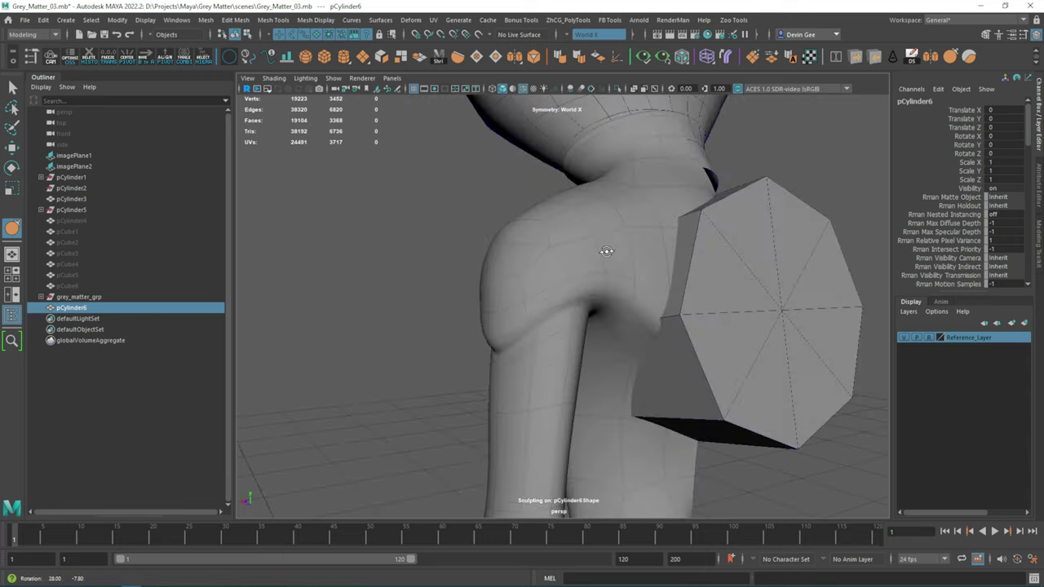
pyautogui.keyDown('alt'); pyautogui.moveTo(606, 250); pyautogui.dragTo(657, 258, button='right'); pyautogui.keyUp('alt')
pyautogui.keyDown('alt'); pyautogui.moveTo(658, 258); pyautogui.dragTo(493, 406); pyautogui.keyUp('alt')
# Taper the arm down to the forearm end to match the front reference outline.
pyautogui.press('space')
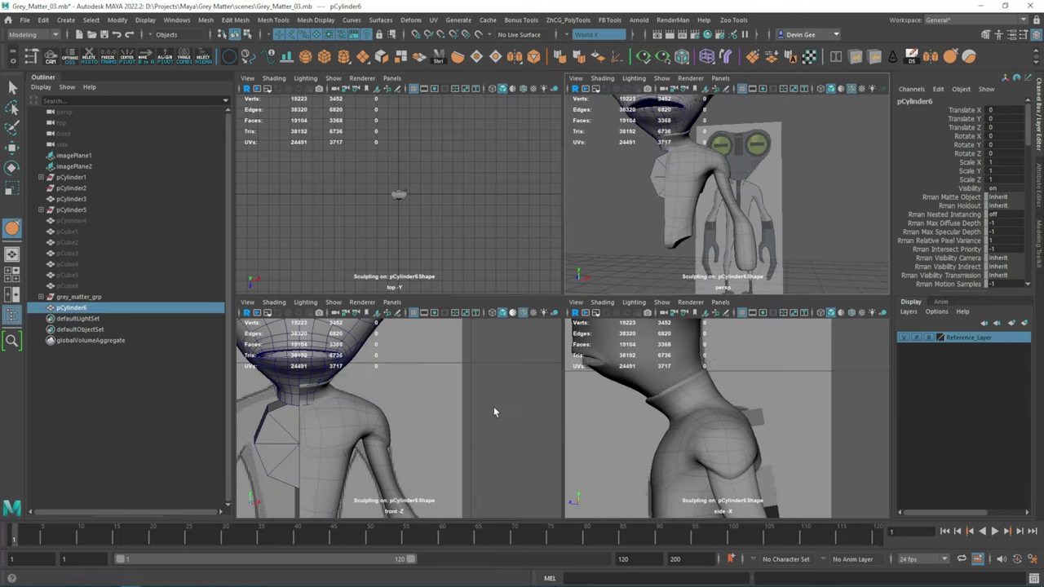
pyautogui.press('space')
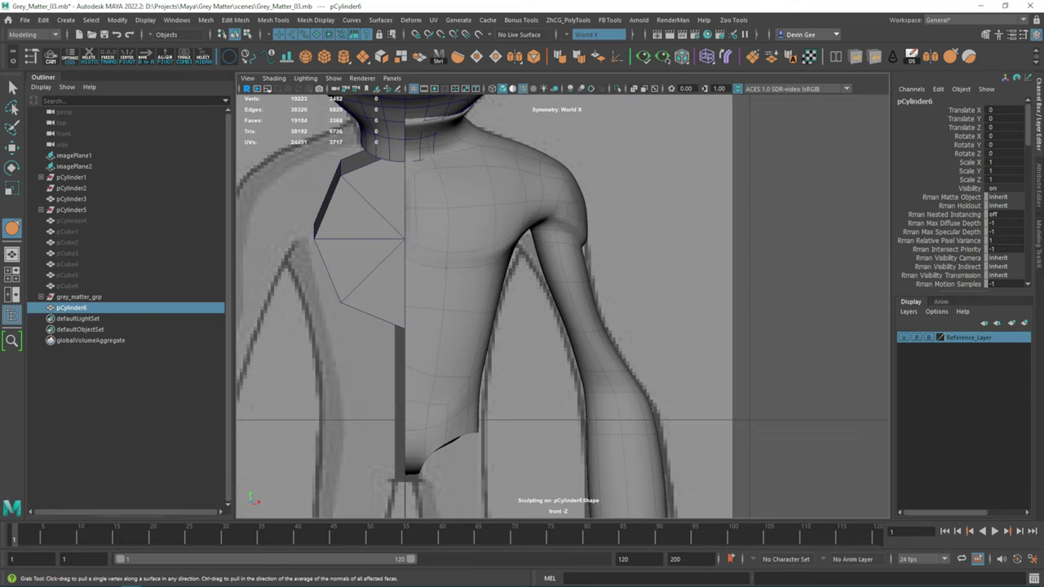
pyautogui.keyDown('alt'); pyautogui.moveTo(541, 272); pyautogui.dragTo(558, 215, button='right'); pyautogui.keyUp('alt')
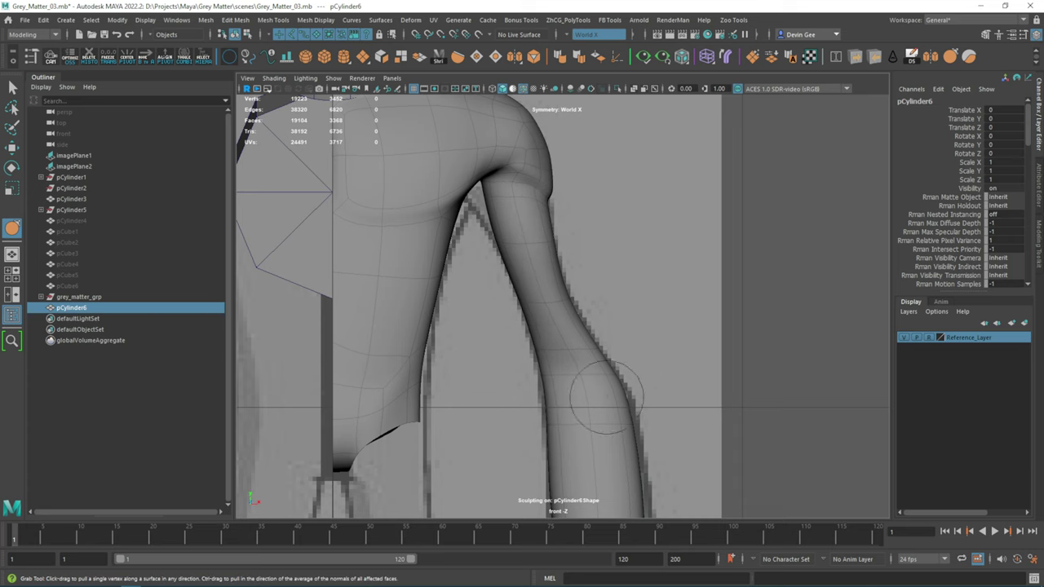
pyautogui.keyDown('alt'); pyautogui.moveTo(639, 406); pyautogui.dragTo(594, 214, button='middle'); pyautogui.keyUp('alt')
pyautogui.press('space')
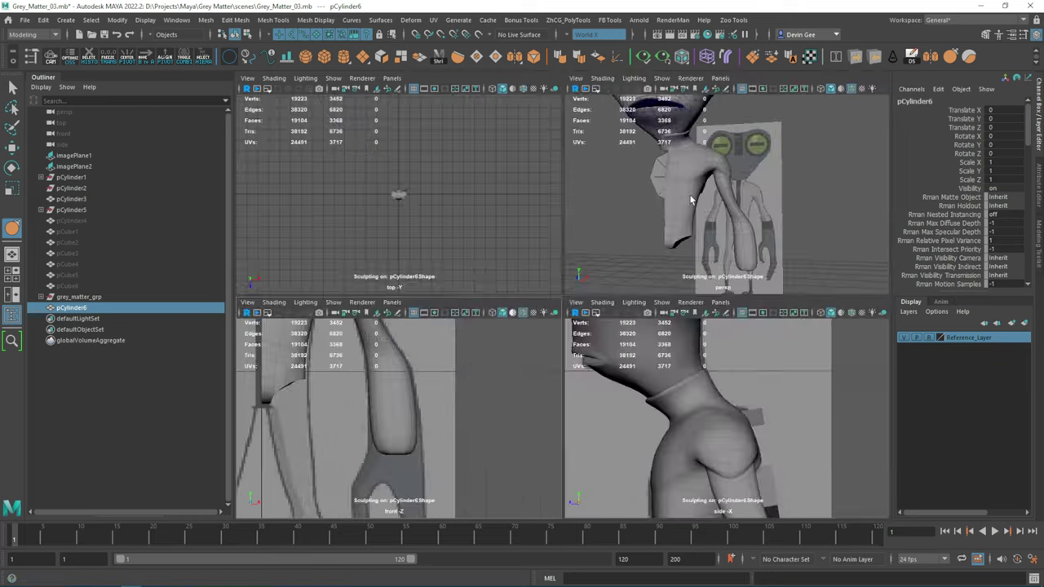
pyautogui.press('space')
pyautogui.moveTo(531, 282)
pyautogui.keyDown('alt'); pyautogui.mouseDown()
pyautogui.moveTo(683, 296)
pyautogui.moveTo(611, 343)
pyautogui.moveTo(480, 349)
pyautogui.mouseUp(); pyautogui.keyUp('alt')
# Move the elbow vertices of the arm in the side and perspective views.
pyautogui.press('w')
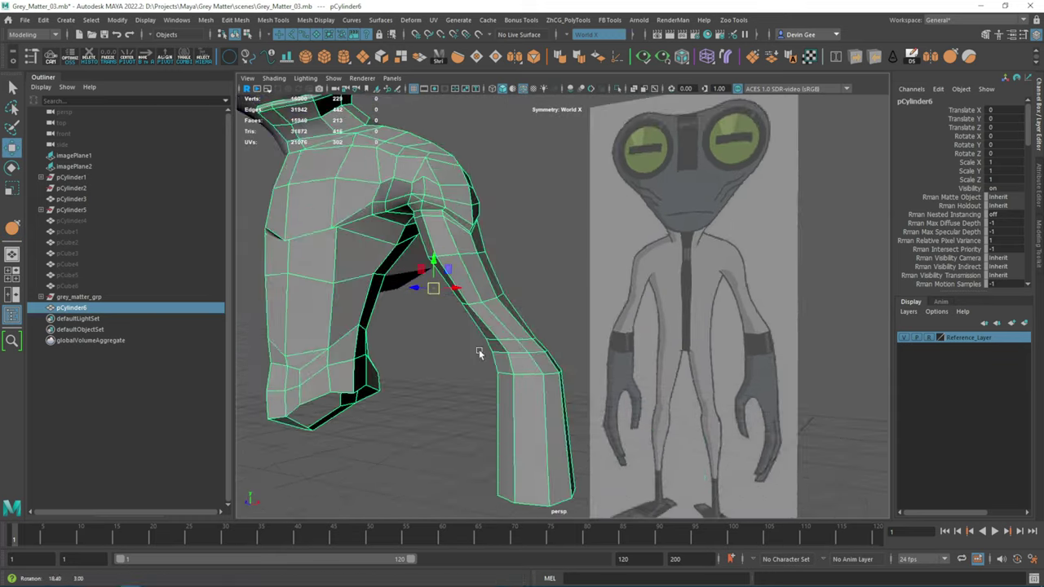
pyautogui.press('space')
pyautogui.press('space')
pyautogui.scroll(3, 620, 392)
pyautogui.moveTo(571, 273); pyautogui.dragTo(553, 290, button='right')
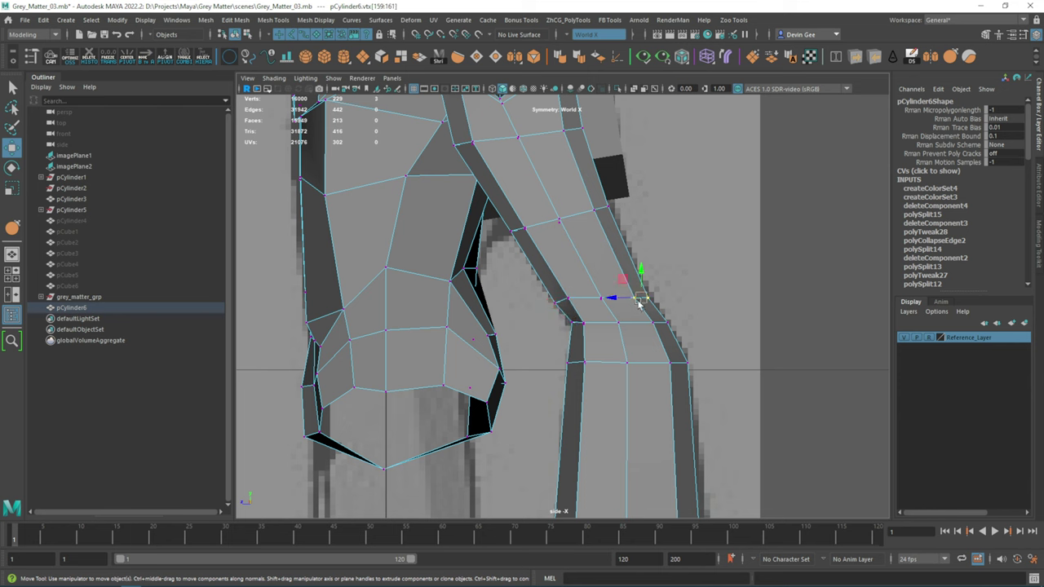
pyautogui.keyDown('alt'); pyautogui.moveTo(674, 366); pyautogui.dragTo(634, 338, button='middle'); pyautogui.keyUp('alt')
pyautogui.click(634, 338)
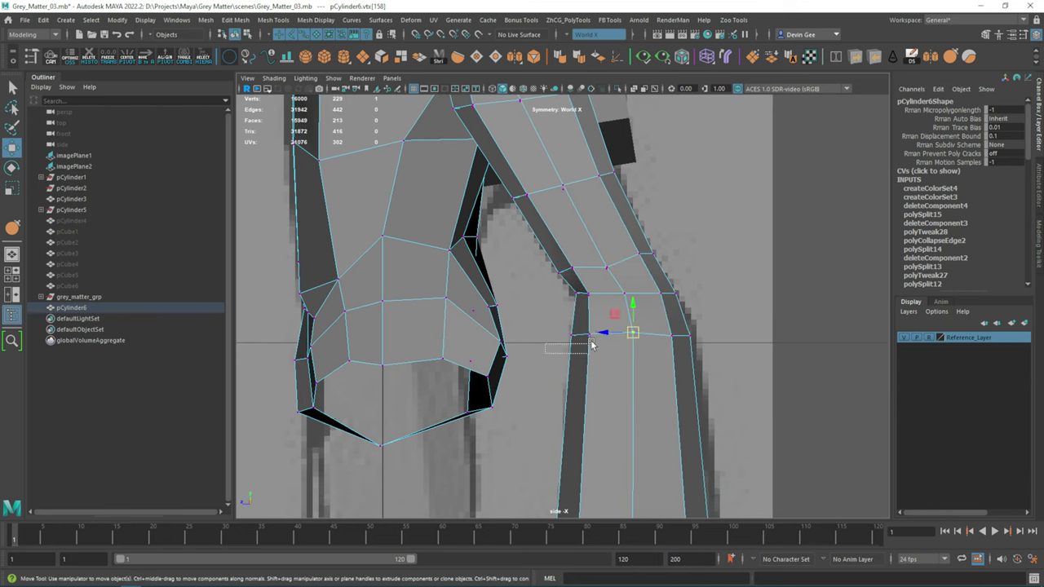
pyautogui.press('space')
pyautogui.press('space')
pyautogui.moveTo(543, 275)
pyautogui.keyDown('alt'); pyautogui.mouseDown()
pyautogui.moveTo(558, 263)
pyautogui.moveTo(548, 328)
pyautogui.moveTo(611, 345)
pyautogui.moveTo(625, 329)
pyautogui.moveTo(535, 323)
pyautogui.moveTo(549, 322)
pyautogui.mouseUp(); pyautogui.keyUp('alt')
pyautogui.click(558, 262)
pyautogui.click(625, 329)
# Extrude the selected forearm faces with Ctrl+E to add a new limb segment.
pyautogui.click(551, 259)
pyautogui.hotkey('ctrl', 'e')
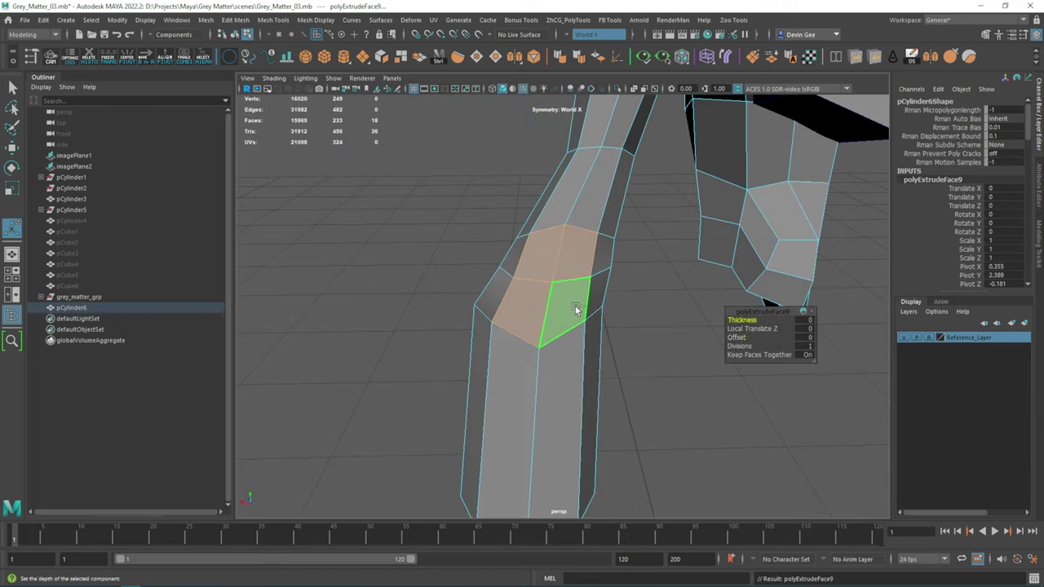
pyautogui.keyDown('alt'); pyautogui.moveTo(739, 337); pyautogui.dragTo(545, 313); pyautogui.keyUp('alt')
pyautogui.hotkey('ctrl', 'z')
pyautogui.scroll(5, 545, 314)
pyautogui.hotkey('ctrl', 'e')
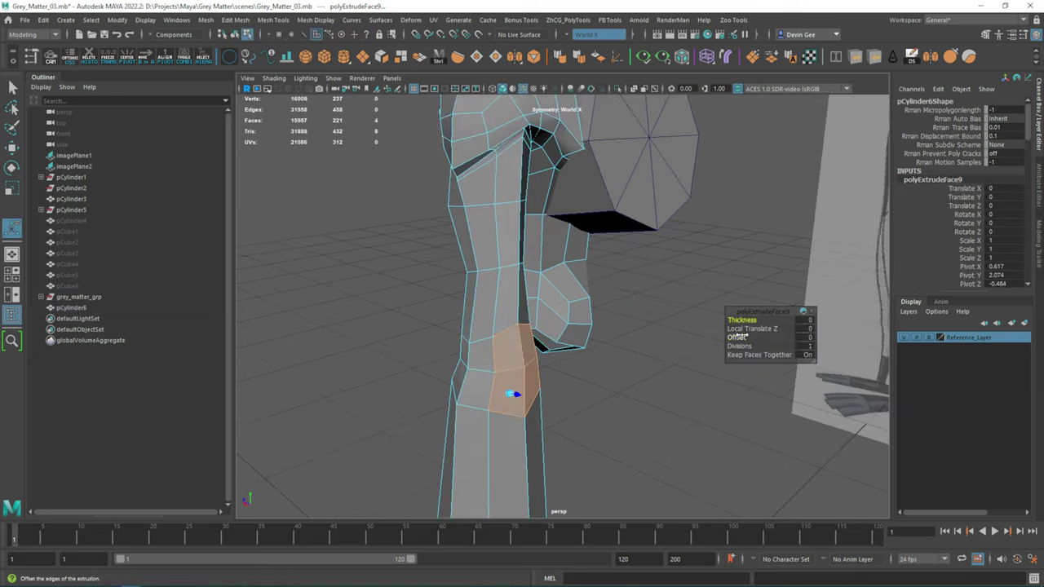
pyautogui.press('w')
pyautogui.moveTo(513, 395)
pyautogui.keyDown('alt'); pyautogui.mouseDown()
pyautogui.moveTo(565, 243)
pyautogui.moveTo(430, 318)
pyautogui.mouseUp(); pyautogui.keyUp('alt')
pyautogui.press('space')
pyautogui.press('space')
# Select the forearm faces with smooth preview turned off to see the cage.
pyautogui.press('F9')
pyautogui.moveTo(490, 298)
pyautogui.keyDown('alt'); pyautogui.mouseDown()
pyautogui.moveTo(551, 344)
pyautogui.moveTo(553, 314)
pyautogui.moveTo(582, 321)
pyautogui.moveTo(516, 275)
pyautogui.moveTo(609, 259)
pyautogui.moveTo(517, 297)
pyautogui.moveTo(418, 313)
pyautogui.moveTo(599, 294)
pyautogui.moveTo(602, 334)
pyautogui.mouseUp(); pyautogui.keyUp('alt')
pyautogui.press('F11')
pyautogui.click(522, 334)
pyautogui.scroll(5, 516, 275)
pyautogui.click(560, 299)
pyautogui.press('1')
# Delete the forearm's end-cap faces so the tip is open.
pyautogui.scroll(3, 545, 326)
pyautogui.rightClick(501, 303)
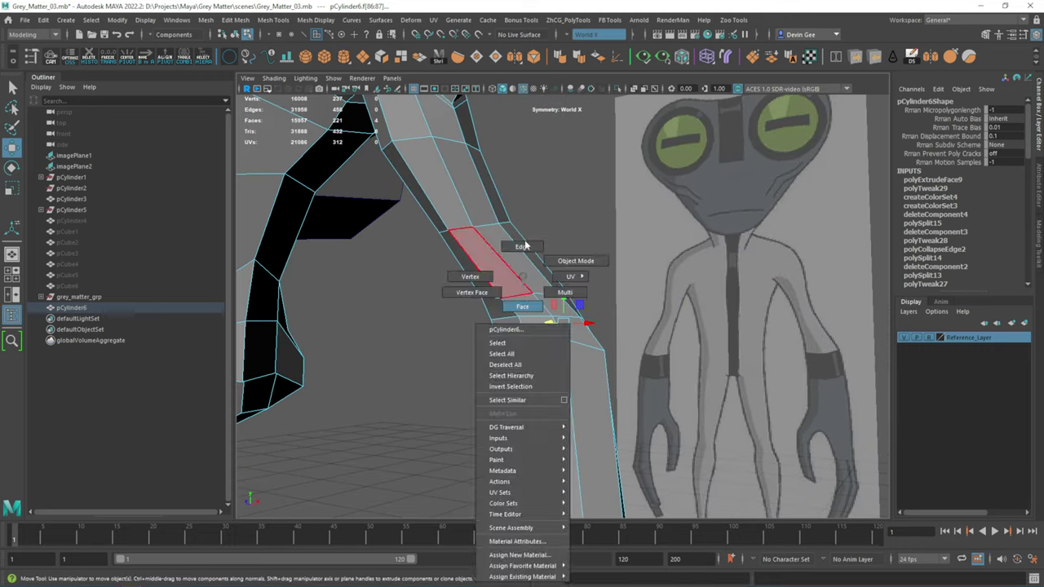
pyautogui.click(526, 326)
pyautogui.moveTo(527, 327)
pyautogui.keyDown('alt'); pyautogui.mouseDown()
pyautogui.moveTo(574, 326)
pyautogui.moveTo(389, 333)
pyautogui.moveTo(541, 362)
pyautogui.moveTo(564, 298)
pyautogui.moveTo(595, 67)
pyautogui.mouseUp(); pyautogui.keyUp('alt')
pyautogui.click(545, 331)
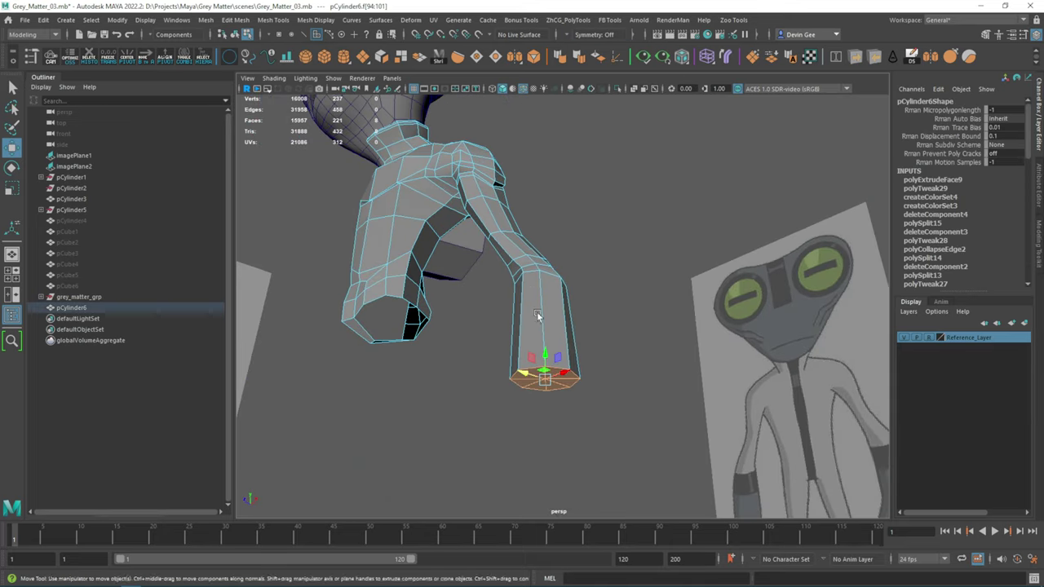
pyautogui.press('Delete')
# Review the model in front and perspective views, then bring File Explorer forward.
pyautogui.keyDown('alt'); pyautogui.moveTo(536, 316); pyautogui.dragTo(492, 329); pyautogui.keyUp('alt')
pyautogui.moveTo(431, 221); pyautogui.dragTo(431, 196, button='right')
pyautogui.press('space')
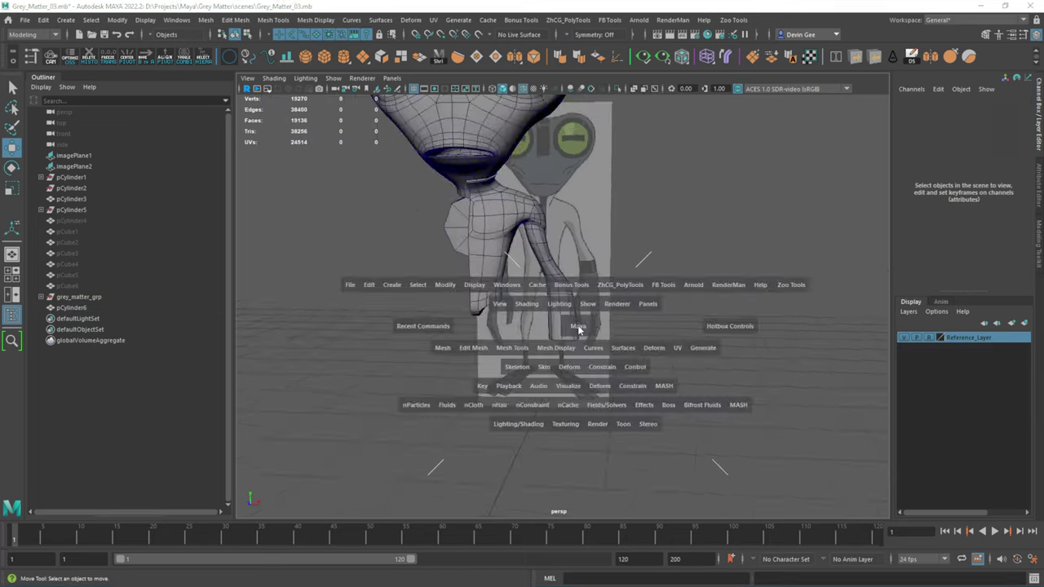
pyautogui.moveTo(579, 329); pyautogui.dragTo(481, 431)
pyautogui.press('space')
pyautogui.press('space')
pyautogui.scroll(-5, 588, 254)
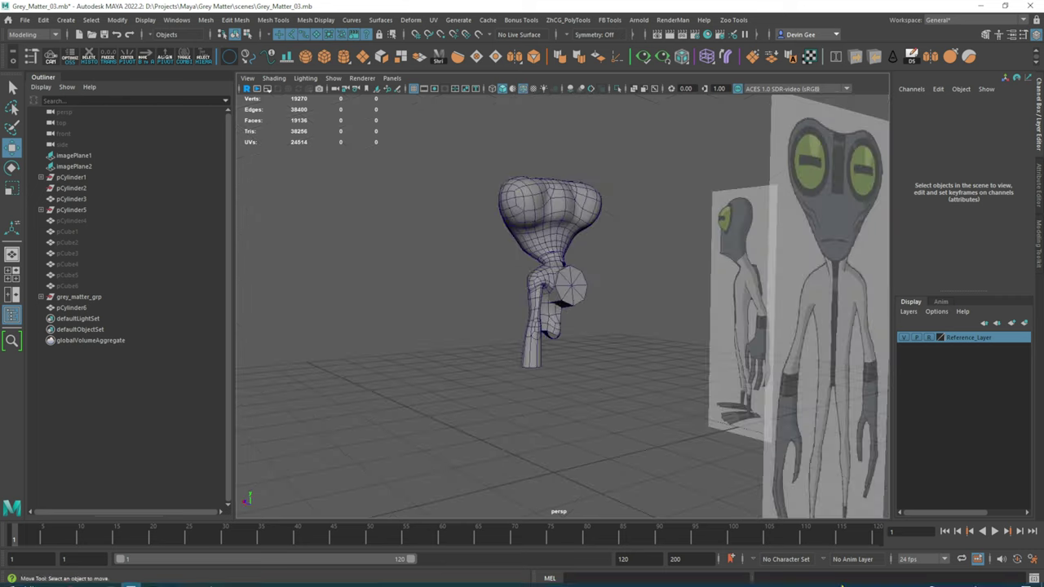
pyautogui.hotkey('alt', 'Tab')
# Browse from This PC to D:\Projects\Maya\Grey Matter.
pyautogui.moveTo(492, 361); pyautogui.dragTo(492, 180)
pyautogui.click(408, 438)
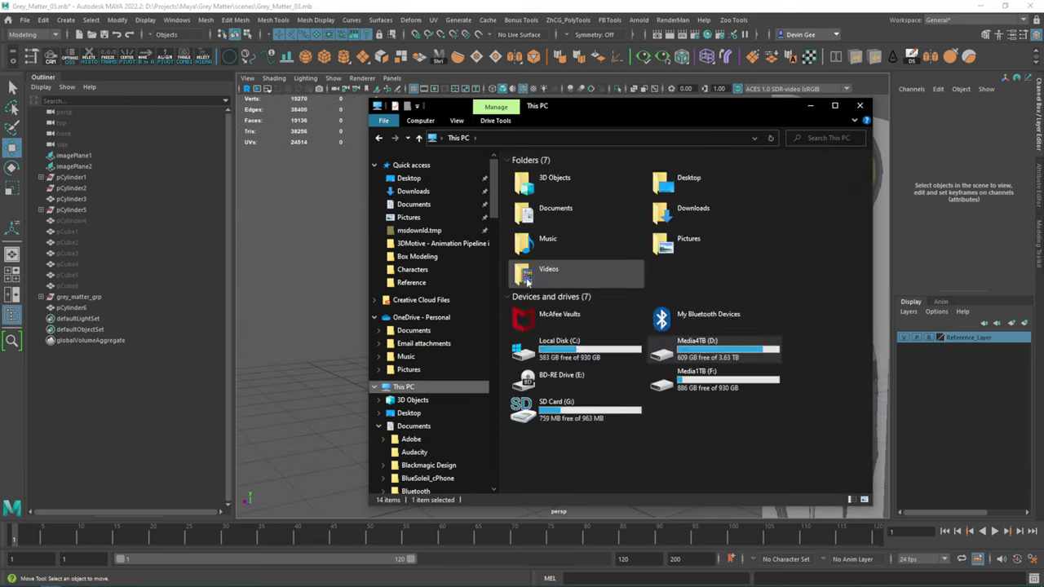
pyautogui.doubleClick(677, 318)
pyautogui.doubleClick(533, 183)
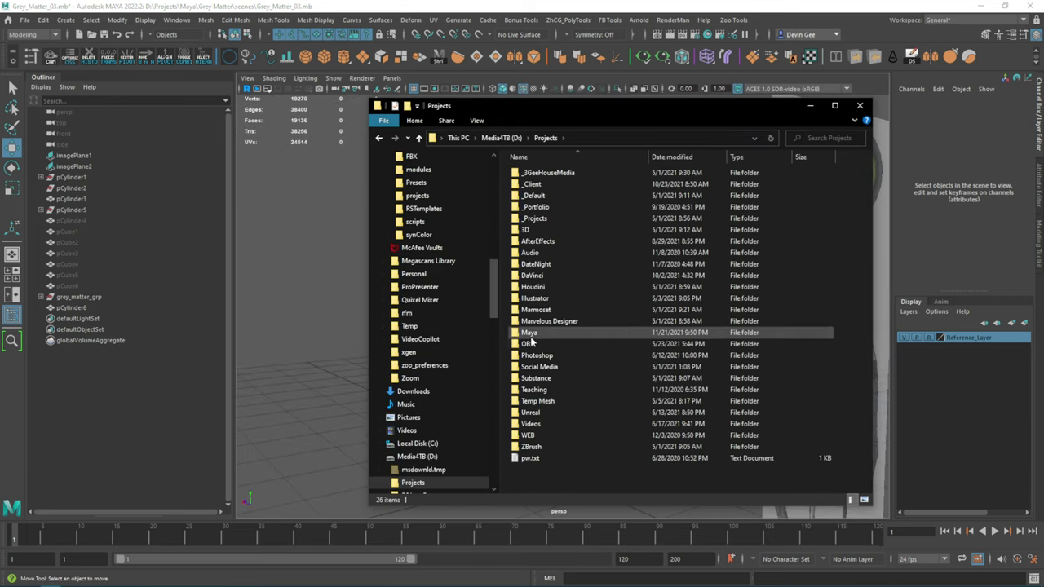
pyautogui.doubleClick(538, 333)
pyautogui.scroll(-2, 565, 328)
pyautogui.scroll(1, 565, 329)
pyautogui.doubleClick(530, 241)
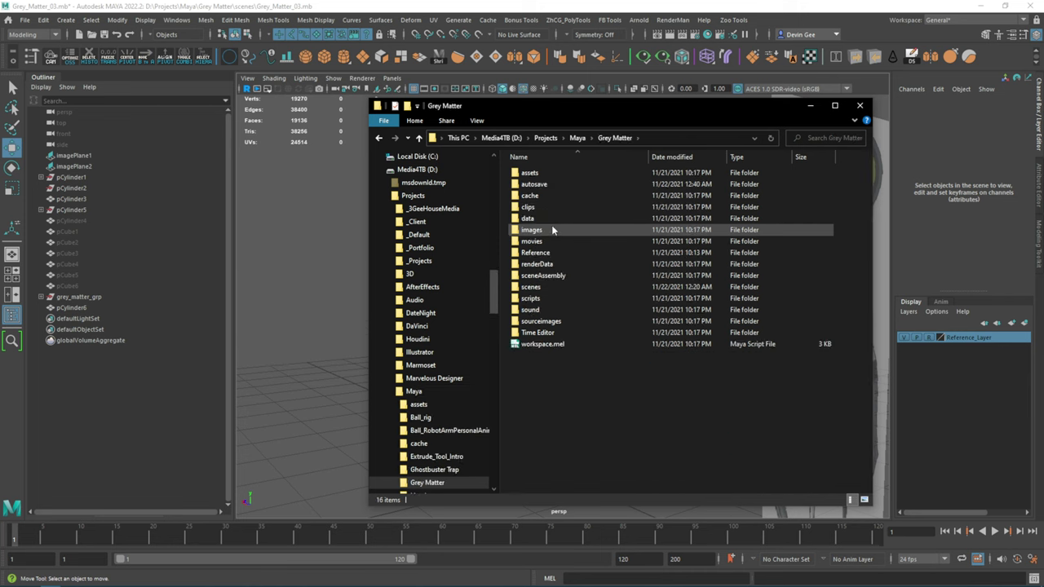
# Open ben_10_grey_matter_Back.jpg from the Reference folder in a small Photos window.
pyautogui.doubleClick(532, 229)
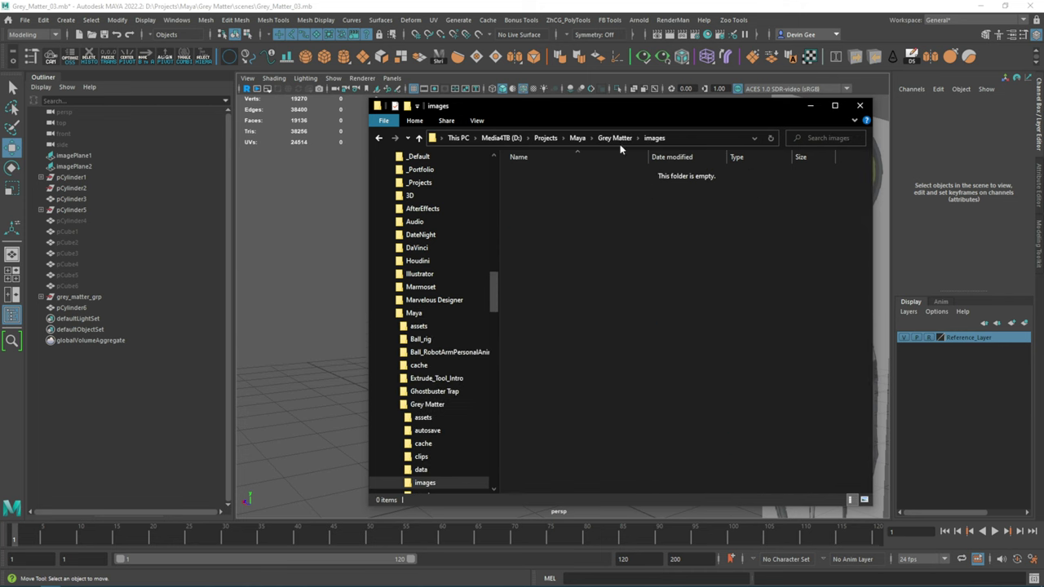
pyautogui.hotkey('alt', 'Left')
pyautogui.doubleClick(538, 322)
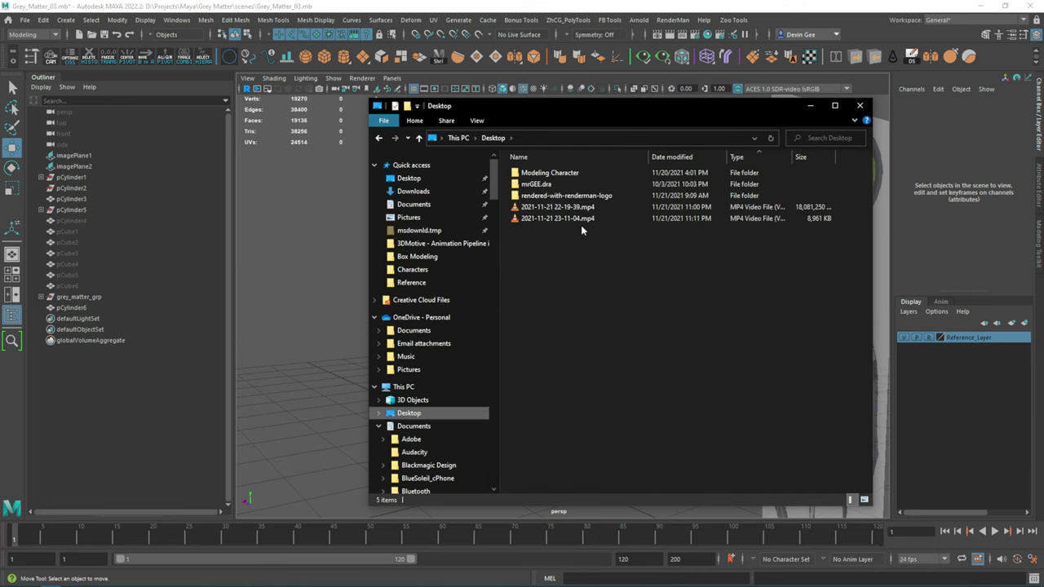
pyautogui.click(427, 300)
pyautogui.doubleClick(553, 254)
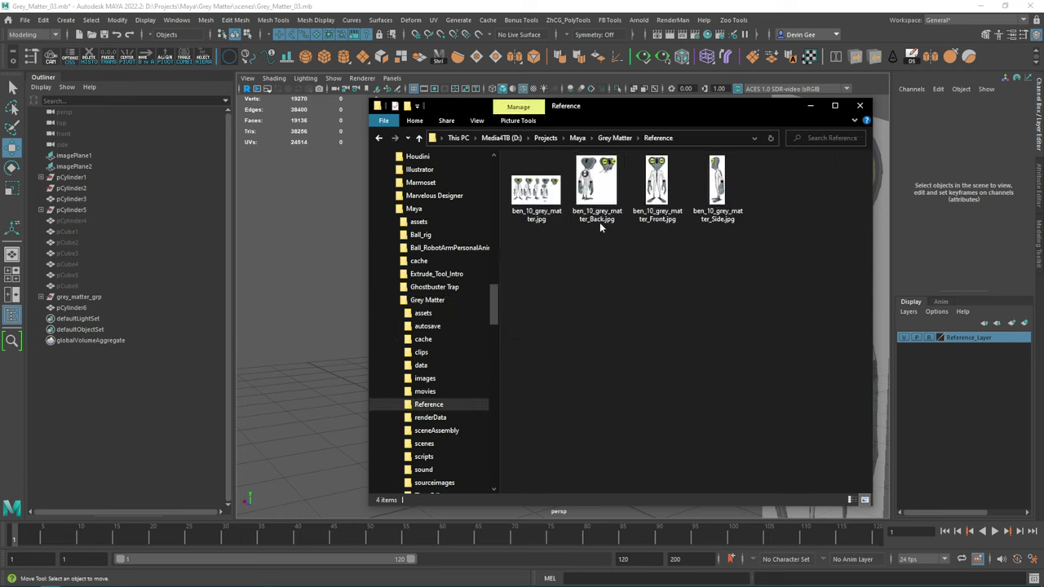
pyautogui.doubleClick(597, 194)
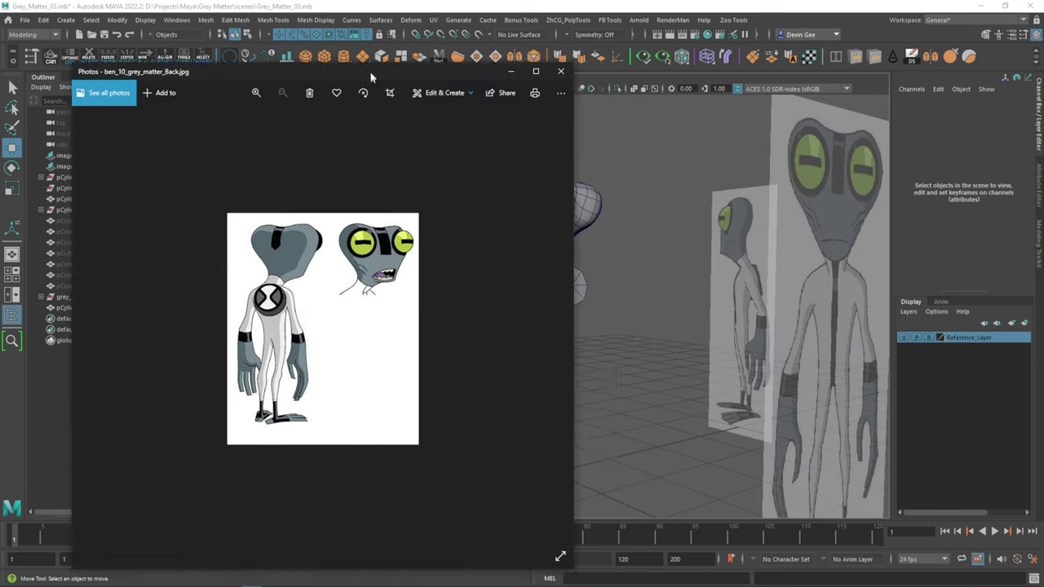
pyautogui.moveTo(549, 545); pyautogui.dragTo(318, 318)
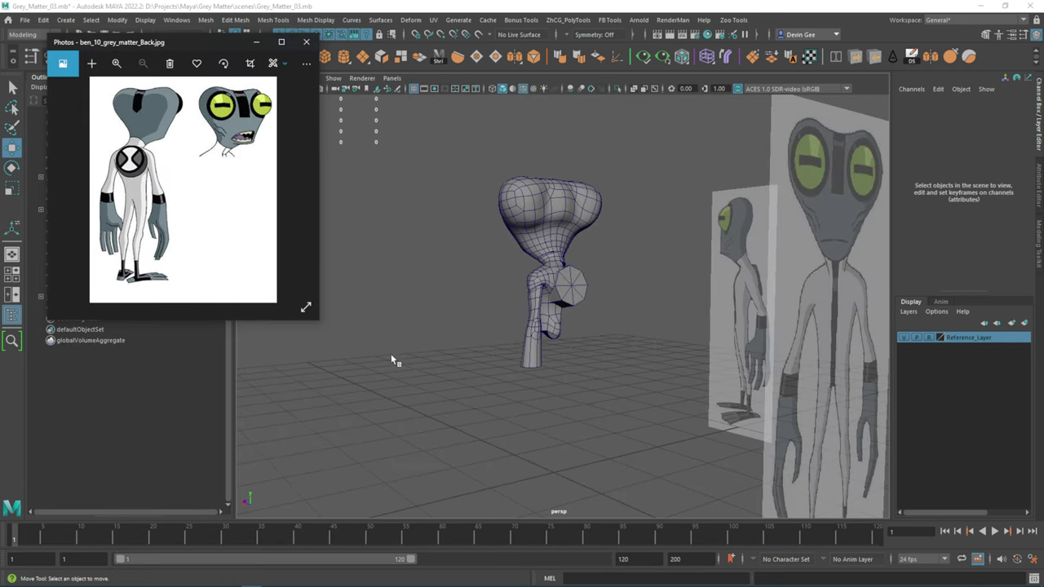
pyautogui.click(306, 41)
pyautogui.scroll(5, 499, 255)
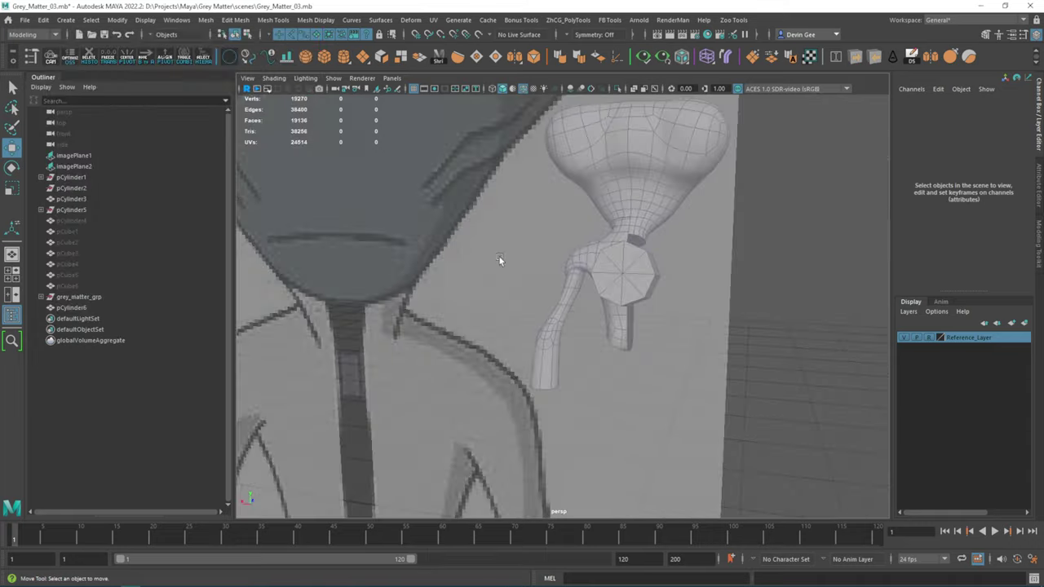
pyautogui.keyDown('alt'); pyautogui.moveTo(499, 255); pyautogui.dragTo(538, 277); pyautogui.keyUp('alt')
pyautogui.click(618, 282)
pyautogui.moveTo(620, 287)
pyautogui.keyDown('alt'); pyautogui.mouseDown()
pyautogui.moveTo(610, 272)
pyautogui.moveTo(722, 293)
pyautogui.mouseUp(); pyautogui.keyUp('alt')
pyautogui.click(722, 293)
pyautogui.scroll(-2, 596, 306)
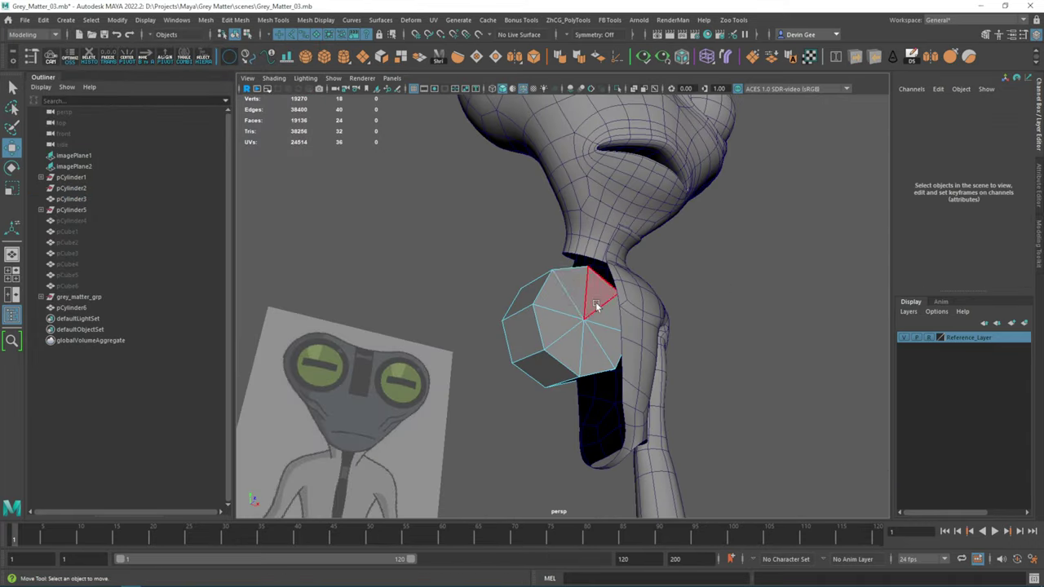
pyautogui.click(597, 296)
pyautogui.keyDown('alt'); pyautogui.moveTo(597, 296); pyautogui.dragTo(590, 340); pyautogui.keyUp('alt')
pyautogui.keyDown('alt'); pyautogui.moveTo(585, 294); pyautogui.dragTo(610, 341); pyautogui.keyUp('alt')
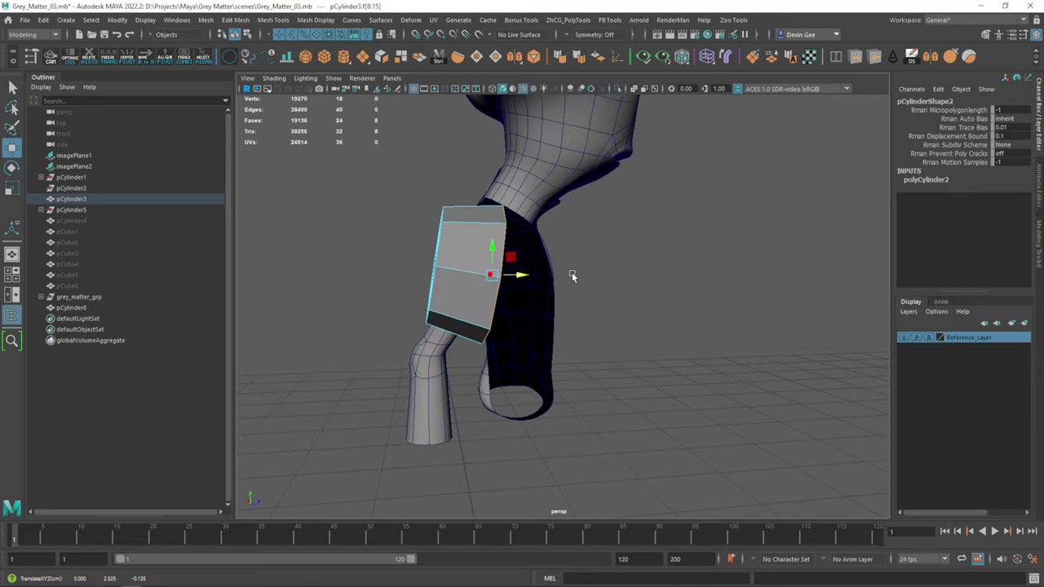
pyautogui.moveTo(572, 275)
pyautogui.keyDown('alt'); pyautogui.mouseDown()
pyautogui.moveTo(467, 245)
pyautogui.moveTo(625, 269)
pyautogui.mouseUp(); pyautogui.keyUp('alt')
pyautogui.moveTo(625, 270); pyautogui.dragTo(669, 241, button='right')
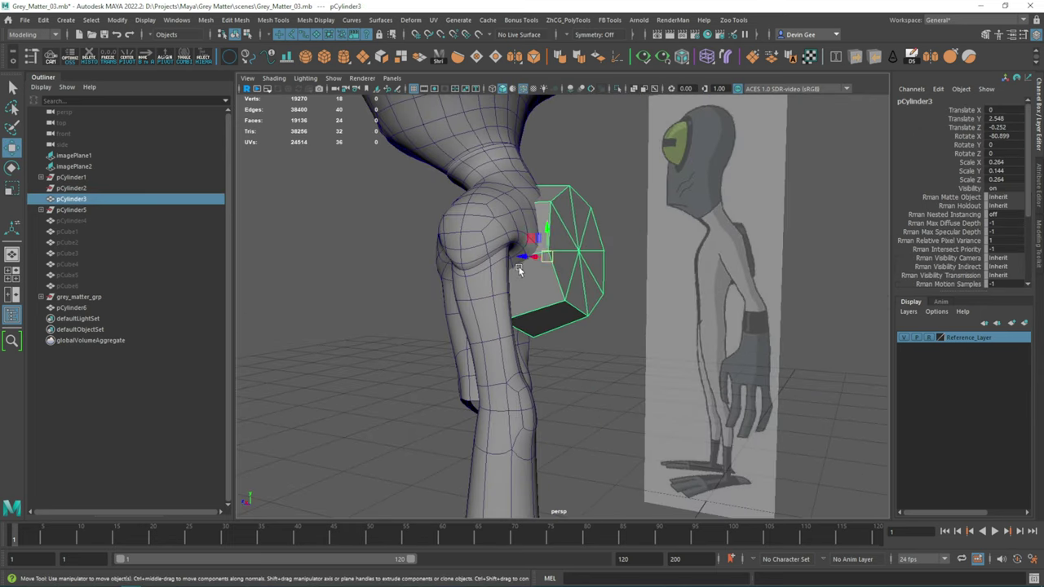
pyautogui.moveTo(535, 259)
pyautogui.keyDown('alt'); pyautogui.mouseDown()
pyautogui.moveTo(475, 291)
pyautogui.moveTo(618, 226)
pyautogui.mouseUp(); pyautogui.keyUp('alt')
pyautogui.click(576, 283)
pyautogui.moveTo(576, 282); pyautogui.dragTo(576, 245, button='right')
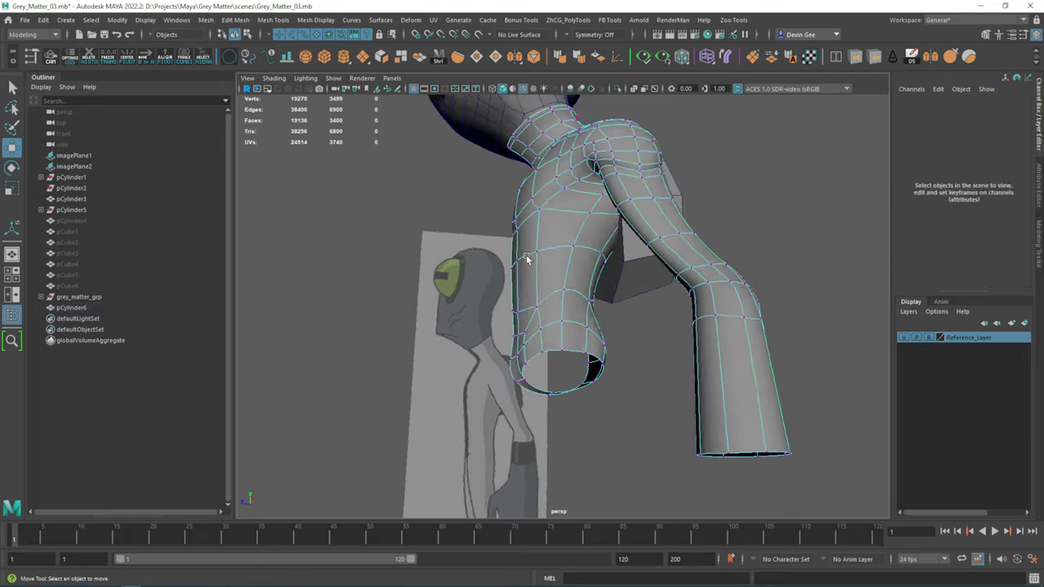
pyautogui.moveTo(576, 245)
pyautogui.keyDown('alt'); pyautogui.mouseDown()
pyautogui.moveTo(553, 285)
pyautogui.moveTo(461, 252)
pyautogui.mouseUp(); pyautogui.keyUp('alt')
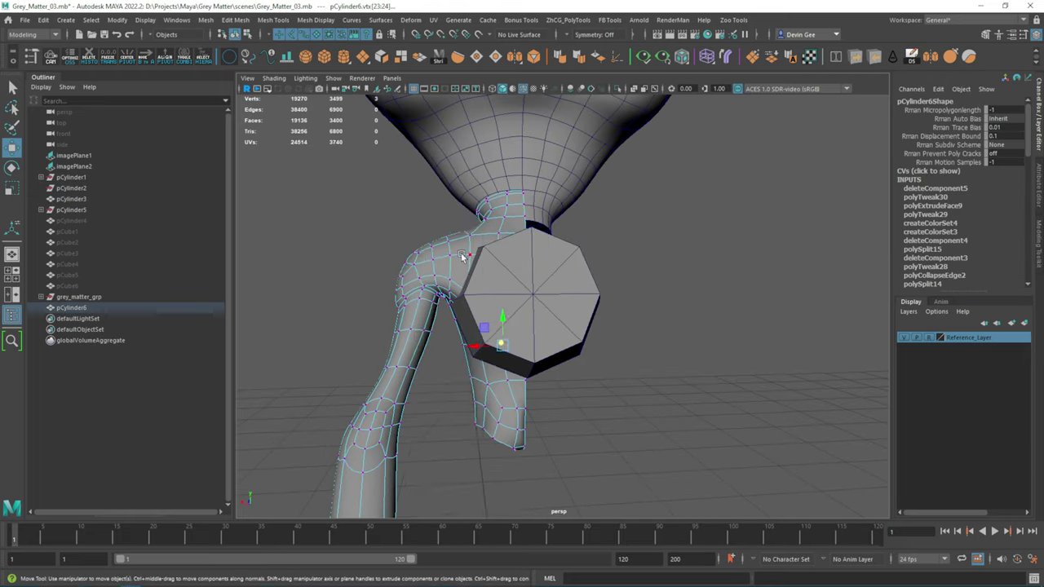
pyautogui.moveTo(461, 253); pyautogui.dragTo(534, 98, button='right')
pyautogui.hotkey('ctrl', '1')
pyautogui.scroll(3, 509, 220)
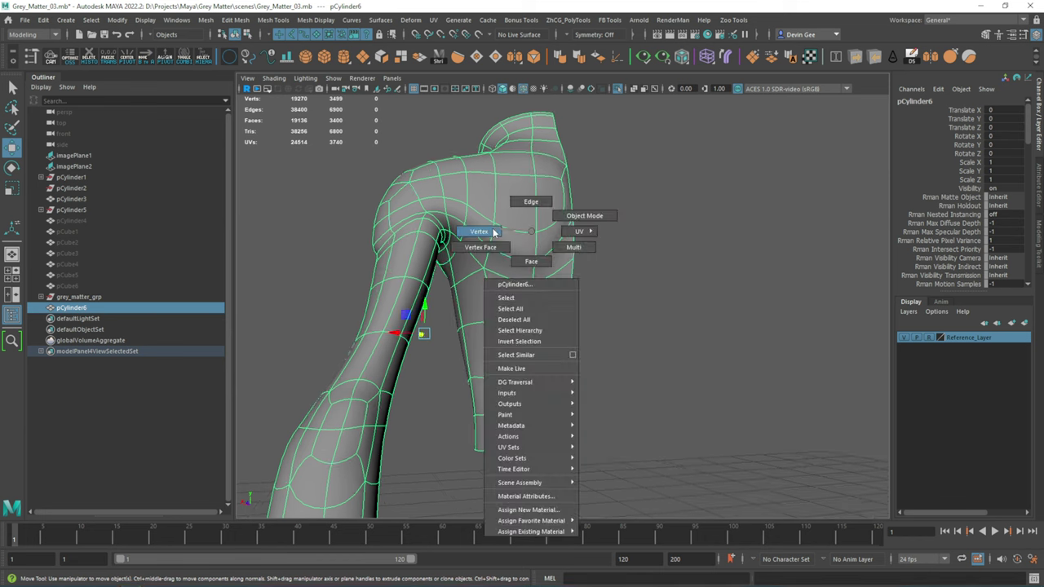
pyautogui.moveTo(522, 245); pyautogui.dragTo(473, 235, button='right')
pyautogui.moveTo(453, 272)
pyautogui.keyDown('alt'); pyautogui.mouseDown()
pyautogui.moveTo(590, 303)
pyautogui.moveTo(434, 273)
pyautogui.moveTo(489, 293)
pyautogui.mouseUp(); pyautogui.keyUp('alt')
pyautogui.click(435, 271)
pyautogui.moveTo(489, 294); pyautogui.dragTo(610, 161, button='right')
pyautogui.click(155, 362)
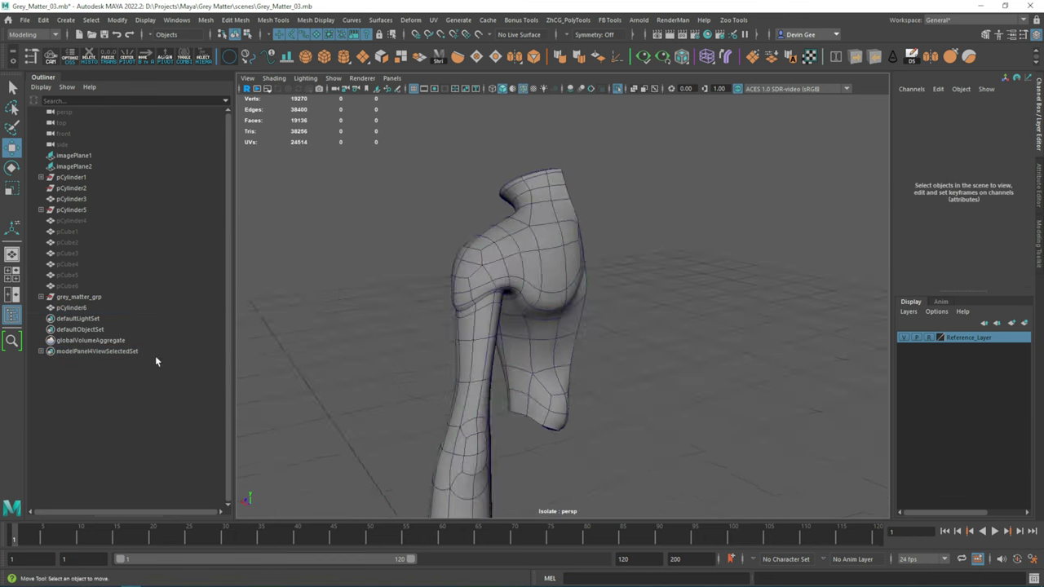
pyautogui.hotkey('ctrl', '1')
pyautogui.moveTo(544, 211)
pyautogui.keyDown('alt'); pyautogui.mouseDown()
pyautogui.moveTo(658, 240)
pyautogui.moveTo(506, 281)
pyautogui.moveTo(526, 288)
pyautogui.mouseUp(); pyautogui.keyUp('alt')
pyautogui.click(506, 281)
pyautogui.press('f')
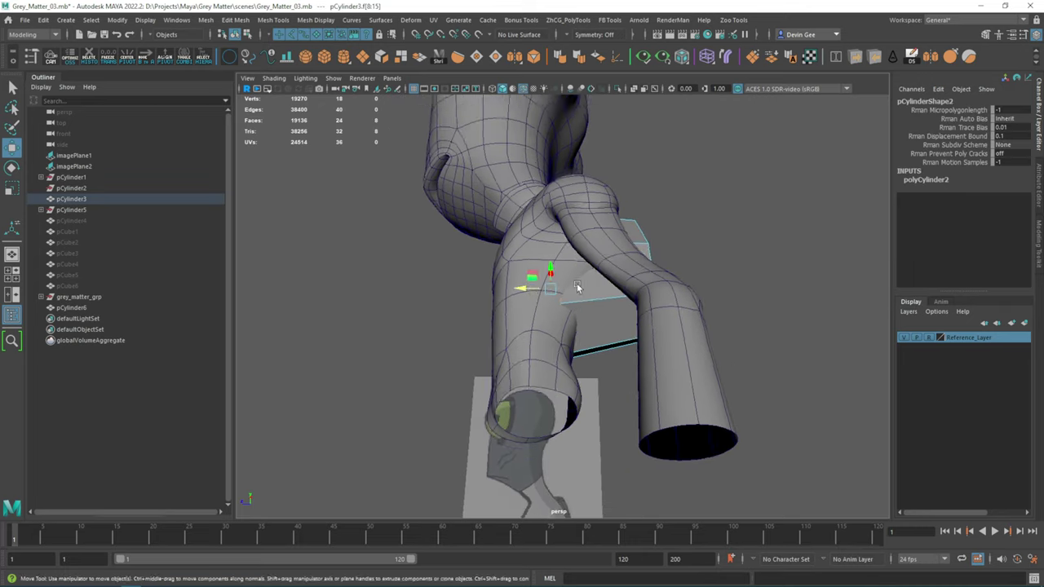
pyautogui.moveTo(387, 291)
pyautogui.keyDown('alt'); pyautogui.mouseDown()
pyautogui.moveTo(466, 291)
pyautogui.moveTo(440, 261)
pyautogui.moveTo(555, 277)
pyautogui.mouseUp(); pyautogui.keyUp('alt')
pyautogui.click(446, 255)
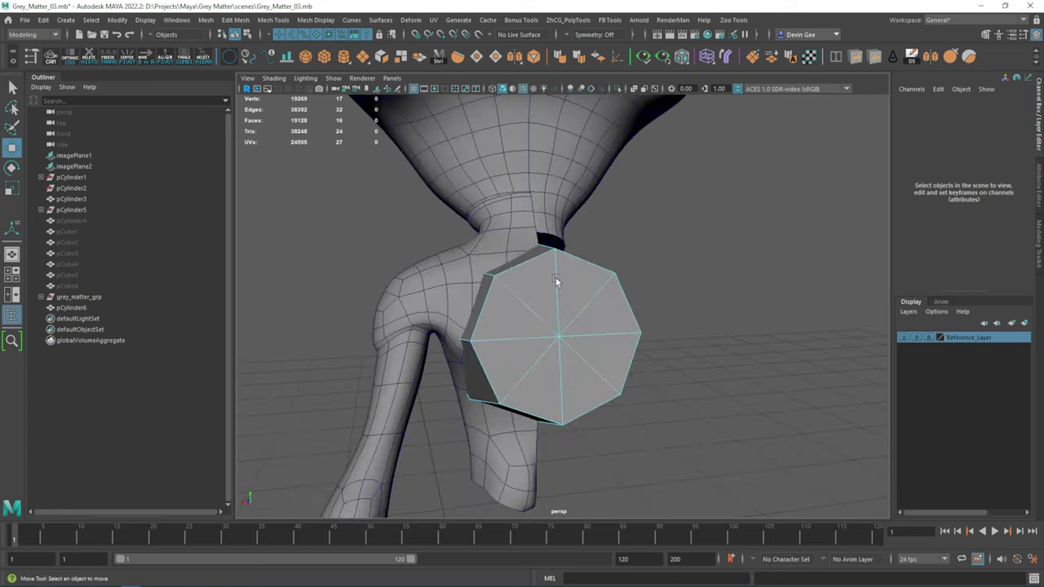
pyautogui.moveTo(555, 278); pyautogui.dragTo(554, 249, button='right')
pyautogui.moveTo(554, 249)
pyautogui.keyDown('alt'); pyautogui.mouseDown()
pyautogui.moveTo(478, 273)
pyautogui.moveTo(508, 324)
pyautogui.moveTo(715, 320)
pyautogui.mouseUp(); pyautogui.keyUp('alt')
pyautogui.click(496, 299)
# Bevel the shoulder pad's end edge loop and delete the cap's spoke edges.
pyautogui.click(545, 335)
pyautogui.hotkey('ctrl', 'b')
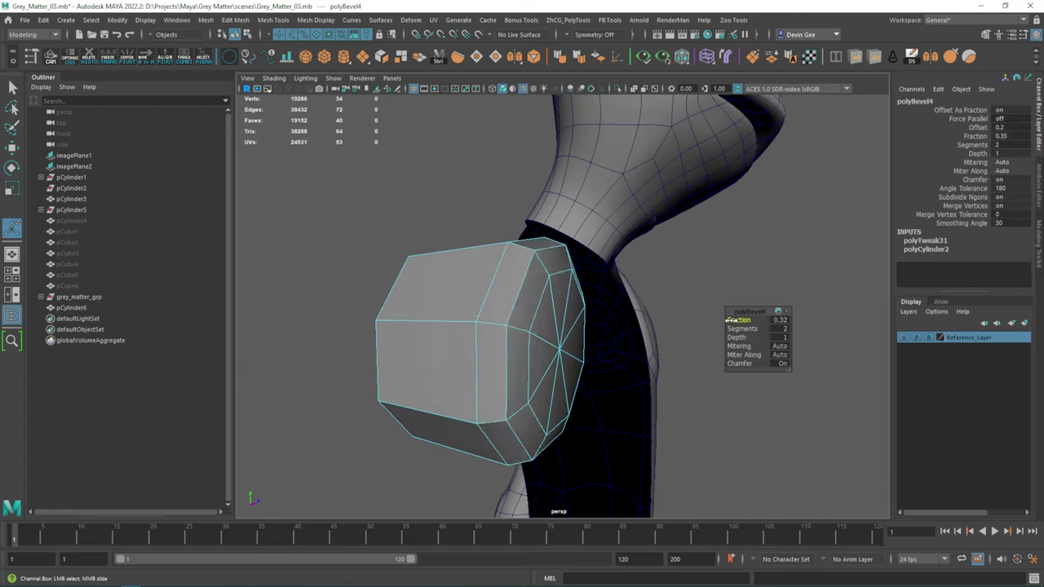
pyautogui.press('w')
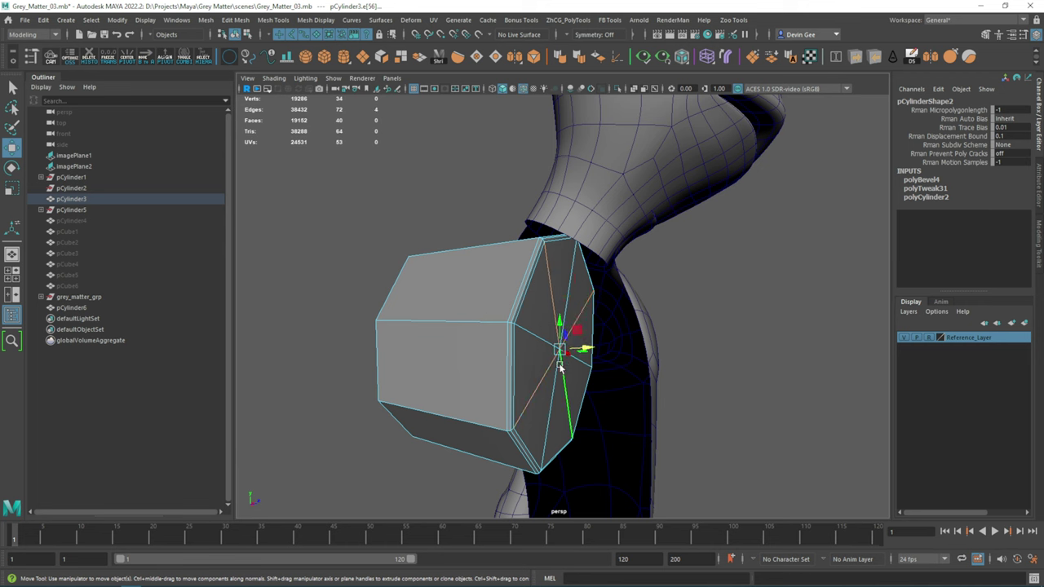
pyautogui.moveTo(526, 351)
pyautogui.keyDown('alt'); pyautogui.mouseDown()
pyautogui.moveTo(656, 336)
pyautogui.moveTo(613, 331)
pyautogui.moveTo(718, 330)
pyautogui.mouseUp(); pyautogui.keyUp('alt')
pyautogui.click(479, 312)
pyautogui.press('Delete')
# Extrude the octagonal cap face and bevel its border with 2 segments at fraction 0.15.
pyautogui.hotkey('ctrl', 'e')
pyautogui.hotkey('ctrl', 'b')
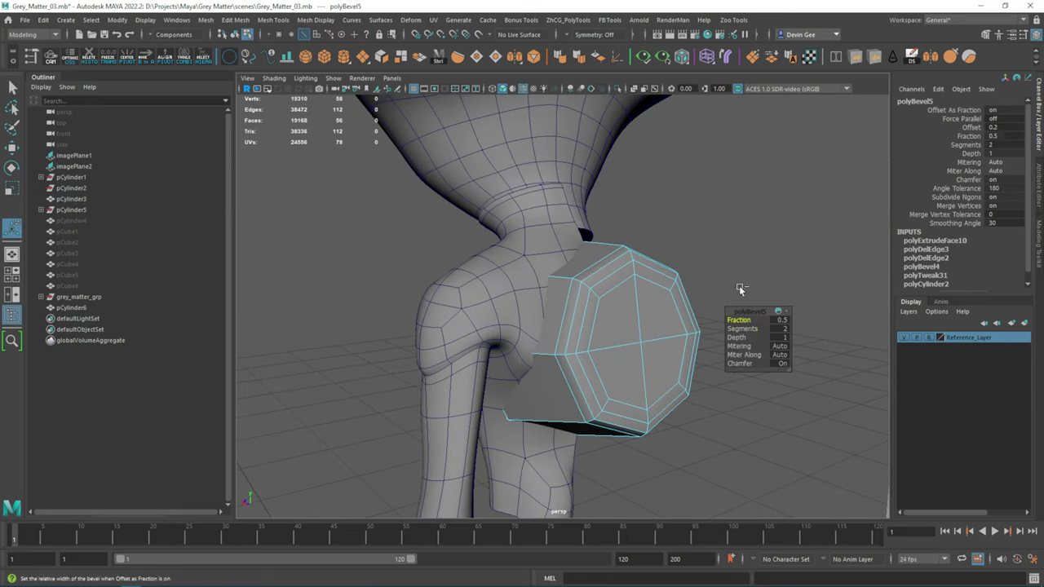
pyautogui.moveTo(720, 292)
pyautogui.keyDown('alt'); pyautogui.mouseDown()
pyautogui.moveTo(678, 275)
pyautogui.moveTo(678, 289)
pyautogui.mouseUp(); pyautogui.keyUp('alt')
pyautogui.press('w')
pyautogui.press('space')
pyautogui.press('space')
pyautogui.scroll(-3, 615, 344)
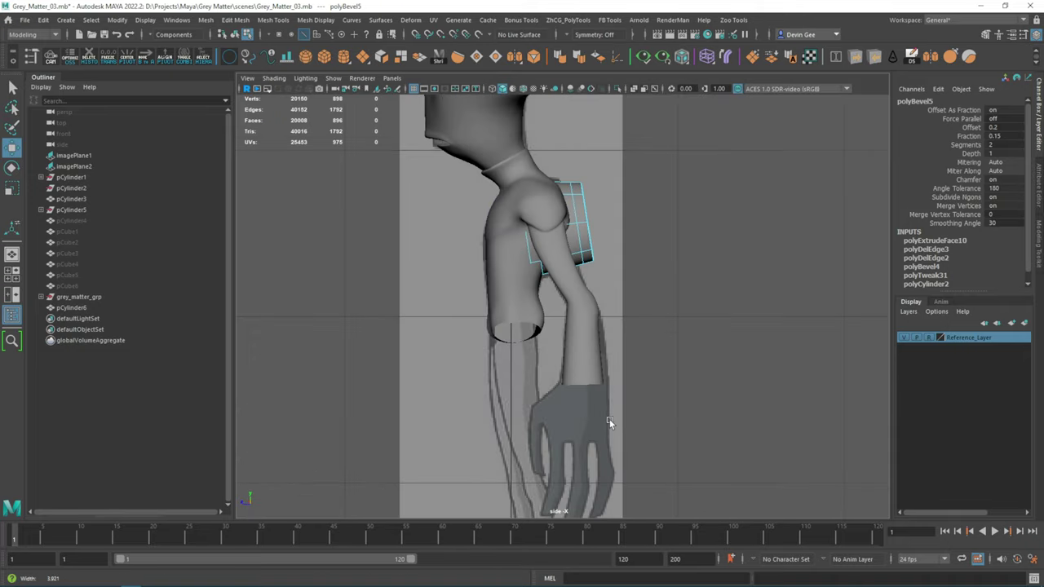
pyautogui.press('space')
# Insert an edge loop on the forearm and move its bottom vertices down to the hand.
pyautogui.click(507, 432)
pyautogui.moveTo(722, 277); pyautogui.dragTo(735, 265, button='right')
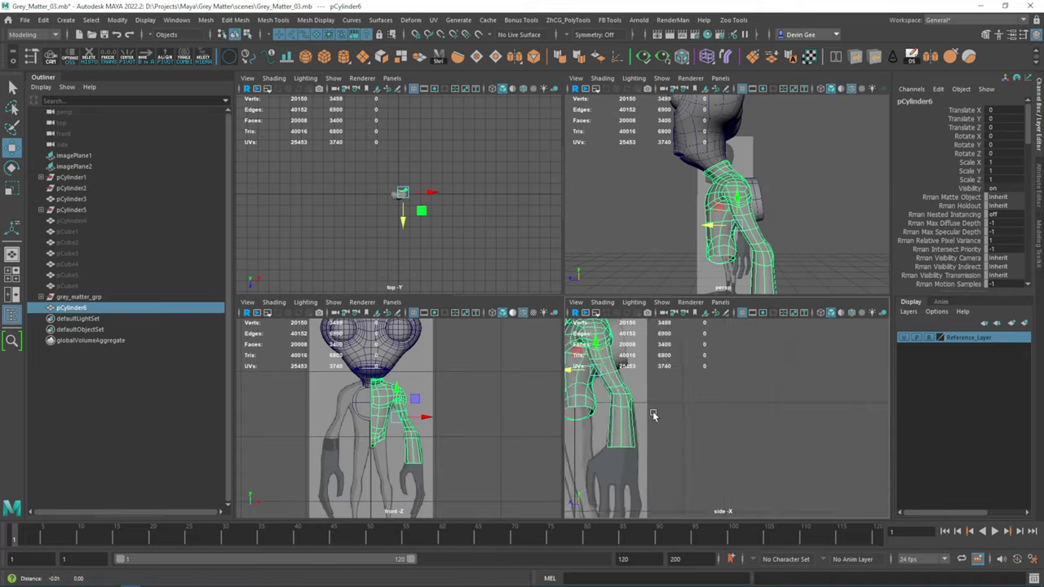
pyautogui.moveTo(693, 298); pyautogui.dragTo(677, 277, button='right')
pyautogui.press('space')
pyautogui.scroll(3, 628, 282)
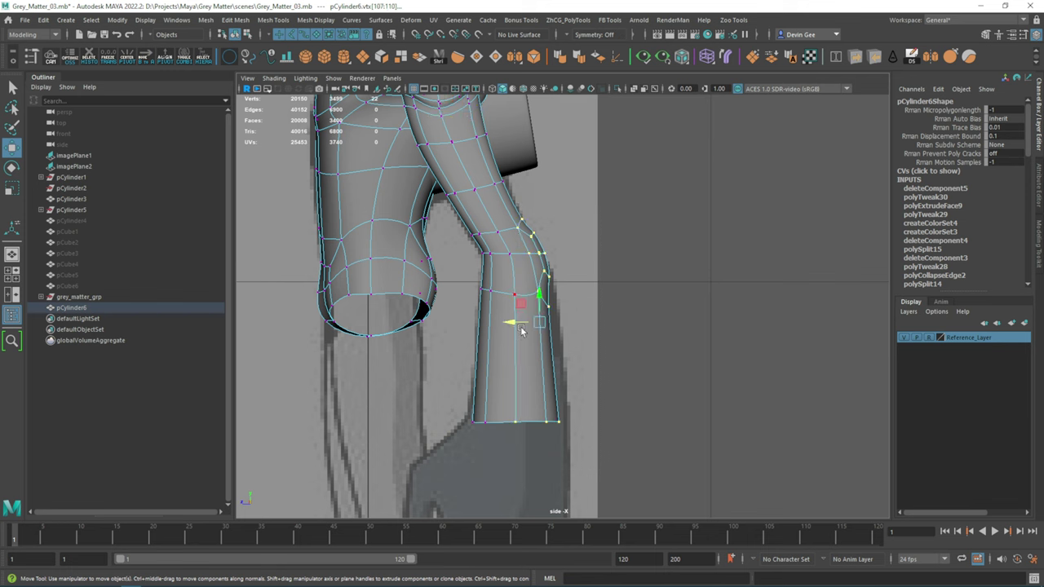
pyautogui.keyDown('alt'); pyautogui.moveTo(514, 326); pyautogui.dragTo(531, 349, button='right'); pyautogui.keyUp('alt')
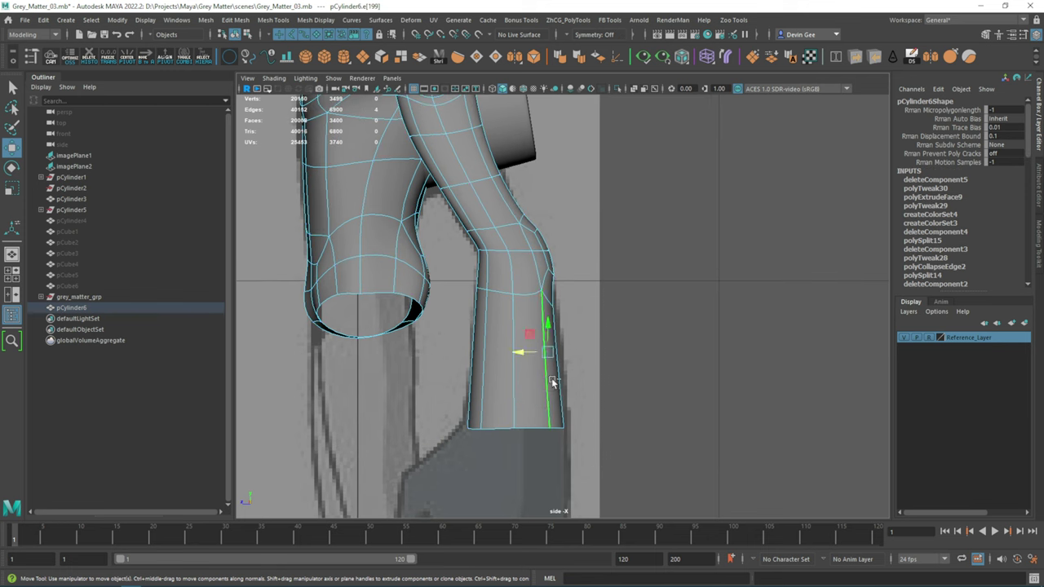
pyautogui.keyDown('ctrl'); pyautogui.moveTo(553, 383); pyautogui.dragTo(530, 359, button='right'); pyautogui.keyUp('ctrl')
pyautogui.moveTo(574, 314); pyautogui.dragTo(529, 393)
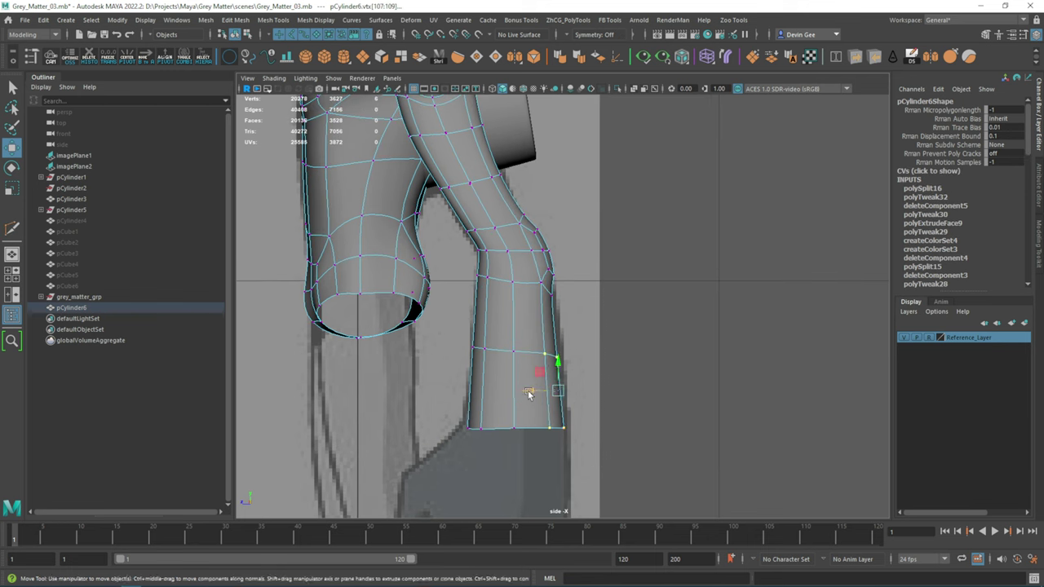
pyautogui.moveTo(541, 287)
pyautogui.keyDown('alt'); pyautogui.mouseDown(button='middle')
pyautogui.moveTo(549, 325)
pyautogui.moveTo(600, 271)
pyautogui.mouseUp(button='middle'); pyautogui.keyUp('alt')
pyautogui.click(528, 392)
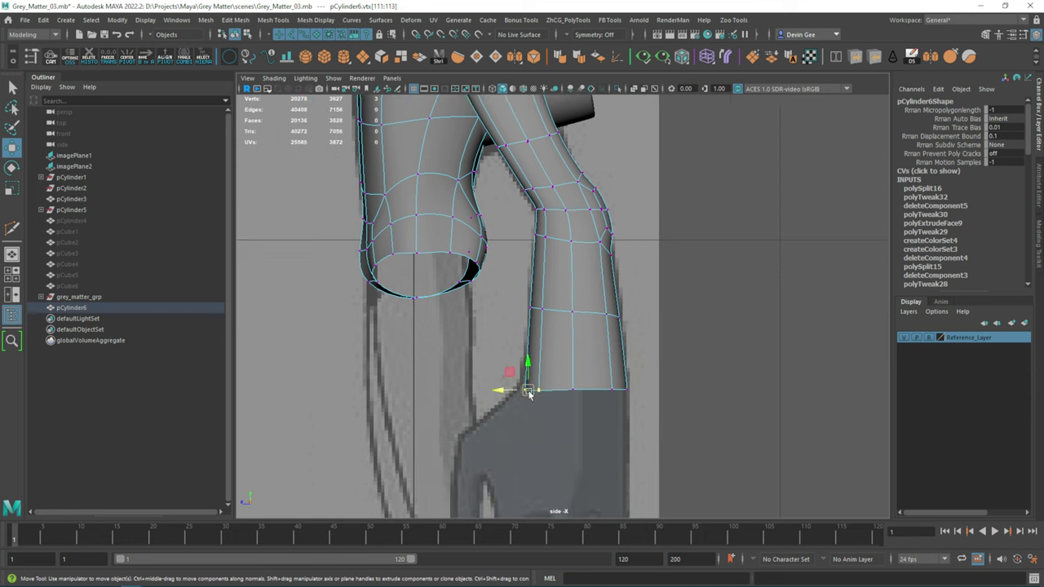
# View the whole alien, then isolate the arm mesh without smoothing.
pyautogui.press('space')
pyautogui.press('space')
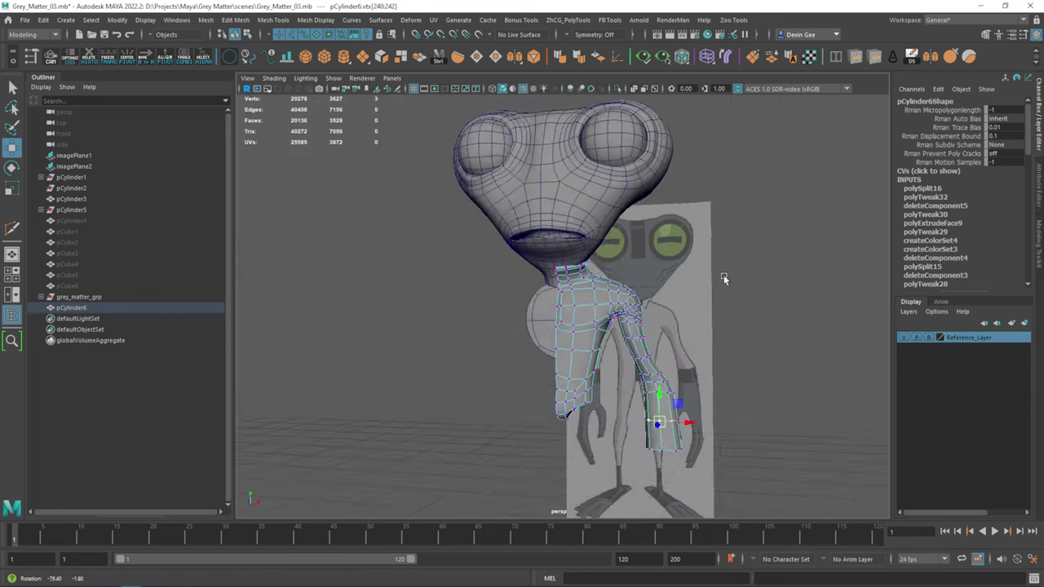
pyautogui.moveTo(723, 275)
pyautogui.keyDown('alt'); pyautogui.mouseDown()
pyautogui.moveTo(551, 269)
pyautogui.moveTo(424, 299)
pyautogui.moveTo(550, 269)
pyautogui.moveTo(548, 212)
pyautogui.moveTo(512, 288)
pyautogui.moveTo(581, 203)
pyautogui.moveTo(525, 175)
pyautogui.moveTo(502, 292)
pyautogui.moveTo(451, 296)
pyautogui.moveTo(548, 329)
pyautogui.mouseUp(); pyautogui.keyUp('alt')
pyautogui.press('F8')
pyautogui.hotkey('ctrl', '1')
pyautogui.press('1')
# Delete the two topmost edge loops at the arm's top opening.
pyautogui.press('F10')
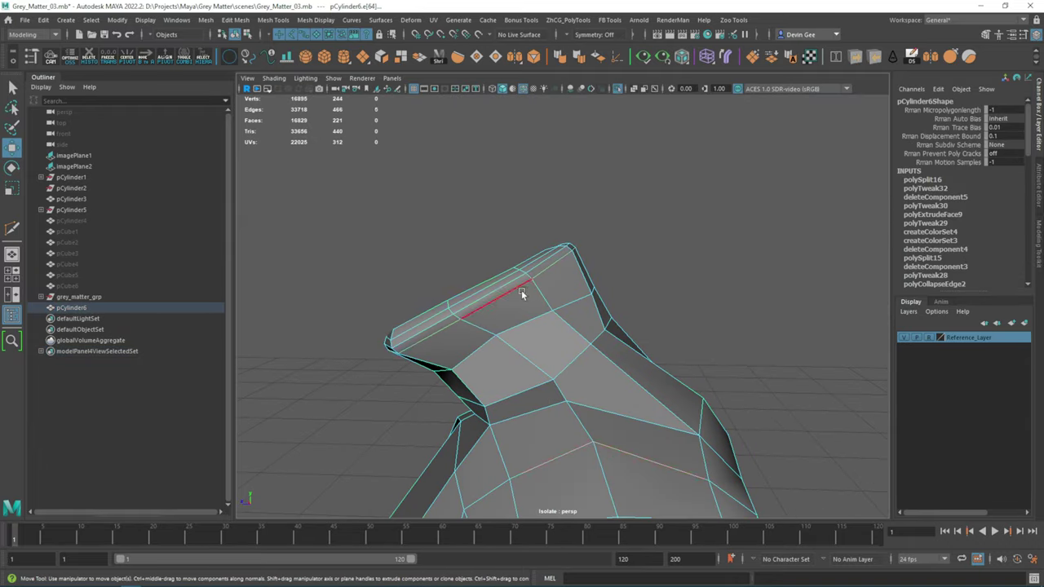
pyautogui.doubleClick(522, 289)
pyautogui.hotkey('ctrl', 'Delete')
pyautogui.doubleClick(565, 280)
pyautogui.moveTo(522, 286)
pyautogui.keyDown('alt'); pyautogui.mouseDown()
pyautogui.moveTo(566, 280)
pyautogui.moveTo(545, 289)
pyautogui.mouseUp(); pyautogui.keyUp('alt')
pyautogui.hotkey('ctrl', 'Delete')
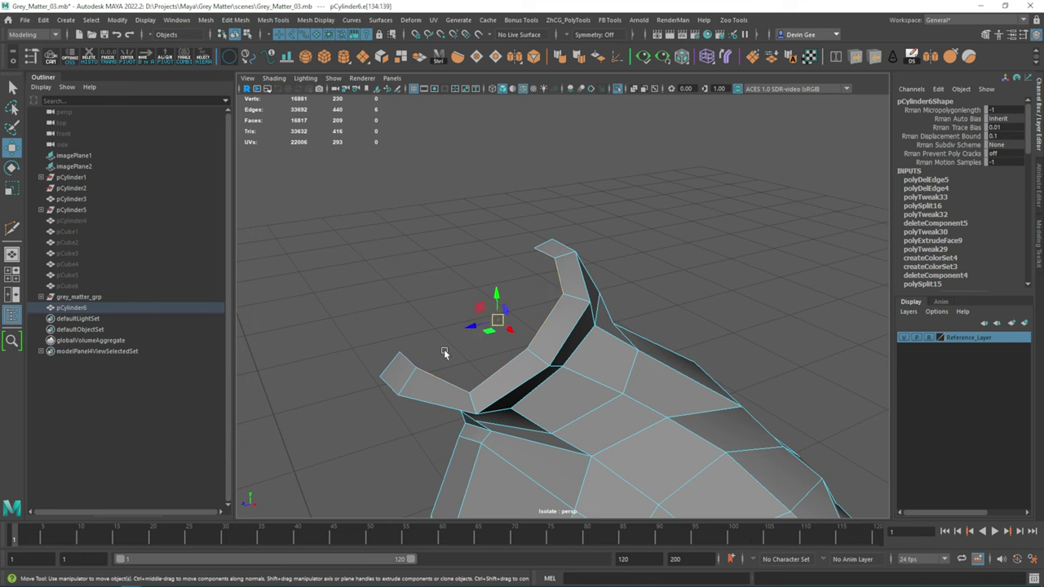
pyautogui.moveTo(444, 352)
pyautogui.keyDown('alt'); pyautogui.mouseDown()
pyautogui.moveTo(490, 319)
pyautogui.moveTo(620, 326)
pyautogui.moveTo(657, 298)
pyautogui.moveTo(574, 296)
pyautogui.moveTo(629, 320)
pyautogui.mouseUp(); pyautogui.keyUp('alt')
# Extrude the open border edge into a collar and bevel it with 2 segments at fraction 0.19.
pyautogui.hotkey('ctrl', 'e')
pyautogui.moveTo(678, 352)
pyautogui.keyDown('alt'); pyautogui.mouseDown()
pyautogui.moveTo(664, 336)
pyautogui.moveTo(702, 318)
pyautogui.moveTo(690, 323)
pyautogui.moveTo(757, 324)
pyautogui.mouseUp(); pyautogui.keyUp('alt')
pyautogui.hotkey('ctrl', 'b')
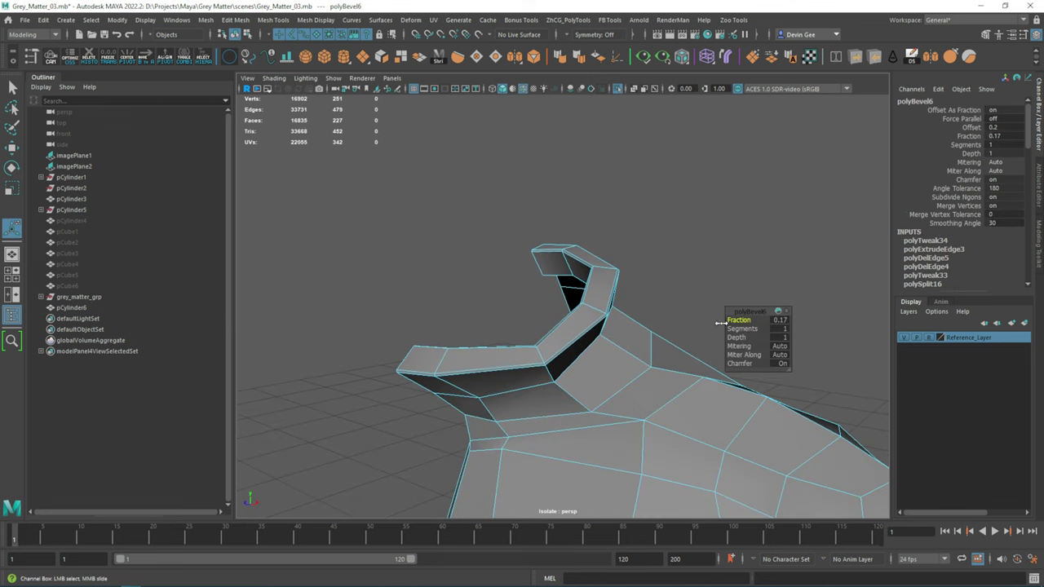
pyautogui.keyDown('alt'); pyautogui.moveTo(681, 339); pyautogui.dragTo(554, 315); pyautogui.keyUp('alt')
# Return to object mode, show the arm smoothed, and bring back the full scene with the body visible.
pyautogui.press('F8')
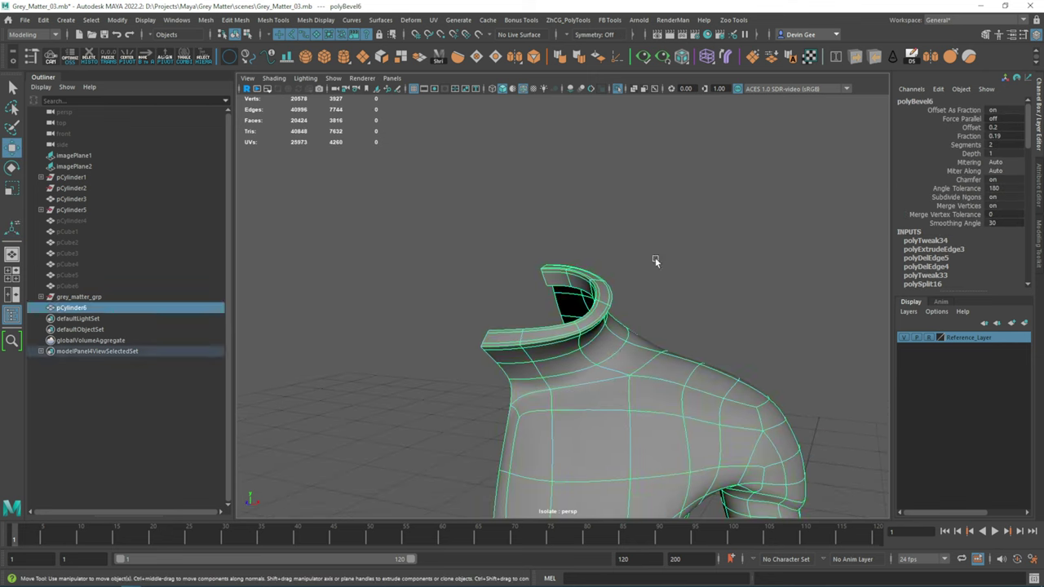
pyautogui.keyDown('alt'); pyautogui.moveTo(657, 261); pyautogui.dragTo(562, 324); pyautogui.keyUp('alt')
pyautogui.press('w')
pyautogui.click(619, 88)
pyautogui.moveTo(625, 245)
pyautogui.keyDown('alt'); pyautogui.mouseDown()
pyautogui.moveTo(710, 285)
pyautogui.moveTo(526, 258)
pyautogui.moveTo(540, 259)
pyautogui.mouseUp(); pyautogui.keyUp('alt')
pyautogui.click(710, 286)
pyautogui.click(540, 259)
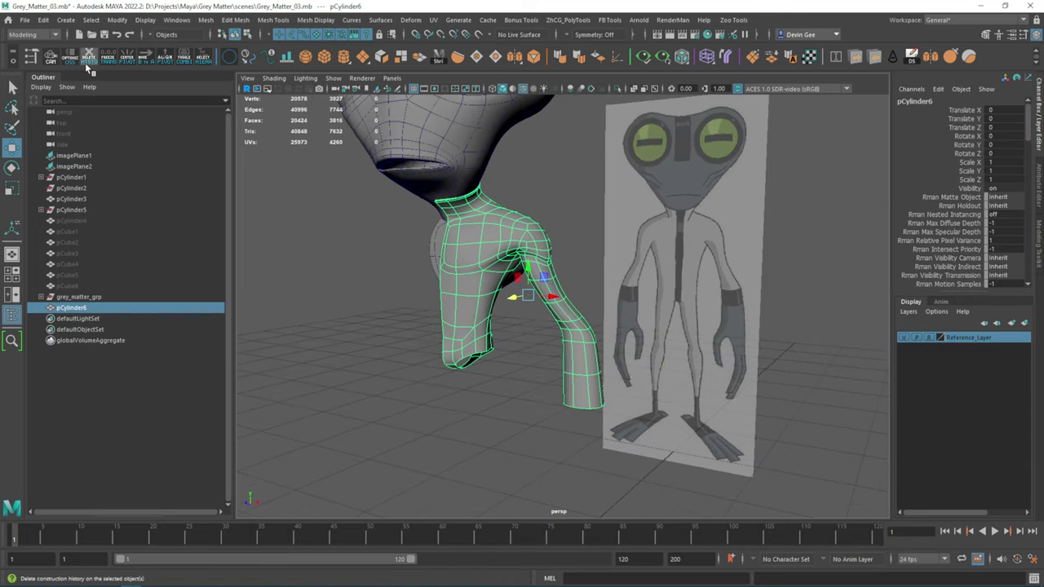
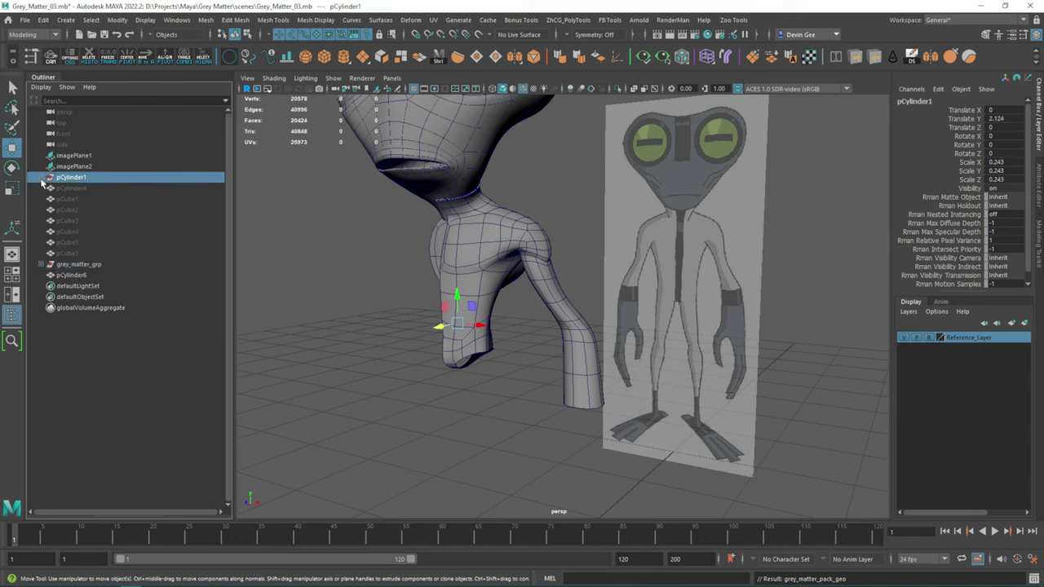
# Mirror the half-body mesh pCylinder6 into a full torso with both arms.
pyautogui.click(41, 179)
pyautogui.click(72, 264)
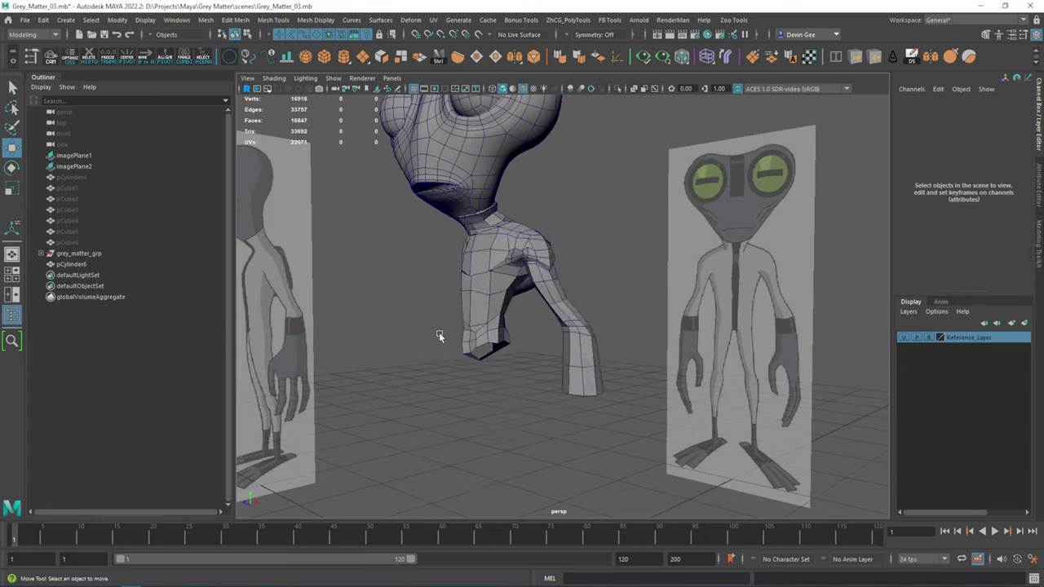
pyautogui.moveTo(439, 332)
pyautogui.keyDown('alt'); pyautogui.mouseDown()
pyautogui.moveTo(470, 285)
pyautogui.moveTo(460, 277)
pyautogui.moveTo(494, 280)
pyautogui.moveTo(479, 298)
pyautogui.mouseUp(); pyautogui.keyUp('alt')
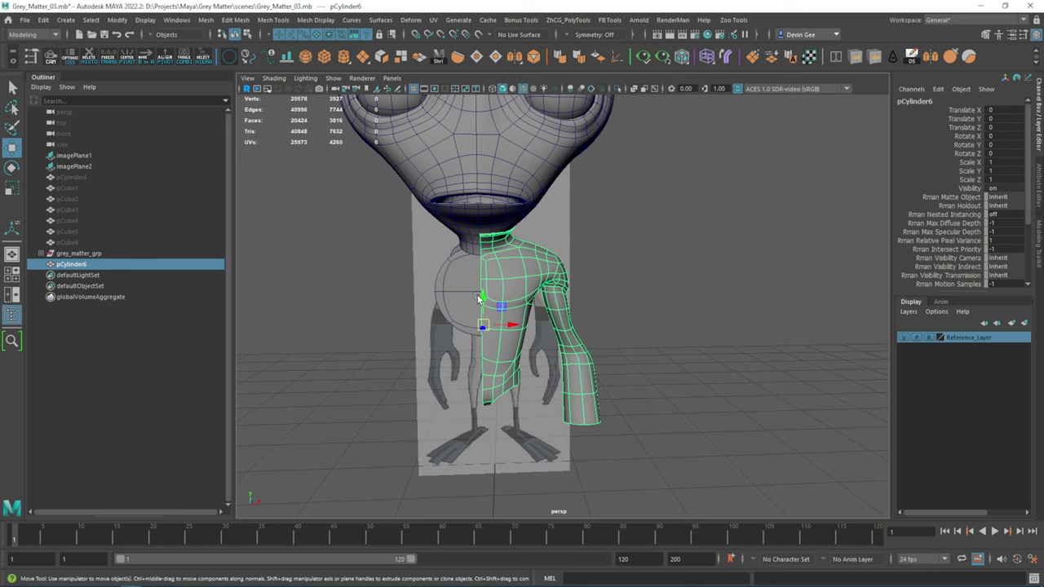
pyautogui.click(514, 56)
pyautogui.moveTo(469, 229)
pyautogui.keyDown('alt'); pyautogui.mouseDown()
pyautogui.moveTo(459, 258)
pyautogui.moveTo(336, 302)
pyautogui.moveTo(490, 296)
pyautogui.moveTo(563, 314)
pyautogui.moveTo(528, 302)
pyautogui.mouseUp(); pyautogui.keyUp('alt')
# Merge the vertices along the torso's centre seam.
pyautogui.press('F10')
pyautogui.press('space')
pyautogui.press('space')
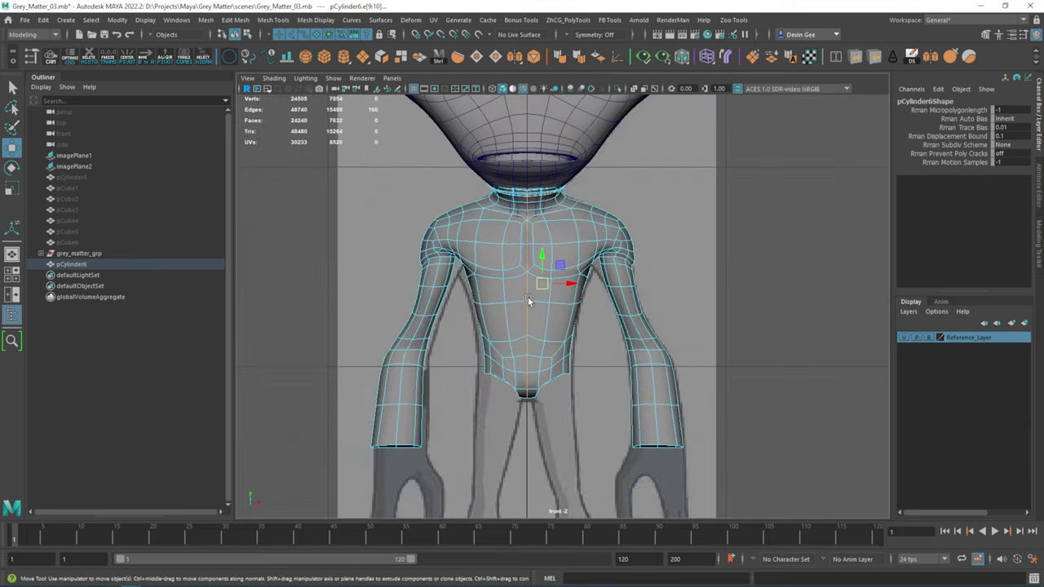
pyautogui.scroll(2, 505, 127)
pyautogui.press('F9')
pyautogui.press('space')
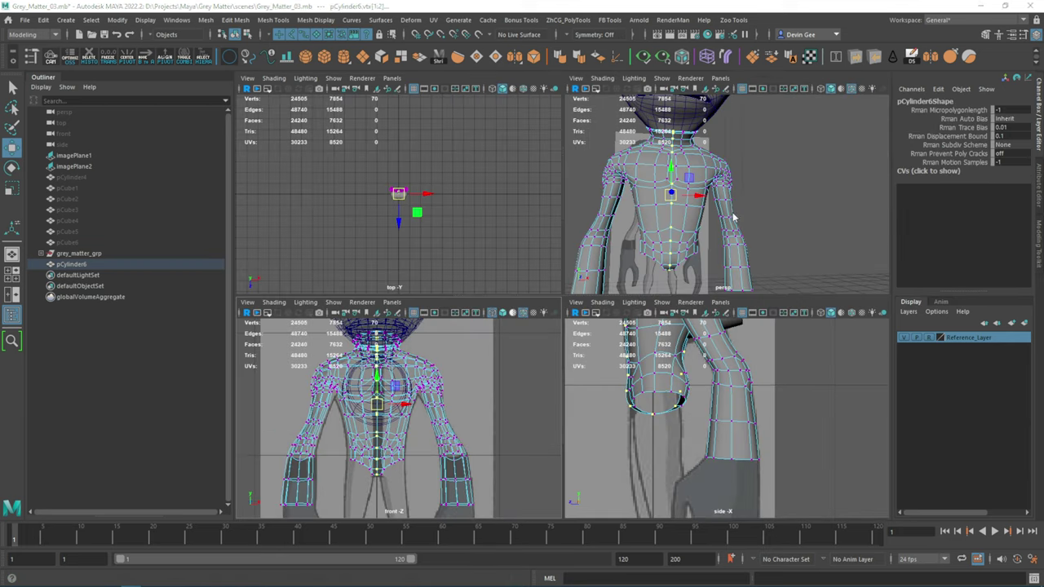
pyautogui.press('space')
# Sew the open centre-seam edges together, then select grey_matter_pack_geo.
pyautogui.keyDown('shift'); pyautogui.moveTo(734, 176); pyautogui.dragTo(784, 163, button='right'); pyautogui.keyUp('shift')
pyautogui.click(737, 341)
pyautogui.moveTo(536, 243); pyautogui.dragTo(565, 222, button='right')
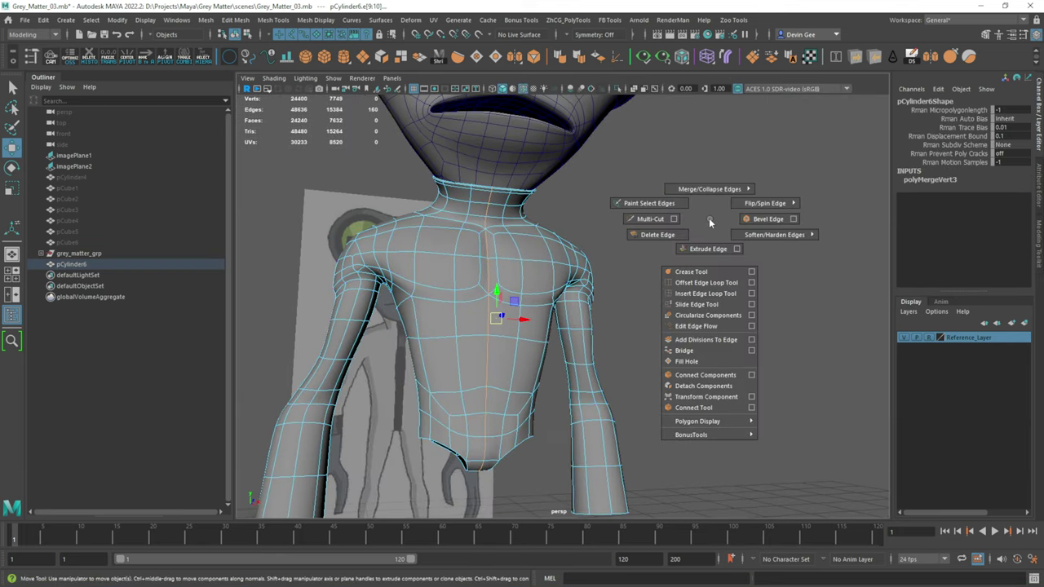
pyautogui.click(791, 165)
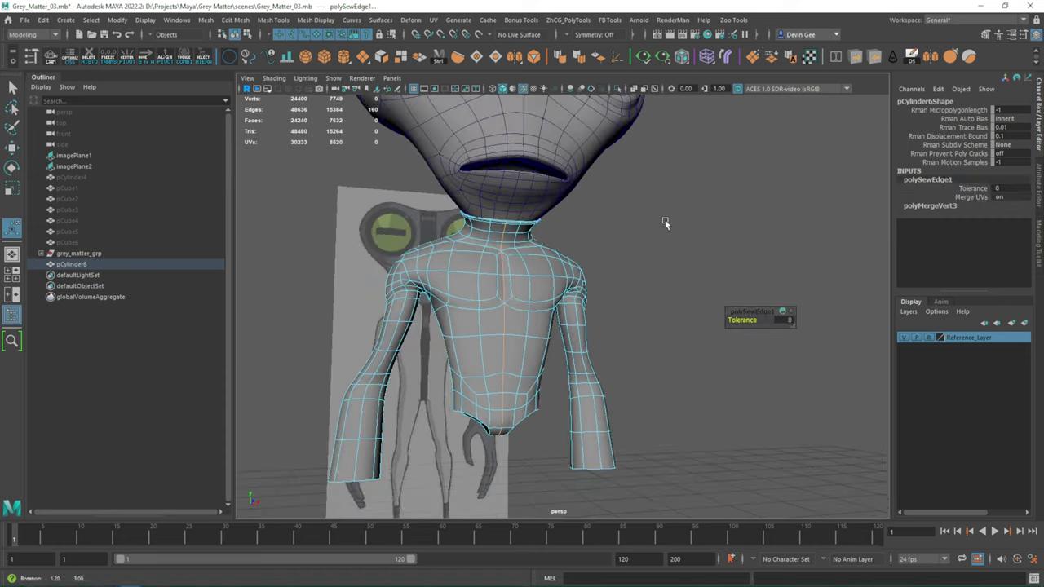
pyautogui.moveTo(563, 275); pyautogui.dragTo(605, 262, button='right')
pyautogui.moveTo(604, 262)
pyautogui.keyDown('alt'); pyautogui.mouseDown()
pyautogui.moveTo(438, 297)
pyautogui.moveTo(571, 305)
pyautogui.moveTo(573, 295)
pyautogui.moveTo(522, 343)
pyautogui.moveTo(548, 326)
pyautogui.mouseUp(); pyautogui.keyUp('alt')
pyautogui.click(579, 298)
# Shrink the chest pack slightly and select a vertex at the front of the neck.
pyautogui.press('r')
pyautogui.press('w')
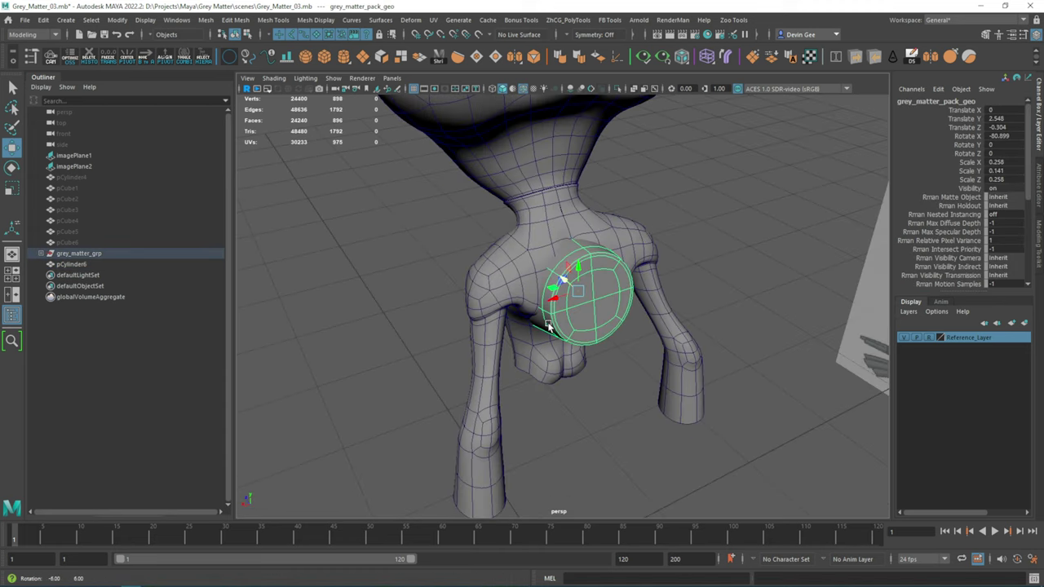
pyautogui.scroll(5, 656, 314)
pyautogui.click(587, 280)
pyautogui.press('F9')
pyautogui.click(548, 233)
pyautogui.moveTo(548, 233)
pyautogui.keyDown('alt'); pyautogui.mouseDown()
pyautogui.moveTo(571, 279)
pyautogui.moveTo(522, 275)
pyautogui.moveTo(554, 317)
pyautogui.mouseUp(); pyautogui.keyUp('alt')
pyautogui.click(554, 317)
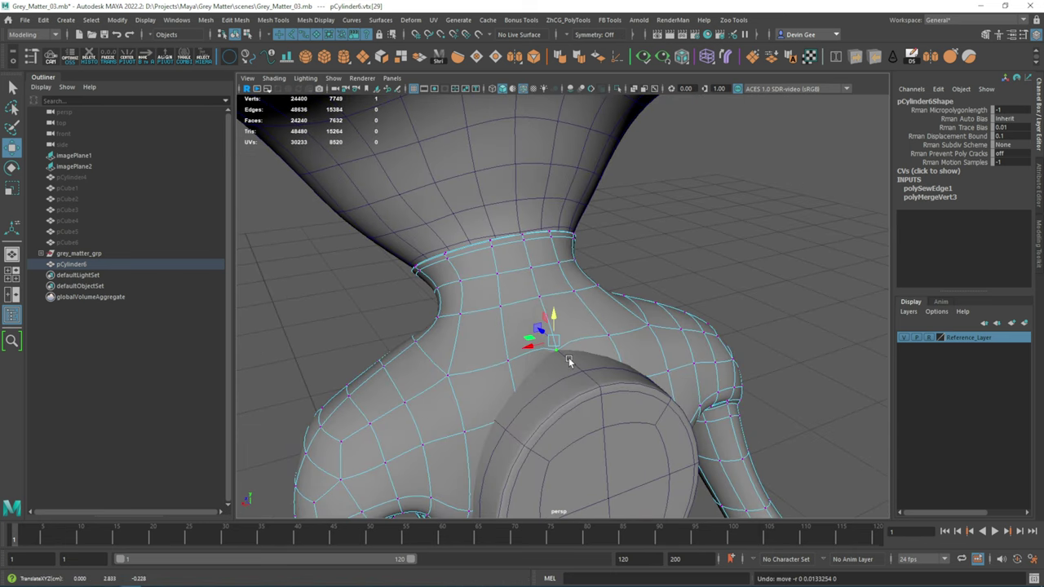
# Check the full character, then select the body mesh in the Outliner to rename it grey_matter_body_geo.
pyautogui.scroll(-5, 569, 361)
pyautogui.moveTo(543, 229)
pyautogui.keyDown('alt'); pyautogui.mouseDown()
pyautogui.moveTo(606, 261)
pyautogui.moveTo(613, 212)
pyautogui.moveTo(590, 277)
pyautogui.moveTo(522, 343)
pyautogui.mouseUp(); pyautogui.keyUp('alt')
pyautogui.press('space')
pyautogui.press('space')
pyautogui.press('space')
pyautogui.press('space')
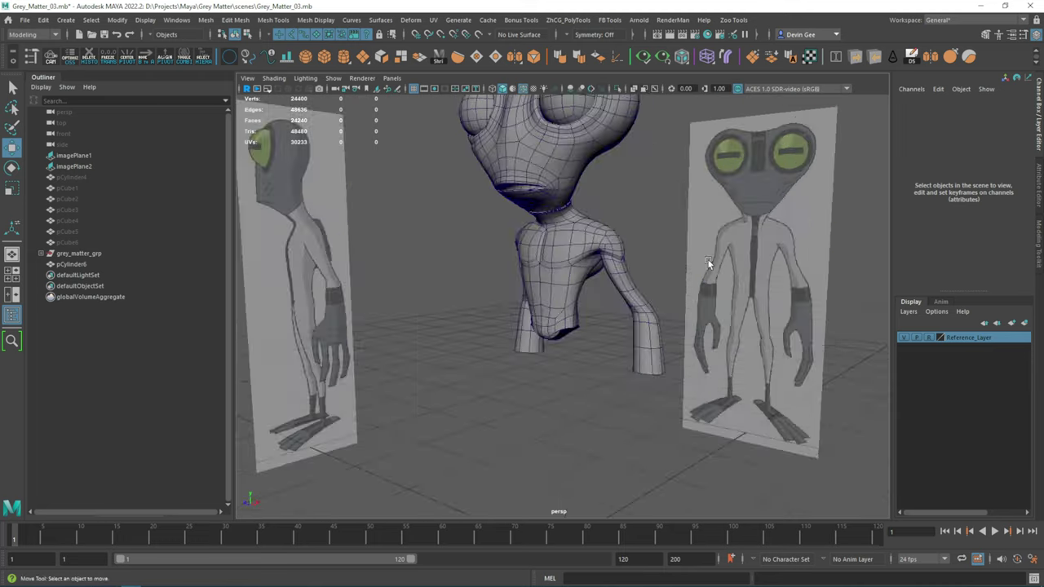
pyautogui.moveTo(708, 262)
pyautogui.keyDown('alt'); pyautogui.mouseDown()
pyautogui.moveTo(615, 275)
pyautogui.moveTo(529, 267)
pyautogui.moveTo(555, 299)
pyautogui.moveTo(586, 274)
pyautogui.moveTo(571, 269)
pyautogui.mouseUp(); pyautogui.keyUp('alt')
pyautogui.click(74, 264)
pyautogui.write('grey_matter_body_geo')
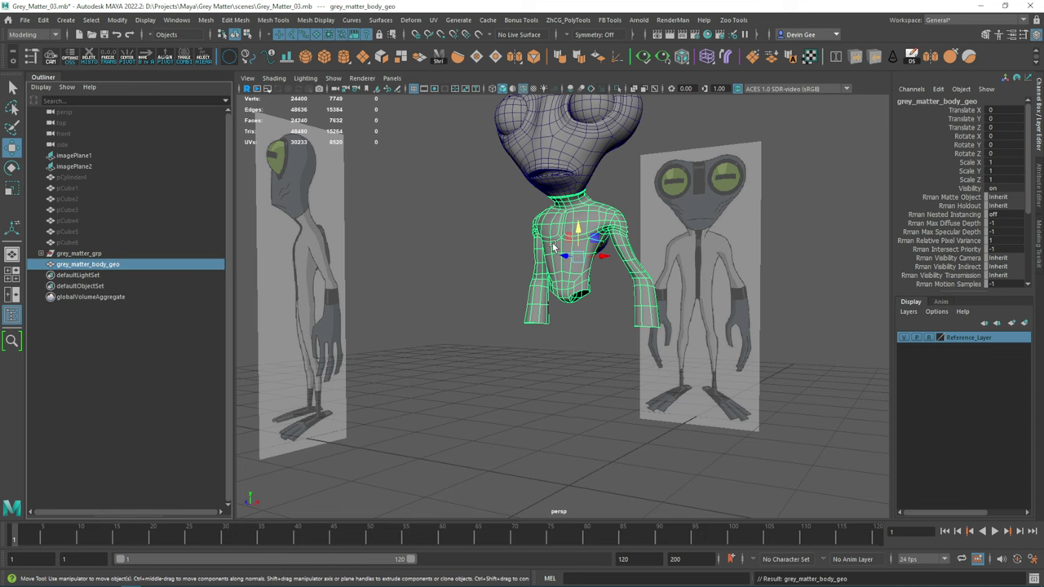
pyautogui.press('space')
pyautogui.press('space')
pyautogui.press('space')
pyautogui.click(545, 412)
pyautogui.moveTo(545, 412)
pyautogui.keyDown('alt'); pyautogui.mouseDown()
pyautogui.moveTo(599, 354)
pyautogui.moveTo(503, 349)
pyautogui.moveTo(583, 355)
pyautogui.moveTo(597, 345)
pyautogui.moveTo(653, 368)
pyautogui.moveTo(628, 363)
pyautogui.mouseUp(); pyautogui.keyUp('alt')
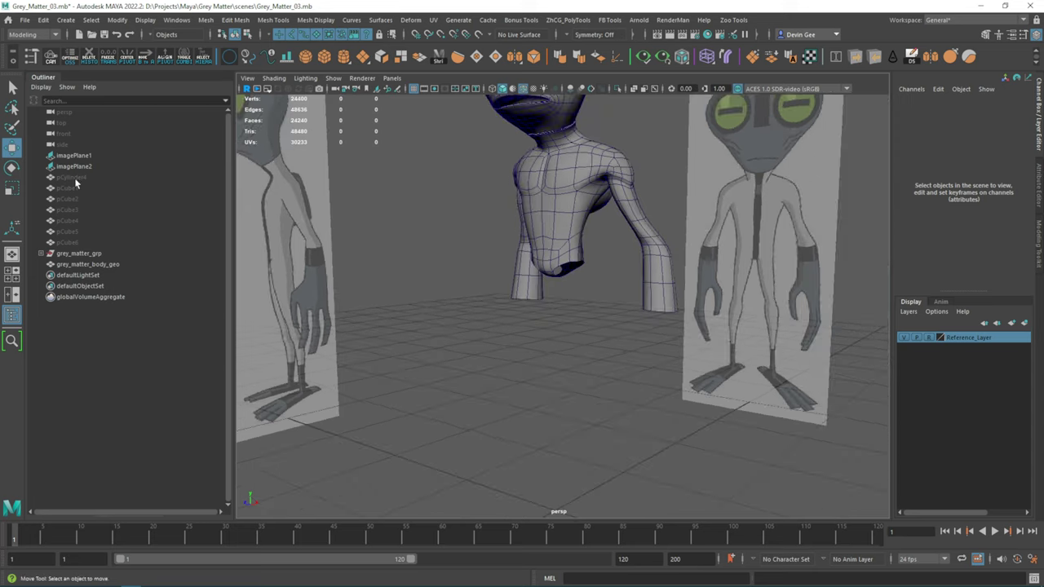
# Select the foot board's faces beneath the leg in face mode.
pyautogui.press('f')
pyautogui.moveTo(489, 342)
pyautogui.keyDown('alt'); pyautogui.mouseDown()
pyautogui.moveTo(545, 337)
pyautogui.moveTo(433, 282)
pyautogui.moveTo(531, 332)
pyautogui.mouseUp(); pyautogui.keyUp('alt')
pyautogui.click(494, 327)
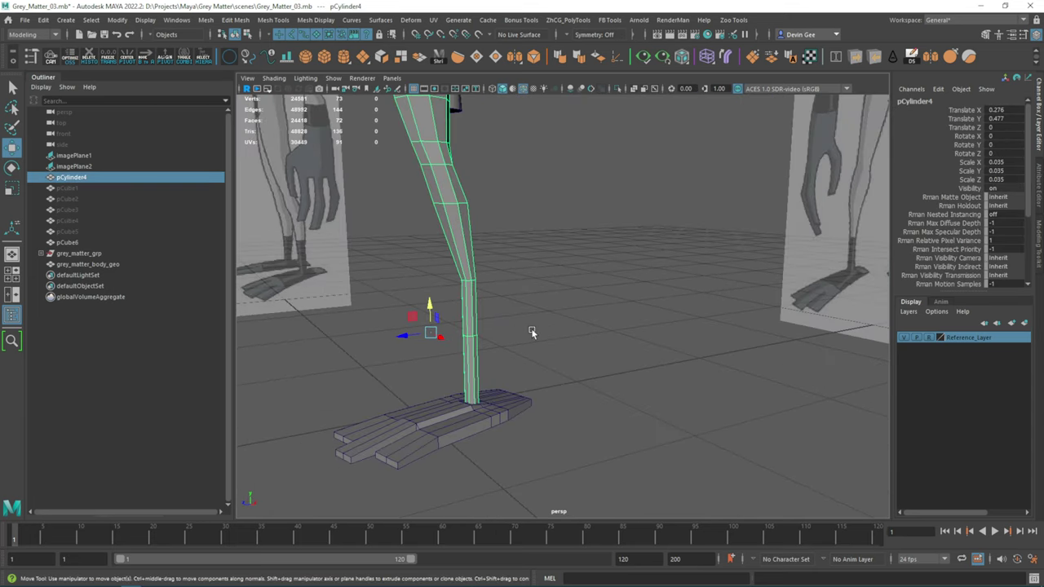
pyautogui.keyDown('alt'); pyautogui.moveTo(436, 388); pyautogui.dragTo(457, 418); pyautogui.keyUp('alt')
pyautogui.scroll(5, 531, 396)
pyautogui.moveTo(531, 396)
pyautogui.keyDown('alt'); pyautogui.mouseDown()
pyautogui.moveTo(490, 333)
pyautogui.moveTo(581, 311)
pyautogui.moveTo(489, 342)
pyautogui.mouseUp(); pyautogui.keyUp('alt')
pyautogui.moveTo(459, 396); pyautogui.dragTo(669, 492)
pyautogui.moveTo(601, 501)
pyautogui.keyDown('alt'); pyautogui.mouseDown()
pyautogui.moveTo(790, 294)
pyautogui.moveTo(679, 336)
pyautogui.moveTo(746, 253)
pyautogui.mouseUp(); pyautogui.keyUp('alt')
pyautogui.click(746, 253)
pyautogui.moveTo(582, 256); pyautogui.dragTo(587, 273, button='right')
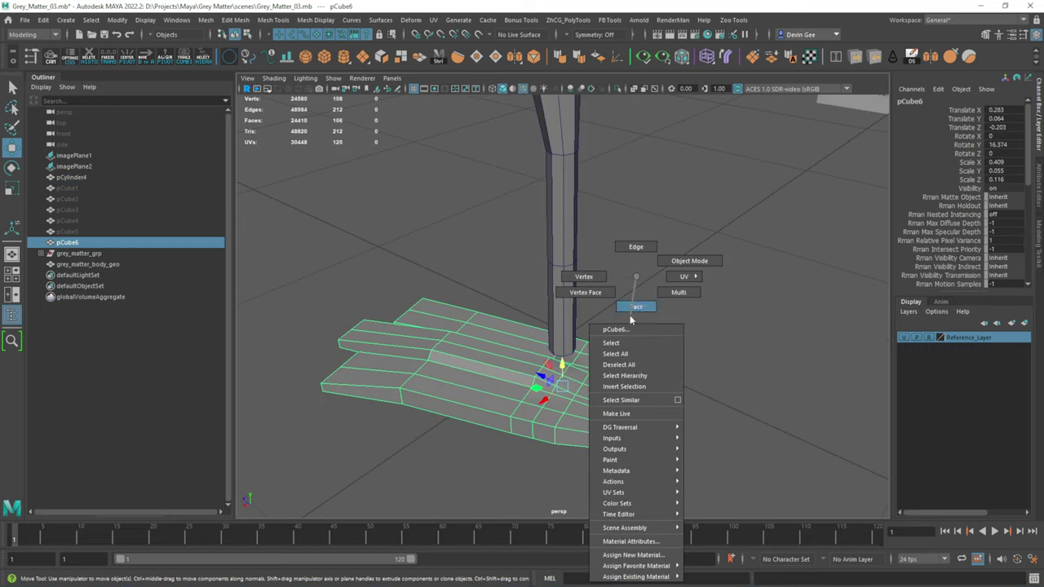
pyautogui.click(536, 318)
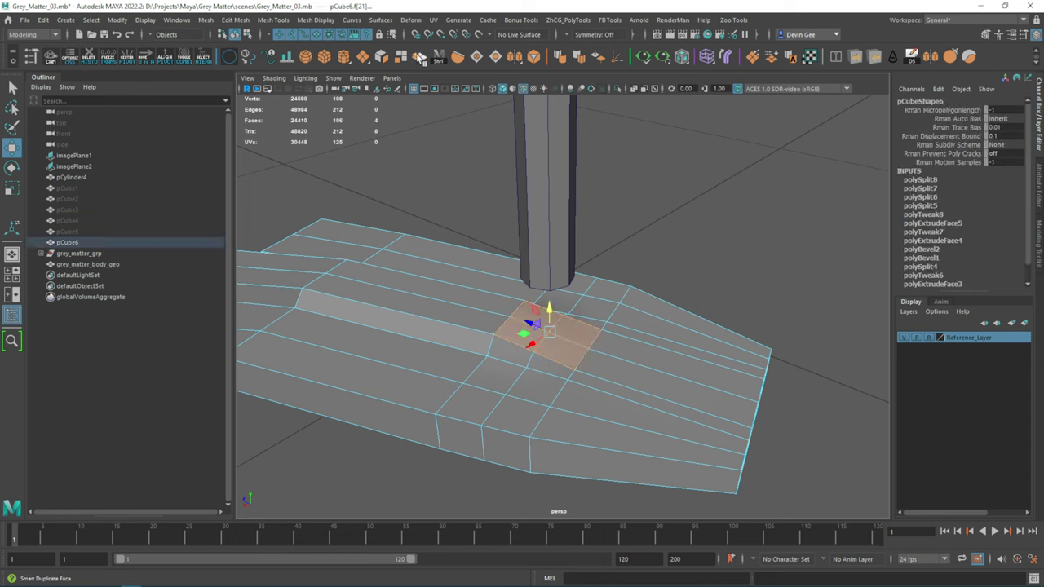
# Circularize the selected foot faces and delete them to leave a round hole.
pyautogui.click(204, 20)
pyautogui.click(245, 83)
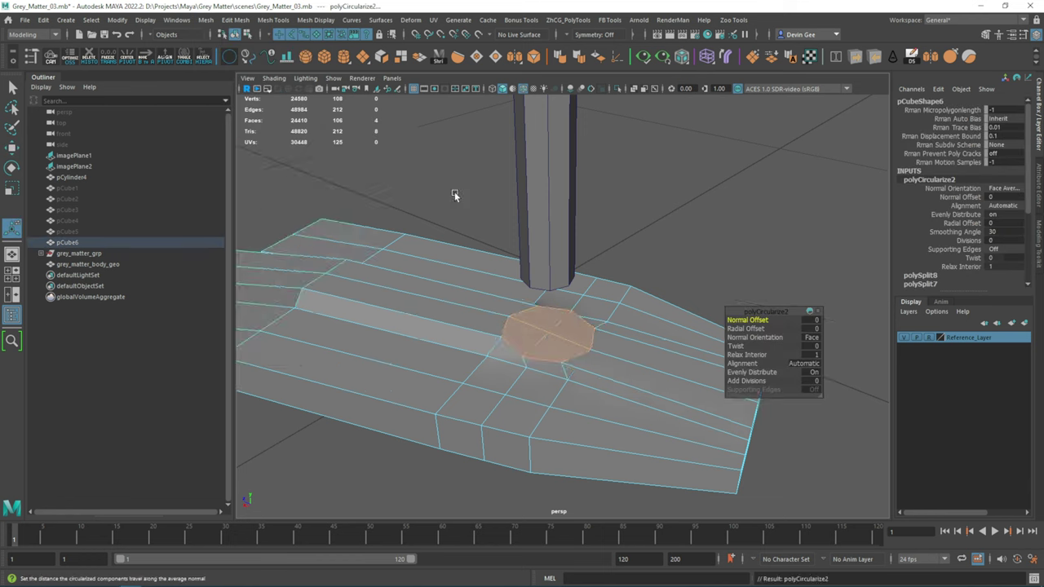
pyautogui.keyDown('alt'); pyautogui.moveTo(454, 192); pyautogui.dragTo(387, 279); pyautogui.keyUp('alt')
pyautogui.keyDown('alt'); pyautogui.moveTo(537, 331); pyautogui.dragTo(647, 294); pyautogui.keyUp('alt')
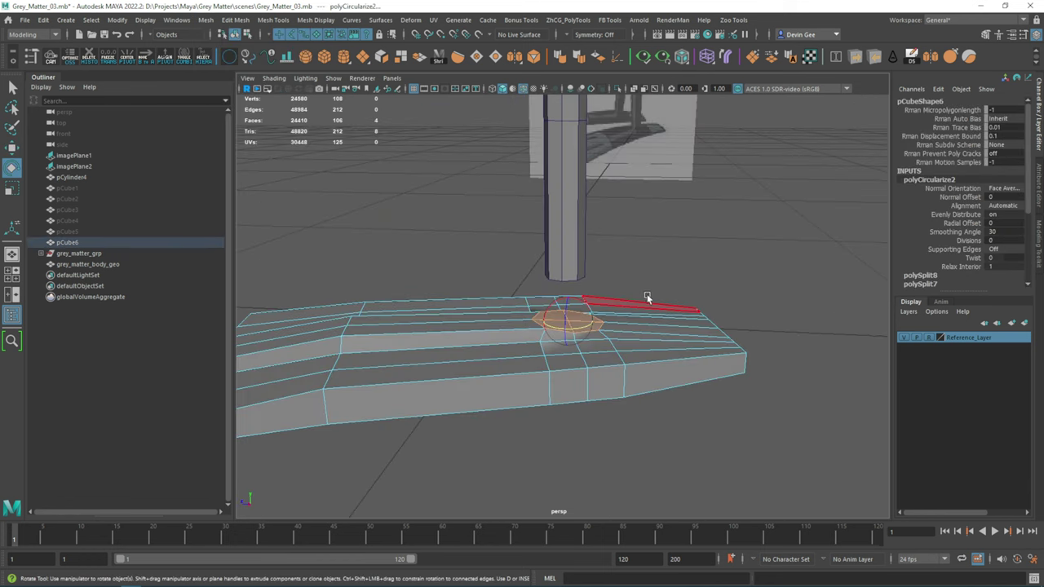
pyautogui.press('Delete')
# Combine the leg cylinder and foot board into one mesh.
pyautogui.click(561, 247)
pyautogui.keyDown('shift'); pyautogui.click(642, 385); pyautogui.keyUp('shift')
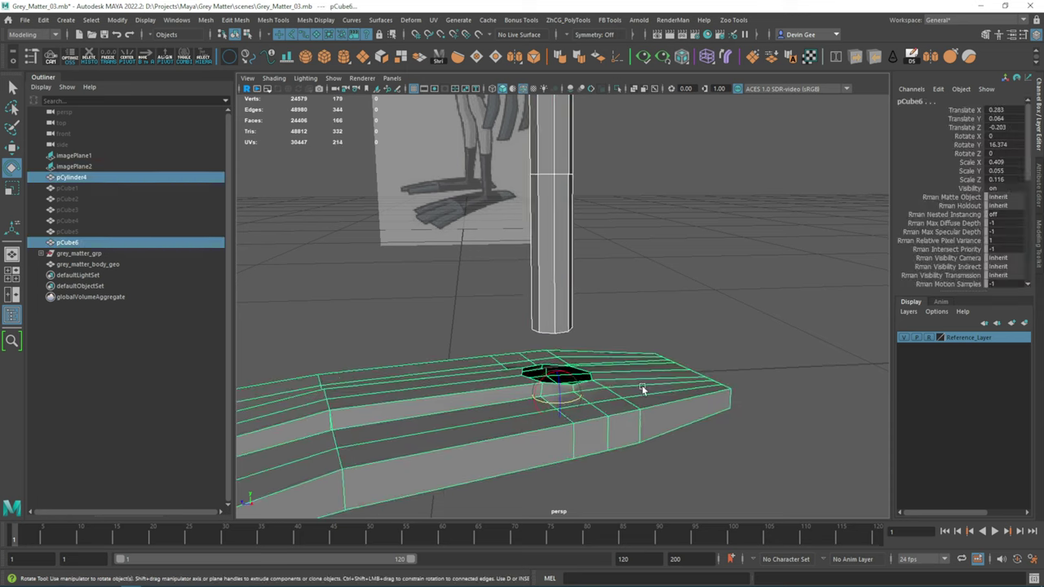
pyautogui.keyDown('alt'); pyautogui.moveTo(642, 385); pyautogui.dragTo(461, 174); pyautogui.keyUp('alt')
pyautogui.click(204, 20)
pyautogui.click(232, 54)
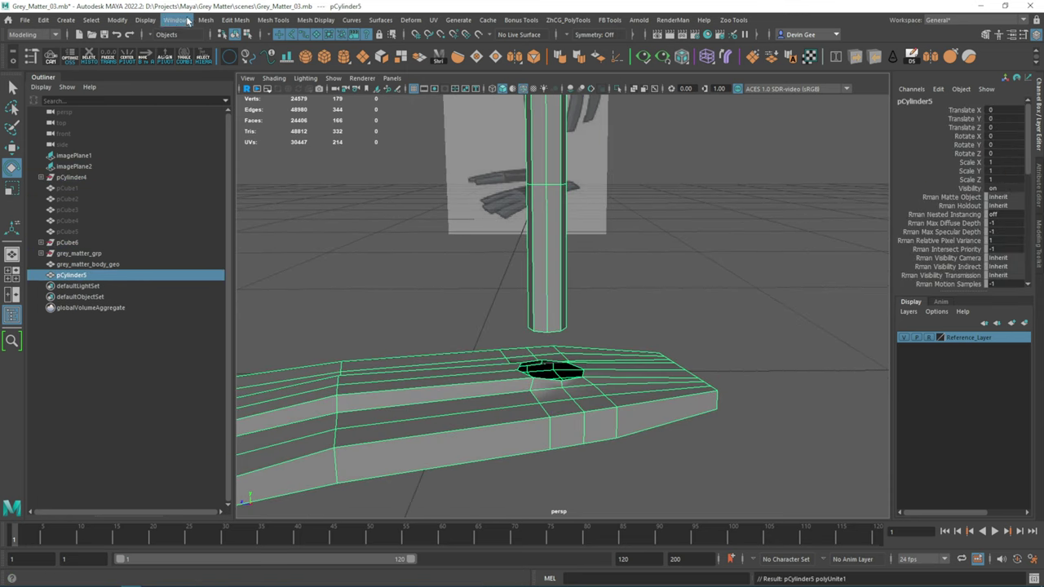
# Delete the combined leg's history and bridge its bottom edge into the foot hole.
pyautogui.click(42, 20)
pyautogui.click(236, 166)
pyautogui.keyDown('alt'); pyautogui.moveTo(424, 245); pyautogui.dragTo(519, 207); pyautogui.keyUp('alt')
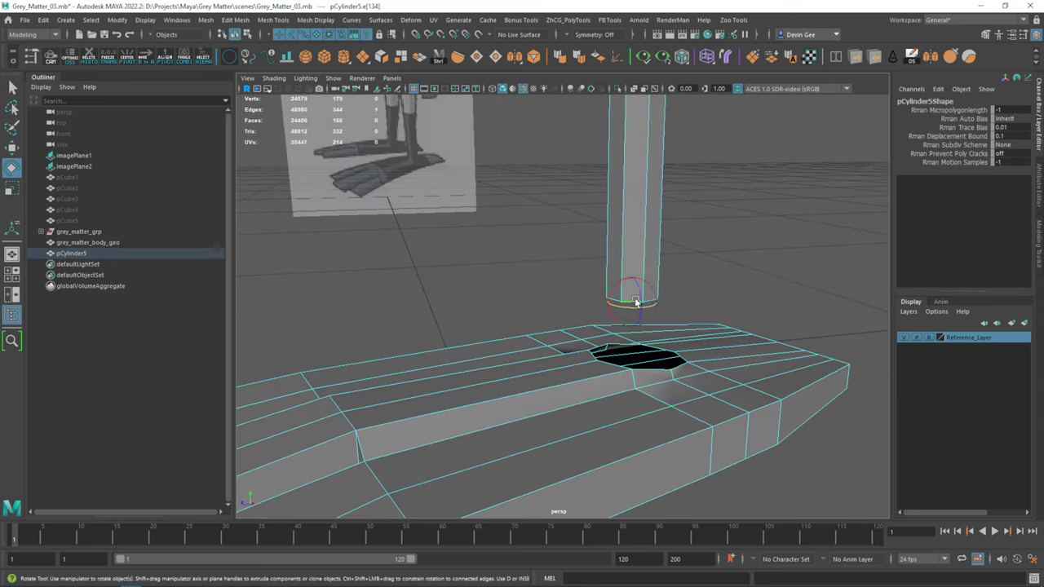
pyautogui.keyDown('shift'); pyautogui.moveTo(740, 304); pyautogui.dragTo(716, 368, button='right'); pyautogui.keyUp('shift')
pyautogui.keyDown('alt'); pyautogui.moveTo(716, 367); pyautogui.dragTo(585, 273); pyautogui.keyUp('alt')
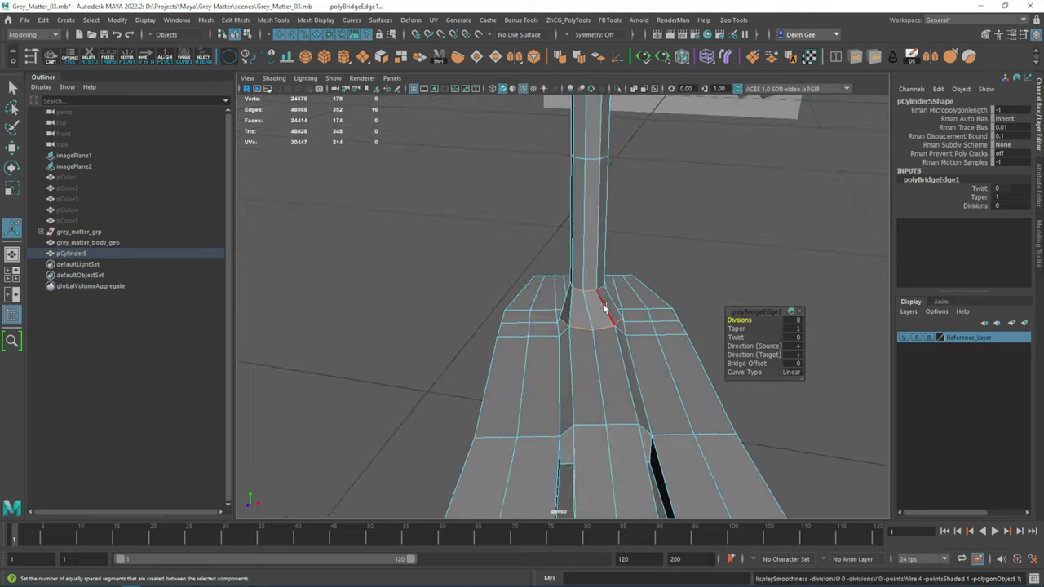
# Select the toe-tip vertices and edges of the foot in the front view for reshaping.
pyautogui.press('f')
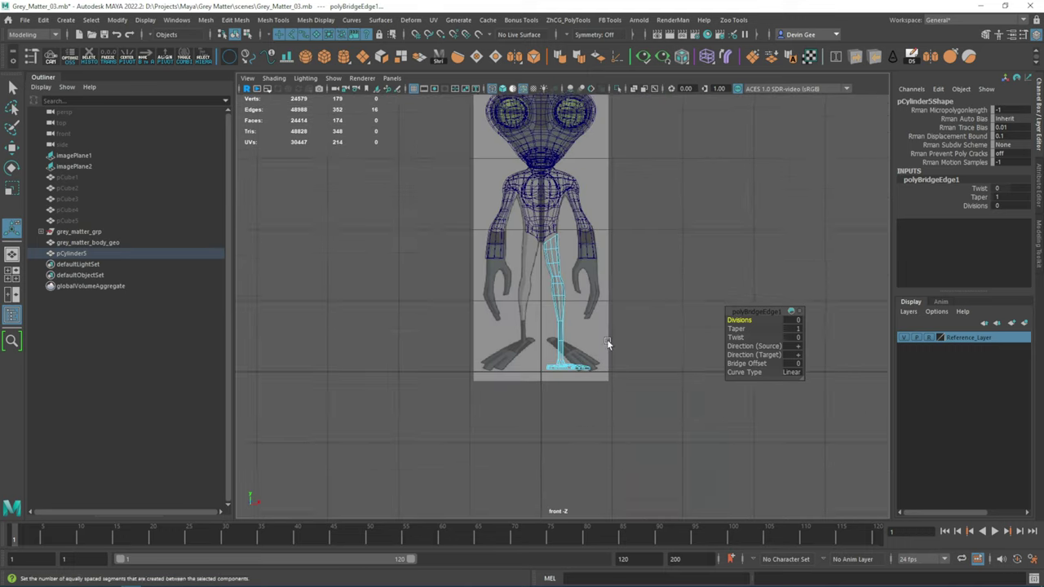
pyautogui.scroll(3, 585, 400)
pyautogui.scroll(3, 585, 403)
pyautogui.moveTo(408, 447)
pyautogui.mouseDown()
pyautogui.moveTo(574, 414)
pyautogui.moveTo(710, 275)
pyautogui.moveTo(554, 402)
pyautogui.moveTo(580, 344)
pyautogui.mouseUp()
pyautogui.press('1')
pyautogui.moveTo(584, 344); pyautogui.dragTo(559, 277, button='right')
pyautogui.moveTo(587, 277); pyautogui.dragTo(607, 374)
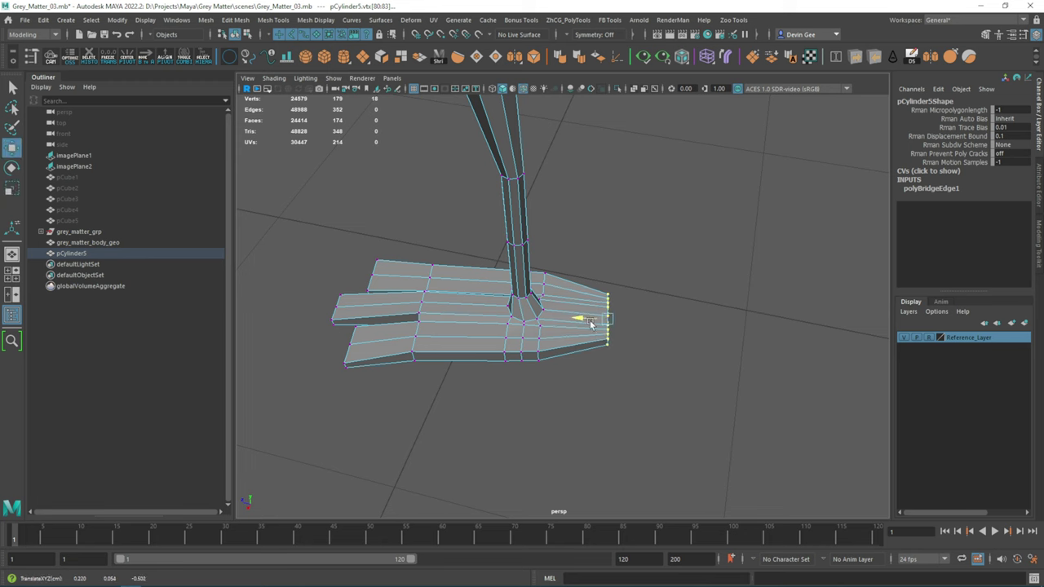
pyautogui.moveTo(590, 324)
pyautogui.keyDown('alt'); pyautogui.mouseDown()
pyautogui.moveTo(584, 366)
pyautogui.moveTo(624, 324)
pyautogui.moveTo(607, 359)
pyautogui.mouseUp(); pyautogui.keyUp('alt')
pyautogui.moveTo(607, 313)
pyautogui.keyDown('alt'); pyautogui.mouseDown()
pyautogui.moveTo(553, 317)
pyautogui.moveTo(536, 275)
pyautogui.moveTo(419, 368)
pyautogui.moveTo(618, 412)
pyautogui.moveTo(610, 292)
pyautogui.moveTo(575, 271)
pyautogui.moveTo(523, 265)
pyautogui.moveTo(595, 186)
pyautogui.moveTo(667, 359)
pyautogui.mouseUp(); pyautogui.keyUp('alt')
pyautogui.keyDown('shift'); pyautogui.click(523, 266); pyautogui.keyUp('shift')
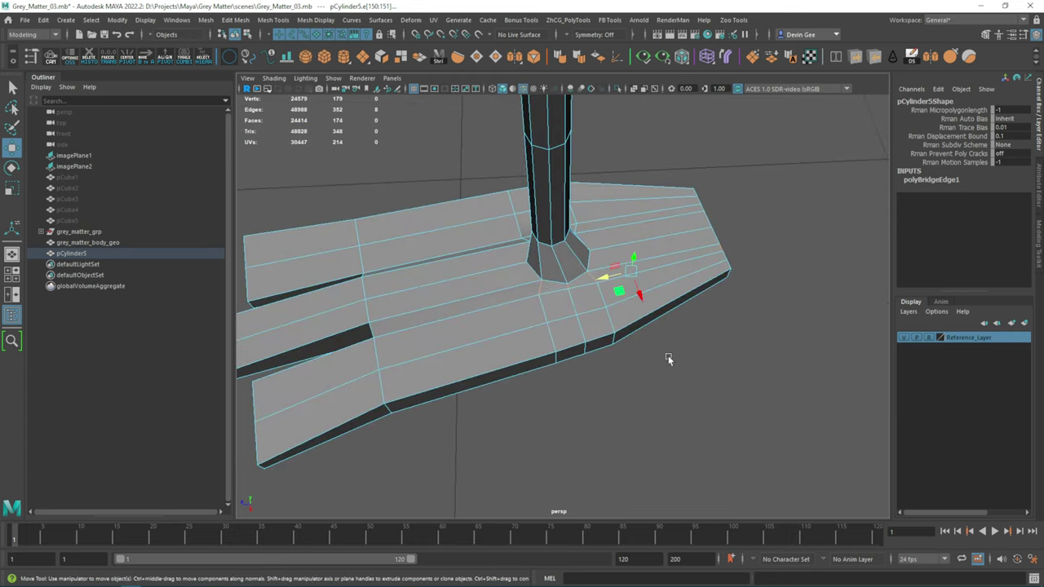
# Multi-Cut a line of new edges across the foot.
pyautogui.moveTo(723, 323)
pyautogui.keyDown('alt'); pyautogui.mouseDown()
pyautogui.moveTo(625, 361)
pyautogui.moveTo(632, 317)
pyautogui.mouseUp(); pyautogui.keyUp('alt')
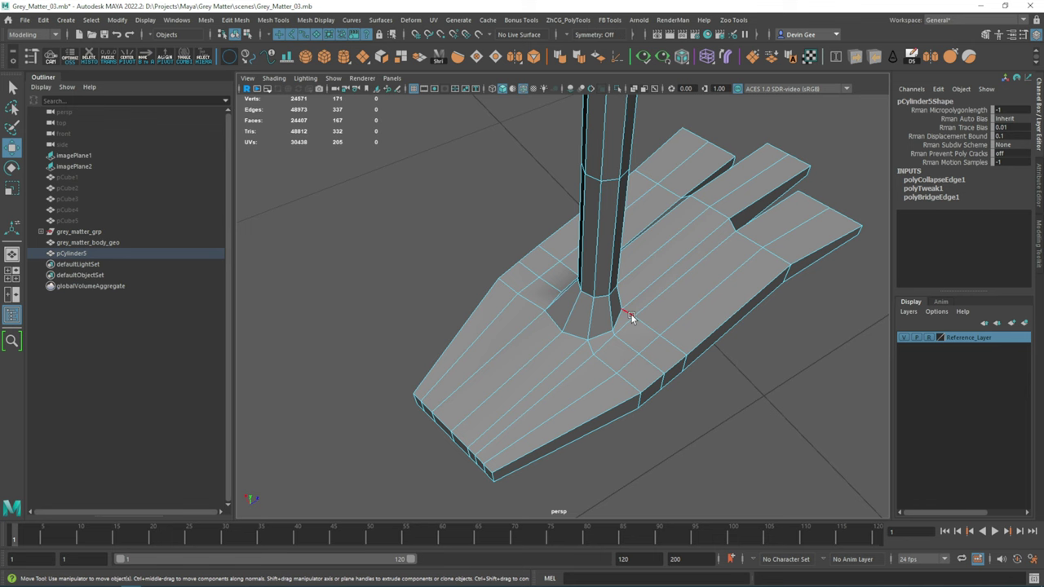
pyautogui.keyDown('shift'); pyautogui.moveTo(632, 315); pyautogui.dragTo(571, 343, button='right'); pyautogui.keyUp('shift')
pyautogui.keyDown('alt'); pyautogui.moveTo(631, 315); pyautogui.dragTo(666, 337); pyautogui.keyUp('alt')
pyautogui.moveTo(634, 234); pyautogui.dragTo(665, 424)
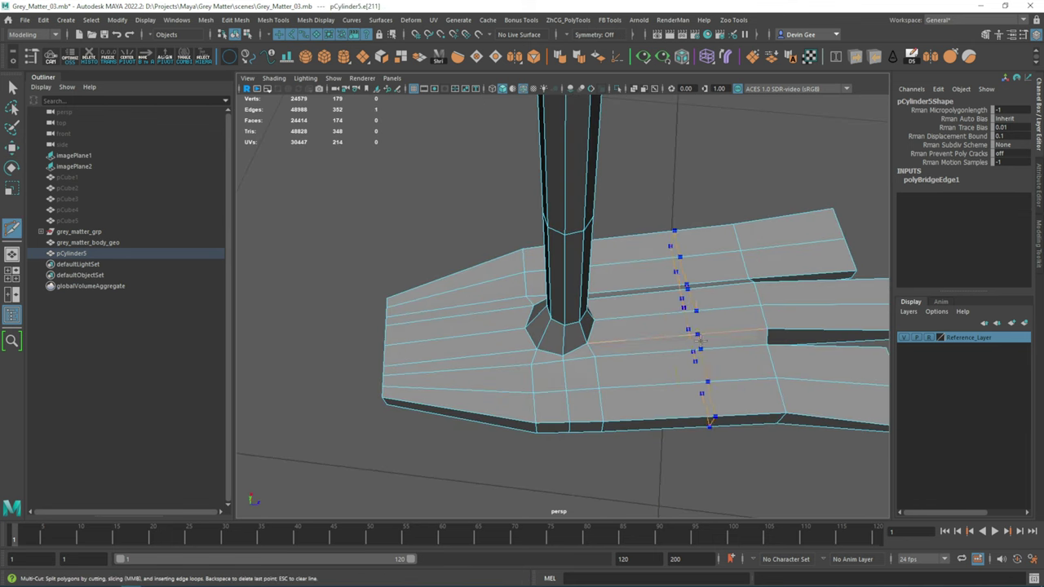
pyautogui.moveTo(646, 350)
pyautogui.keyDown('alt'); pyautogui.mouseDown()
pyautogui.moveTo(620, 383)
pyautogui.moveTo(626, 402)
pyautogui.moveTo(578, 324)
pyautogui.moveTo(683, 380)
pyautogui.moveTo(571, 339)
pyautogui.moveTo(464, 391)
pyautogui.mouseUp(); pyautogui.keyUp('alt')
# Collapse the stray edges near the leg joint.
pyautogui.click(625, 401)
pyautogui.click(540, 333)
pyautogui.moveTo(541, 333)
pyautogui.keyDown('alt'); pyautogui.mouseDown()
pyautogui.moveTo(545, 287)
pyautogui.moveTo(478, 422)
pyautogui.moveTo(470, 345)
pyautogui.moveTo(582, 346)
pyautogui.moveTo(528, 385)
pyautogui.moveTo(634, 315)
pyautogui.mouseUp(); pyautogui.keyUp('alt')
pyautogui.keyDown('shift'); pyautogui.moveTo(633, 315); pyautogui.dragTo(693, 324, button='right'); pyautogui.keyUp('shift')
pyautogui.moveTo(692, 324)
pyautogui.keyDown('alt'); pyautogui.mouseDown()
pyautogui.moveTo(525, 373)
pyautogui.moveTo(506, 286)
pyautogui.moveTo(520, 358)
pyautogui.moveTo(438, 357)
pyautogui.mouseUp(); pyautogui.keyUp('alt')
# Insert new splits through an edge loop under the foot.
pyautogui.doubleClick(520, 358)
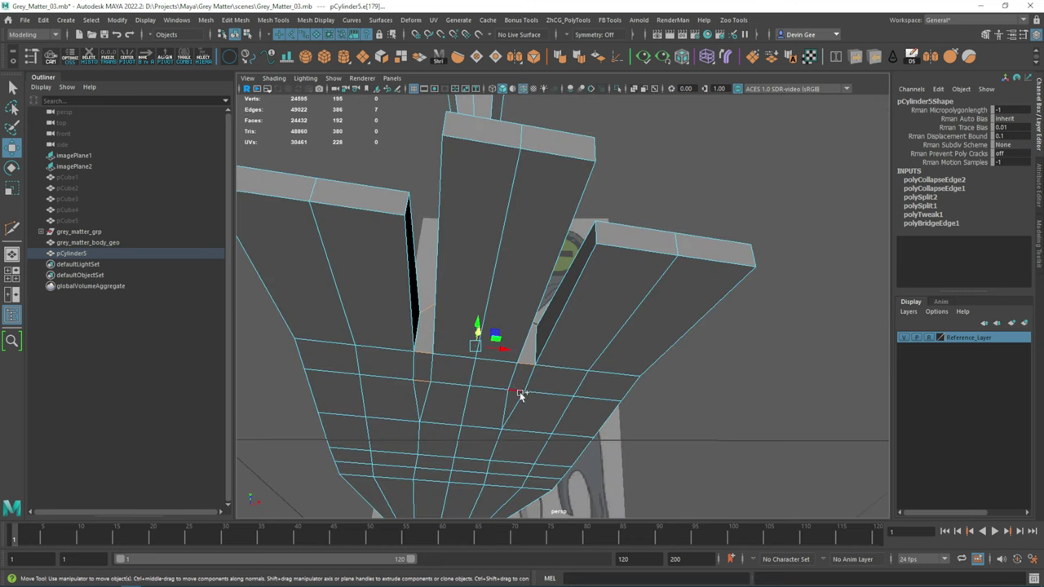
pyautogui.keyDown('shift'); pyautogui.click(520, 392); pyautogui.keyUp('shift')
pyautogui.keyDown('alt'); pyautogui.moveTo(520, 392); pyautogui.dragTo(512, 425); pyautogui.keyUp('alt')
pyautogui.keyDown('shift'); pyautogui.moveTo(666, 393); pyautogui.dragTo(667, 444, button='right'); pyautogui.keyUp('shift')
pyautogui.keyDown('alt'); pyautogui.moveTo(667, 444); pyautogui.dragTo(507, 346); pyautogui.keyUp('alt')
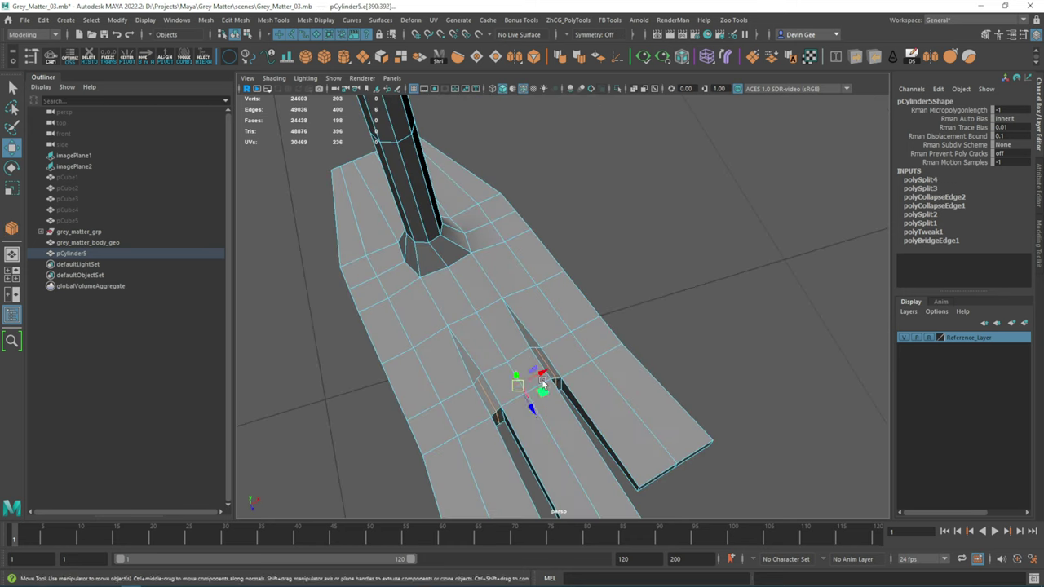
# Preview the foot with smoothing (3), then return to the unsmoothed view (1).
pyautogui.press('r')
pyautogui.scroll(-3, 508, 346)
pyautogui.press('3')
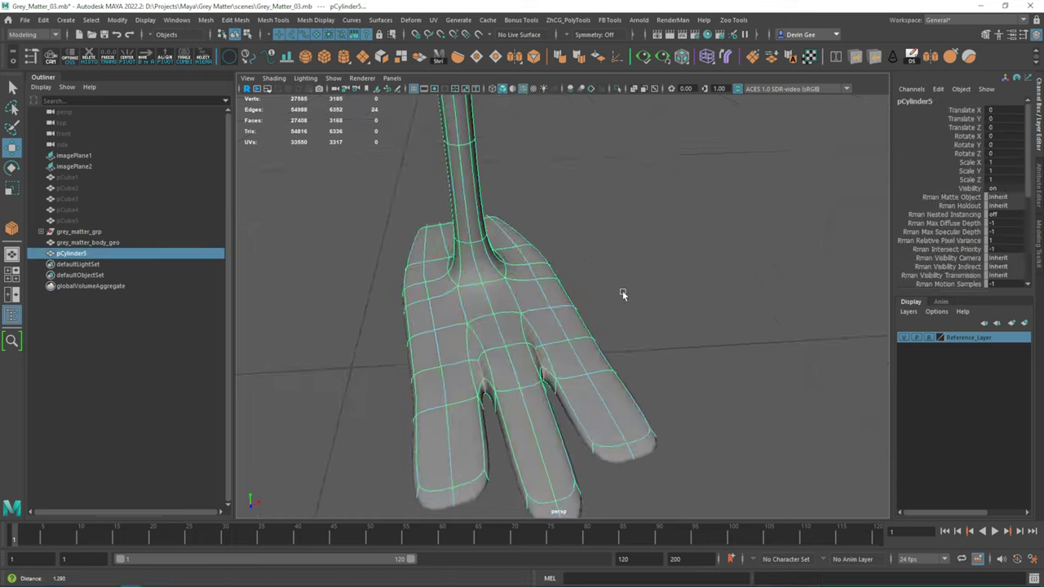
pyautogui.click(622, 291)
pyautogui.press('w')
pyautogui.moveTo(587, 345)
pyautogui.keyDown('alt'); pyautogui.mouseDown()
pyautogui.moveTo(567, 351)
pyautogui.moveTo(574, 343)
pyautogui.mouseUp(); pyautogui.keyUp('alt')
pyautogui.press('1')
# Select the ankle edges where the leg joins the foot.
pyautogui.click(563, 318)
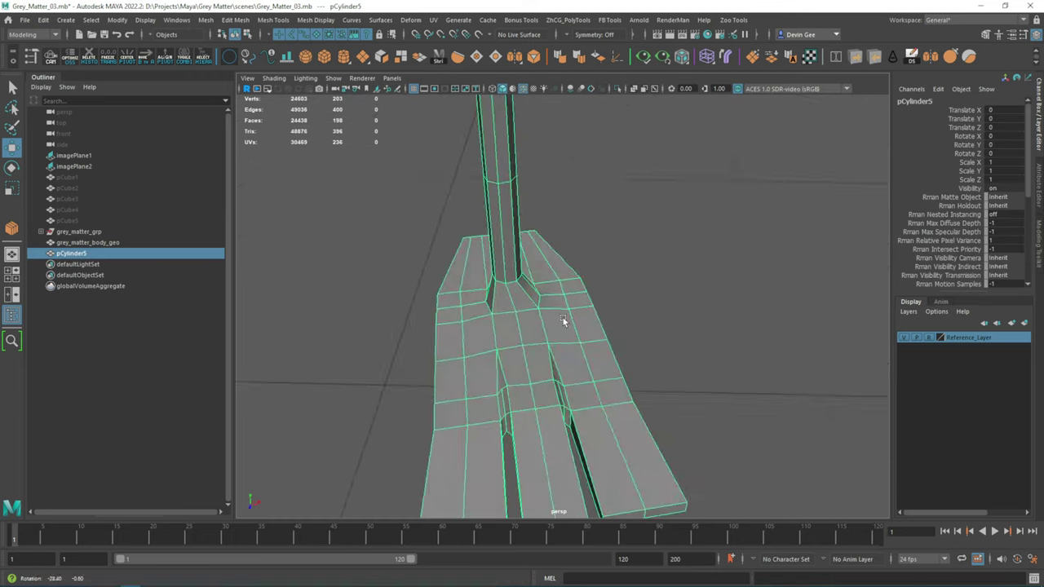
pyautogui.press('F10')
pyautogui.click(517, 289)
pyautogui.moveTo(517, 290)
pyautogui.keyDown('alt'); pyautogui.mouseDown()
pyautogui.moveTo(659, 338)
pyautogui.moveTo(531, 218)
pyautogui.mouseUp(); pyautogui.keyUp('alt')
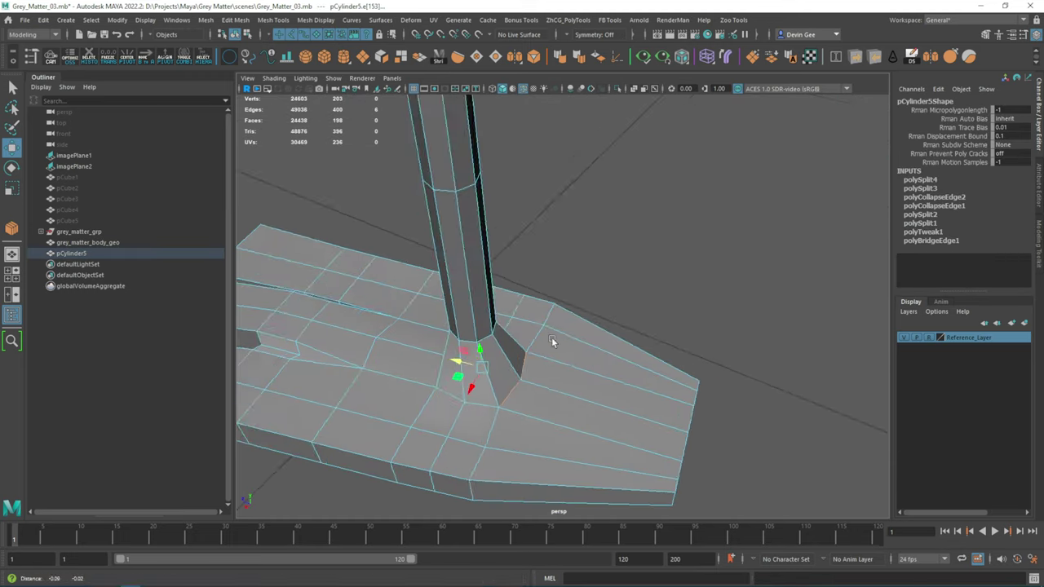
pyautogui.click(275, 20)
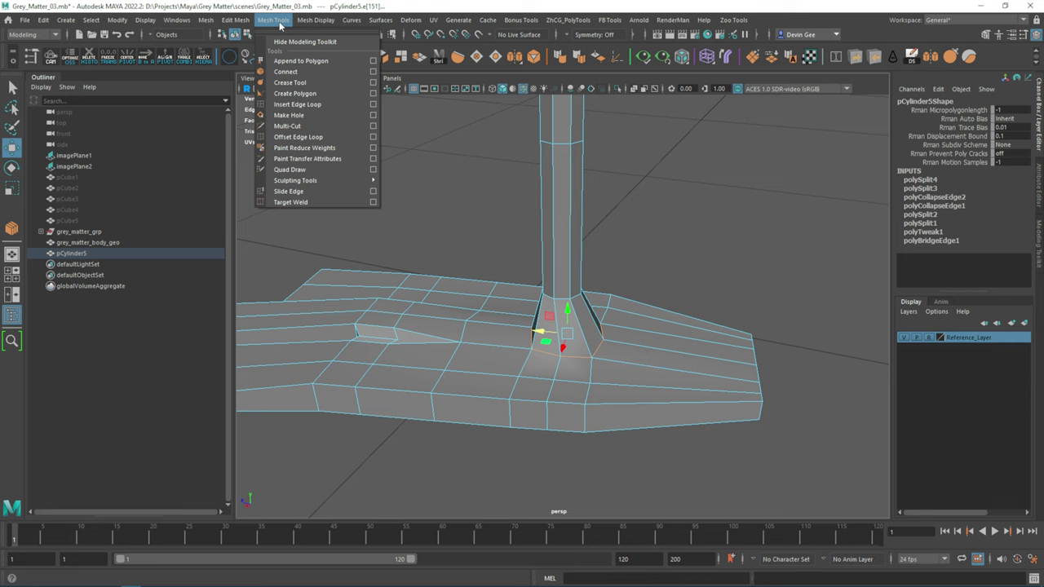
# Circularize the selected ankle edges into a round joint.
pyautogui.click(259, 75)
pyautogui.keyDown('alt'); pyautogui.moveTo(490, 245); pyautogui.dragTo(546, 200); pyautogui.keyUp('alt')
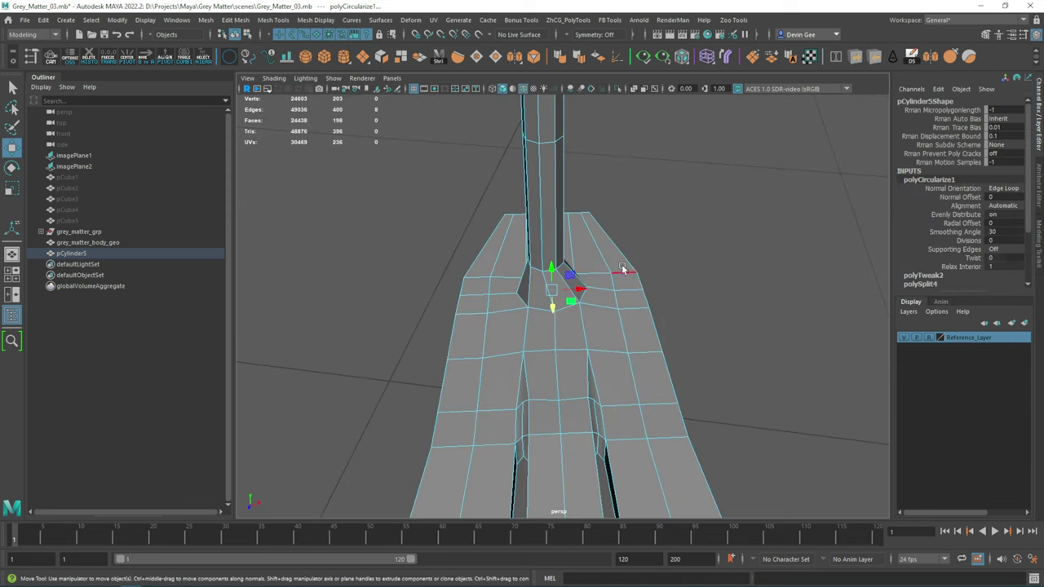
pyautogui.scroll(-5, 547, 275)
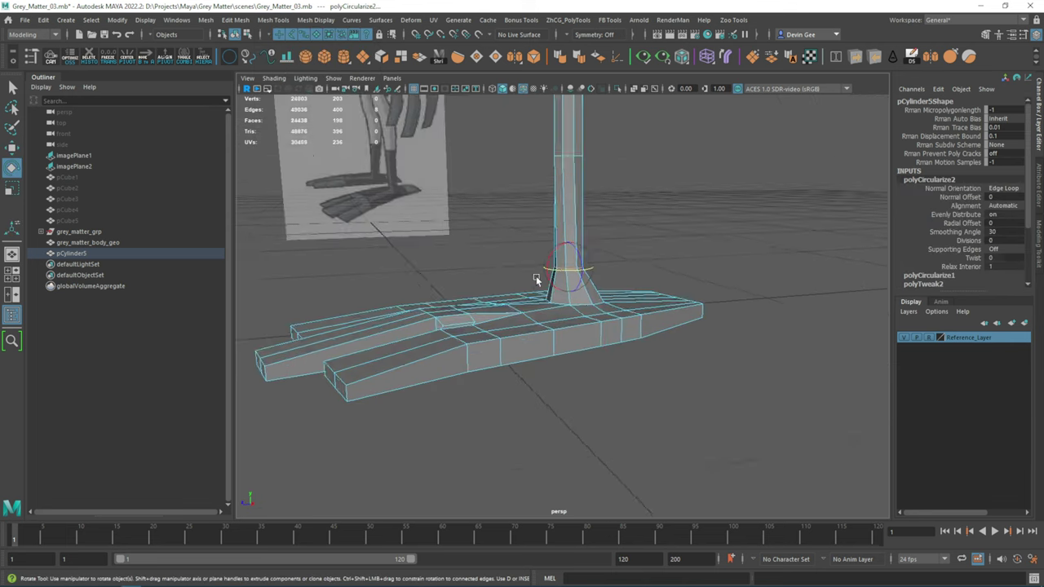
pyautogui.moveTo(536, 276)
pyautogui.keyDown('alt'); pyautogui.mouseDown()
pyautogui.moveTo(492, 216)
pyautogui.moveTo(574, 294)
pyautogui.moveTo(522, 312)
pyautogui.moveTo(562, 343)
pyautogui.mouseUp(); pyautogui.keyUp('alt')
pyautogui.scroll(5, 492, 216)
# Commit the new cuts across the foot and pick a vertex on the foot.
pyautogui.press('Return')
pyautogui.scroll(-3, 549, 301)
pyautogui.scroll(3, 575, 305)
pyautogui.press('w')
pyautogui.click(513, 382)
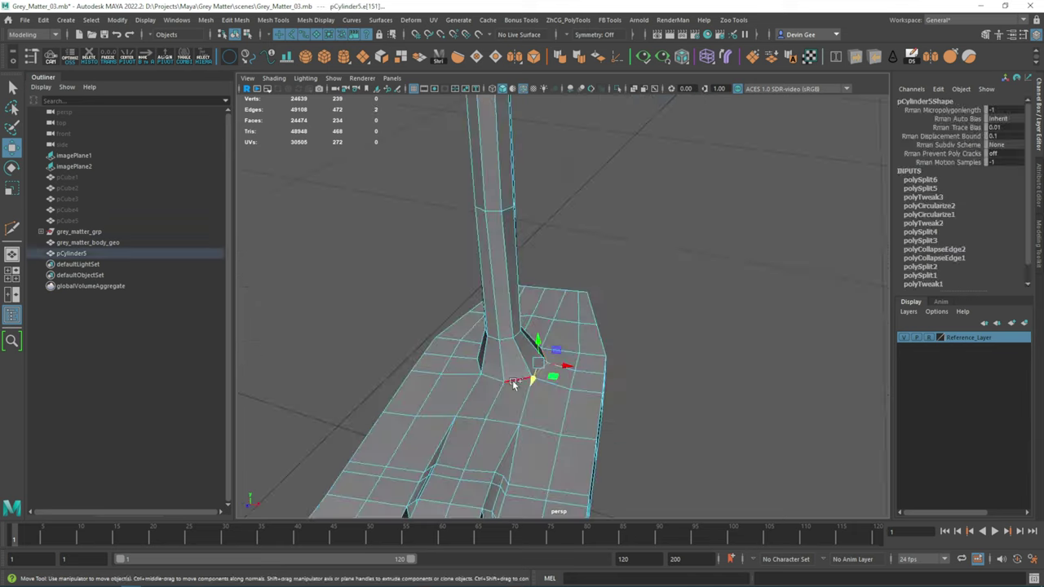
pyautogui.moveTo(513, 384)
pyautogui.keyDown('alt'); pyautogui.mouseDown()
pyautogui.moveTo(489, 412)
pyautogui.moveTo(522, 375)
pyautogui.moveTo(528, 393)
pyautogui.moveTo(548, 354)
pyautogui.moveTo(428, 303)
pyautogui.moveTo(662, 360)
pyautogui.moveTo(610, 368)
pyautogui.moveTo(638, 394)
pyautogui.mouseUp(); pyautogui.keyUp('alt')
pyautogui.moveTo(574, 309)
pyautogui.keyDown('alt'); pyautogui.mouseDown()
pyautogui.moveTo(592, 350)
pyautogui.moveTo(582, 366)
pyautogui.mouseUp(); pyautogui.keyUp('alt')
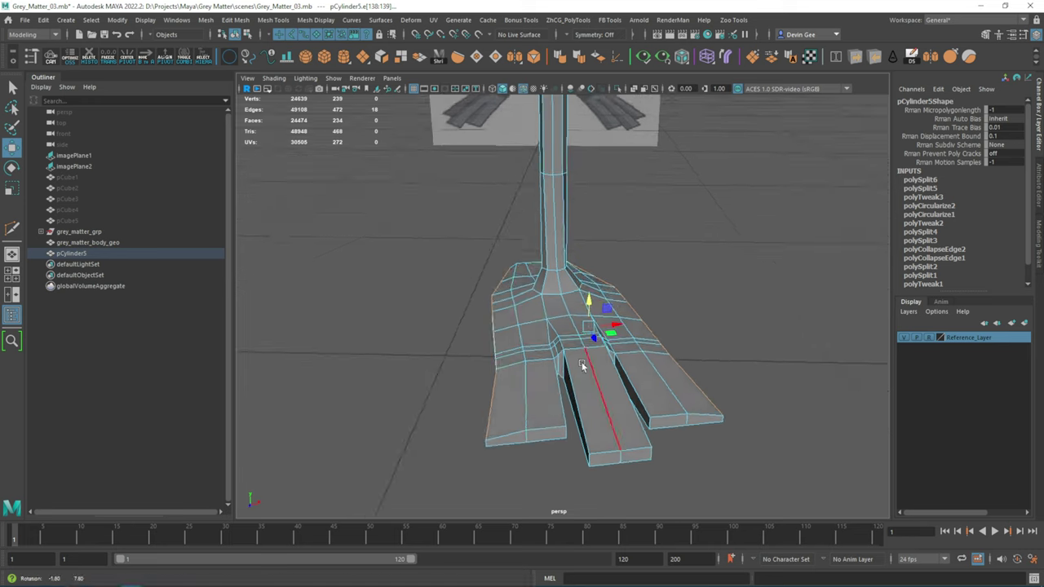
pyautogui.keyDown('alt'); pyautogui.moveTo(513, 309); pyautogui.dragTo(500, 295); pyautogui.keyUp('alt')
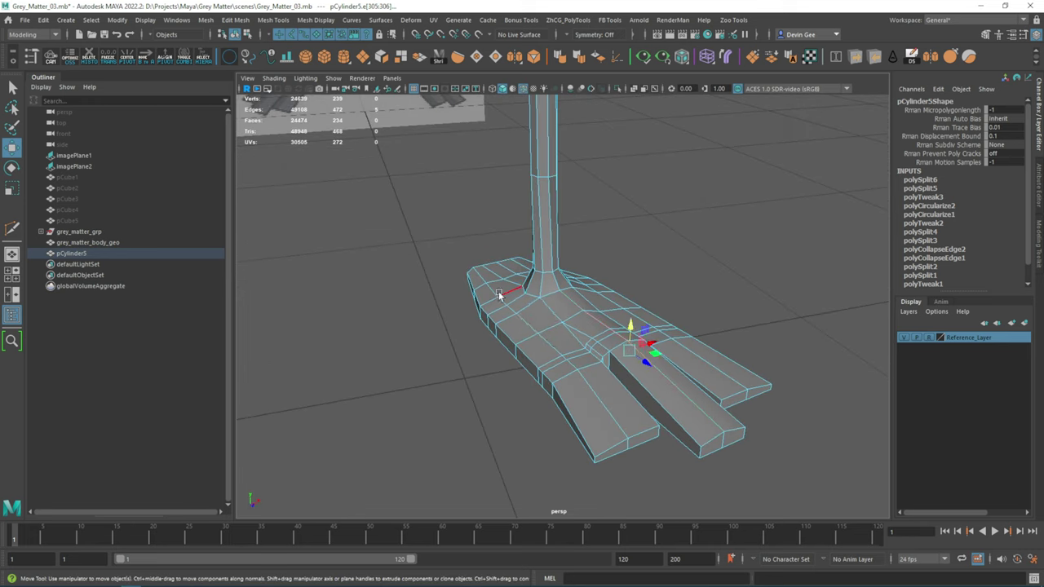
pyautogui.keyDown('alt'); pyautogui.moveTo(622, 421); pyautogui.dragTo(603, 326); pyautogui.keyUp('alt')
pyautogui.keyDown('alt'); pyautogui.moveTo(521, 351); pyautogui.dragTo(479, 407); pyautogui.keyUp('alt')
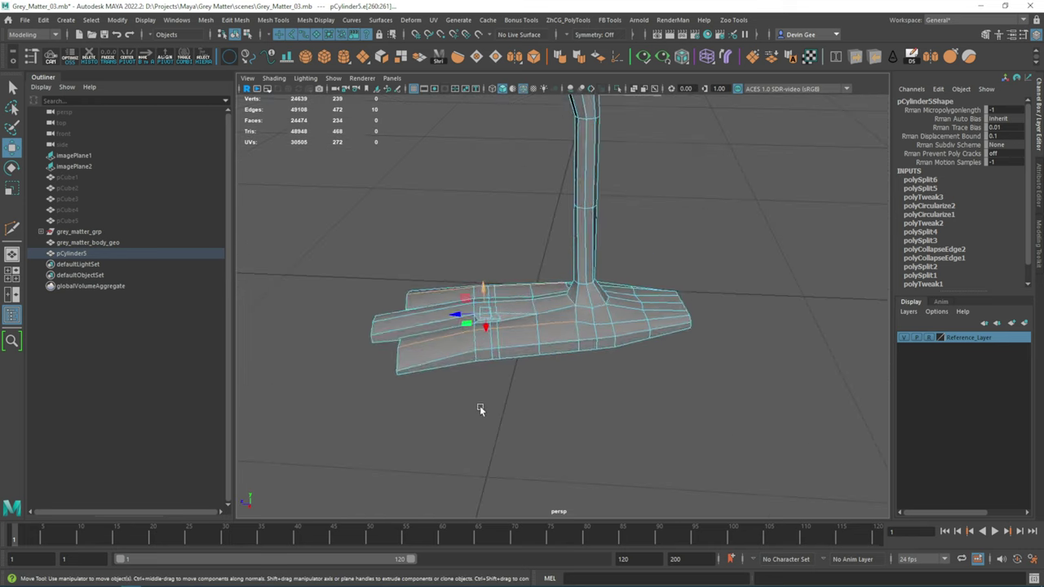
# Select a single edge of the loop running across the foot.
pyautogui.moveTo(571, 282); pyautogui.dragTo(628, 263, button='right')
pyautogui.moveTo(628, 264)
pyautogui.keyDown('alt'); pyautogui.mouseDown()
pyautogui.moveTo(594, 361)
pyautogui.moveTo(523, 398)
pyautogui.moveTo(582, 412)
pyautogui.moveTo(582, 436)
pyautogui.moveTo(584, 276)
pyautogui.mouseUp(); pyautogui.keyUp('alt')
pyautogui.click(578, 361)
pyautogui.moveTo(584, 276)
pyautogui.mouseDown(button='right')
pyautogui.moveTo(593, 326)
pyautogui.moveTo(585, 246)
pyautogui.mouseUp(button='right')
pyautogui.keyDown('alt'); pyautogui.moveTo(584, 246); pyautogui.dragTo(592, 365); pyautogui.keyUp('alt')
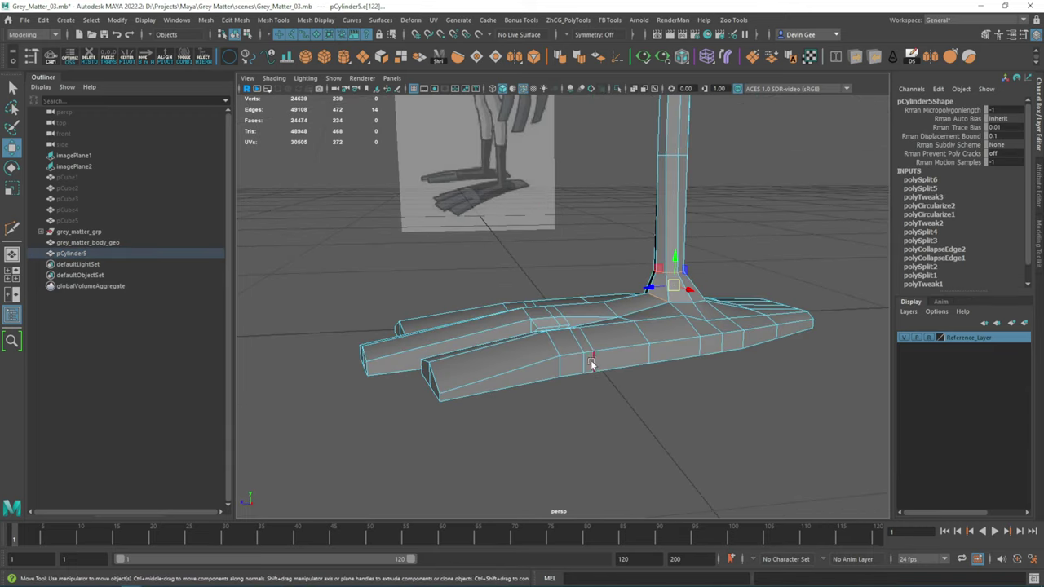
pyautogui.moveTo(638, 395)
pyautogui.keyDown('alt'); pyautogui.mouseDown()
pyautogui.moveTo(536, 401)
pyautogui.moveTo(611, 440)
pyautogui.moveTo(676, 367)
pyautogui.moveTo(676, 386)
pyautogui.moveTo(648, 373)
pyautogui.mouseUp(); pyautogui.keyUp('alt')
pyautogui.doubleClick(611, 440)
pyautogui.press('w')
pyautogui.hotkey('ctrl', 'z')
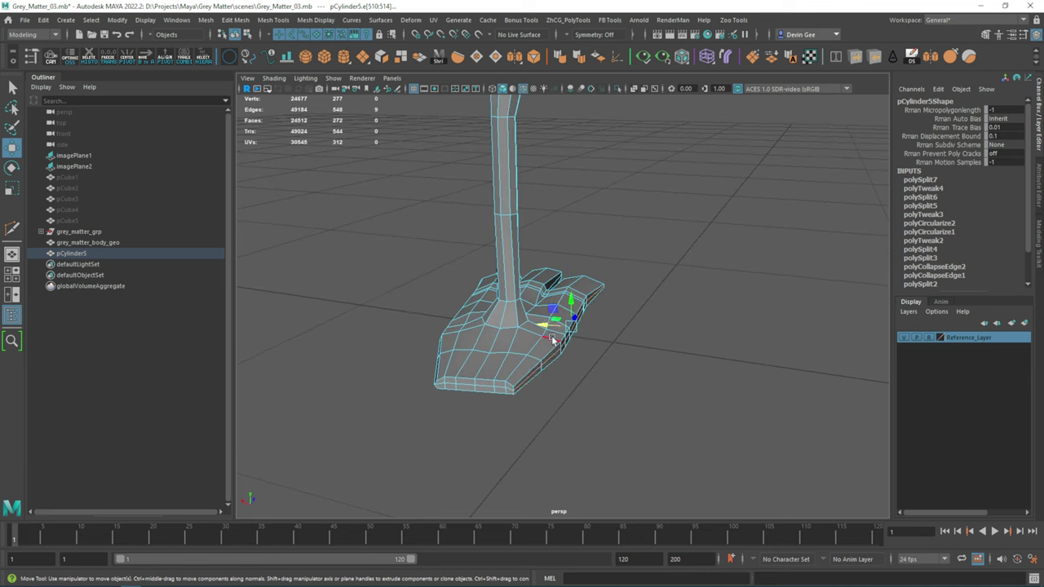
# Scale the toe-tip vertices in the enlarged side view.
pyautogui.press('1')
pyautogui.keyDown('alt'); pyautogui.moveTo(554, 330); pyautogui.dragTo(457, 293); pyautogui.keyUp('alt')
pyautogui.moveTo(450, 291); pyautogui.dragTo(404, 291, button='right')
pyautogui.moveTo(437, 344)
pyautogui.mouseDown()
pyautogui.moveTo(453, 365)
pyautogui.moveTo(471, 347)
pyautogui.mouseUp()
pyautogui.keyDown('alt'); pyautogui.moveTo(409, 347); pyautogui.dragTo(482, 361); pyautogui.keyUp('alt')
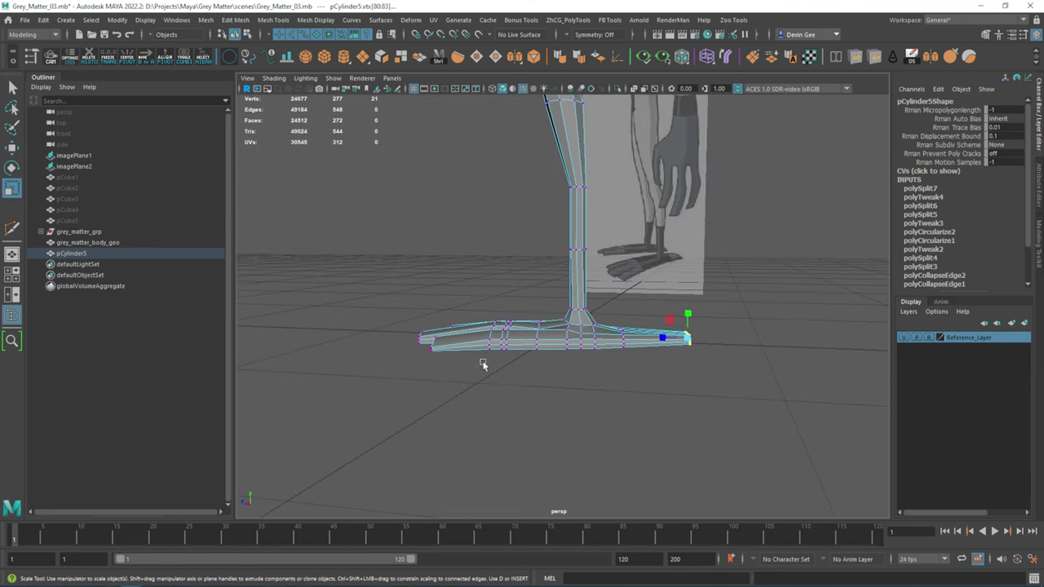
pyautogui.press('space')
pyautogui.press('space')
pyautogui.press('r')
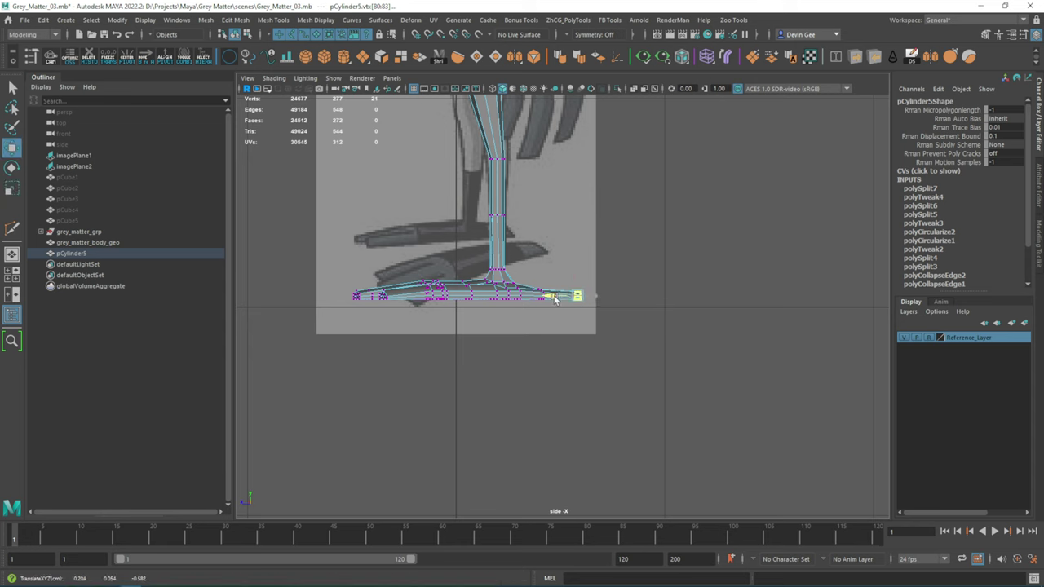
pyautogui.press('space')
pyautogui.press('space')
pyautogui.press('r')
# Select two edge loops and a band of faces across the foot and ankle.
pyautogui.moveTo(555, 302)
pyautogui.keyDown('alt'); pyautogui.mouseDown()
pyautogui.moveTo(587, 343)
pyautogui.moveTo(606, 336)
pyautogui.moveTo(594, 365)
pyautogui.moveTo(564, 364)
pyautogui.moveTo(627, 346)
pyautogui.moveTo(628, 412)
pyautogui.moveTo(553, 265)
pyautogui.mouseUp(); pyautogui.keyUp('alt')
pyautogui.doubleClick(606, 337)
pyautogui.doubleClick(594, 364)
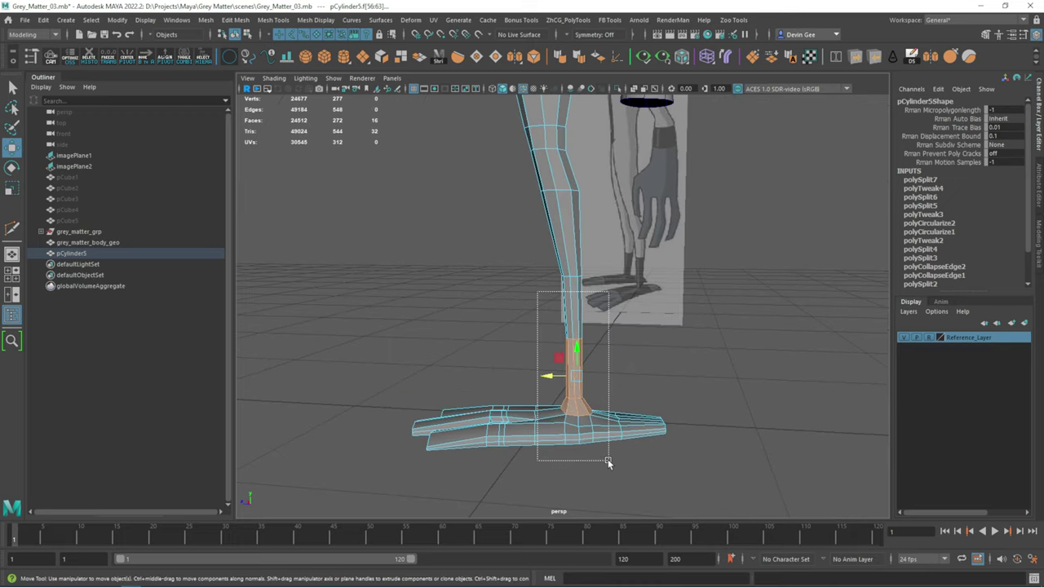
pyautogui.moveTo(608, 460); pyautogui.dragTo(583, 445)
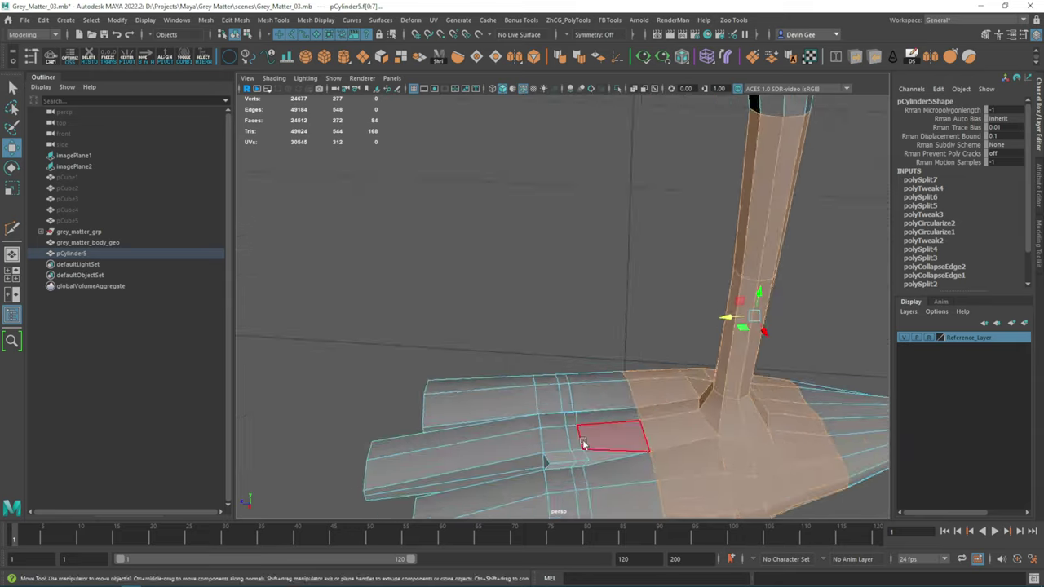
pyautogui.scroll(-5, 628, 416)
pyautogui.moveTo(640, 403)
pyautogui.keyDown('alt'); pyautogui.mouseDown()
pyautogui.moveTo(634, 425)
pyautogui.moveTo(620, 417)
pyautogui.mouseUp(); pyautogui.keyUp('alt')
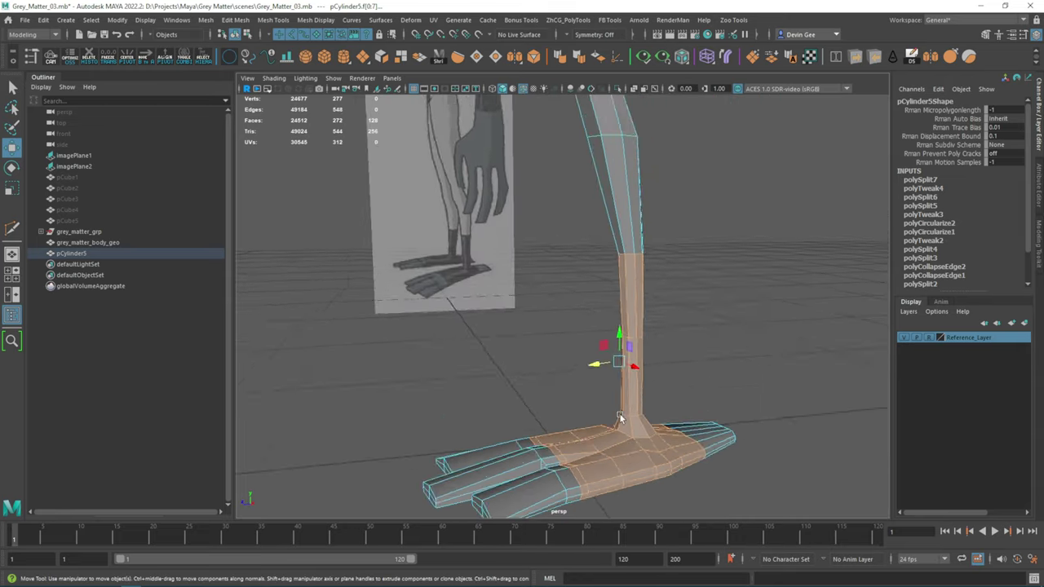
# Check the selected foot band in the four-view layout and beside the reference.
pyautogui.press('space')
pyautogui.keyDown('alt'); pyautogui.moveTo(709, 245); pyautogui.dragTo(717, 278); pyautogui.keyUp('alt')
pyautogui.press('space')
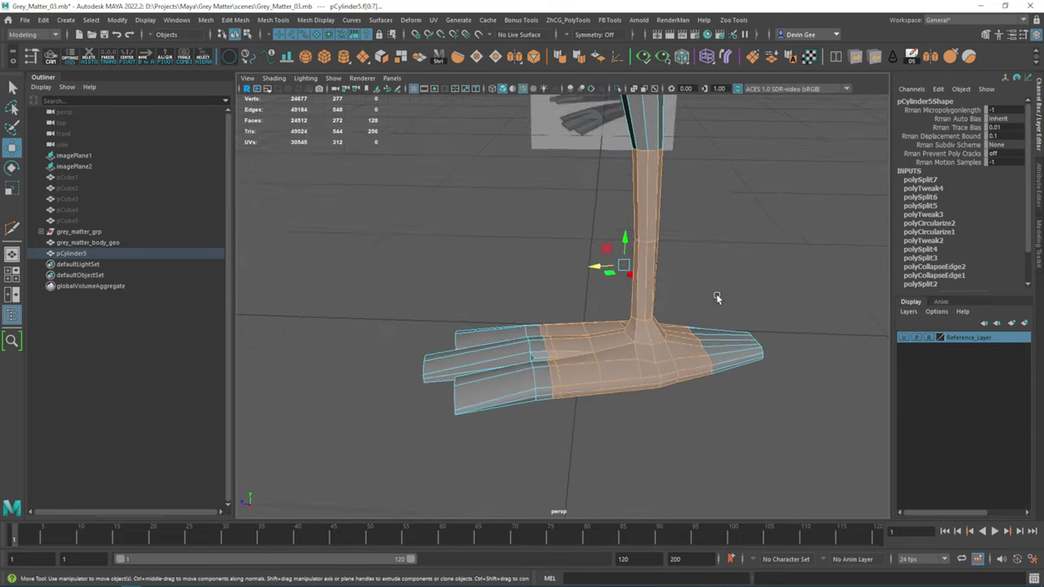
pyautogui.moveTo(743, 320)
pyautogui.keyDown('alt'); pyautogui.mouseDown()
pyautogui.moveTo(480, 331)
pyautogui.moveTo(627, 292)
pyautogui.moveTo(552, 361)
pyautogui.moveTo(530, 285)
pyautogui.mouseUp(); pyautogui.keyUp('alt')
# Bevel an edge loop across the foot's groove with 2 segments and a 0.27 fraction width.
pyautogui.press('F8')
pyautogui.click(553, 361)
pyautogui.press('1')
pyautogui.scroll(5, 530, 285)
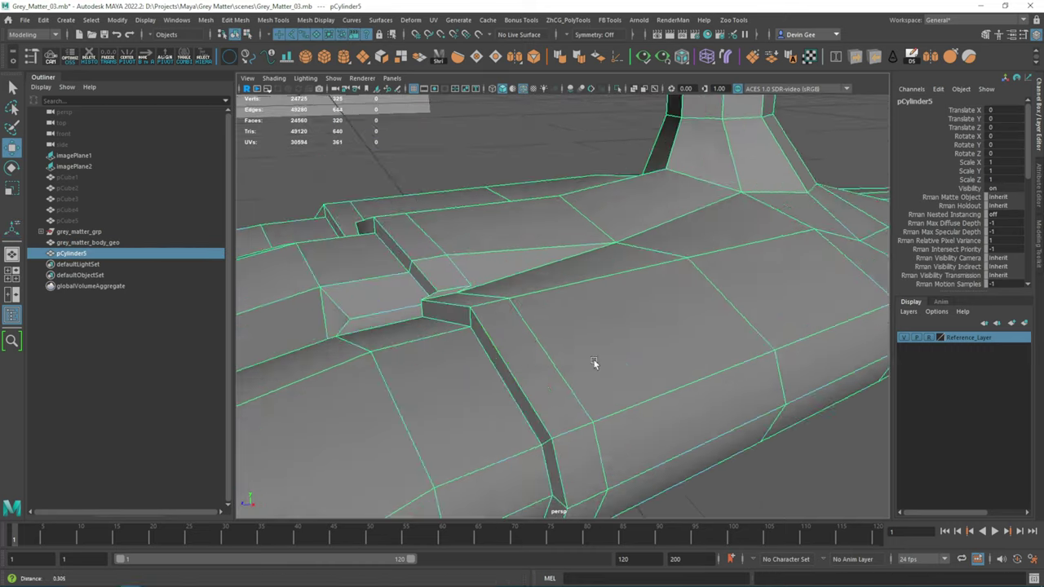
pyautogui.press('F10')
pyautogui.doubleClick(535, 229)
pyautogui.moveTo(535, 228)
pyautogui.keyDown('alt'); pyautogui.mouseDown()
pyautogui.moveTo(571, 269)
pyautogui.moveTo(614, 255)
pyautogui.moveTo(709, 379)
pyautogui.moveTo(636, 364)
pyautogui.moveTo(732, 367)
pyautogui.mouseUp(); pyautogui.keyUp('alt')
pyautogui.scroll(-5, 613, 254)
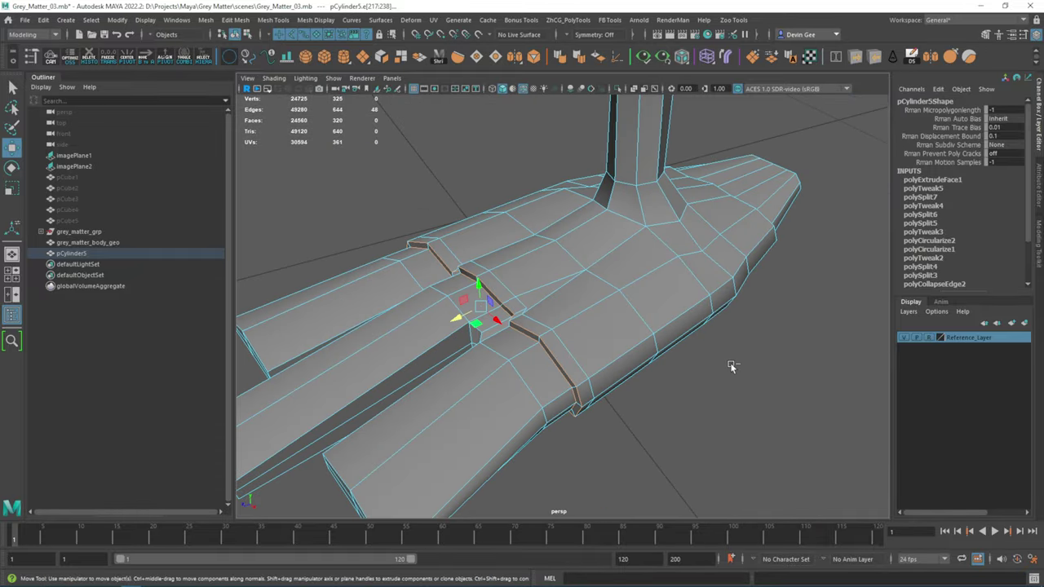
pyautogui.moveTo(744, 329); pyautogui.dragTo(755, 329, button='middle')
pyautogui.scroll(5, 578, 391)
pyautogui.click(739, 320)
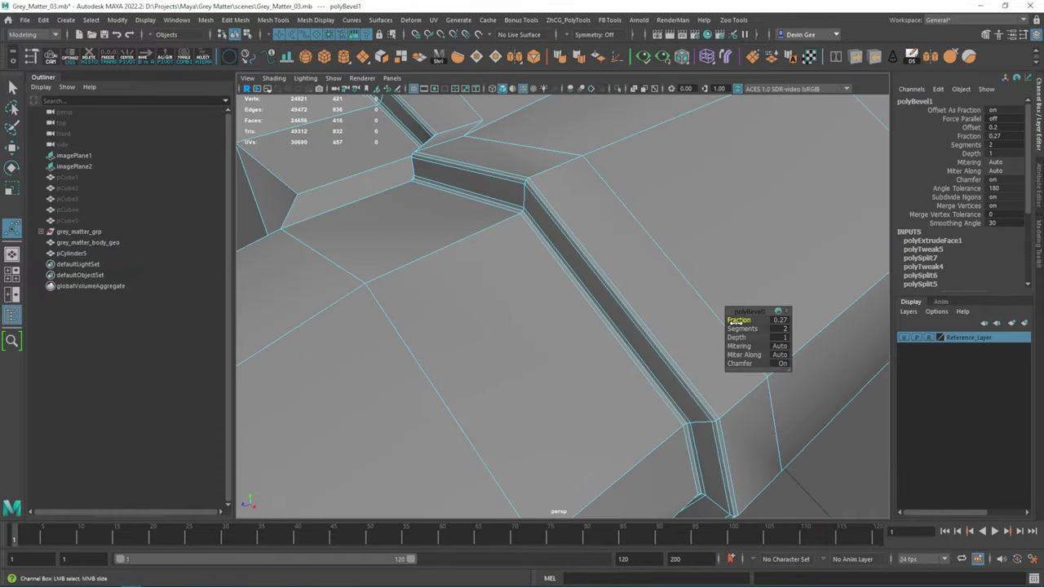
pyautogui.scroll(-5, 735, 328)
pyautogui.keyDown('alt'); pyautogui.moveTo(735, 328); pyautogui.dragTo(565, 377); pyautogui.keyUp('alt')
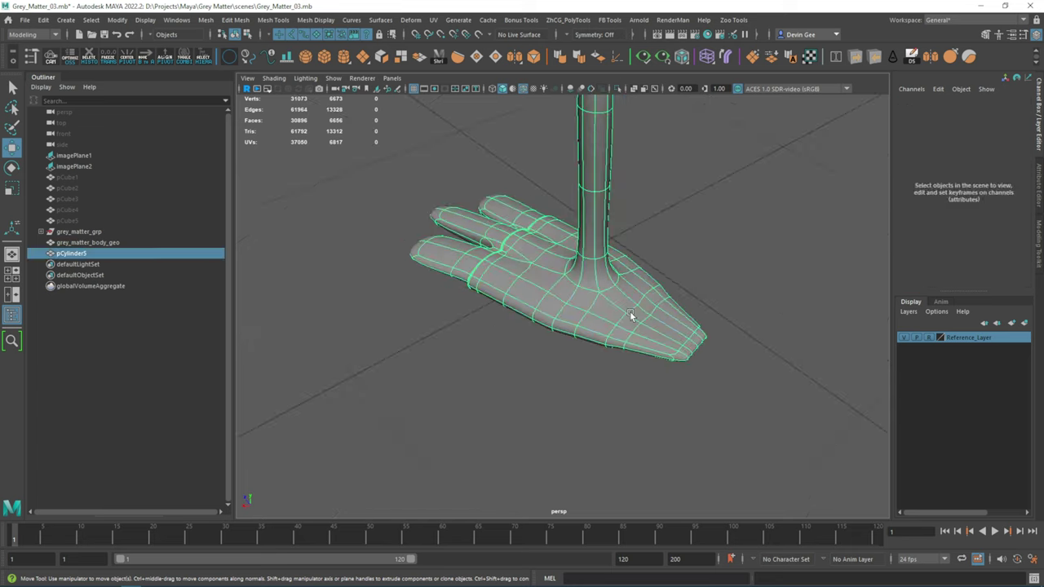
# Bevel the edge loop running along the foot's groove rim.
pyautogui.press('1')
pyautogui.scroll(3, 674, 365)
pyautogui.click(572, 317)
pyautogui.moveTo(572, 318)
pyautogui.keyDown('alt'); pyautogui.mouseDown()
pyautogui.moveTo(611, 419)
pyautogui.moveTo(576, 354)
pyautogui.mouseUp(); pyautogui.keyUp('alt')
pyautogui.scroll(2, 566, 372)
pyautogui.rightClick(569, 307)
pyautogui.doubleClick(558, 343)
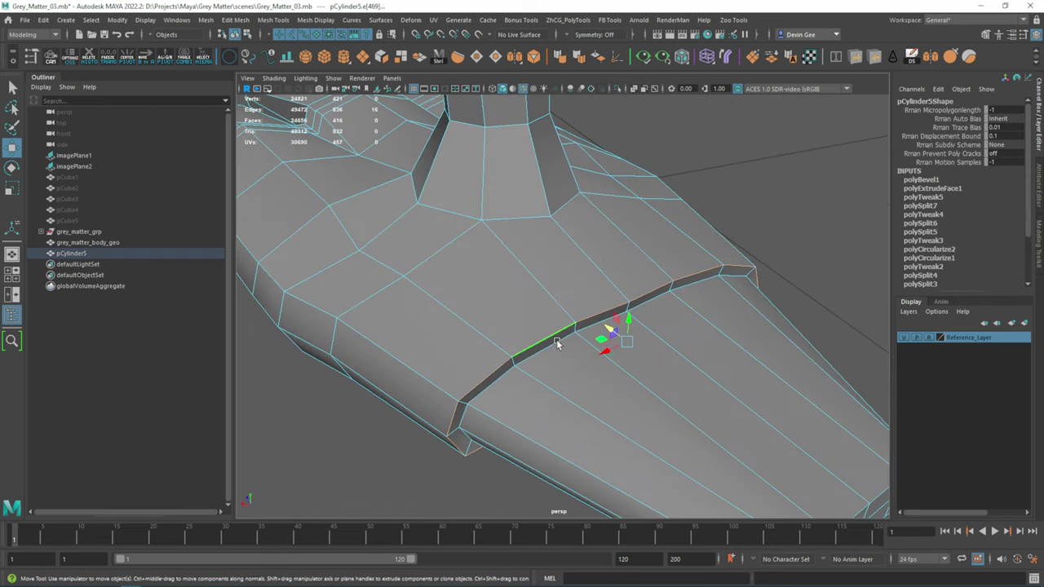
pyautogui.hotkey('ctrl', 'b')
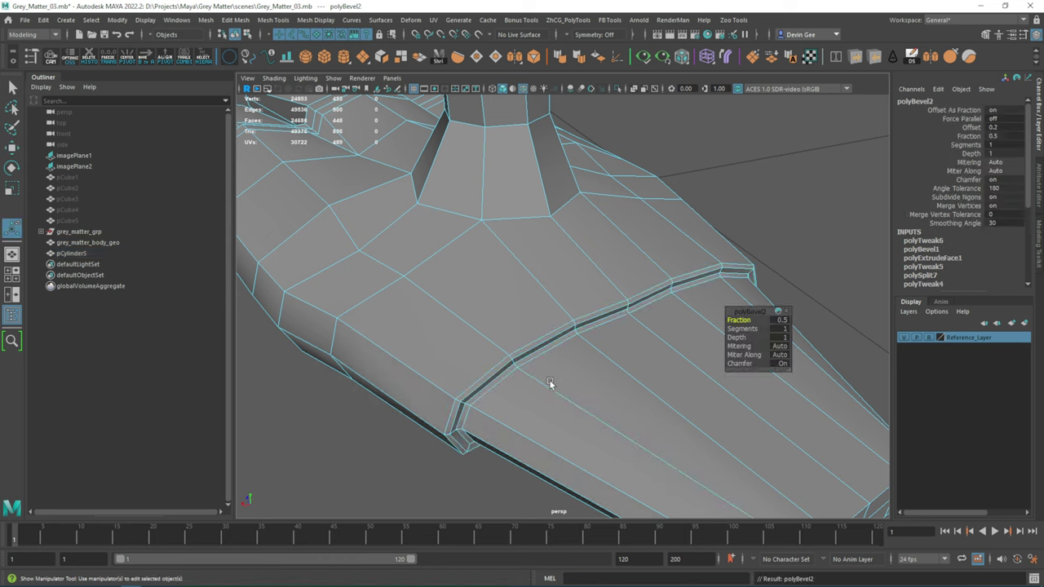
pyautogui.press('w')
pyautogui.scroll(-3, 578, 326)
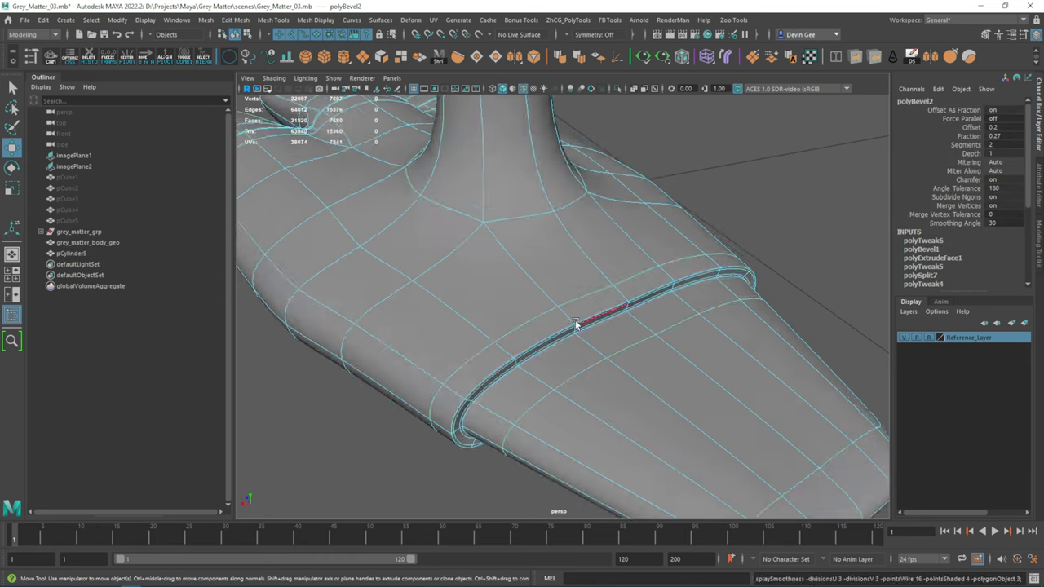
pyautogui.scroll(-3, 536, 354)
pyautogui.scroll(-1, 494, 326)
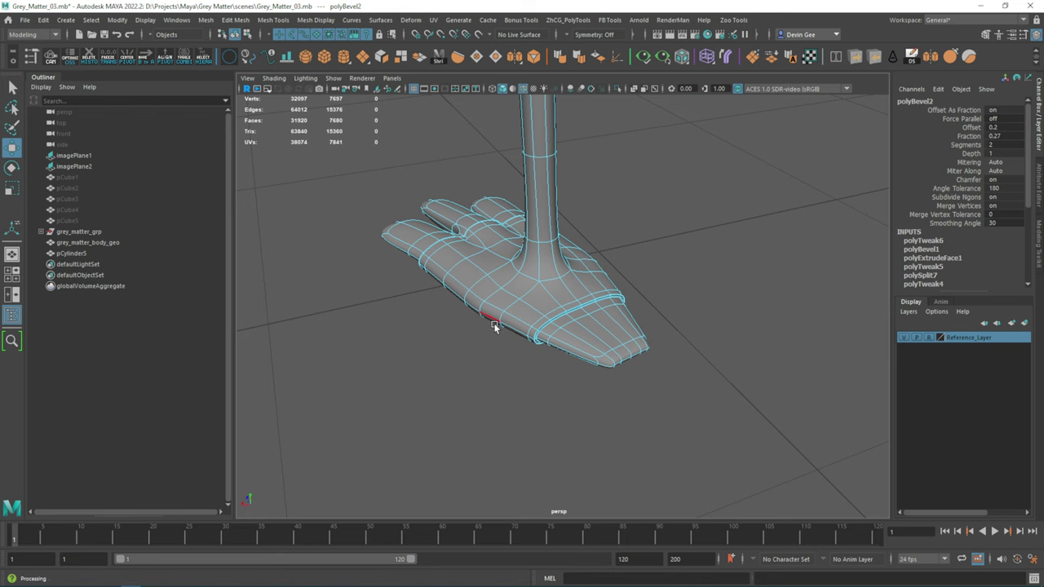
# Bevel an edge loop ringing the lower leg to tighten the crease.
pyautogui.moveTo(448, 311)
pyautogui.keyDown('alt'); pyautogui.mouseDown()
pyautogui.moveTo(606, 327)
pyautogui.moveTo(580, 303)
pyautogui.mouseUp(); pyautogui.keyUp('alt')
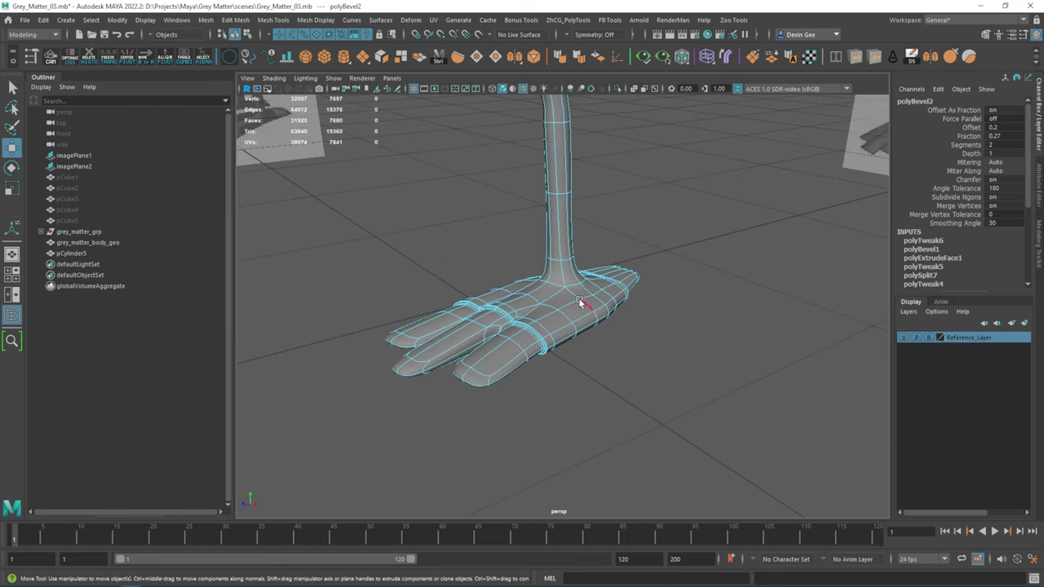
pyautogui.click(626, 242)
pyautogui.keyDown('alt'); pyautogui.moveTo(625, 242); pyautogui.dragTo(616, 314); pyautogui.keyUp('alt')
pyautogui.click(545, 309)
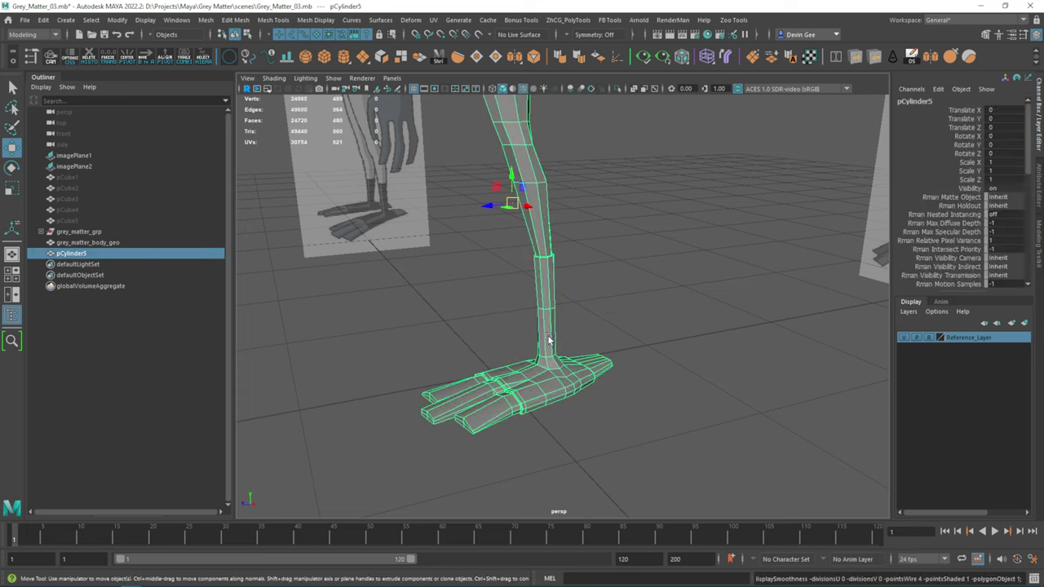
pyautogui.scroll(5, 590, 391)
pyautogui.press('F10')
pyautogui.doubleClick(563, 366)
pyautogui.hotkey('ctrl', 'b')
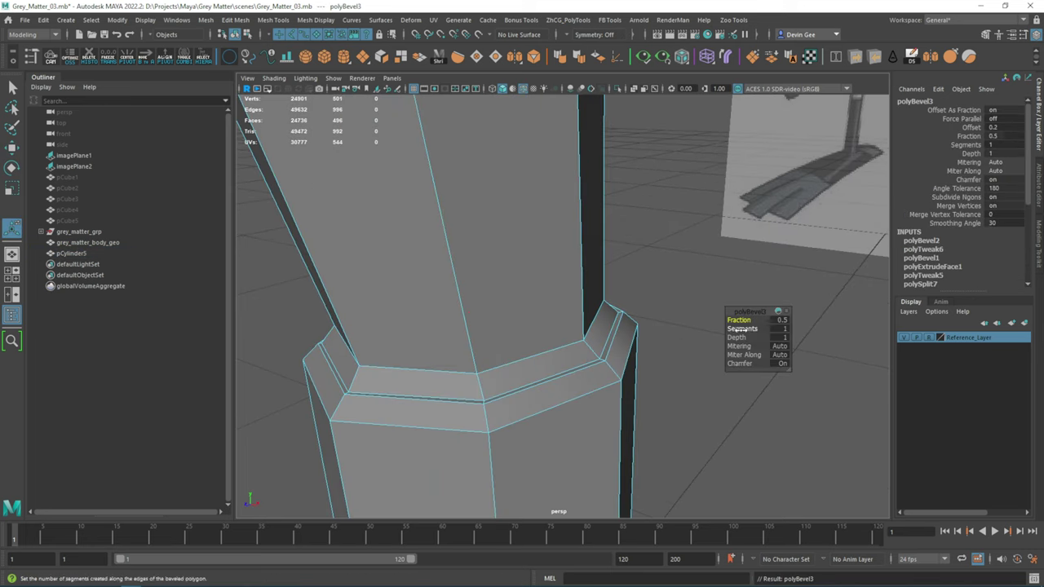
pyautogui.scroll(-5, 653, 310)
pyautogui.moveTo(582, 265); pyautogui.dragTo(641, 264, button='right')
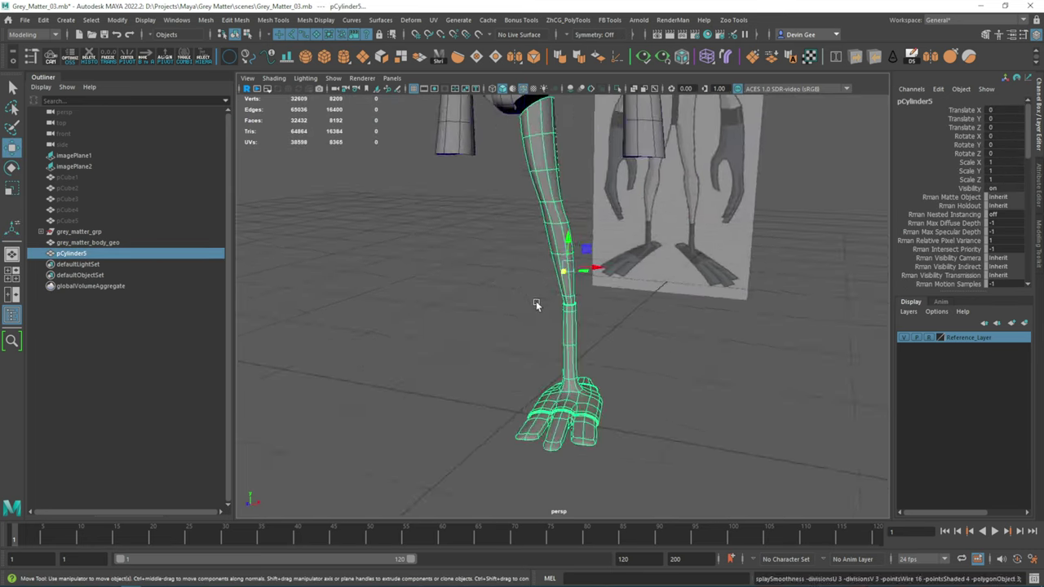
pyautogui.scroll(2, 586, 313)
pyautogui.scroll(5, 586, 312)
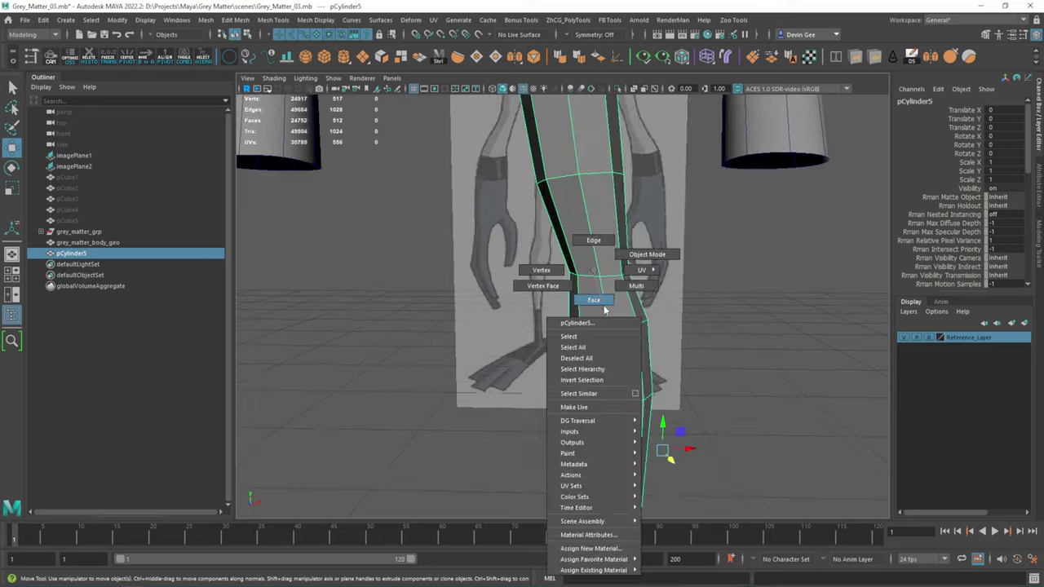
# Reposition knee vertices with the Move tool in the front and perspective views.
pyautogui.moveTo(596, 302); pyautogui.dragTo(591, 269, button='right')
pyautogui.click(582, 258)
pyautogui.keyDown('ctrl'); pyautogui.click(592, 247); pyautogui.keyUp('ctrl')
pyautogui.press('w')
pyautogui.click(591, 280)
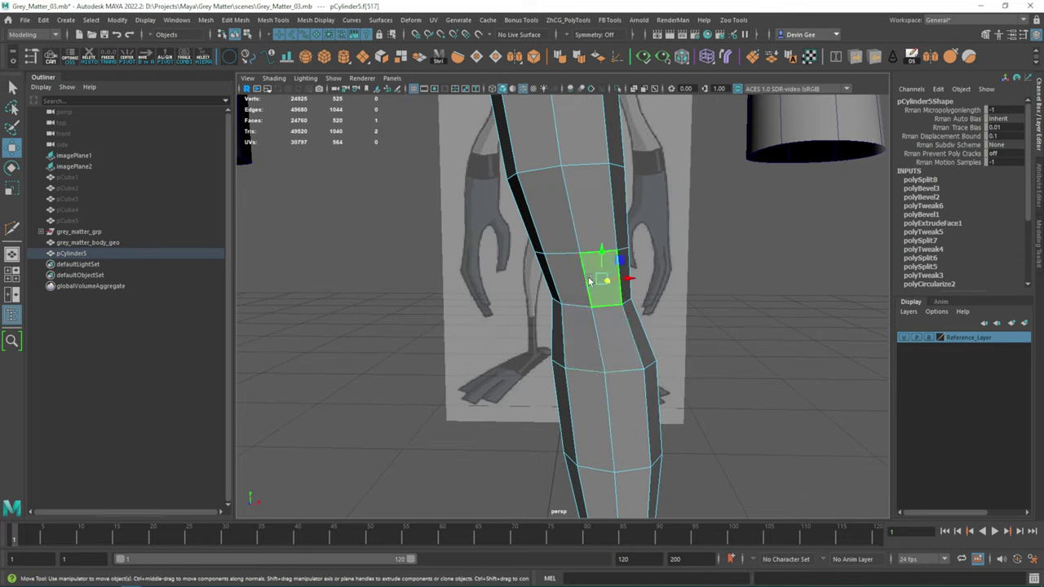
pyautogui.scroll(-3, 594, 280)
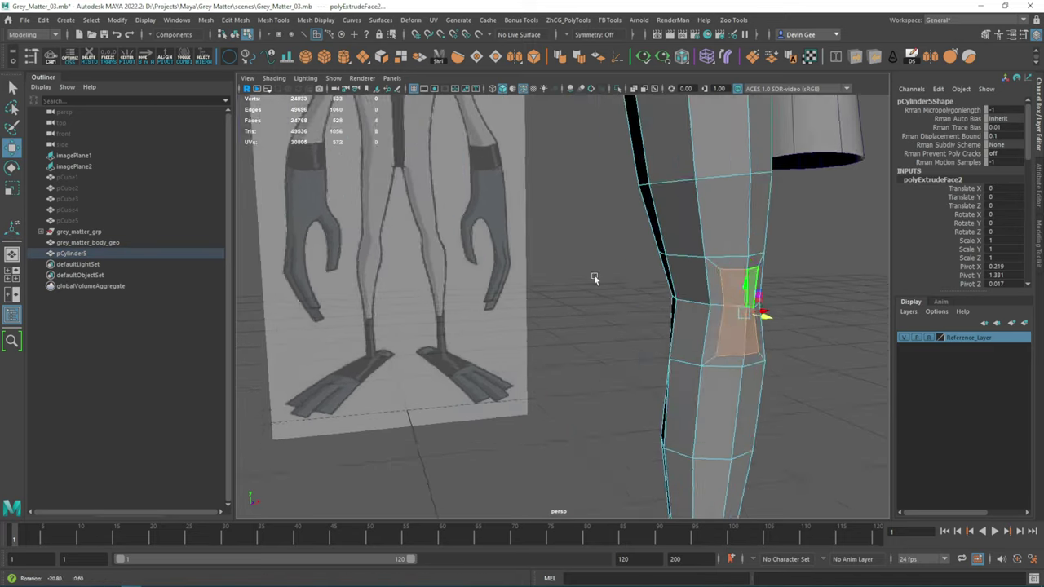
pyautogui.press('space')
pyautogui.scroll(-2, 568, 311)
pyautogui.scroll(5, 569, 311)
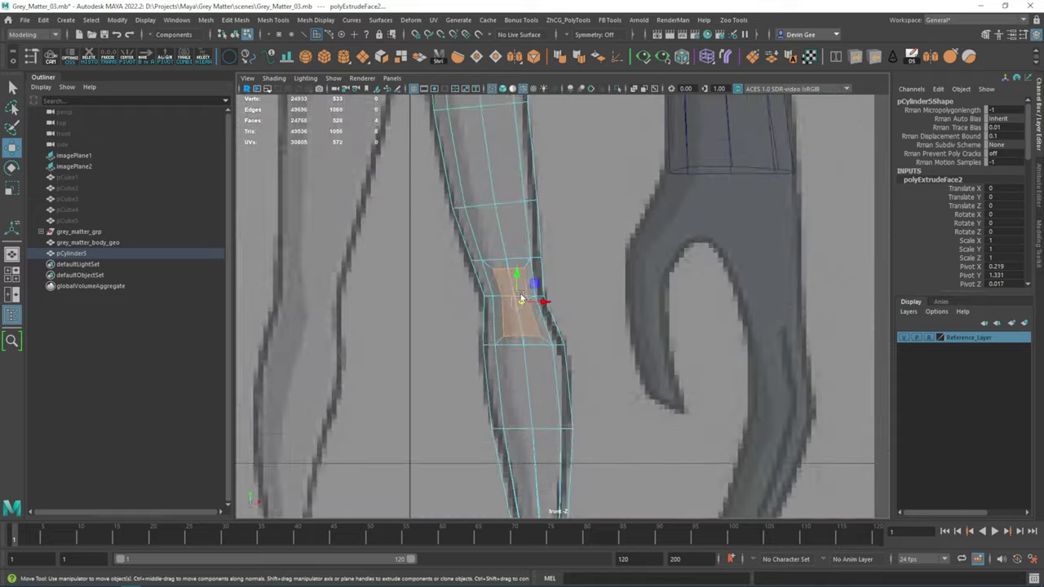
pyautogui.scroll(4, 525, 296)
pyautogui.click(401, 289)
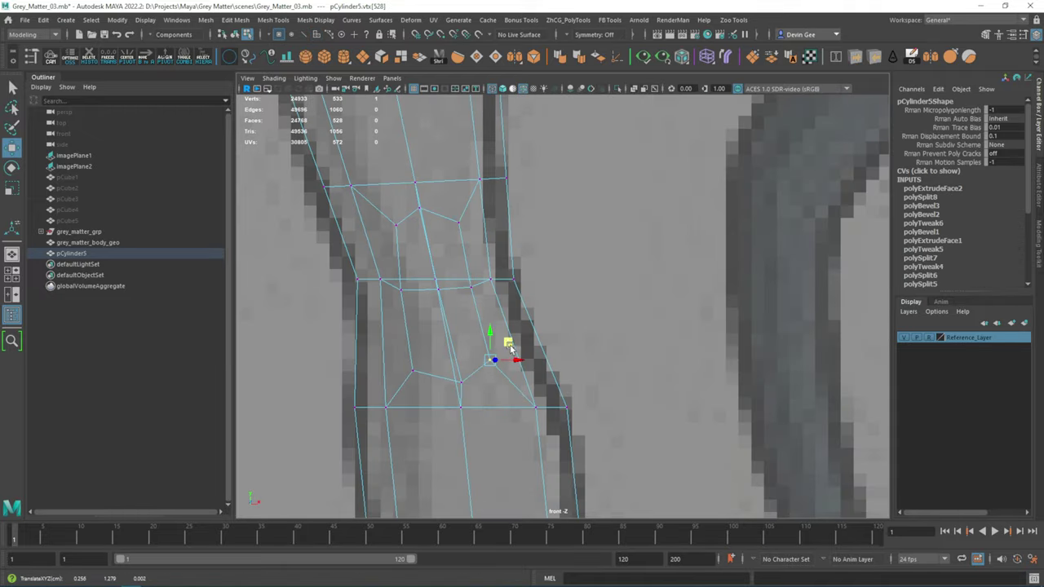
pyautogui.press('space')
pyautogui.keyDown('alt'); pyautogui.moveTo(510, 347); pyautogui.dragTo(776, 286); pyautogui.keyUp('alt')
pyautogui.click(676, 248)
pyautogui.moveTo(676, 249)
pyautogui.keyDown('alt'); pyautogui.mouseDown()
pyautogui.moveTo(539, 284)
pyautogui.moveTo(571, 245)
pyautogui.moveTo(554, 269)
pyautogui.moveTo(690, 261)
pyautogui.moveTo(618, 213)
pyautogui.moveTo(563, 245)
pyautogui.moveTo(608, 261)
pyautogui.moveTo(616, 301)
pyautogui.mouseUp(); pyautogui.keyUp('alt')
pyautogui.scroll(-3, 555, 269)
pyautogui.scroll(4, 528, 270)
# Compare the leg against the side reference and undo the knee face extrusion (520 faces).
pyautogui.moveTo(616, 301)
pyautogui.keyDown('alt'); pyautogui.mouseDown()
pyautogui.moveTo(474, 301)
pyautogui.moveTo(496, 247)
pyautogui.mouseUp(); pyautogui.keyUp('alt')
pyautogui.scroll(3, 474, 301)
pyautogui.press('space')
pyautogui.press('space')
pyautogui.scroll(-5, 607, 419)
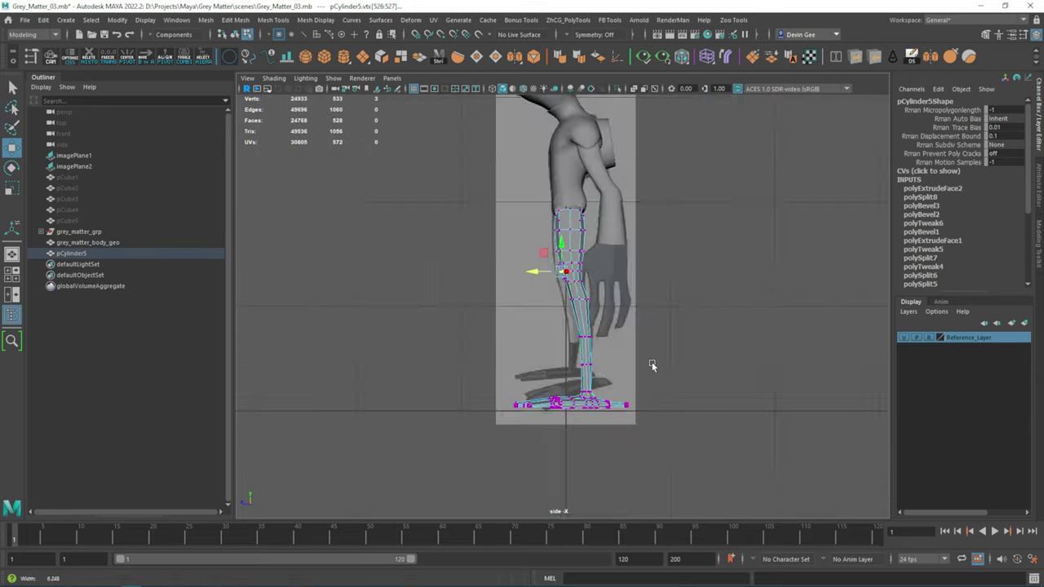
pyautogui.scroll(4, 644, 374)
pyautogui.scroll(2, 651, 416)
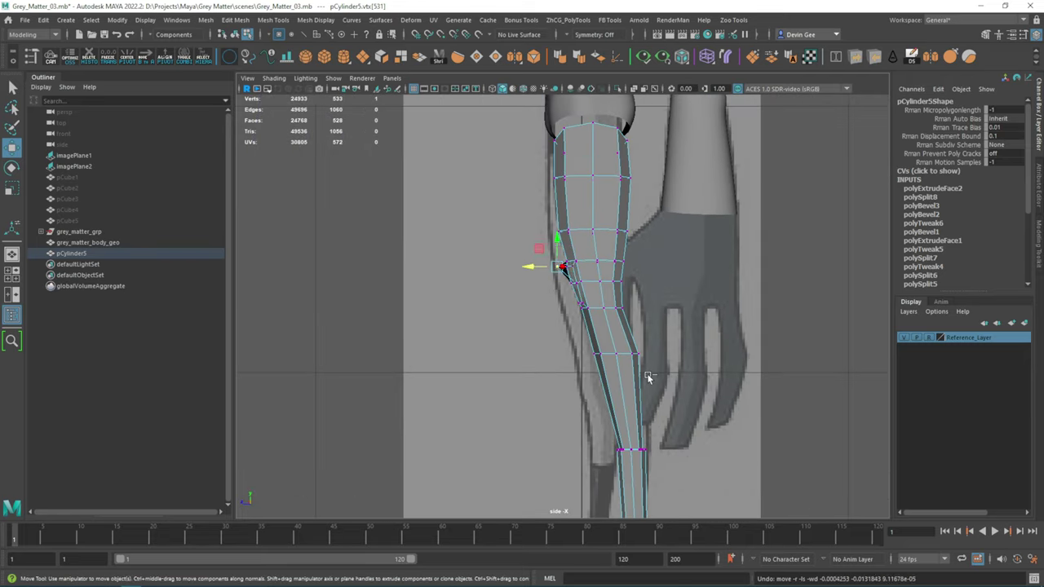
pyautogui.hotkey('ctrl', 'z')
pyautogui.hotkey('ctrl', 'z')
pyautogui.hotkey('ctrl', 'z')
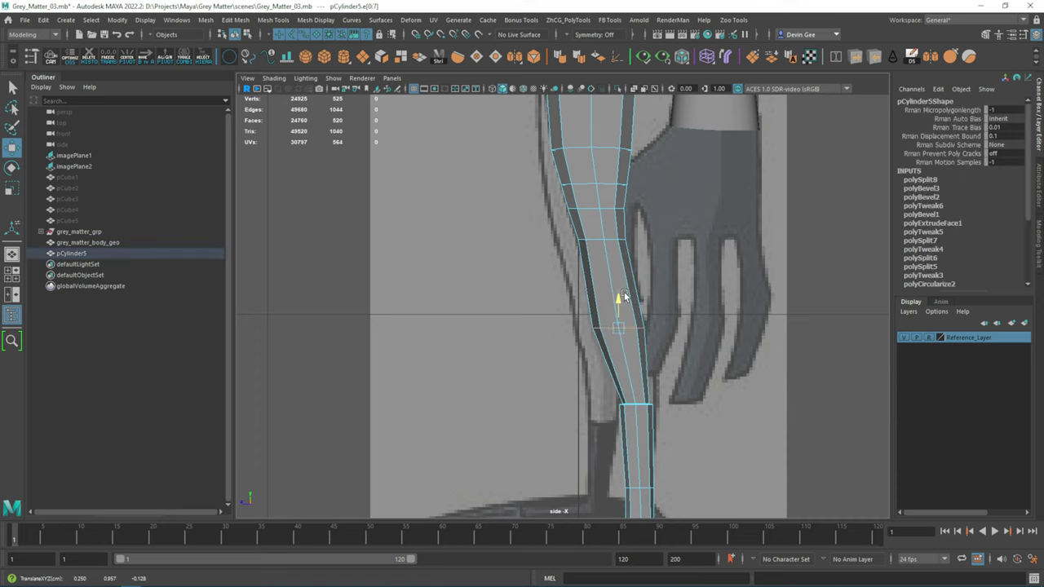
# Cut two edge loops across pCylinder5's knee, bringing the leg to 536 faces.
pyautogui.doubleClick(604, 330)
pyautogui.scroll(1, 604, 330)
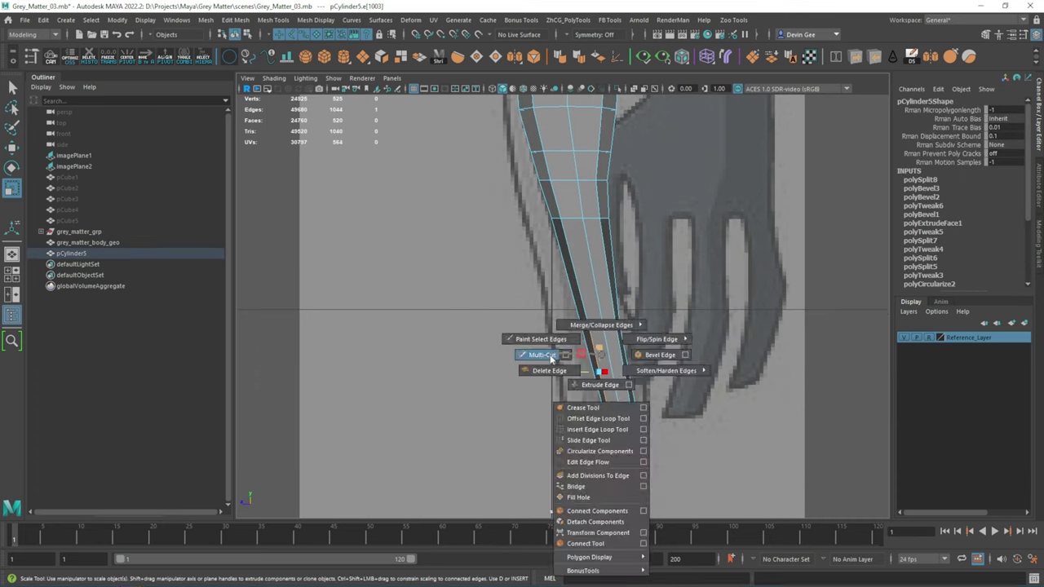
pyautogui.click(552, 356)
pyautogui.keyDown('ctrl'); pyautogui.click(598, 306); pyautogui.keyUp('ctrl')
pyautogui.keyDown('alt'); pyautogui.moveTo(596, 340); pyautogui.dragTo(582, 326, button='middle'); pyautogui.keyUp('alt')
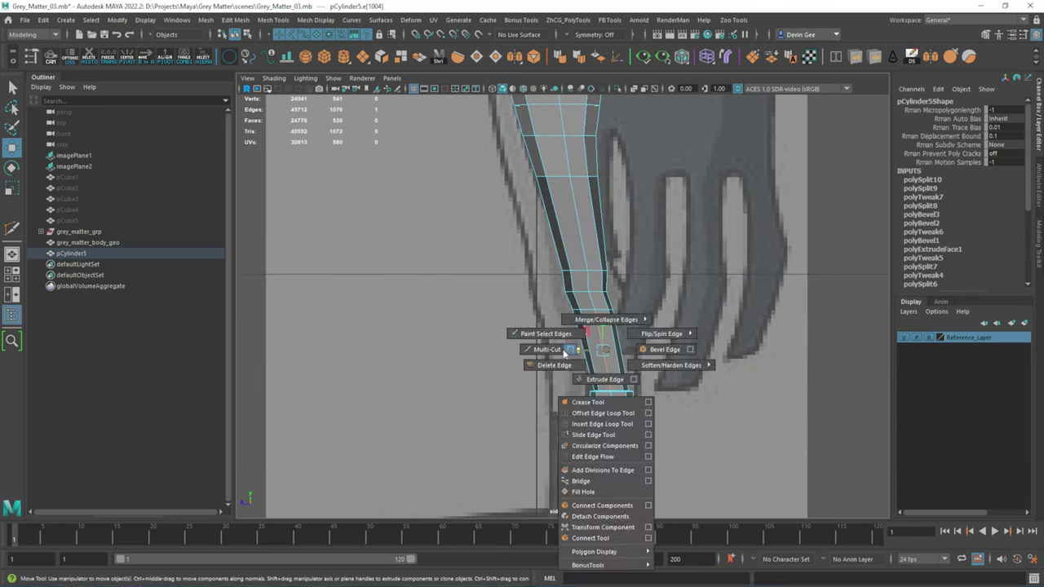
pyautogui.keyDown('shift'); pyautogui.moveTo(582, 327); pyautogui.dragTo(611, 349, button='right'); pyautogui.keyUp('shift')
pyautogui.click(575, 319)
pyautogui.scroll(2, 567, 314)
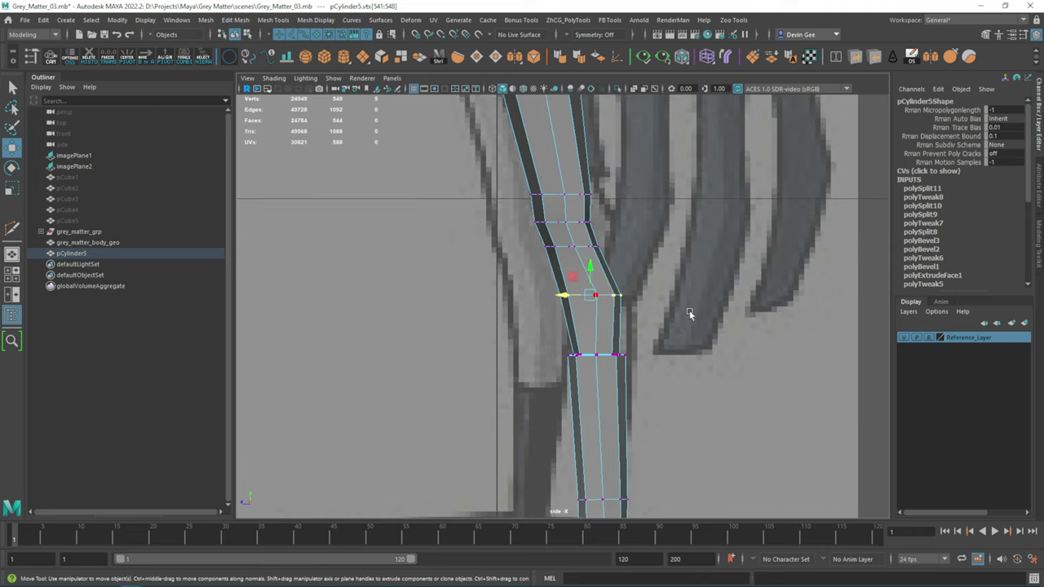
pyautogui.press('f')
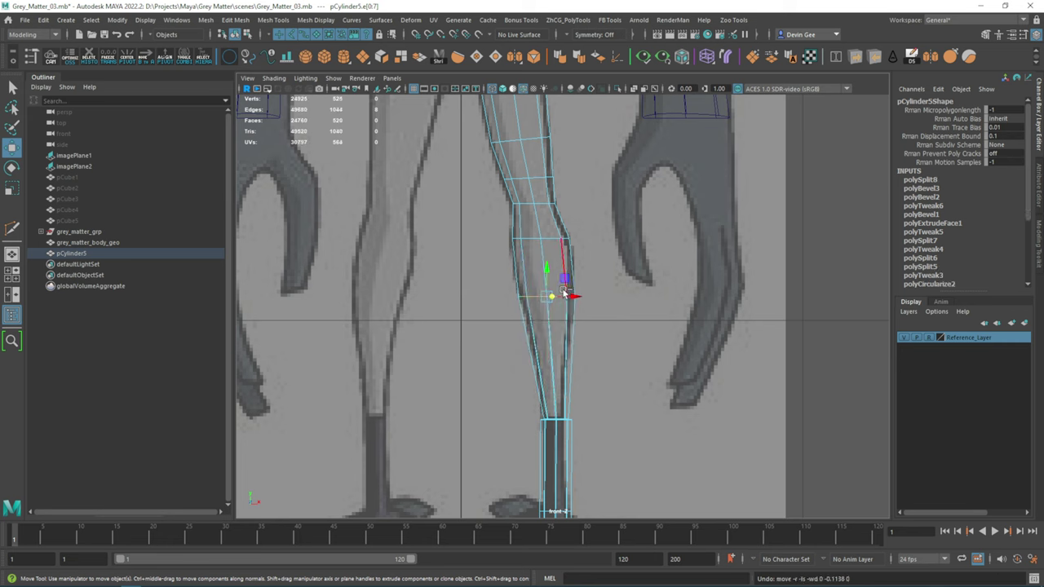
pyautogui.hotkey('ctrl', 'shift', 't')
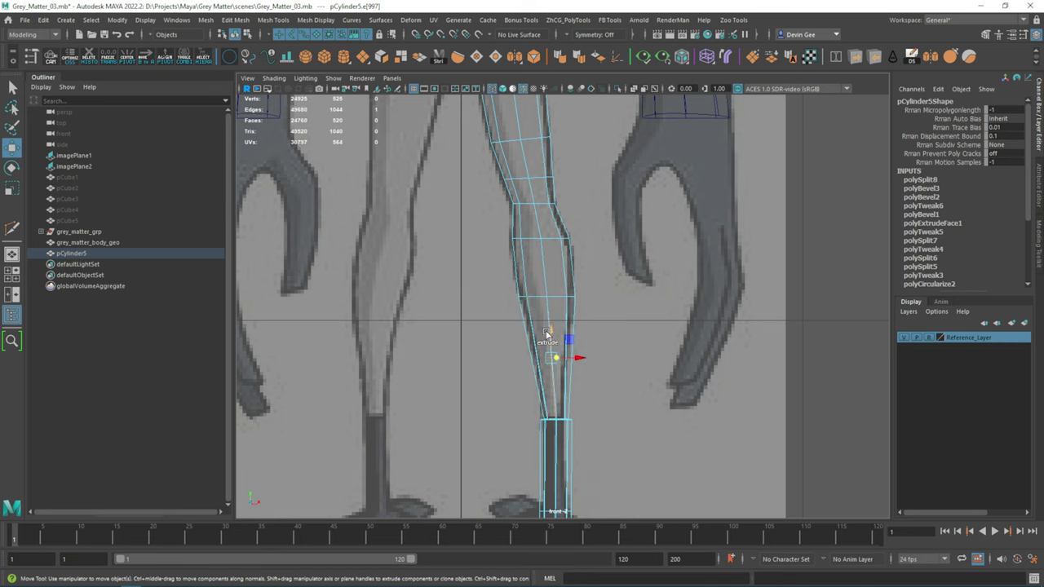
pyautogui.keyDown('shift'); pyautogui.moveTo(533, 344); pyautogui.dragTo(551, 351, button='right'); pyautogui.keyUp('shift')
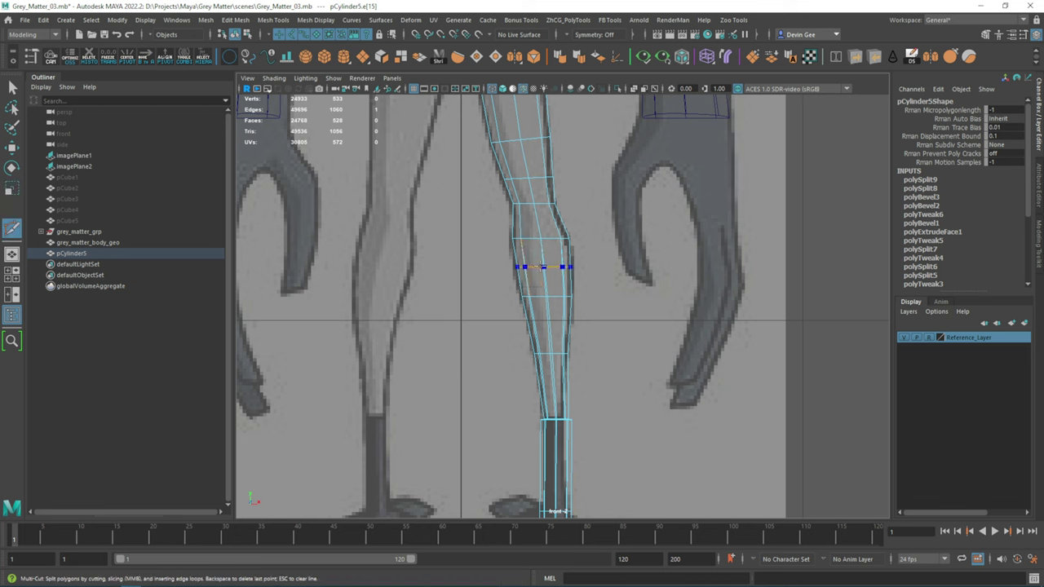
pyautogui.scroll(2, 570, 271)
# Extrude a knee face and apply Average Vertices to its vertices.
pyautogui.press('w')
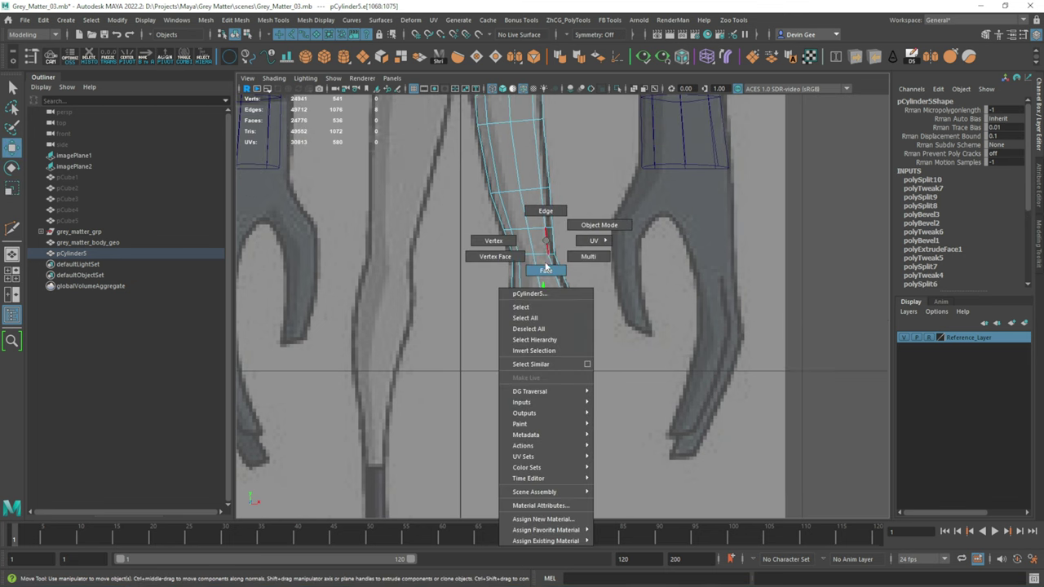
pyautogui.scroll(2, 539, 244)
pyautogui.moveTo(552, 268)
pyautogui.keyDown('shift'); pyautogui.mouseDown(button='right')
pyautogui.moveTo(538, 245)
pyautogui.moveTo(526, 269)
pyautogui.mouseUp(button='right'); pyautogui.keyUp('shift')
pyautogui.scroll(1, 528, 257)
pyautogui.moveTo(531, 235)
pyautogui.keyDown('alt'); pyautogui.mouseDown()
pyautogui.moveTo(536, 278)
pyautogui.moveTo(530, 269)
pyautogui.mouseUp(); pyautogui.keyUp('alt')
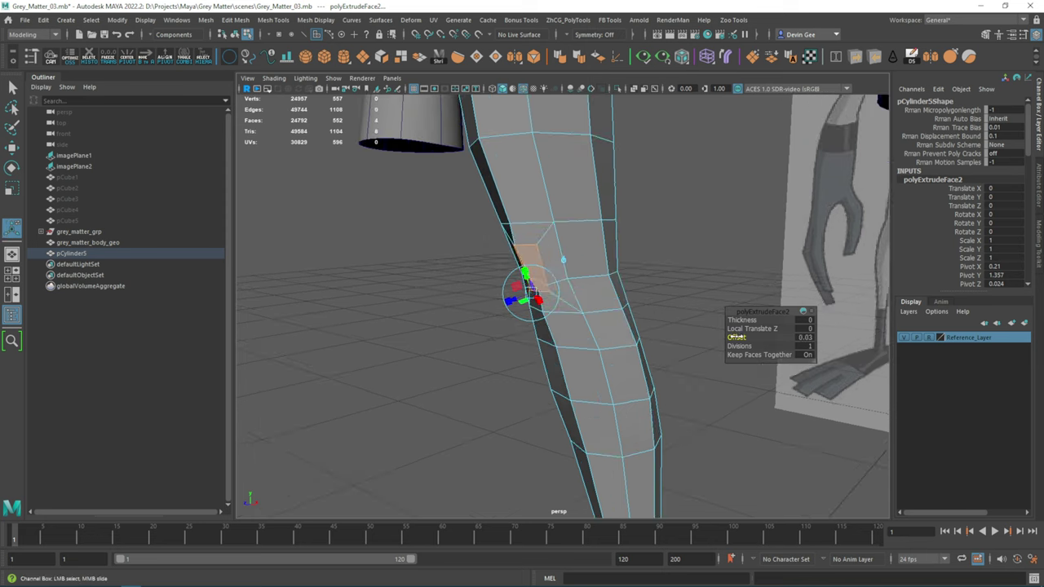
pyautogui.moveTo(618, 210); pyautogui.dragTo(594, 286)
pyautogui.scroll(3, 522, 245)
pyautogui.moveTo(499, 280); pyautogui.dragTo(495, 260)
pyautogui.scroll(2, 494, 259)
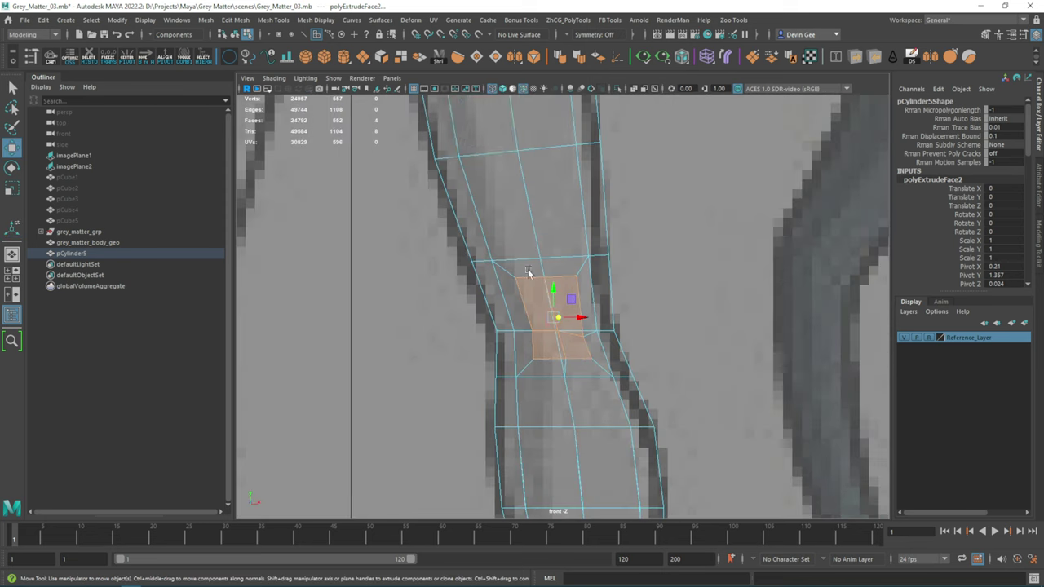
pyautogui.click(235, 20)
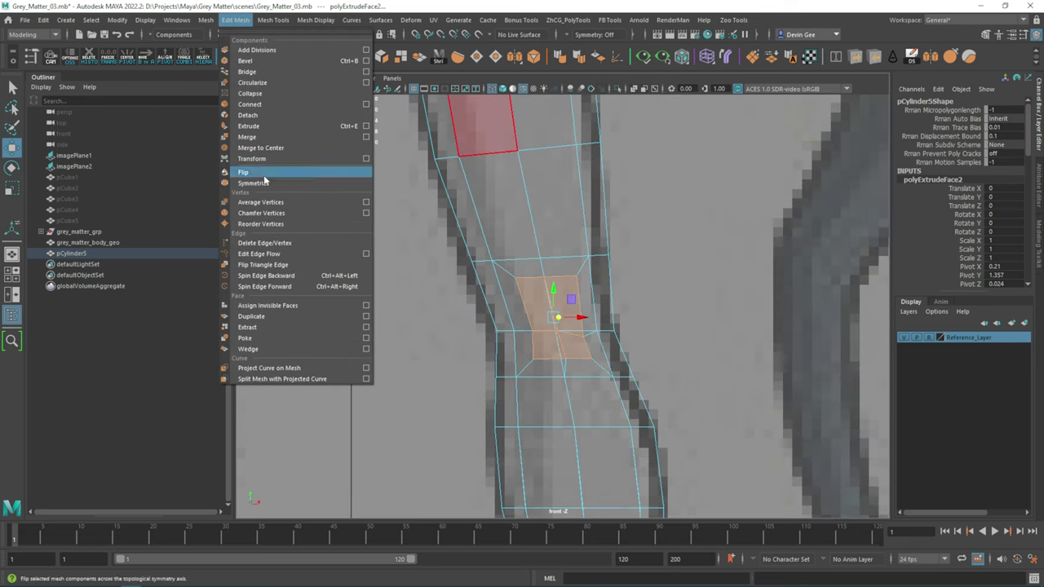
pyautogui.click(261, 201)
# Move the kneecap and surrounding leg vertices to shape the bulge.
pyautogui.press('space')
pyautogui.press('space')
pyautogui.moveTo(656, 212)
pyautogui.keyDown('alt'); pyautogui.mouseDown()
pyautogui.moveTo(541, 251)
pyautogui.moveTo(547, 291)
pyautogui.moveTo(601, 302)
pyautogui.moveTo(551, 255)
pyautogui.moveTo(612, 264)
pyautogui.mouseUp(); pyautogui.keyUp('alt')
pyautogui.click(552, 255)
pyautogui.press('F9')
pyautogui.keyDown('alt'); pyautogui.moveTo(508, 198); pyautogui.dragTo(554, 191); pyautogui.keyUp('alt')
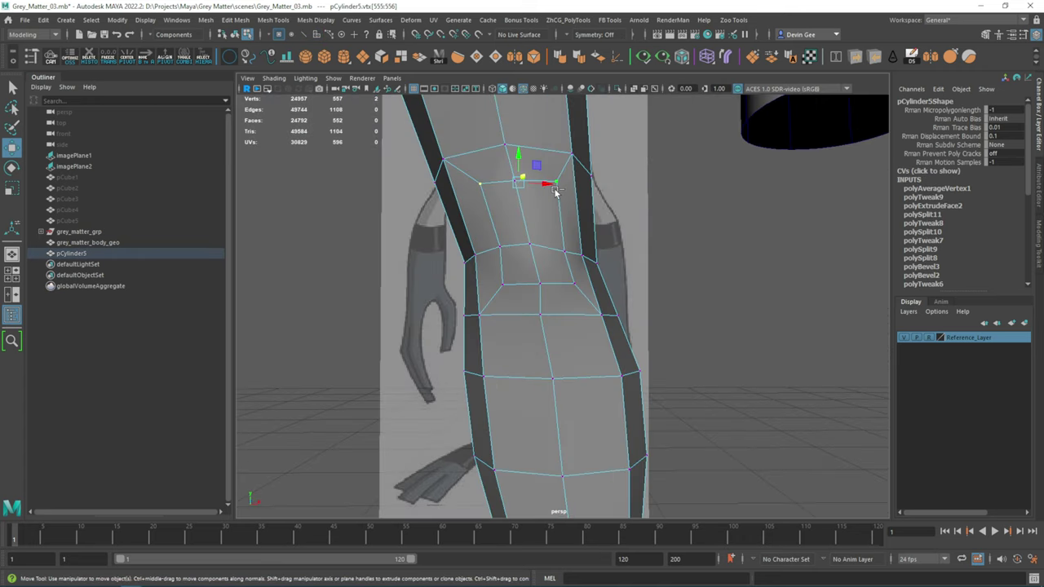
pyautogui.moveTo(565, 254)
pyautogui.keyDown('alt'); pyautogui.mouseDown()
pyautogui.moveTo(583, 275)
pyautogui.moveTo(567, 280)
pyautogui.moveTo(582, 291)
pyautogui.moveTo(621, 282)
pyautogui.moveTo(571, 233)
pyautogui.moveTo(659, 226)
pyautogui.moveTo(426, 203)
pyautogui.moveTo(575, 237)
pyautogui.mouseUp(); pyautogui.keyUp('alt')
pyautogui.press('w')
pyautogui.click(566, 279)
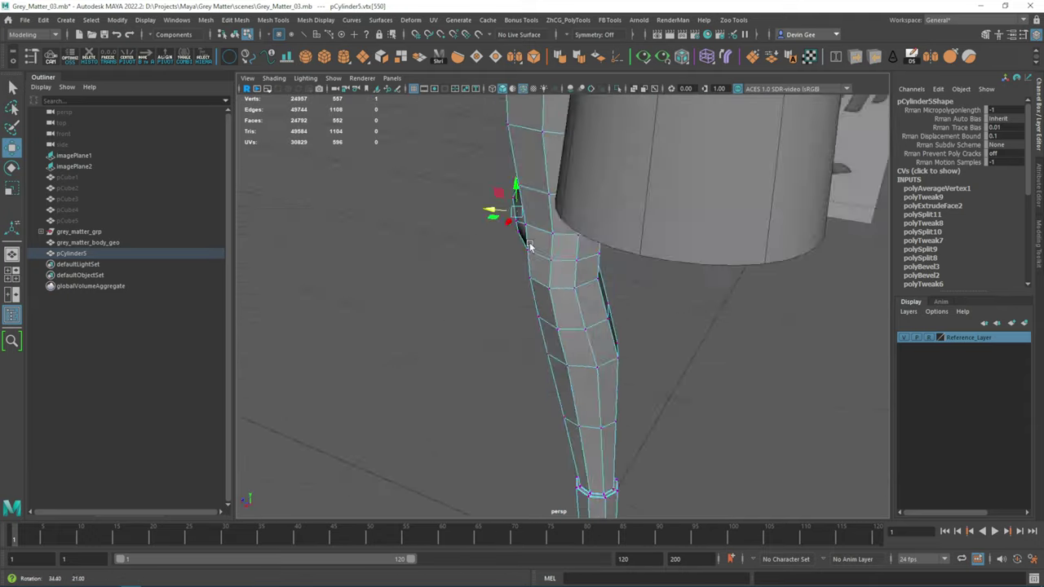
pyautogui.click(576, 237)
pyautogui.keyDown('alt'); pyautogui.moveTo(575, 237); pyautogui.dragTo(570, 245, button='right'); pyautogui.keyUp('alt')
pyautogui.moveTo(579, 255)
pyautogui.keyDown('alt'); pyautogui.mouseDown()
pyautogui.moveTo(560, 252)
pyautogui.moveTo(612, 233)
pyautogui.moveTo(508, 226)
pyautogui.moveTo(555, 244)
pyautogui.mouseUp(); pyautogui.keyUp('alt')
pyautogui.click(560, 252)
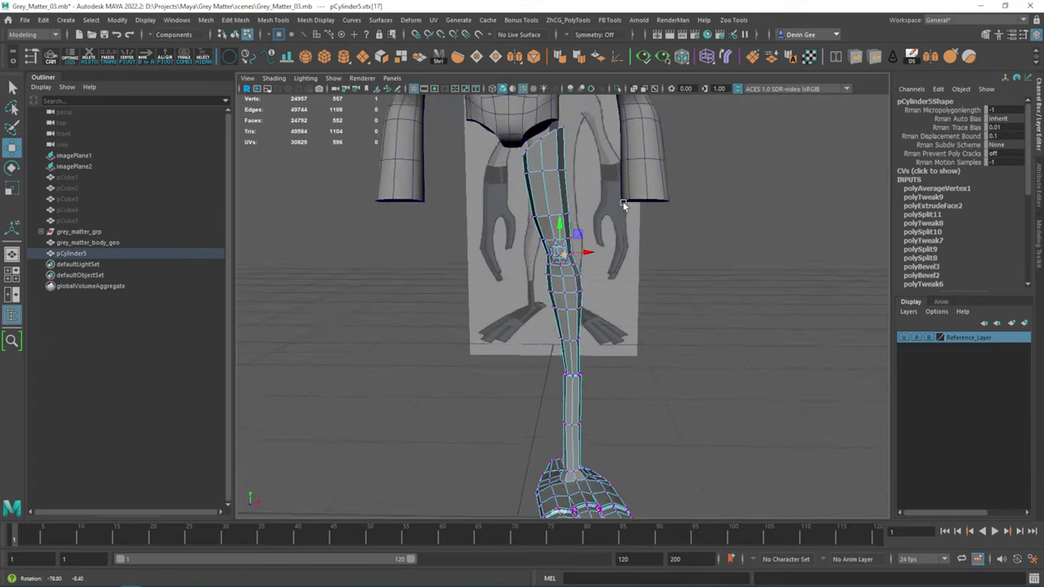
pyautogui.moveTo(555, 245)
pyautogui.keyDown('alt'); pyautogui.mouseDown(button='right')
pyautogui.moveTo(583, 343)
pyautogui.moveTo(637, 380)
pyautogui.moveTo(567, 303)
pyautogui.mouseUp(button='right'); pyautogui.keyUp('alt')
pyautogui.click(566, 303)
pyautogui.moveTo(566, 302)
pyautogui.keyDown('alt'); pyautogui.mouseDown()
pyautogui.moveTo(576, 223)
pyautogui.moveTo(585, 272)
pyautogui.mouseUp(); pyautogui.keyUp('alt')
pyautogui.press('space')
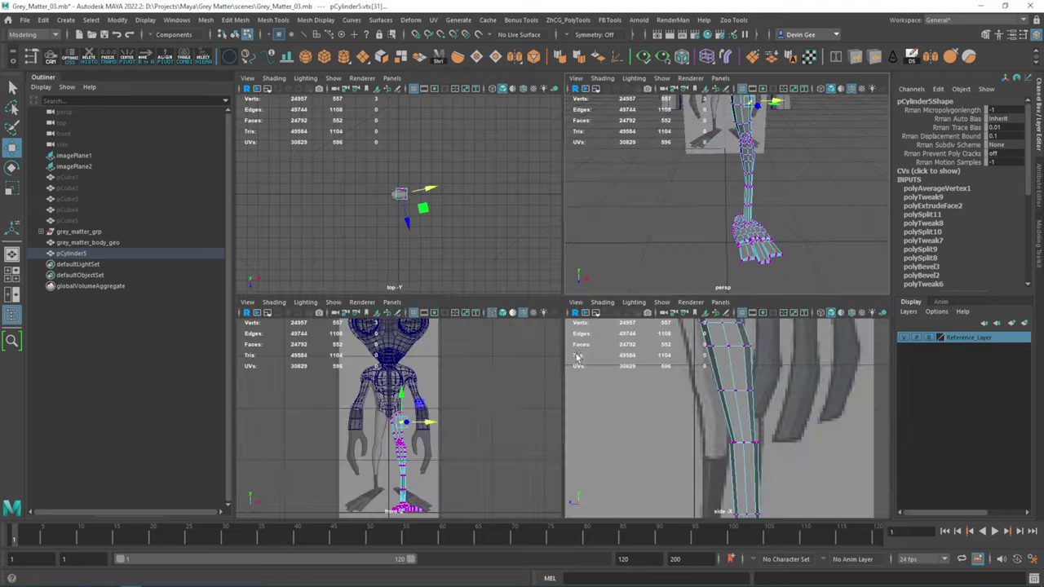
pyautogui.press('space')
pyautogui.moveTo(488, 359)
pyautogui.mouseDown()
pyautogui.moveTo(588, 384)
pyautogui.moveTo(645, 296)
pyautogui.mouseUp()
pyautogui.moveTo(646, 296)
pyautogui.keyDown('alt'); pyautogui.mouseDown(button='right')
pyautogui.moveTo(645, 356)
pyautogui.moveTo(608, 296)
pyautogui.mouseUp(button='right'); pyautogui.keyUp('alt')
pyautogui.keyDown('alt'); pyautogui.moveTo(608, 296); pyautogui.dragTo(564, 264); pyautogui.keyUp('alt')
pyautogui.scroll(3, 564, 264)
pyautogui.moveTo(611, 278); pyautogui.dragTo(611, 242, button='right')
pyautogui.doubleClick(551, 375)
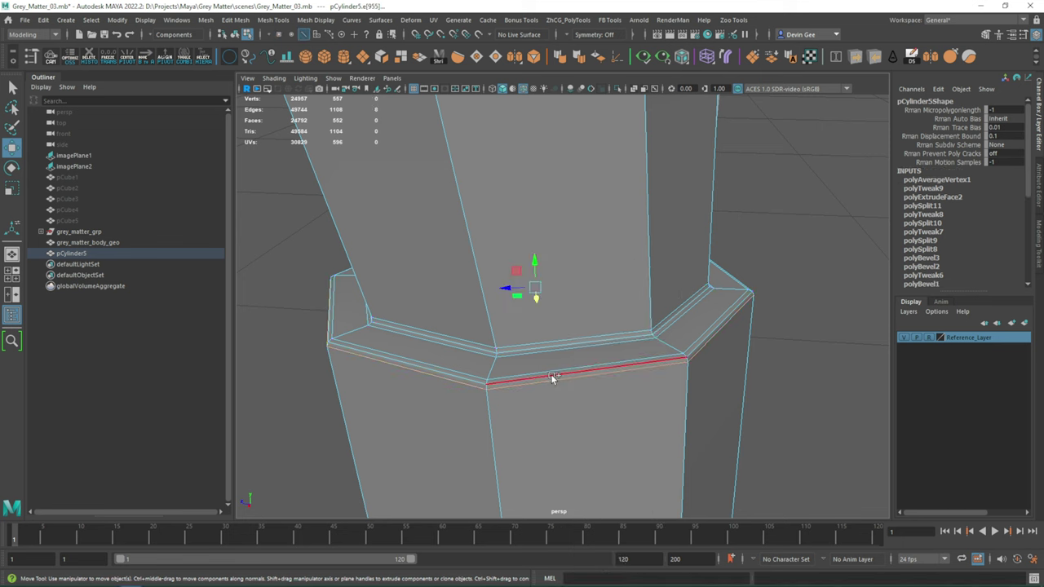
pyautogui.keyDown('alt'); pyautogui.moveTo(551, 375); pyautogui.dragTo(543, 341, button='right'); pyautogui.keyUp('alt')
pyautogui.moveTo(568, 307)
pyautogui.keyDown('alt'); pyautogui.mouseDown(button='right')
pyautogui.moveTo(584, 351)
pyautogui.moveTo(563, 301)
pyautogui.mouseUp(button='right'); pyautogui.keyUp('alt')
pyautogui.moveTo(563, 302)
pyautogui.keyDown('alt'); pyautogui.mouseDown()
pyautogui.moveTo(555, 269)
pyautogui.moveTo(527, 256)
pyautogui.moveTo(597, 335)
pyautogui.moveTo(626, 285)
pyautogui.moveTo(606, 390)
pyautogui.mouseUp(); pyautogui.keyUp('alt')
pyautogui.press('F8')
pyautogui.click(553, 250)
pyautogui.click(606, 390)
pyautogui.keyDown('alt'); pyautogui.moveTo(571, 269); pyautogui.dragTo(587, 303, button='right'); pyautogui.keyUp('alt')
pyautogui.moveTo(546, 204); pyautogui.dragTo(400, 343, button='right')
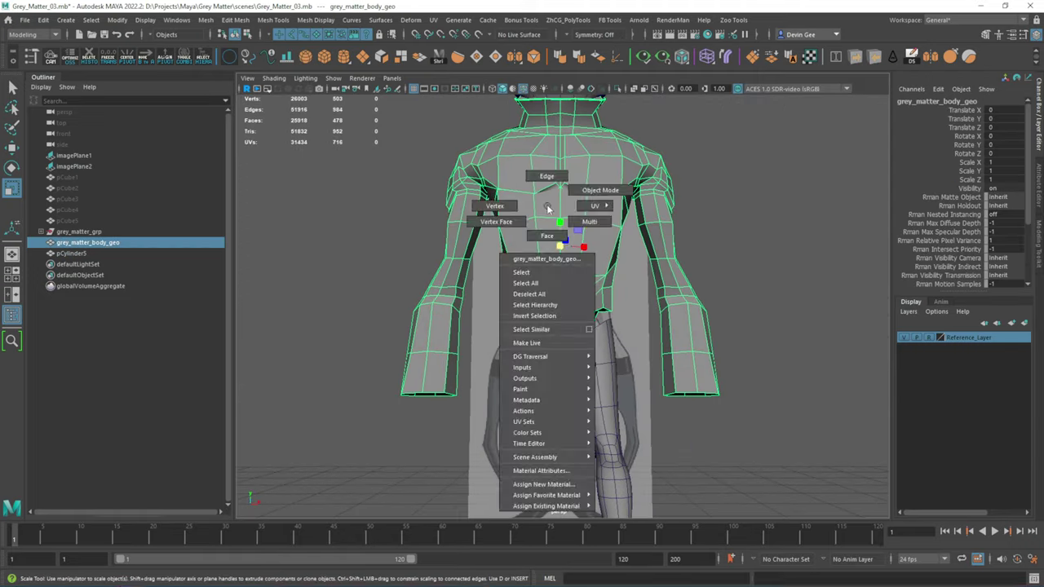
pyautogui.scroll(-3, 400, 343)
# Combine the leg with the body and bridge the leg's top edges into the hip.
pyautogui.moveTo(320, 181)
pyautogui.mouseDown()
pyautogui.moveTo(536, 485)
pyautogui.moveTo(708, 325)
pyautogui.moveTo(535, 319)
pyautogui.moveTo(574, 388)
pyautogui.mouseUp()
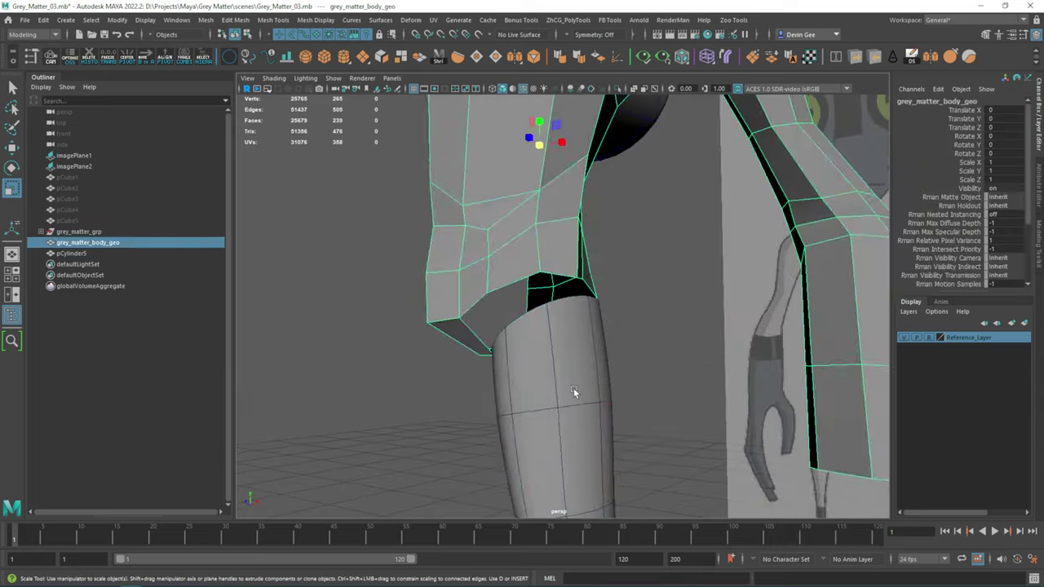
pyautogui.click(574, 388)
pyautogui.click(235, 20)
pyautogui.click(270, 255)
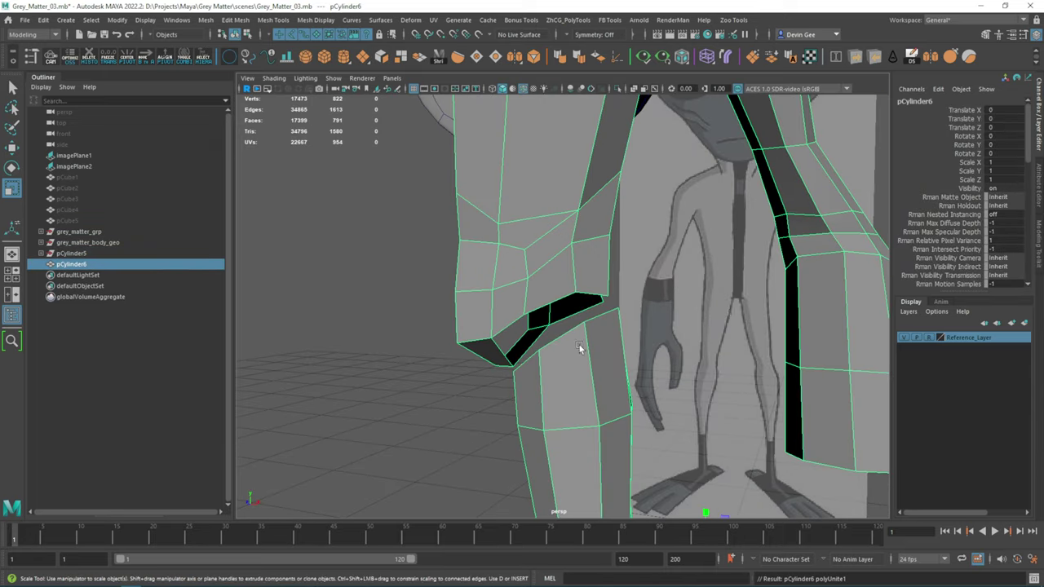
pyautogui.keyDown('alt'); pyautogui.moveTo(579, 345); pyautogui.dragTo(579, 295); pyautogui.keyUp('alt')
pyautogui.keyDown('shift'); pyautogui.moveTo(422, 341); pyautogui.dragTo(457, 384, button='right'); pyautogui.keyUp('shift')
pyautogui.moveTo(489, 342)
pyautogui.keyDown('alt'); pyautogui.mouseDown()
pyautogui.moveTo(555, 310)
pyautogui.moveTo(588, 277)
pyautogui.mouseUp(); pyautogui.keyUp('alt')
# Move hip vertices to reshape the joint, checking with smooth preview 3 then 1.
pyautogui.press('w')
pyautogui.moveTo(587, 278); pyautogui.dragTo(531, 273, button='right')
pyautogui.click(531, 319)
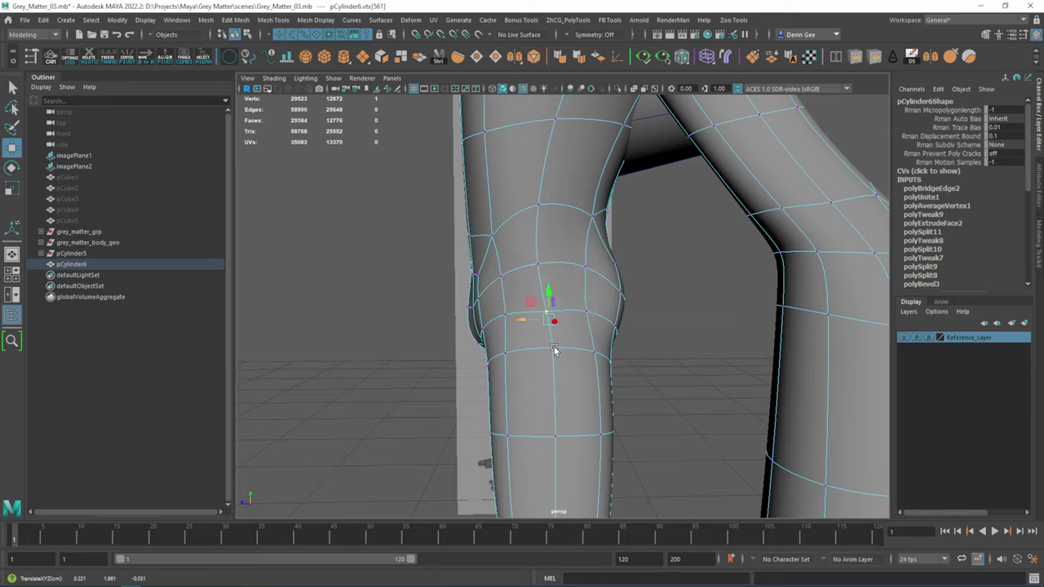
pyautogui.moveTo(554, 351); pyautogui.dragTo(706, 270)
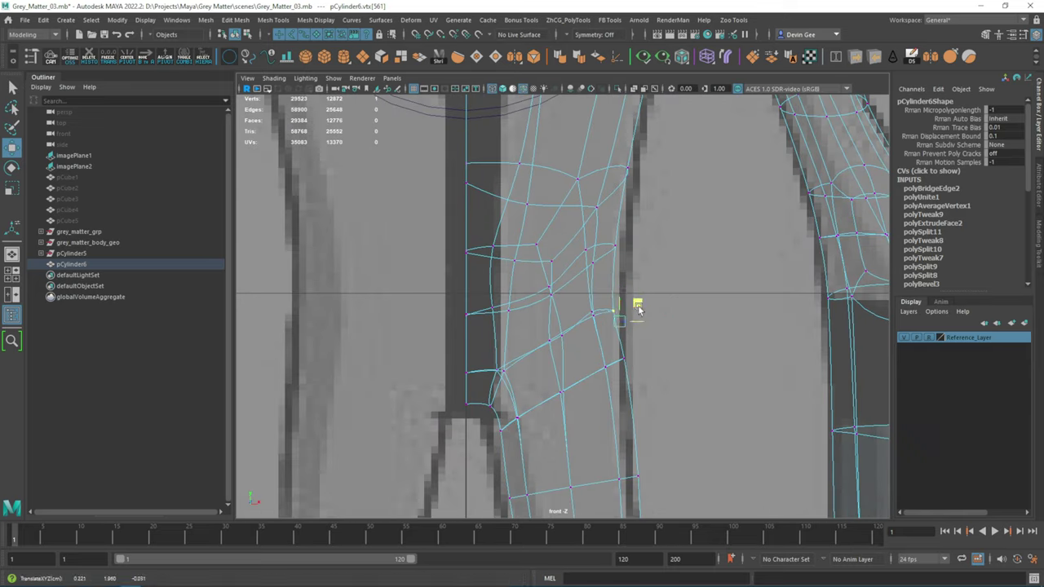
pyautogui.keyDown('alt'); pyautogui.moveTo(563, 356); pyautogui.dragTo(552, 416, button='middle'); pyautogui.keyUp('alt')
pyautogui.click(614, 303)
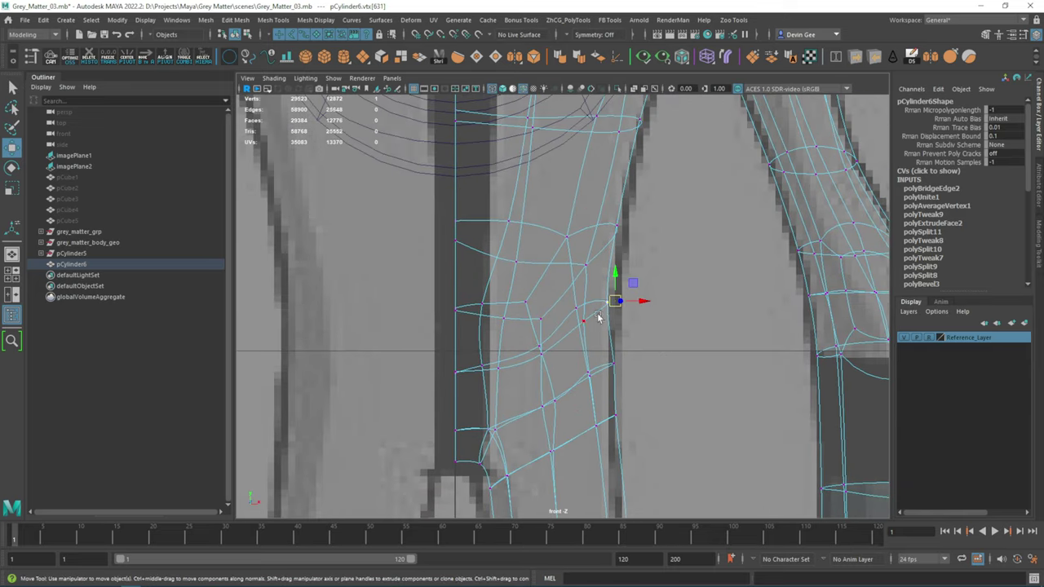
pyautogui.press('space')
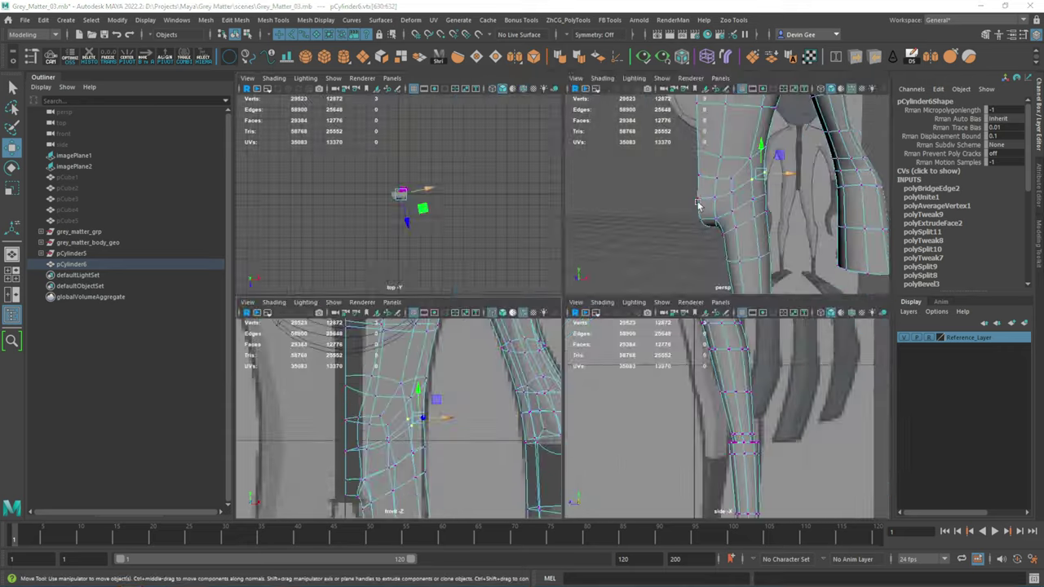
pyautogui.press('space')
pyautogui.moveTo(522, 285)
pyautogui.keyDown('alt'); pyautogui.mouseDown()
pyautogui.moveTo(549, 294)
pyautogui.moveTo(531, 314)
pyautogui.moveTo(582, 307)
pyautogui.moveTo(682, 238)
pyautogui.moveTo(643, 290)
pyautogui.moveTo(629, 235)
pyautogui.moveTo(606, 248)
pyautogui.moveTo(741, 213)
pyautogui.moveTo(459, 315)
pyautogui.moveTo(493, 263)
pyautogui.moveTo(488, 240)
pyautogui.moveTo(513, 248)
pyautogui.moveTo(564, 303)
pyautogui.moveTo(406, 305)
pyautogui.moveTo(576, 310)
pyautogui.moveTo(585, 328)
pyautogui.moveTo(588, 318)
pyautogui.moveTo(560, 321)
pyautogui.moveTo(671, 327)
pyautogui.moveTo(587, 326)
pyautogui.moveTo(566, 337)
pyautogui.moveTo(560, 276)
pyautogui.moveTo(685, 300)
pyautogui.moveTo(613, 208)
pyautogui.moveTo(430, 276)
pyautogui.moveTo(669, 305)
pyautogui.moveTo(566, 345)
pyautogui.moveTo(578, 348)
pyautogui.mouseUp(); pyautogui.keyUp('alt')
pyautogui.click(683, 237)
pyautogui.click(618, 285)
pyautogui.click(488, 240)
pyautogui.press('3')
pyautogui.click(576, 311)
pyautogui.press('1')
# Select the combined mesh and pick an edge on the foot.
pyautogui.click(686, 300)
pyautogui.click(662, 331)
pyautogui.press('F10')
pyautogui.click(512, 333)
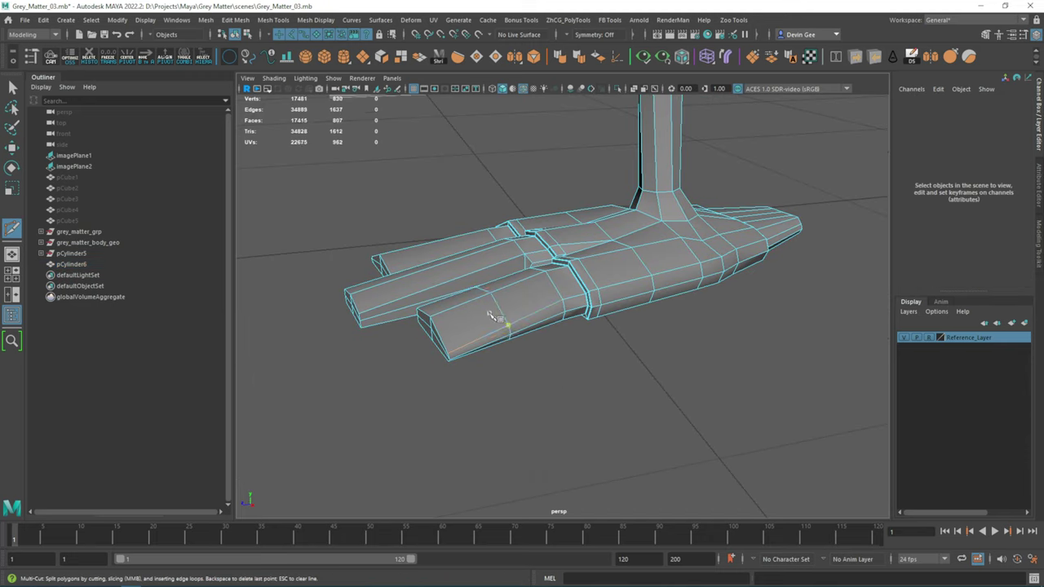
pyautogui.keyDown('ctrl'); pyautogui.click(493, 316); pyautogui.keyUp('ctrl')
pyautogui.moveTo(492, 317)
pyautogui.keyDown('alt'); pyautogui.mouseDown()
pyautogui.moveTo(420, 240)
pyautogui.moveTo(485, 334)
pyautogui.mouseUp(); pyautogui.keyUp('alt')
pyautogui.keyDown('ctrl'); pyautogui.click(653, 291); pyautogui.keyUp('ctrl')
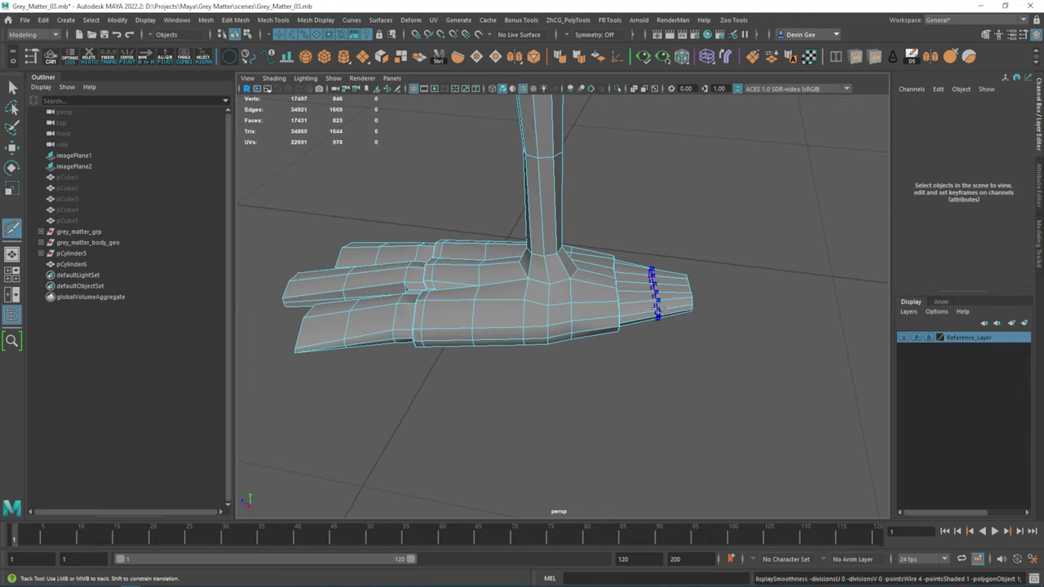
pyautogui.moveTo(653, 291)
pyautogui.keyDown('alt'); pyautogui.mouseDown()
pyautogui.moveTo(620, 269)
pyautogui.moveTo(652, 293)
pyautogui.mouseUp(); pyautogui.keyUp('alt')
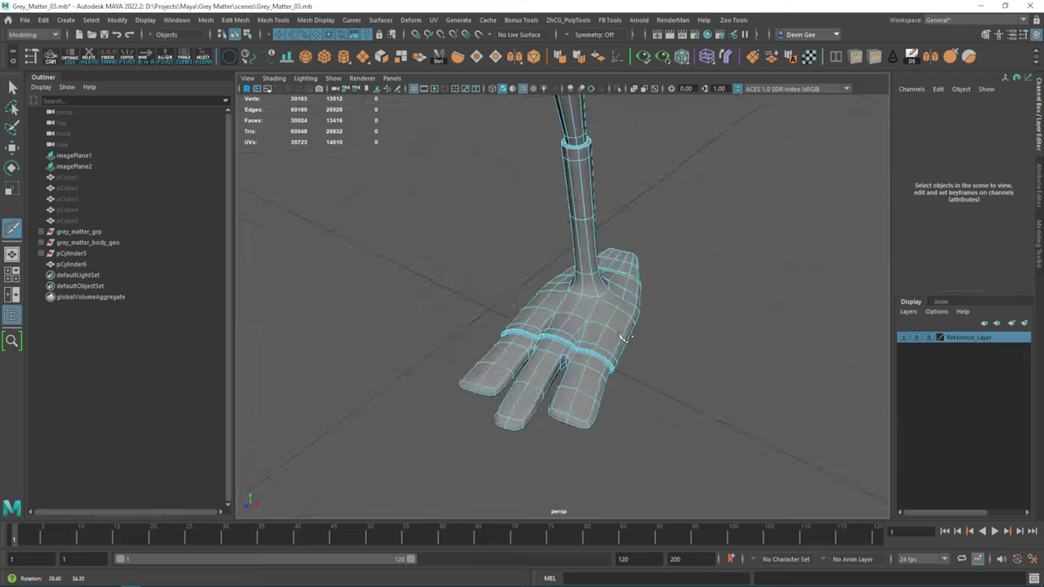
pyautogui.moveTo(652, 294)
pyautogui.keyDown('alt'); pyautogui.mouseDown(button='right')
pyautogui.moveTo(664, 315)
pyautogui.moveTo(433, 254)
pyautogui.mouseUp(button='right'); pyautogui.keyUp('alt')
pyautogui.moveTo(432, 253)
pyautogui.keyDown('alt'); pyautogui.mouseDown()
pyautogui.moveTo(571, 310)
pyautogui.moveTo(734, 334)
pyautogui.mouseUp(); pyautogui.keyUp('alt')
pyautogui.press('w')
pyautogui.press('space')
pyautogui.scroll(3, 752, 343)
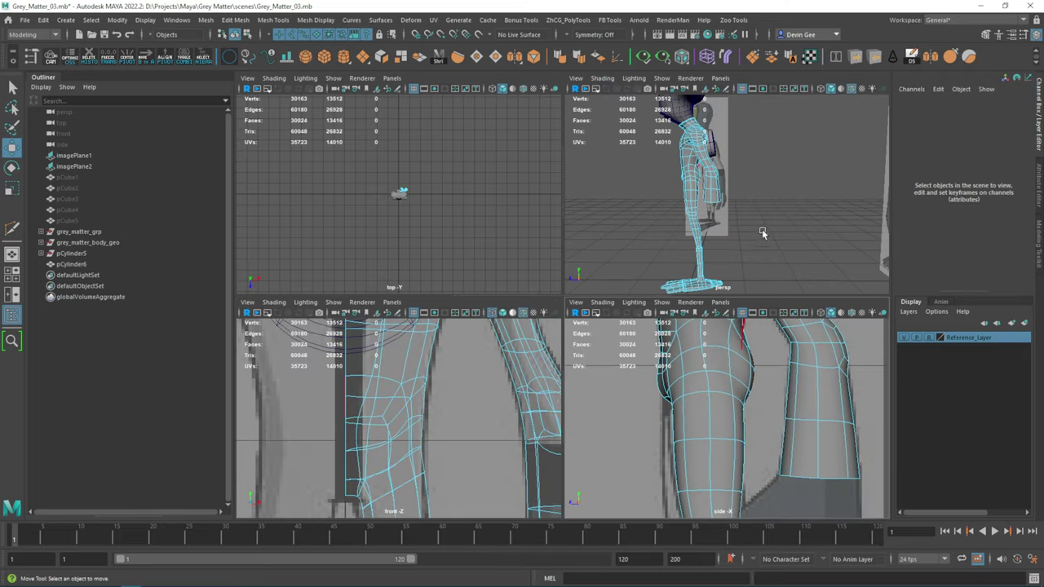
pyautogui.press('space')
pyautogui.moveTo(762, 234)
pyautogui.keyDown('alt'); pyautogui.mouseDown()
pyautogui.moveTo(650, 368)
pyautogui.moveTo(584, 341)
pyautogui.mouseUp(); pyautogui.keyUp('alt')
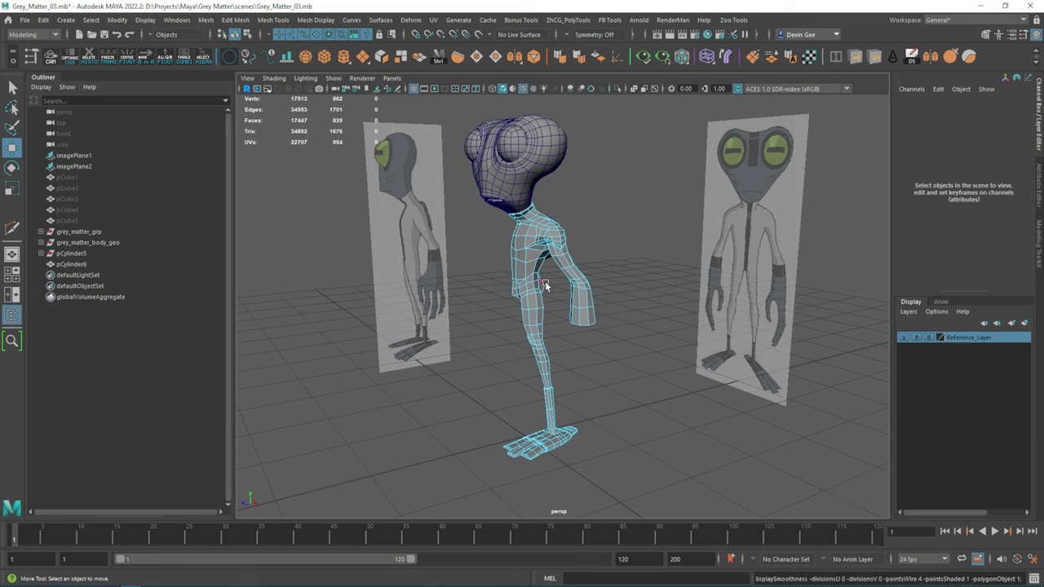
pyautogui.moveTo(545, 281)
pyautogui.keyDown('alt'); pyautogui.mouseDown()
pyautogui.moveTo(543, 236)
pyautogui.moveTo(481, 251)
pyautogui.moveTo(632, 273)
pyautogui.moveTo(553, 254)
pyautogui.moveTo(587, 261)
pyautogui.mouseUp(); pyautogui.keyUp('alt')
pyautogui.rightClick(543, 237)
pyautogui.click(50, 579)
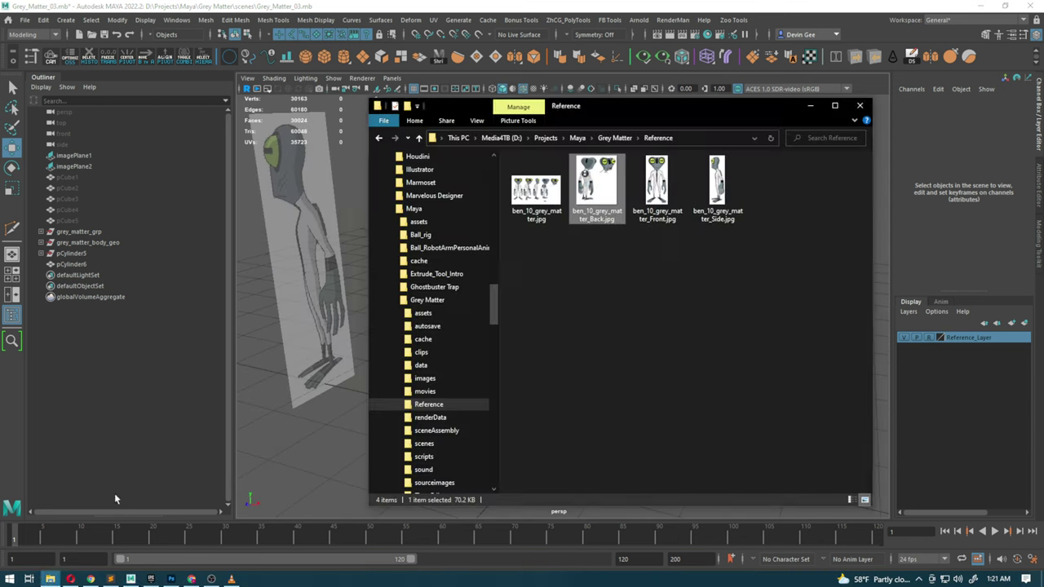
pyautogui.press('Return')
pyautogui.click(860, 105)
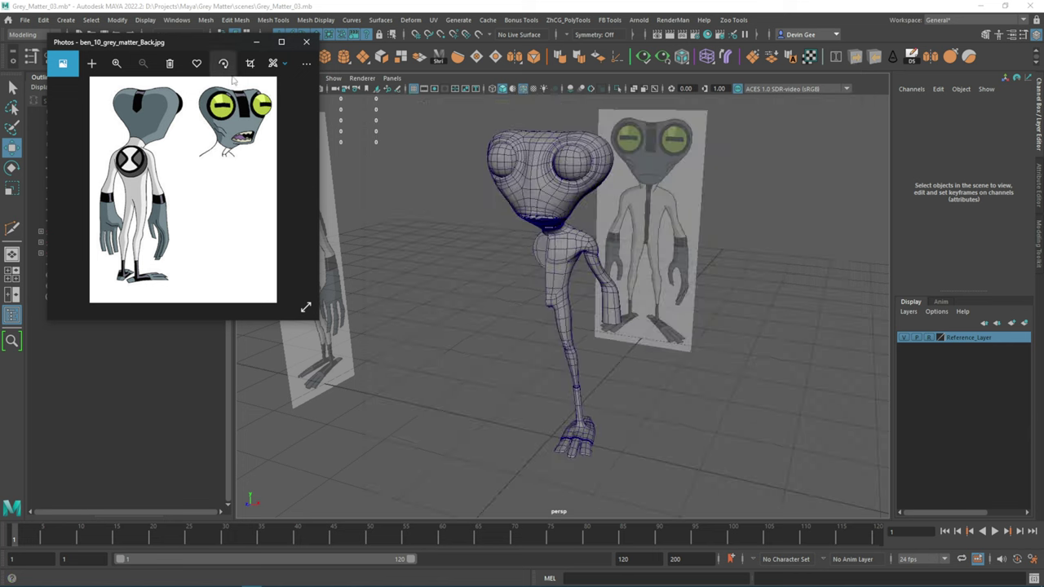
pyautogui.click(254, 46)
# Select the head and start sculpting with the Grab tool, Symmetry set to World X.
pyautogui.keyDown('alt'); pyautogui.moveTo(489, 245); pyautogui.dragTo(571, 261); pyautogui.keyUp('alt')
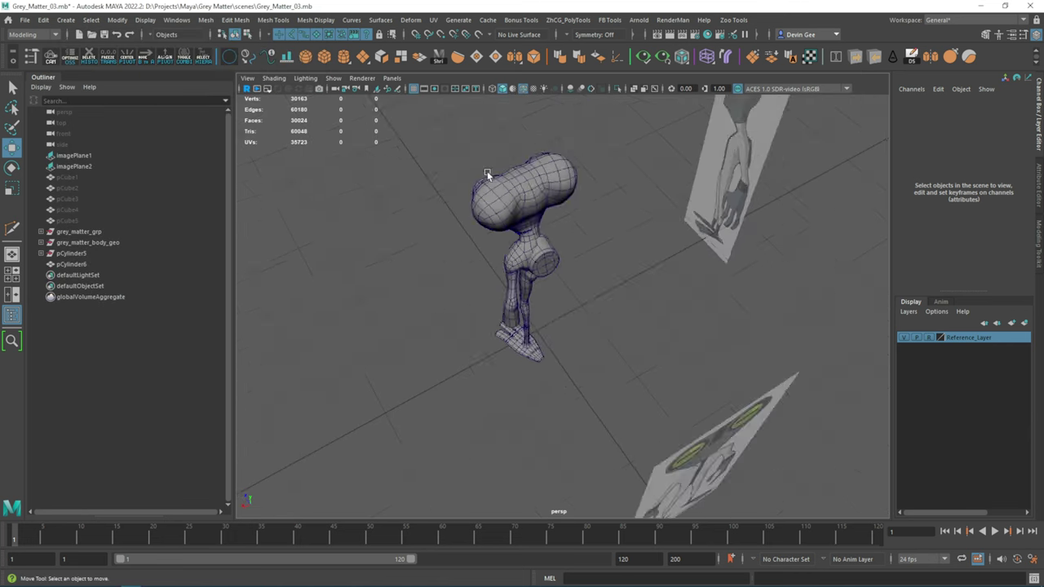
pyautogui.click(497, 269)
pyautogui.moveTo(498, 270)
pyautogui.keyDown('alt'); pyautogui.mouseDown()
pyautogui.moveTo(625, 121)
pyautogui.moveTo(571, 245)
pyautogui.mouseUp(); pyautogui.keyUp('alt')
pyautogui.press('y')
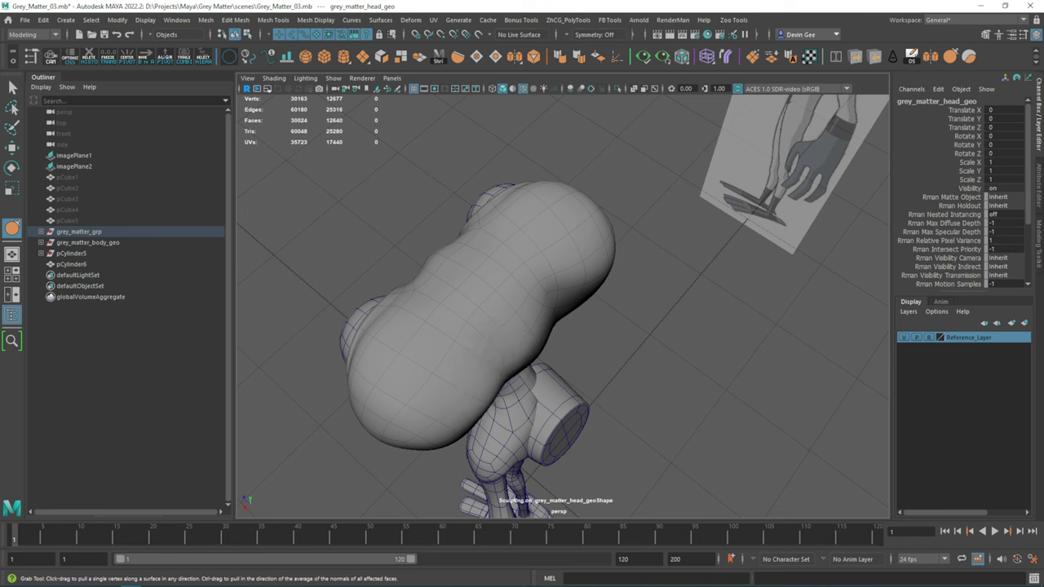
pyautogui.click(595, 118)
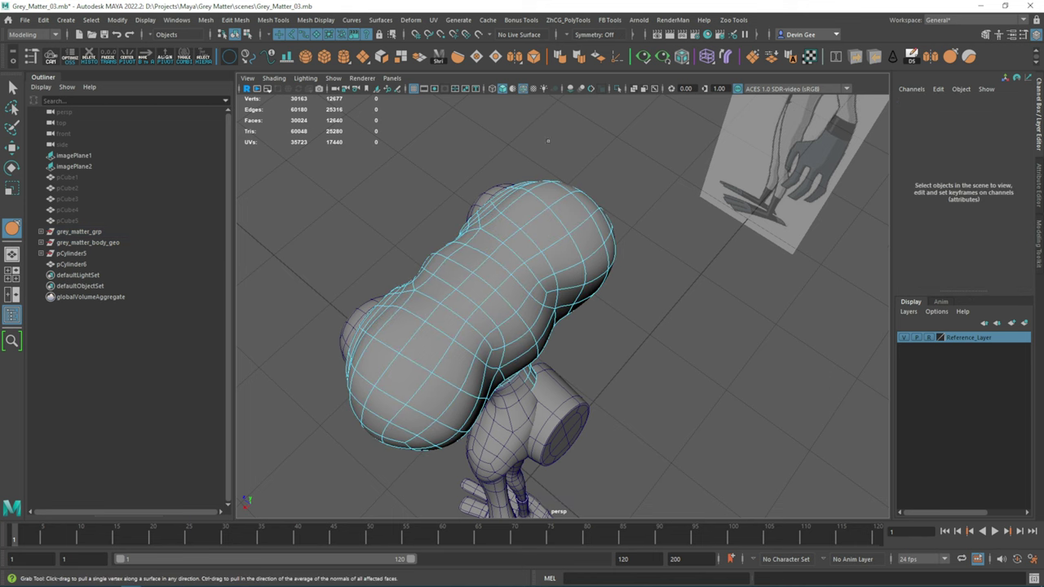
# Sculpt the head from several angles, then return to the Move tool.
pyautogui.moveTo(503, 359)
pyautogui.keyDown('alt'); pyautogui.mouseDown()
pyautogui.moveTo(497, 275)
pyautogui.moveTo(541, 244)
pyautogui.moveTo(441, 277)
pyautogui.moveTo(489, 311)
pyautogui.moveTo(555, 320)
pyautogui.moveTo(501, 278)
pyautogui.mouseUp(); pyautogui.keyUp('alt')
pyautogui.click(488, 308)
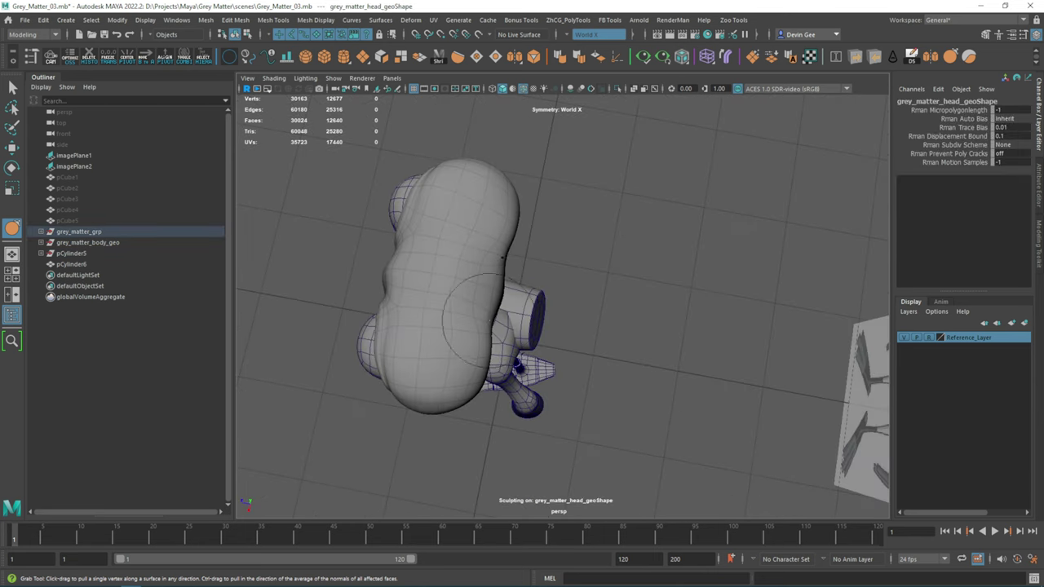
pyautogui.moveTo(517, 365)
pyautogui.keyDown('alt'); pyautogui.mouseDown()
pyautogui.moveTo(532, 220)
pyautogui.moveTo(552, 316)
pyautogui.moveTo(541, 350)
pyautogui.moveTo(523, 245)
pyautogui.moveTo(499, 252)
pyautogui.moveTo(490, 272)
pyautogui.moveTo(506, 234)
pyautogui.moveTo(514, 261)
pyautogui.moveTo(552, 212)
pyautogui.moveTo(487, 399)
pyautogui.mouseUp(); pyautogui.keyUp('alt')
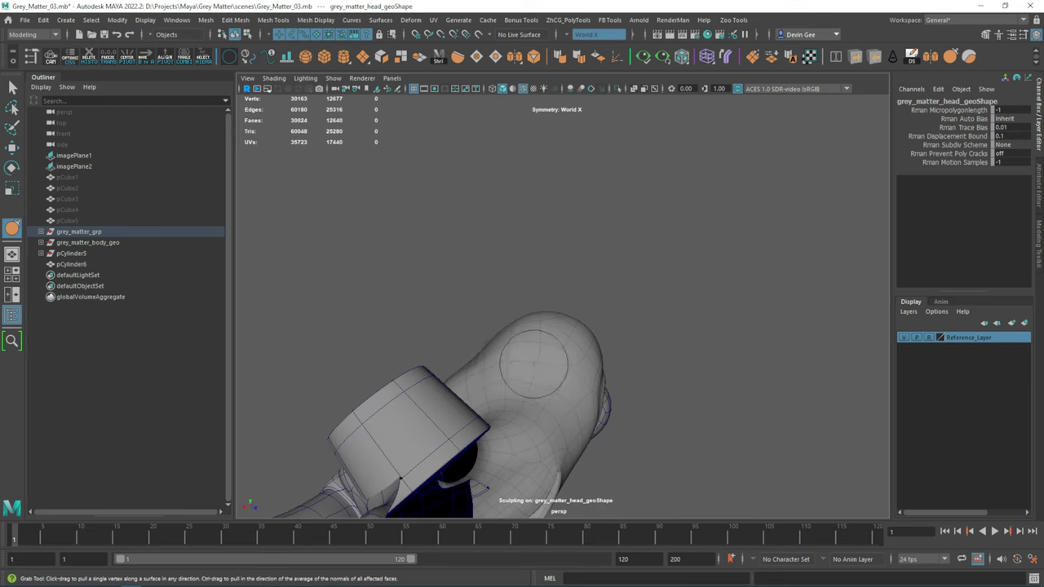
pyautogui.moveTo(534, 363)
pyautogui.keyDown('alt'); pyautogui.mouseDown()
pyautogui.moveTo(505, 375)
pyautogui.moveTo(487, 336)
pyautogui.mouseUp(); pyautogui.keyUp('alt')
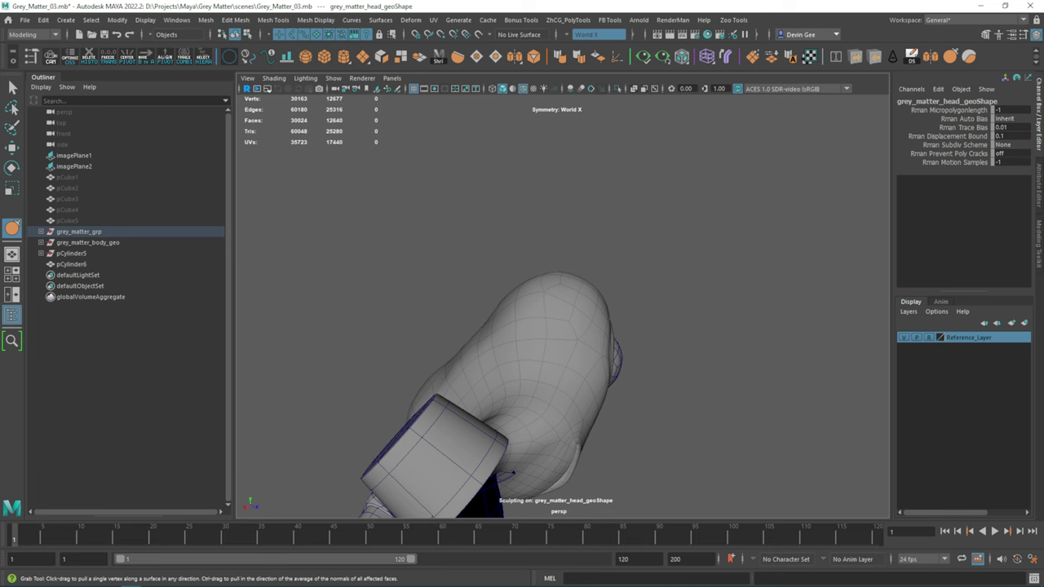
pyautogui.moveTo(512, 473)
pyautogui.keyDown('alt'); pyautogui.mouseDown()
pyautogui.moveTo(478, 236)
pyautogui.moveTo(448, 366)
pyautogui.moveTo(389, 247)
pyautogui.moveTo(397, 257)
pyautogui.moveTo(494, 255)
pyautogui.moveTo(539, 363)
pyautogui.moveTo(514, 326)
pyautogui.mouseUp(); pyautogui.keyUp('alt')
pyautogui.keyDown('alt'); pyautogui.moveTo(514, 327); pyautogui.dragTo(468, 315, button='right'); pyautogui.keyUp('alt')
pyautogui.moveTo(451, 261)
pyautogui.keyDown('alt'); pyautogui.mouseDown()
pyautogui.moveTo(519, 243)
pyautogui.moveTo(552, 250)
pyautogui.mouseUp(); pyautogui.keyUp('alt')
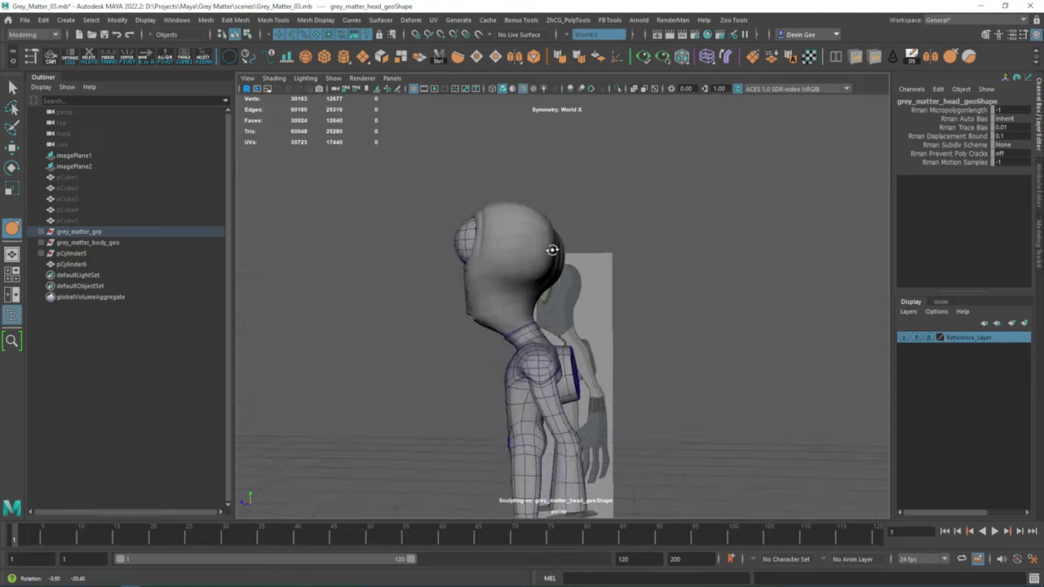
pyautogui.press('w')
pyautogui.moveTo(618, 305)
pyautogui.keyDown('alt'); pyautogui.mouseDown()
pyautogui.moveTo(693, 296)
pyautogui.moveTo(584, 244)
pyautogui.moveTo(528, 275)
pyautogui.moveTo(536, 258)
pyautogui.moveTo(567, 249)
pyautogui.moveTo(529, 289)
pyautogui.mouseUp(); pyautogui.keyUp('alt')
# Select the hand cubes pCube1 through pCube5 and frame the view on them.
pyautogui.click(554, 269)
pyautogui.click(529, 289)
pyautogui.click(535, 176)
pyautogui.press('f')
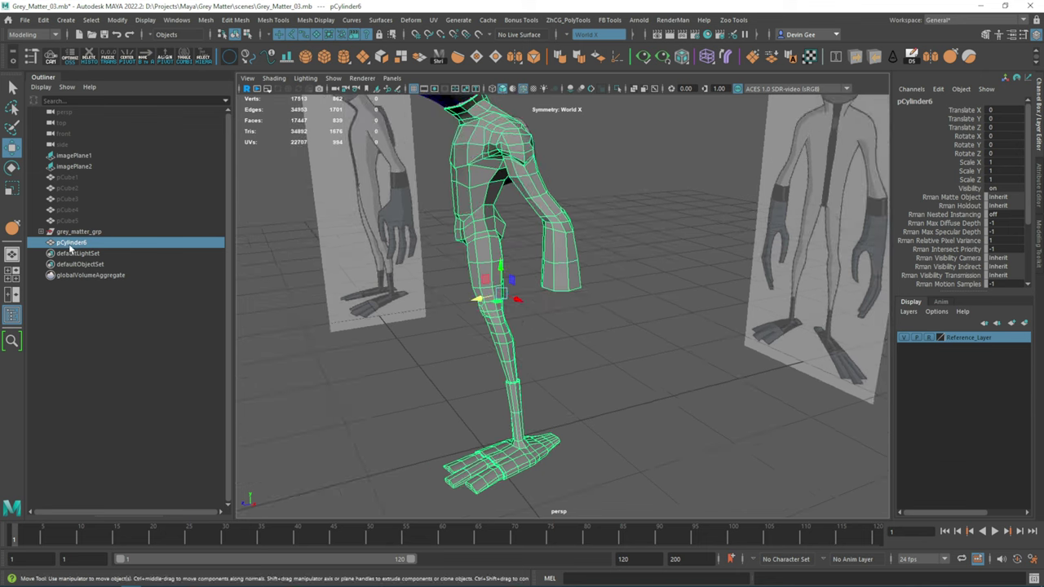
pyautogui.click(74, 221)
pyautogui.keyDown('shift'); pyautogui.click(67, 177); pyautogui.keyUp('shift')
pyautogui.press('f')
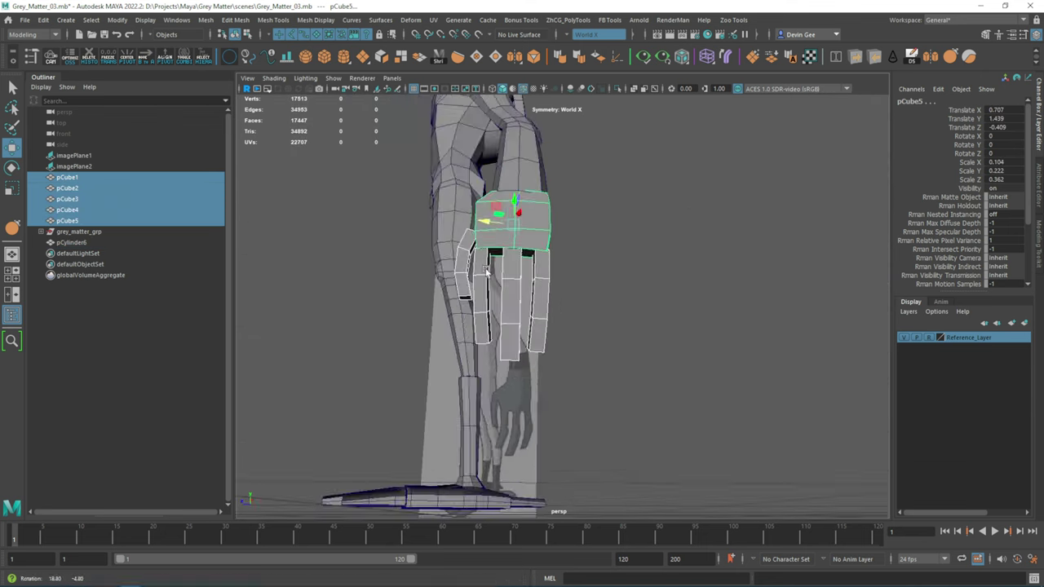
pyautogui.moveTo(504, 275)
pyautogui.keyDown('alt'); pyautogui.mouseDown()
pyautogui.moveTo(578, 245)
pyautogui.moveTo(542, 242)
pyautogui.mouseUp(); pyautogui.keyUp('alt')
# Bevel two sets of edges on the palm cube pCube5.
pyautogui.click(542, 241)
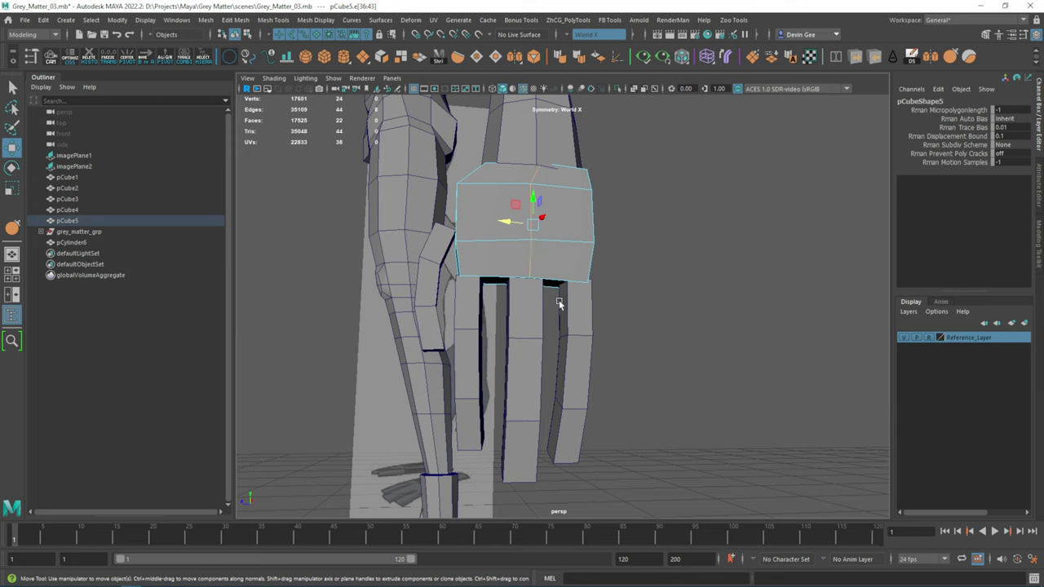
pyautogui.hotkey('ctrl', 'b')
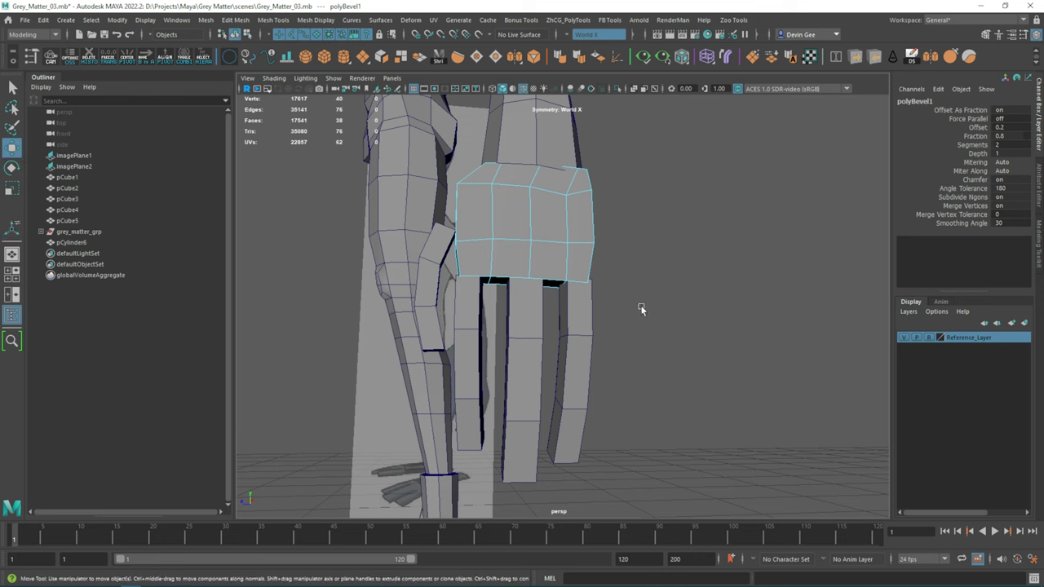
pyautogui.press('w')
pyautogui.hotkey('ctrl', 'b')
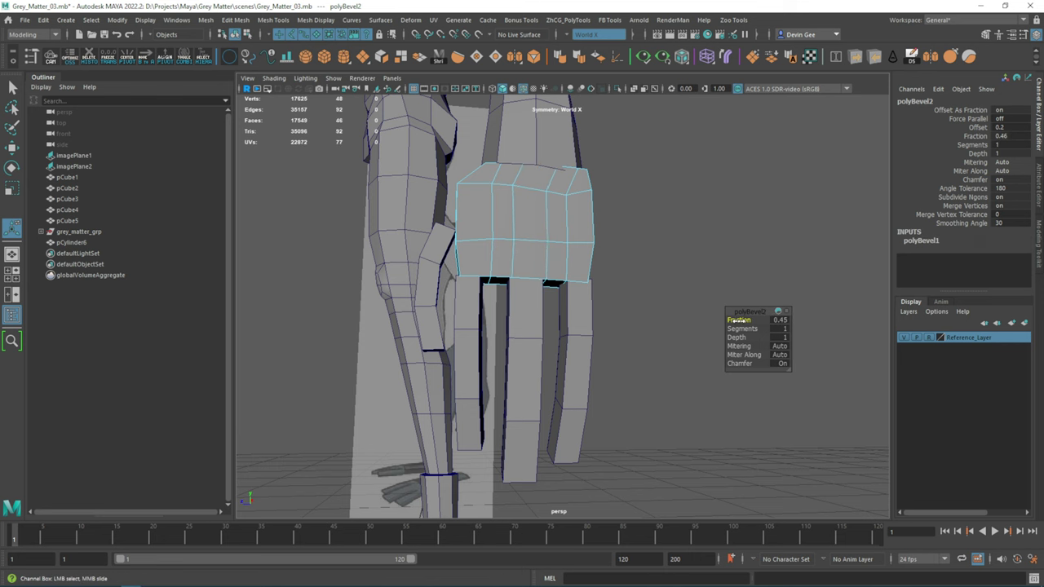
pyautogui.press('w')
pyautogui.moveTo(738, 320)
pyautogui.keyDown('alt'); pyautogui.mouseDown()
pyautogui.moveTo(488, 301)
pyautogui.moveTo(526, 337)
pyautogui.mouseUp(); pyautogui.keyUp('alt')
# Isolate the palm cube and delete three faces from its underside.
pyautogui.click(588, 342)
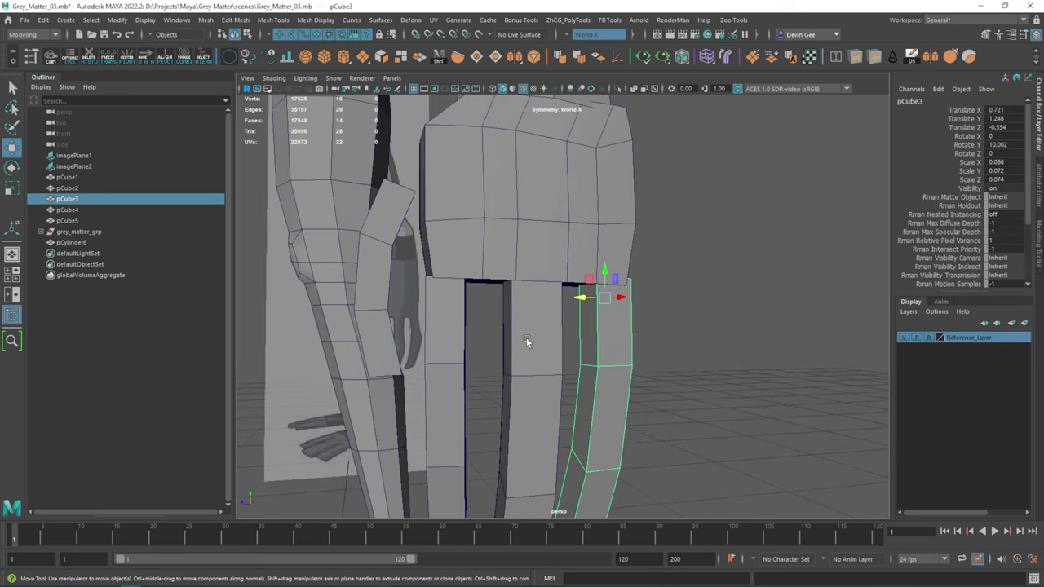
pyautogui.click(529, 229)
pyautogui.press('f')
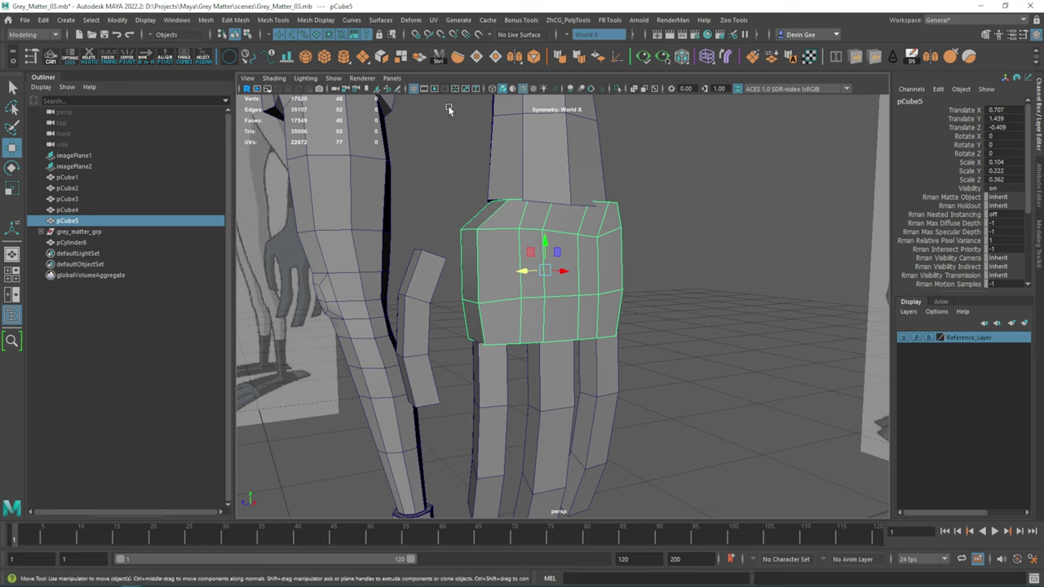
pyautogui.click(618, 90)
pyautogui.keyDown('alt'); pyautogui.moveTo(492, 191); pyautogui.dragTo(506, 254); pyautogui.keyUp('alt')
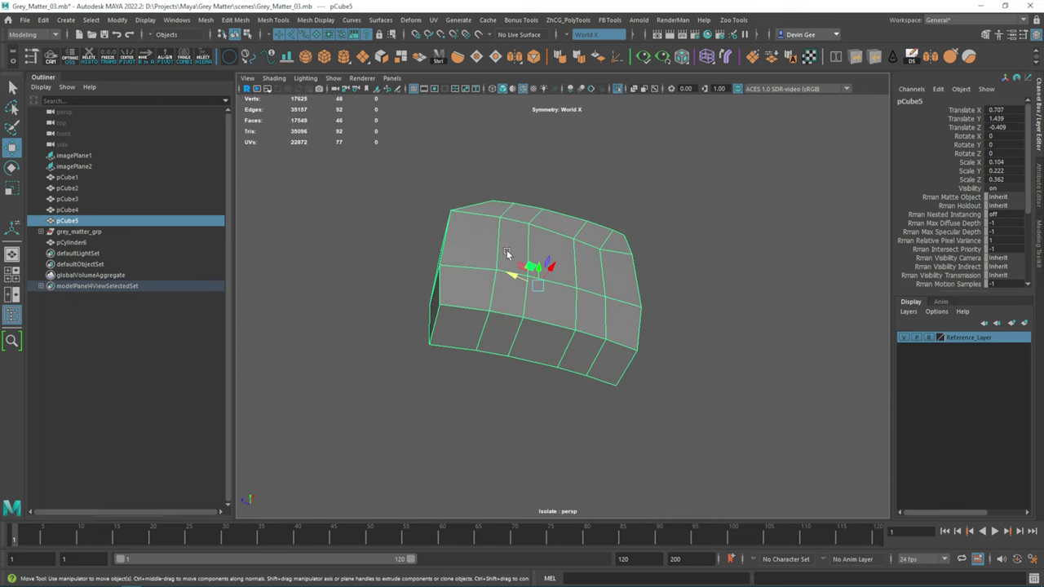
pyautogui.press('F11')
pyautogui.click(459, 333)
pyautogui.keyDown('shift'); pyautogui.click(539, 341); pyautogui.keyUp('shift')
pyautogui.keyDown('shift'); pyautogui.click(608, 363); pyautogui.keyUp('shift')
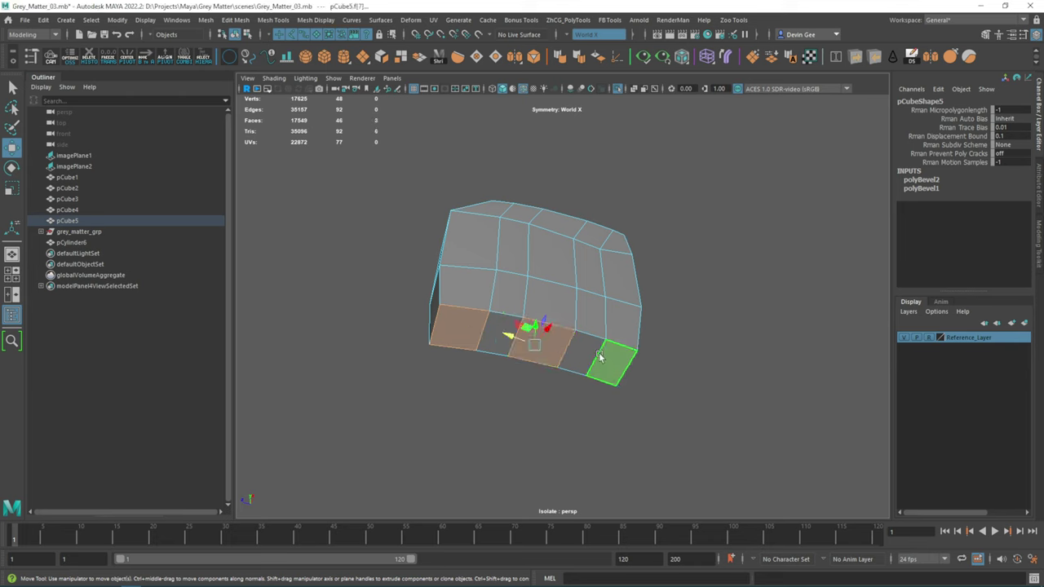
pyautogui.press('Delete')
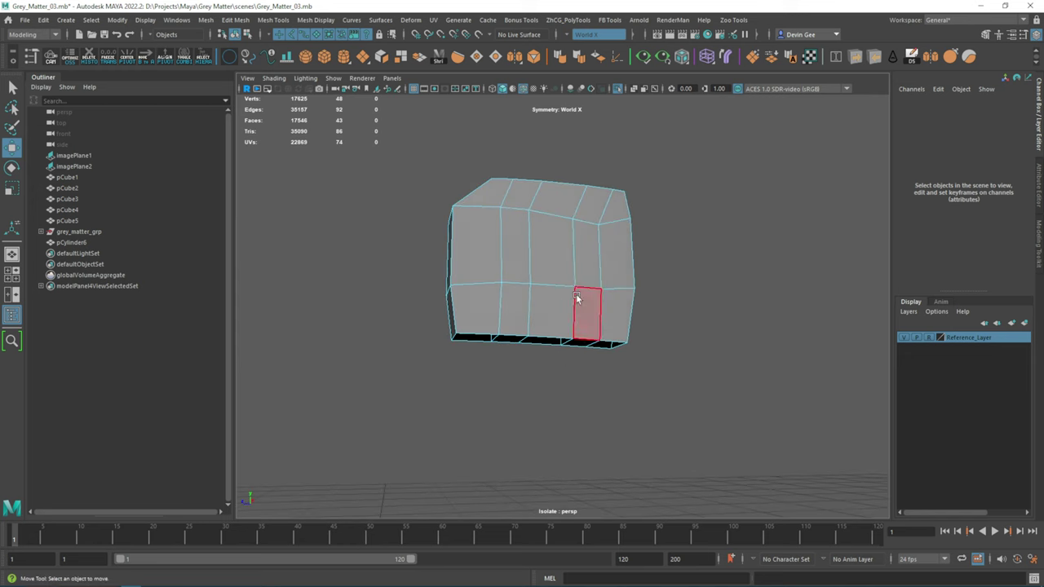
# Show the whole scene again and delete the top face of finger cube pCube3.
pyautogui.press('F8')
pyautogui.click(618, 90)
pyautogui.moveTo(618, 91)
pyautogui.keyDown('alt'); pyautogui.mouseDown()
pyautogui.moveTo(671, 223)
pyautogui.moveTo(573, 293)
pyautogui.mouseUp(); pyautogui.keyUp('alt')
pyautogui.click(490, 269)
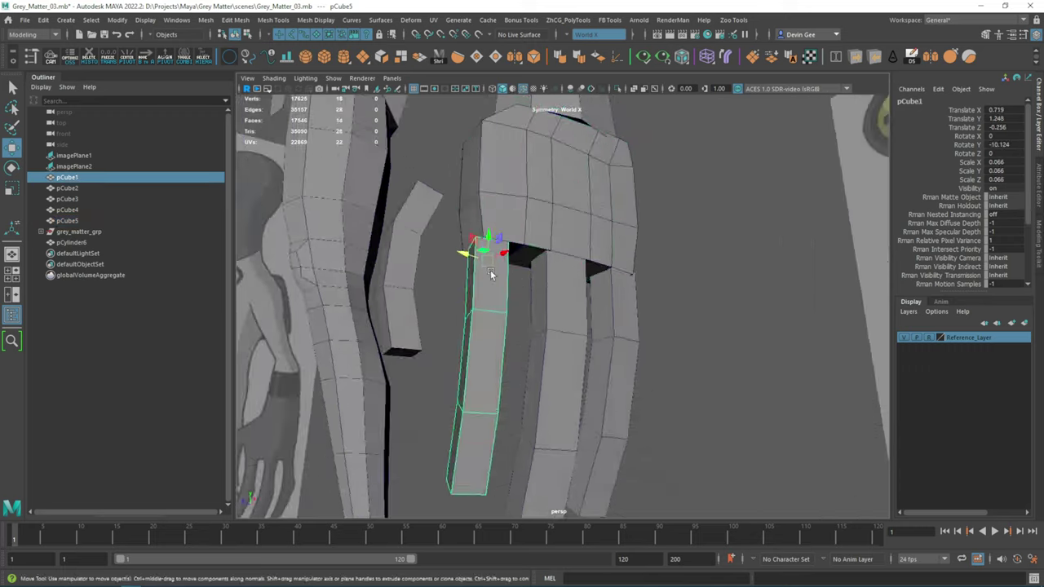
pyautogui.keyDown('alt'); pyautogui.moveTo(487, 258); pyautogui.dragTo(522, 269); pyautogui.keyUp('alt')
pyautogui.click(547, 351)
pyautogui.click(618, 343)
pyautogui.moveTo(617, 342)
pyautogui.keyDown('alt'); pyautogui.mouseDown()
pyautogui.moveTo(629, 310)
pyautogui.moveTo(641, 317)
pyautogui.moveTo(620, 285)
pyautogui.moveTo(452, 284)
pyautogui.moveTo(445, 269)
pyautogui.moveTo(488, 299)
pyautogui.moveTo(525, 303)
pyautogui.moveTo(459, 308)
pyautogui.moveTo(532, 285)
pyautogui.moveTo(561, 243)
pyautogui.mouseUp(); pyautogui.keyUp('alt')
pyautogui.press('F11')
pyautogui.click(600, 270)
pyautogui.press('Delete')
# Delete the top faces of the other two finger cubes, including pCube1.
pyautogui.click(449, 280)
pyautogui.press('F11')
pyautogui.click(443, 259)
pyautogui.press('Delete')
pyautogui.click(524, 303)
pyautogui.press('F11')
pyautogui.press('Delete')
# Pick corner vertices of finger cube pCube1 to prepare for welding.
pyautogui.moveTo(561, 250); pyautogui.dragTo(537, 237, button='right')
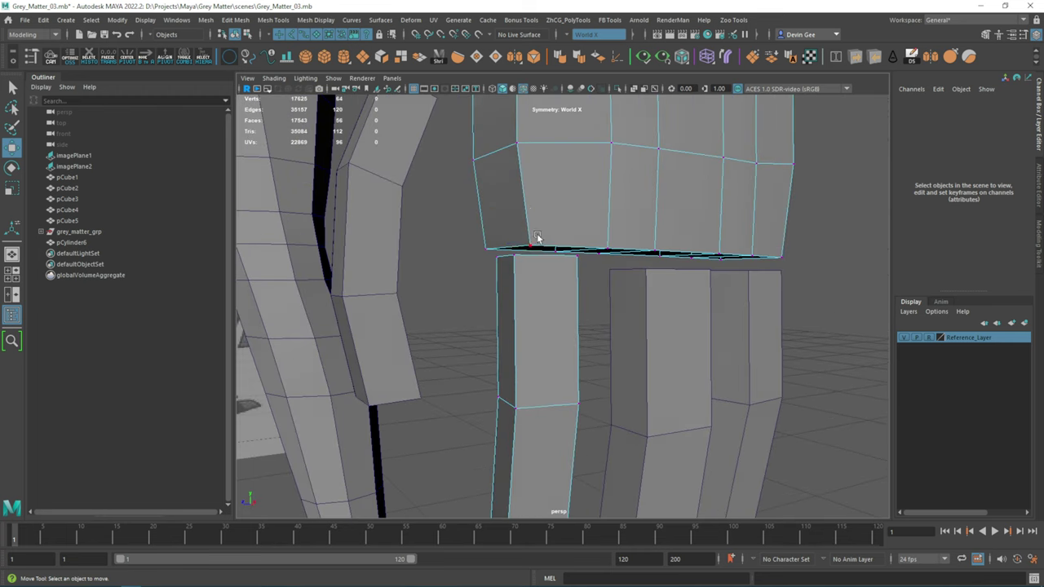
pyautogui.click(508, 246)
pyautogui.moveTo(538, 237)
pyautogui.keyDown('alt'); pyautogui.mouseDown()
pyautogui.moveTo(492, 270)
pyautogui.moveTo(482, 245)
pyautogui.mouseUp(); pyautogui.keyUp('alt')
pyautogui.keyDown('shift'); pyautogui.moveTo(482, 245); pyautogui.dragTo(481, 246, button='right'); pyautogui.keyUp('shift')
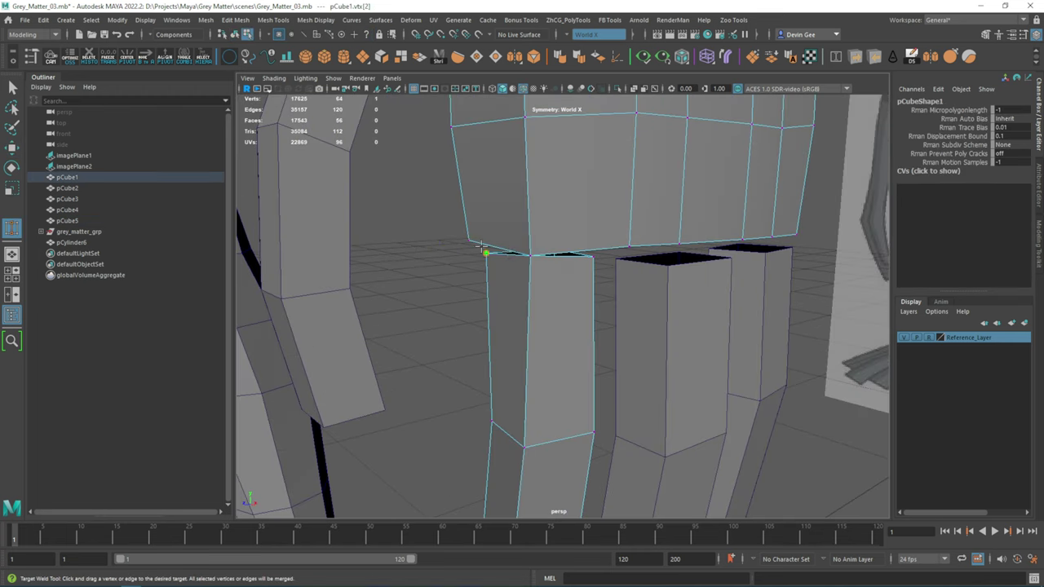
pyautogui.moveTo(482, 245)
pyautogui.keyDown('alt'); pyautogui.mouseDown()
pyautogui.moveTo(529, 248)
pyautogui.moveTo(555, 277)
pyautogui.moveTo(577, 365)
pyautogui.moveTo(470, 363)
pyautogui.moveTo(571, 274)
pyautogui.mouseUp(); pyautogui.keyUp('alt')
pyautogui.click(552, 308)
pyautogui.click(494, 359)
# Combine all the hand blocks into one mesh with Mesh > Combine.
pyautogui.press('F8')
pyautogui.click(634, 308)
pyautogui.moveTo(634, 308)
pyautogui.mouseDown()
pyautogui.moveTo(443, 354)
pyautogui.moveTo(506, 343)
pyautogui.moveTo(471, 252)
pyautogui.mouseUp()
pyautogui.click(206, 19)
# Target Weld the finger corner vertices onto the palm, working in wireframe.
pyautogui.click(232, 61)
pyautogui.moveTo(457, 204); pyautogui.dragTo(445, 223, button='right')
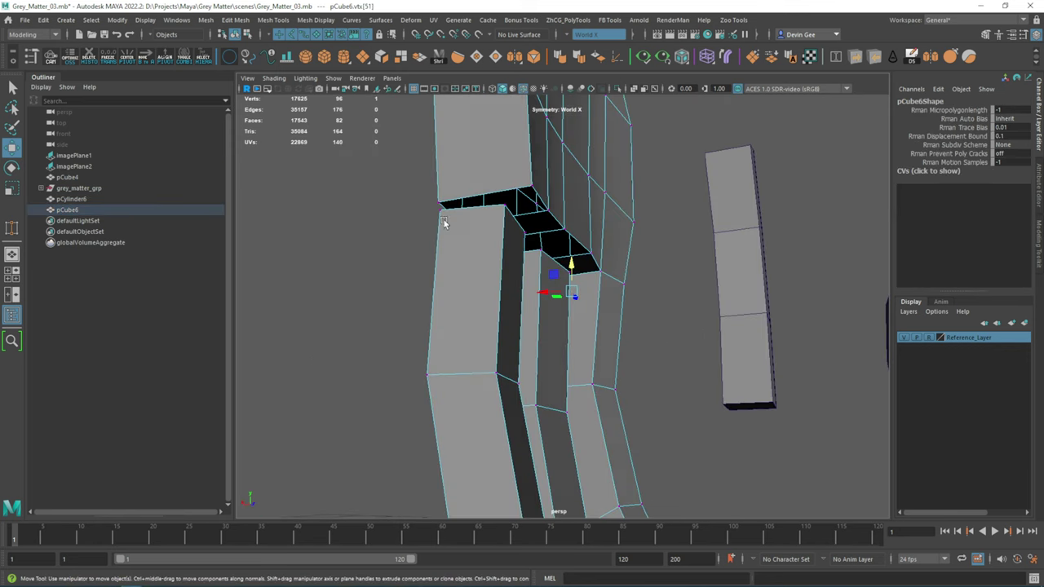
pyautogui.moveTo(445, 222)
pyautogui.keyDown('alt'); pyautogui.mouseDown()
pyautogui.moveTo(496, 240)
pyautogui.moveTo(394, 261)
pyautogui.mouseUp(); pyautogui.keyUp('alt')
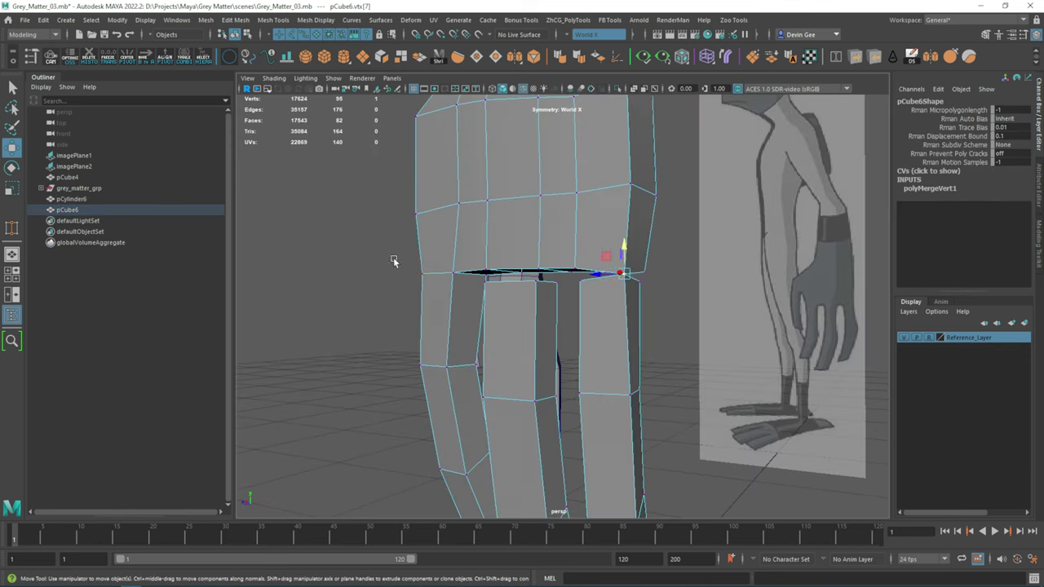
pyautogui.press('f')
pyautogui.keyDown('alt'); pyautogui.moveTo(508, 327); pyautogui.dragTo(490, 338); pyautogui.keyUp('alt')
pyautogui.press('4')
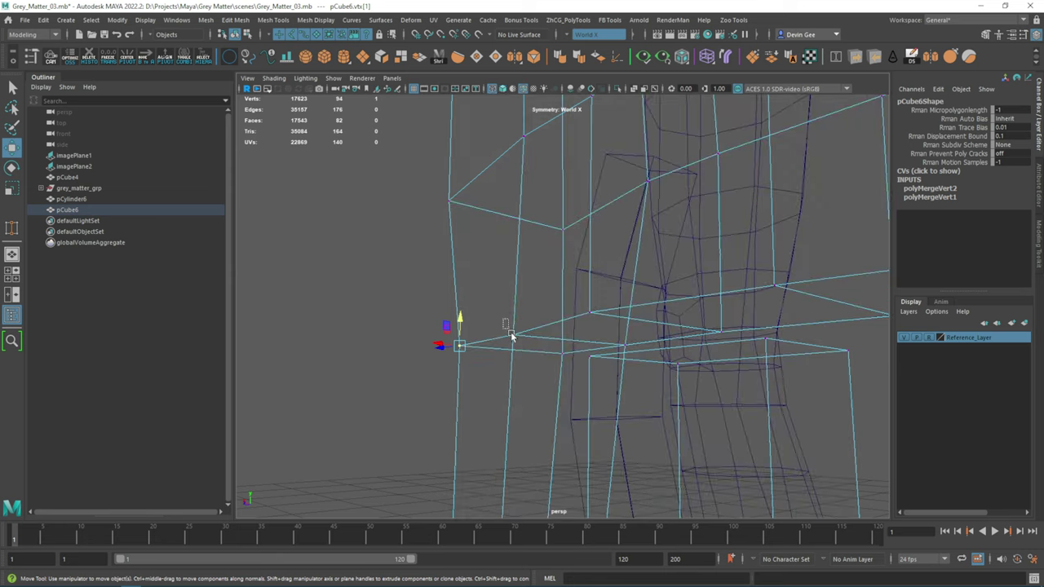
pyautogui.moveTo(663, 352)
pyautogui.keyDown('alt'); pyautogui.mouseDown()
pyautogui.moveTo(703, 332)
pyautogui.moveTo(512, 356)
pyautogui.moveTo(608, 300)
pyautogui.moveTo(455, 332)
pyautogui.mouseUp(); pyautogui.keyUp('alt')
pyautogui.moveTo(400, 274)
pyautogui.keyDown('alt'); pyautogui.mouseDown()
pyautogui.moveTo(443, 310)
pyautogui.moveTo(412, 256)
pyautogui.mouseUp(); pyautogui.keyUp('alt')
pyautogui.moveTo(412, 255); pyautogui.dragTo(460, 315)
pyautogui.moveTo(445, 359)
pyautogui.keyDown('alt'); pyautogui.mouseDown()
pyautogui.moveTo(512, 298)
pyautogui.moveTo(625, 234)
pyautogui.mouseUp(); pyautogui.keyUp('alt')
pyautogui.keyDown('shift'); pyautogui.moveTo(625, 234); pyautogui.dragTo(627, 249, button='right'); pyautogui.keyUp('shift')
# Select the finger and hand faces and extrude them.
pyautogui.moveTo(627, 248)
pyautogui.keyDown('alt'); pyautogui.mouseDown()
pyautogui.moveTo(571, 269)
pyautogui.moveTo(563, 425)
pyautogui.mouseUp(); pyautogui.keyUp('alt')
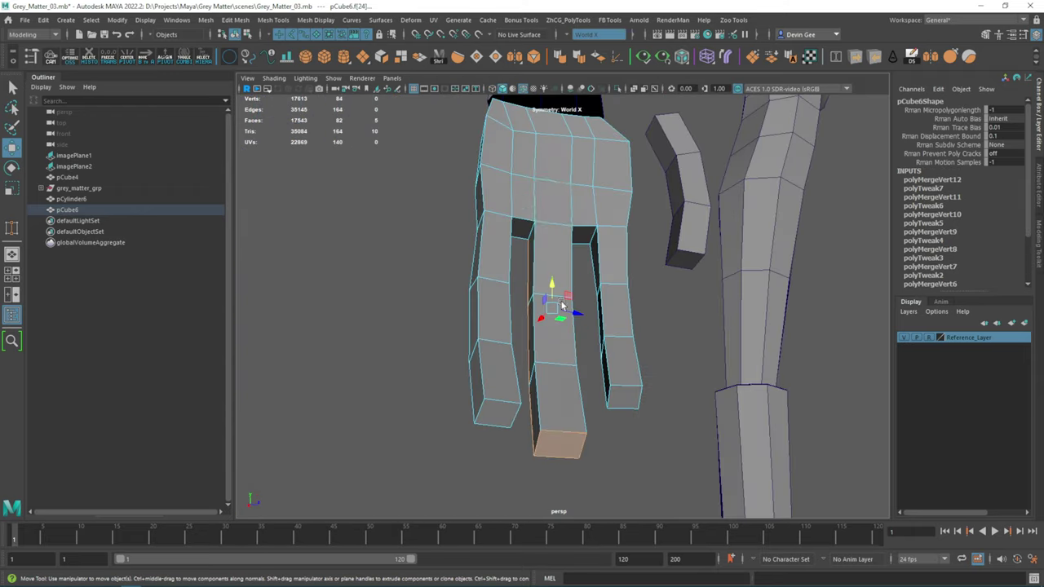
pyautogui.doubleClick(555, 326)
pyautogui.moveTo(555, 326)
pyautogui.keyDown('alt'); pyautogui.mouseDown()
pyautogui.moveTo(635, 381)
pyautogui.moveTo(570, 269)
pyautogui.moveTo(571, 355)
pyautogui.moveTo(550, 299)
pyautogui.moveTo(560, 277)
pyautogui.moveTo(541, 339)
pyautogui.moveTo(497, 268)
pyautogui.mouseUp(); pyautogui.keyUp('alt')
pyautogui.hotkey('ctrl', 'e')
pyautogui.hotkey('ctrl', 'z')
pyautogui.hotkey('ctrl', 'e')
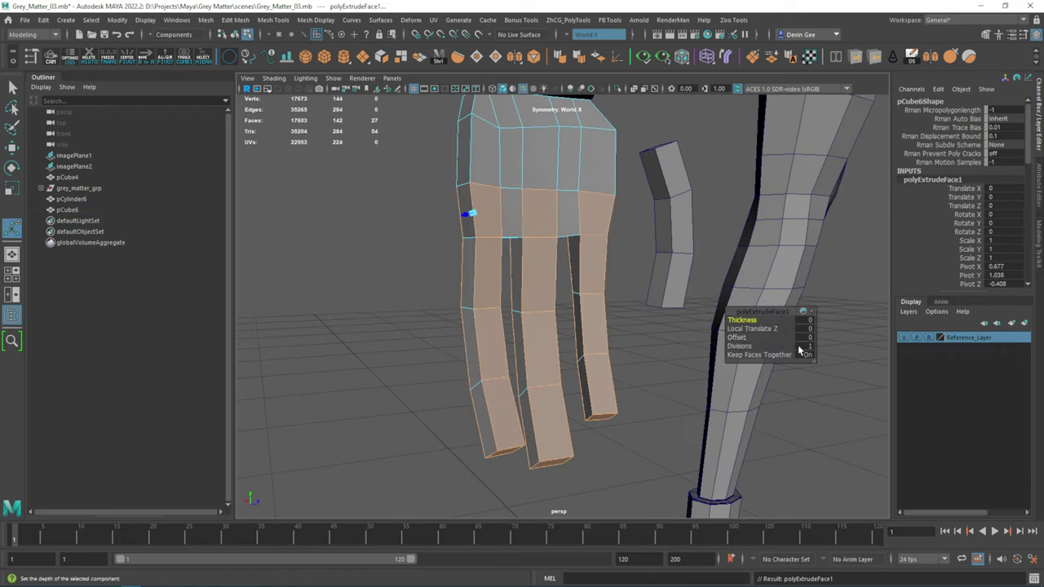
# Add an edge loop across the hand with Multi-Cut.
pyautogui.moveTo(737, 343)
pyautogui.keyDown('alt'); pyautogui.mouseDown()
pyautogui.moveTo(692, 321)
pyautogui.moveTo(590, 350)
pyautogui.moveTo(618, 240)
pyautogui.mouseUp(); pyautogui.keyUp('alt')
pyautogui.press('w')
pyautogui.keyDown('ctrl'); pyautogui.click(617, 241); pyautogui.keyUp('ctrl')
pyautogui.keyDown('alt'); pyautogui.moveTo(618, 241); pyautogui.dragTo(574, 326, button='middle'); pyautogui.keyUp('alt')
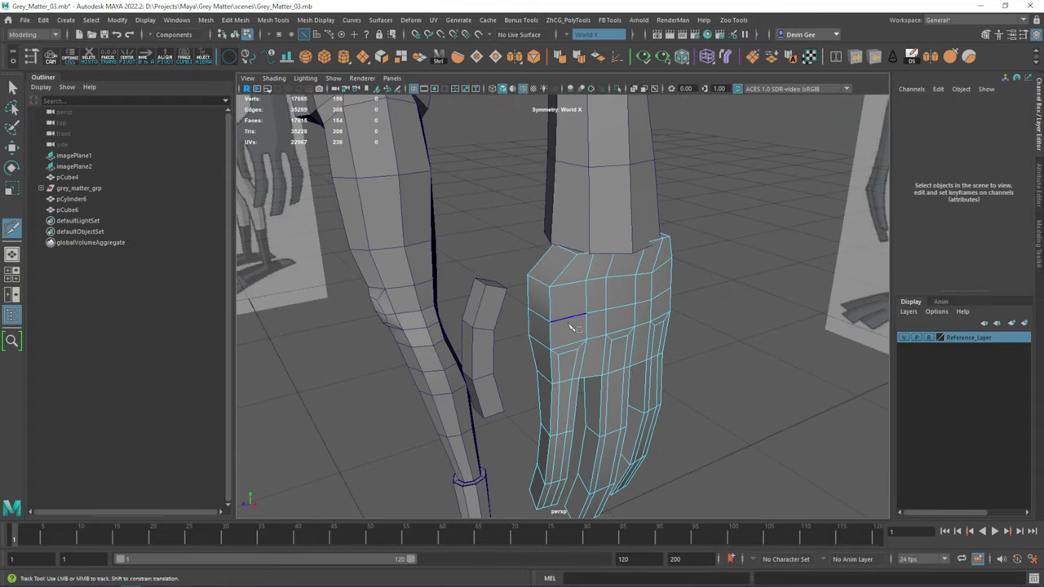